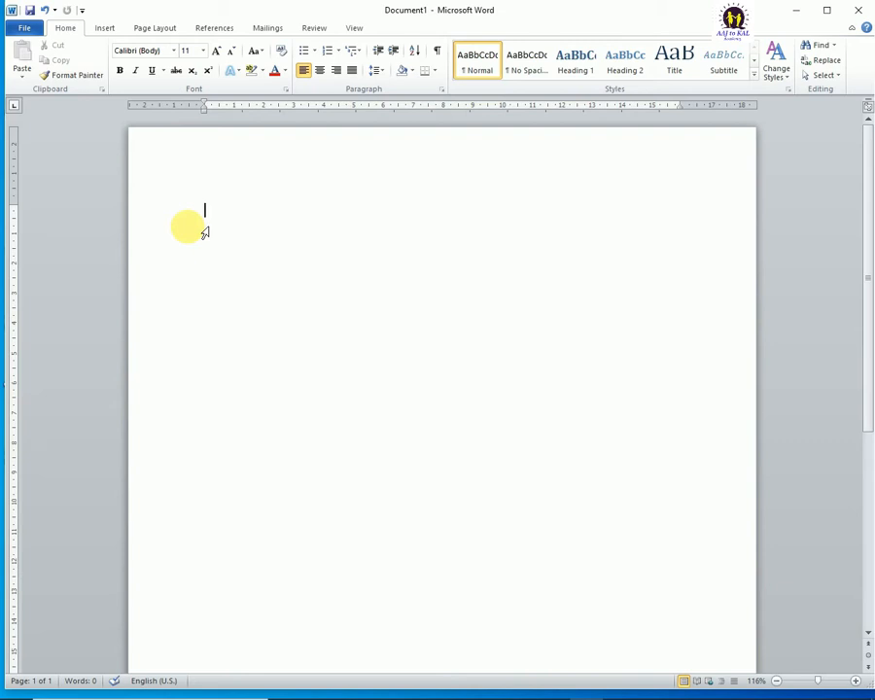
Step: Draw a rectangle about 12.2 cm wide and 8.24 cm high near the page's top and shift it slightly left and down
click(103, 26)
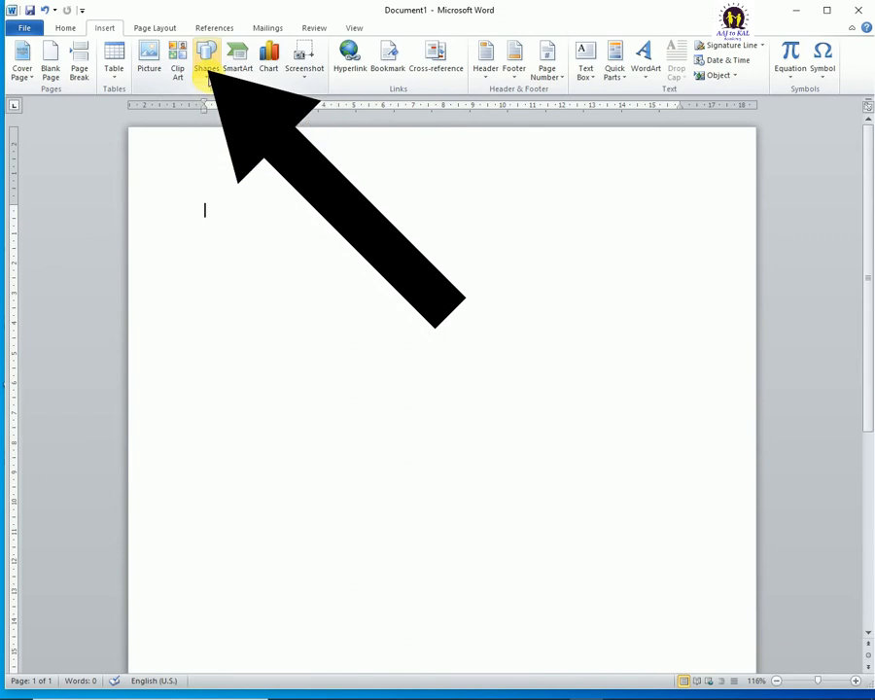
click(205, 74)
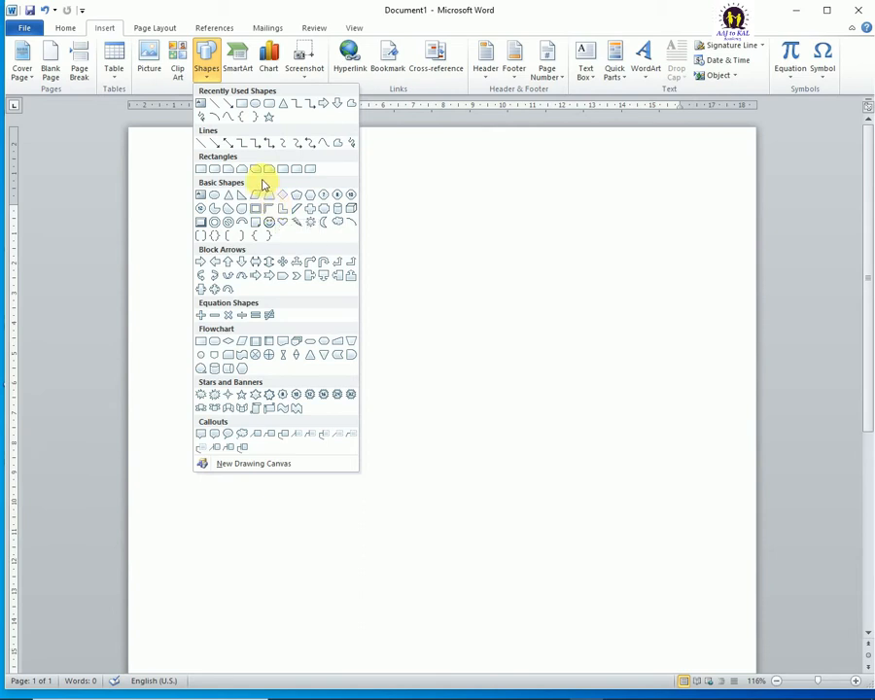
click(202, 170)
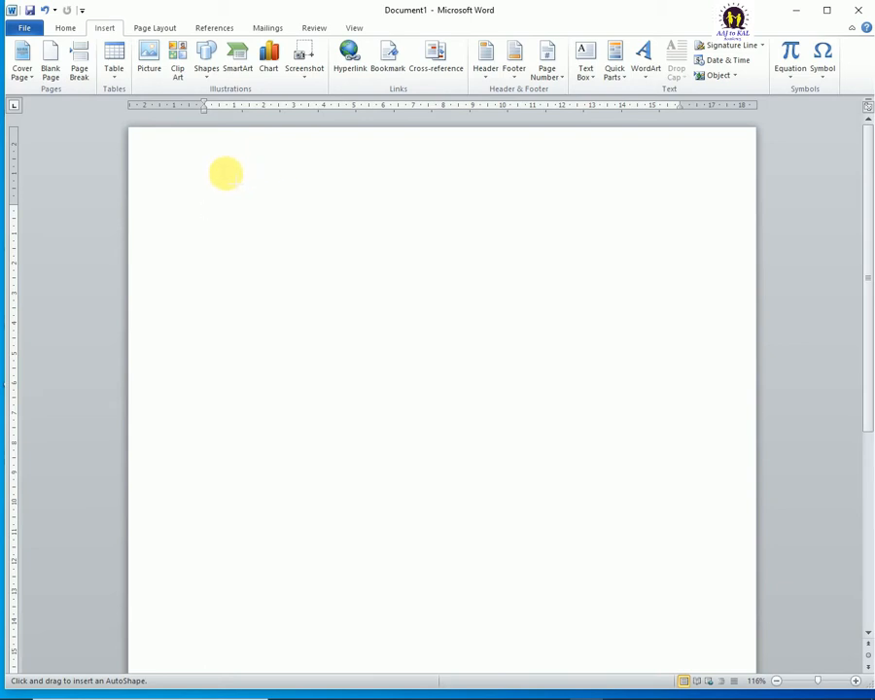
key(Escape)
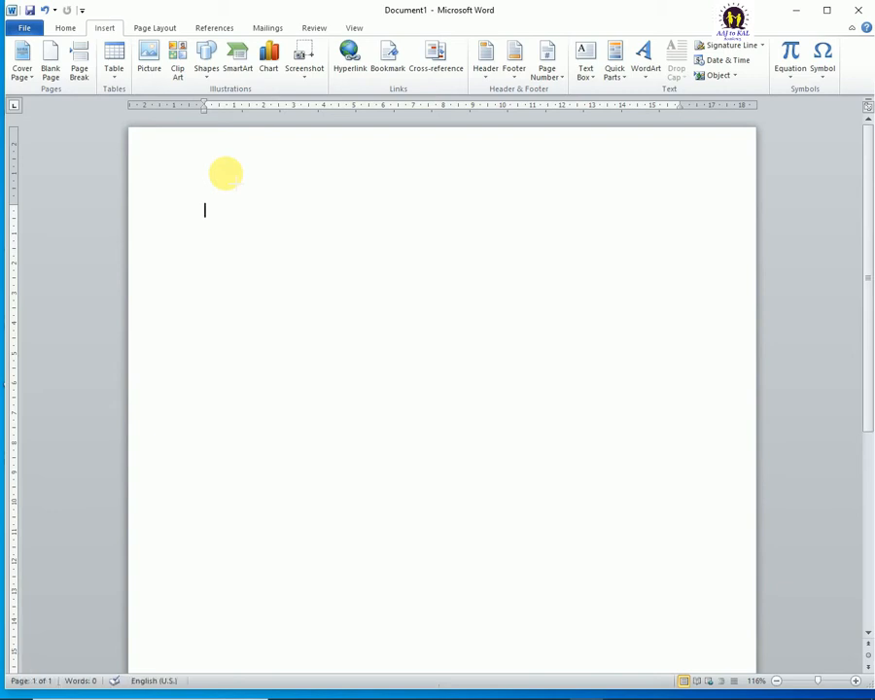
mouse_move(227, 174)
mouse_down()
mouse_move(432, 291)
mouse_move(549, 371)
mouse_move(592, 419)
mouse_up()
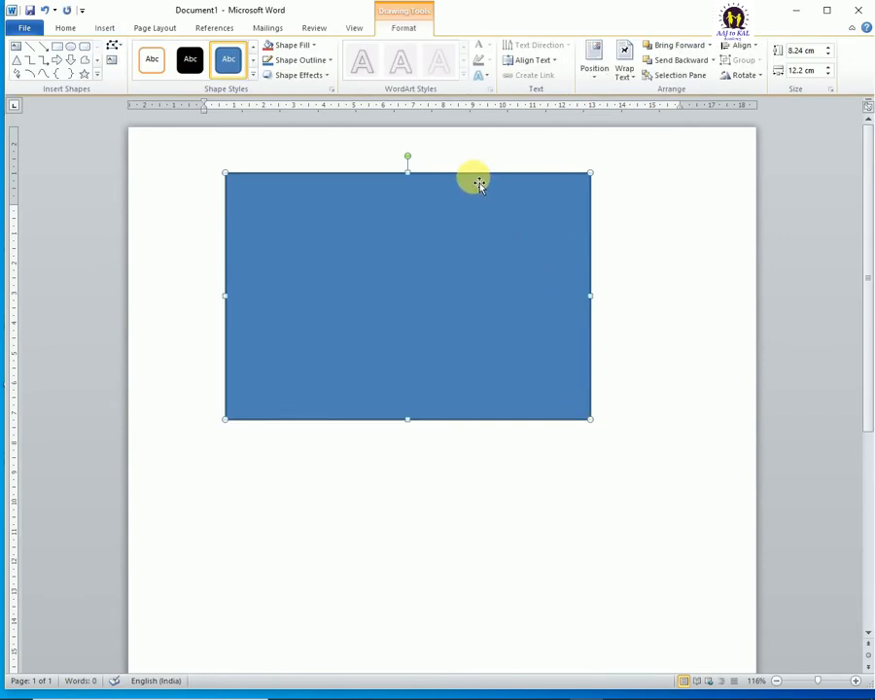
mouse_move(479, 183)
mouse_down()
mouse_move(471, 179)
mouse_move(469, 194)
mouse_up()
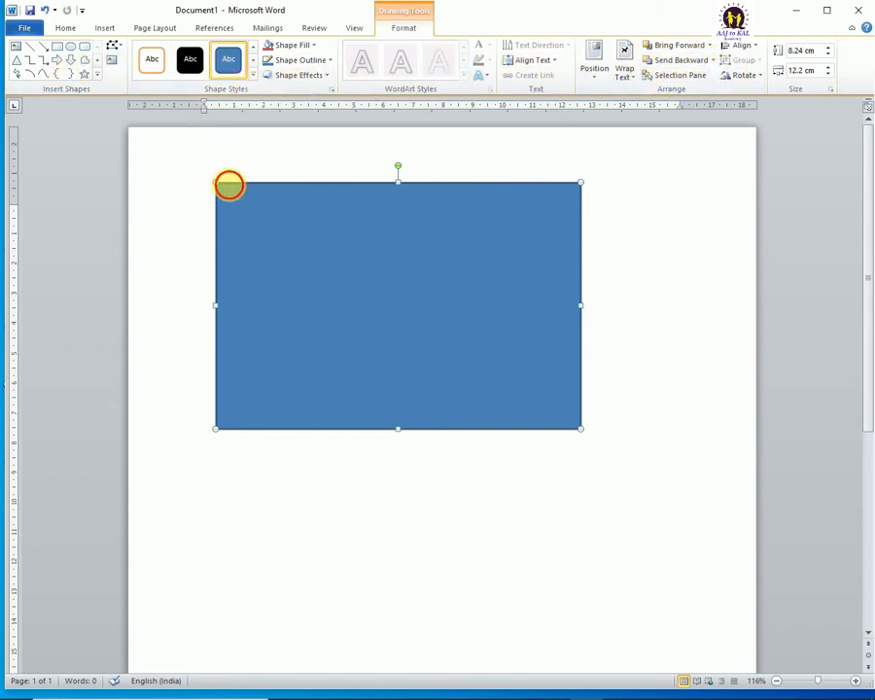
drag(229, 185, 222, 184)
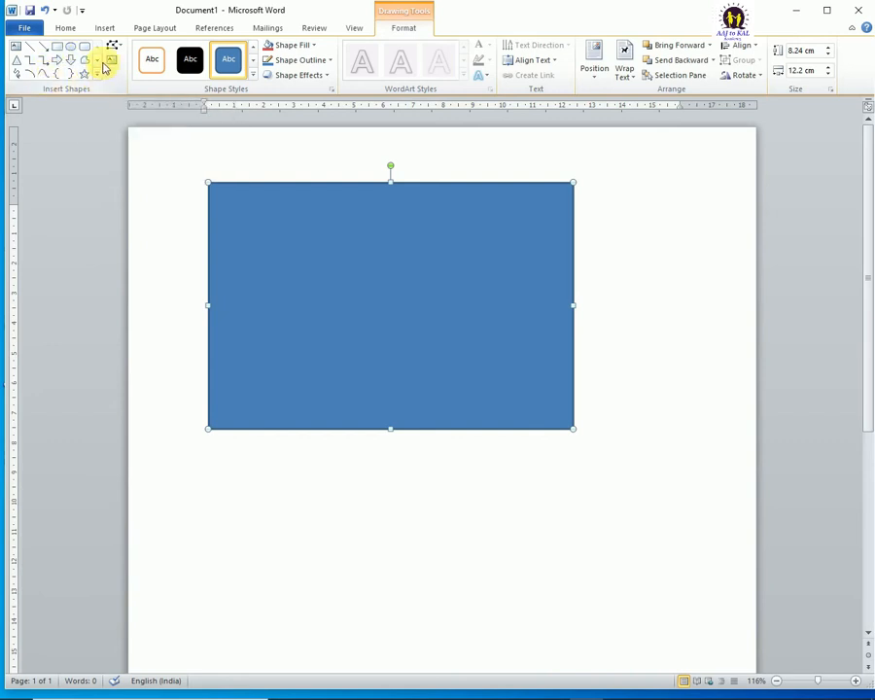
Step: Draw an ellipse about 9.45 cm wide and 5.47 cm high below the rectangle, and delete it
click(70, 48)
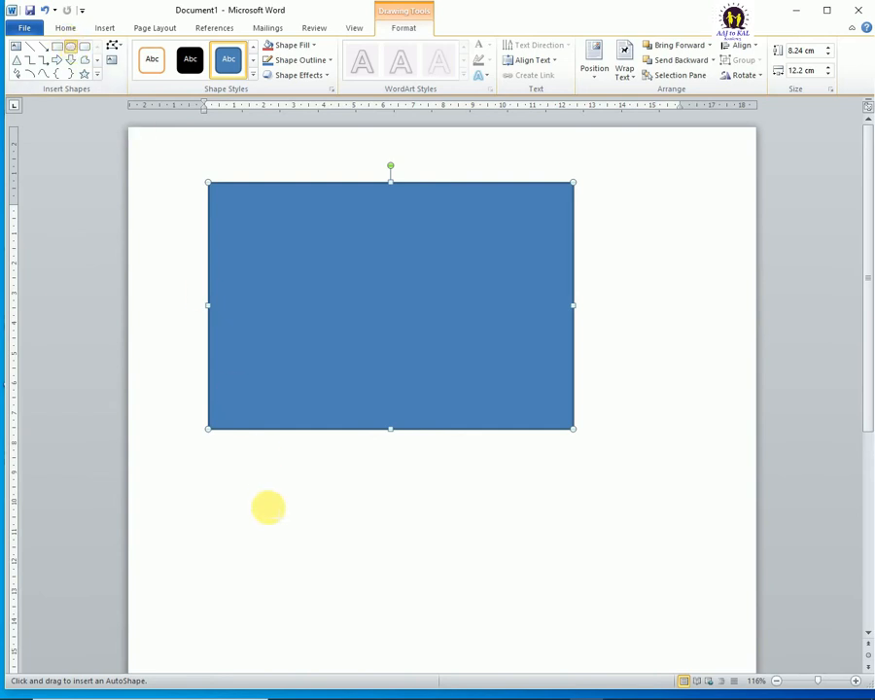
mouse_move(245, 485)
mouse_down()
mouse_move(285, 500)
mouse_move(528, 648)
mouse_up()
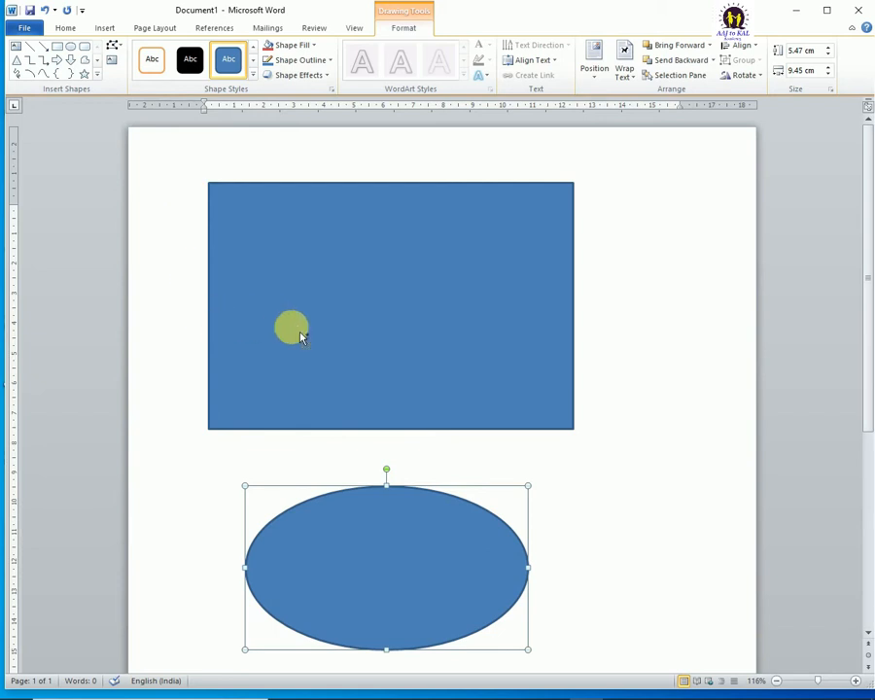
key(Delete)
Step: Shrink the rectangle from its upper-right corner to about 10.59 cm wide and 7.78 cm high, and undo a trial move to the left
click(322, 221)
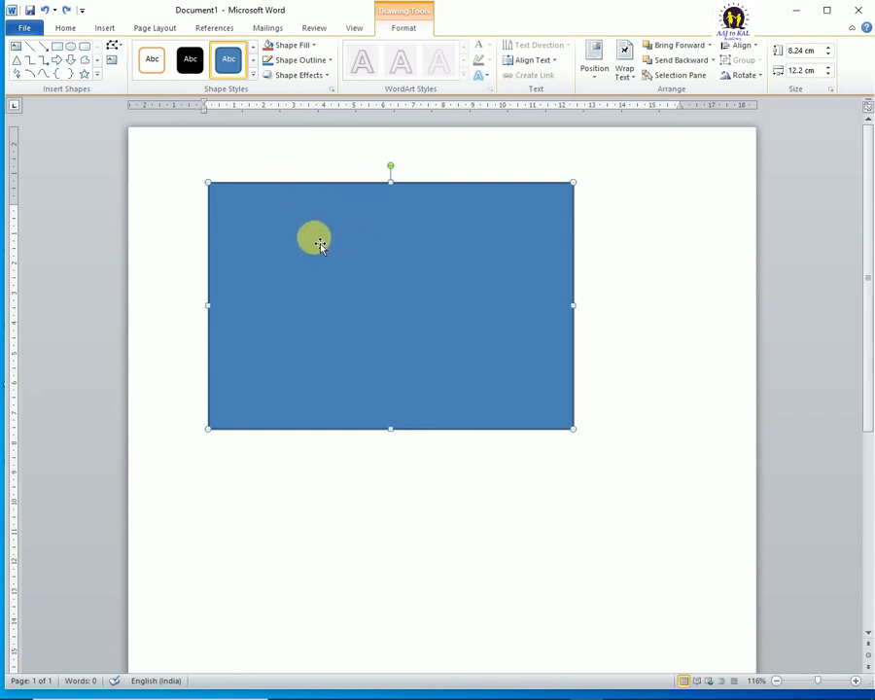
drag(573, 184, 525, 195)
drag(406, 237, 385, 236)
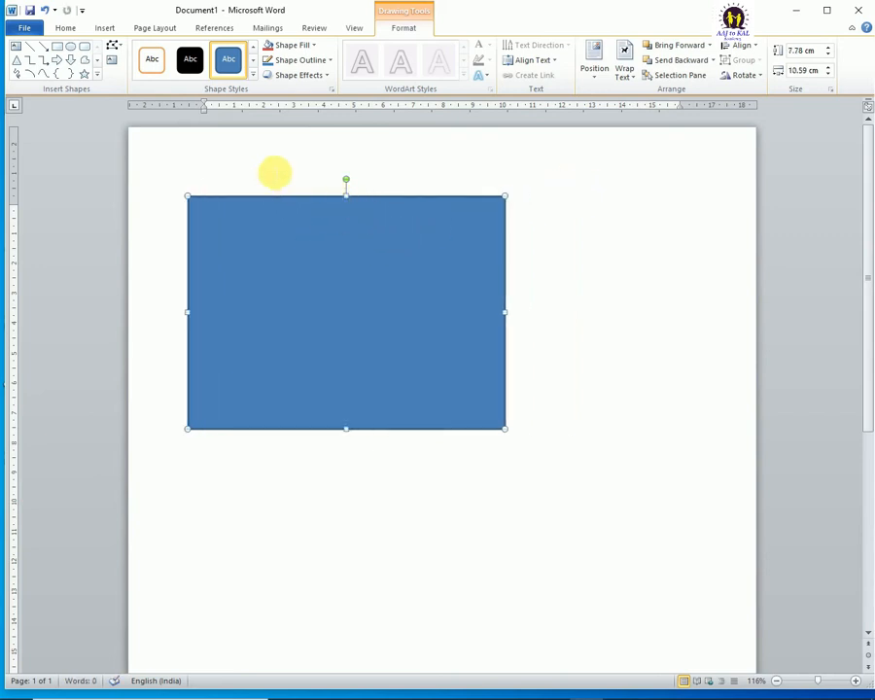
key(ctrl+z)
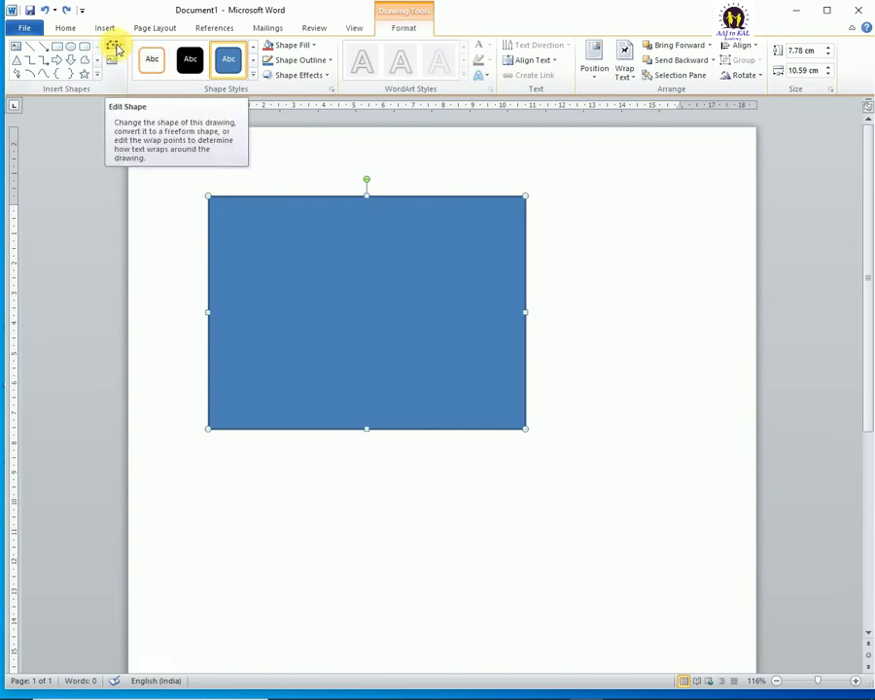
Step: Try changing the rectangle's shape to an isosceles triangle, and undo the change
click(115, 48)
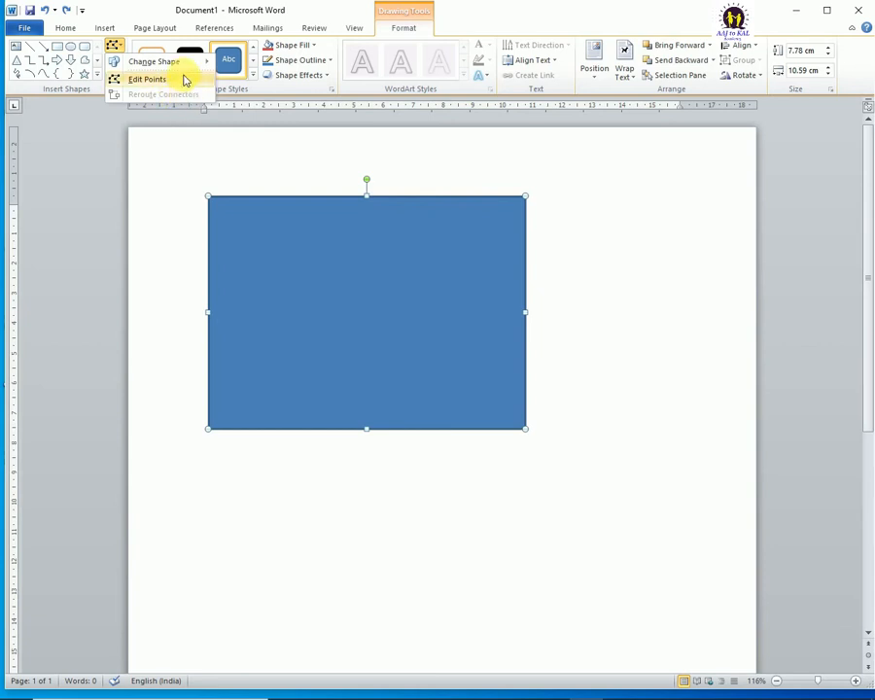
mouse_move(143, 66)
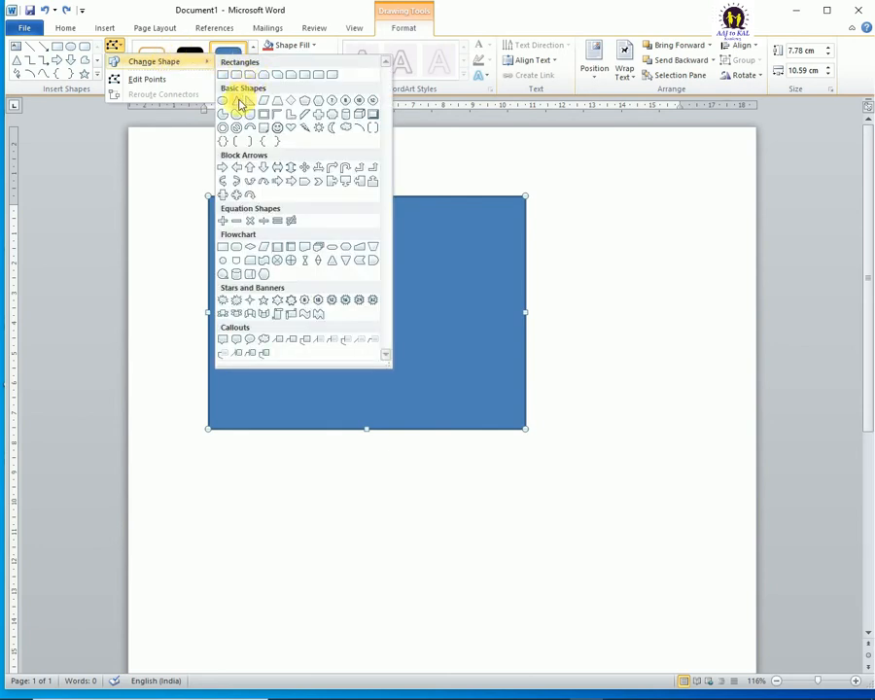
click(241, 105)
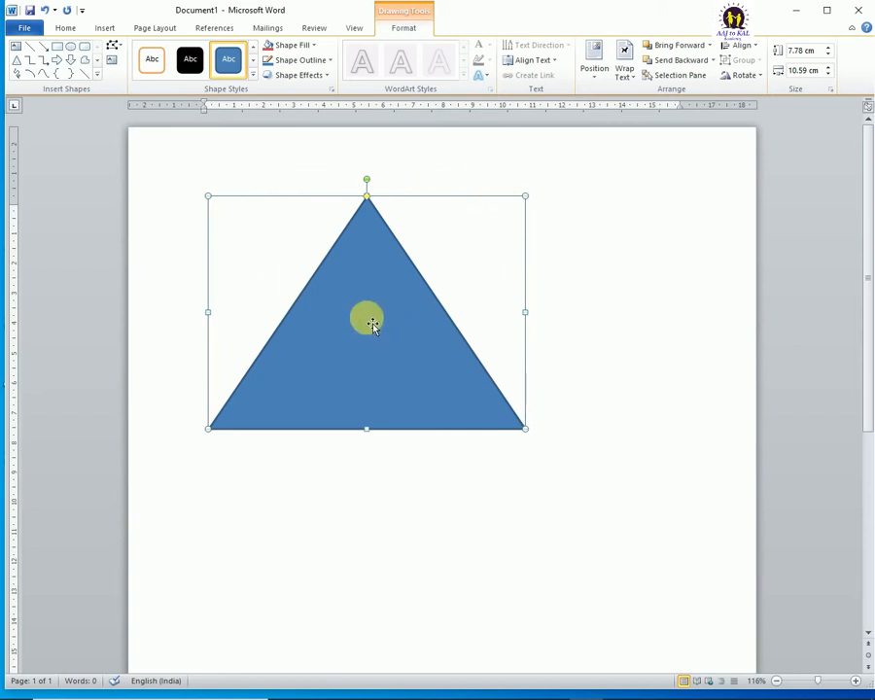
key(ctrl+z)
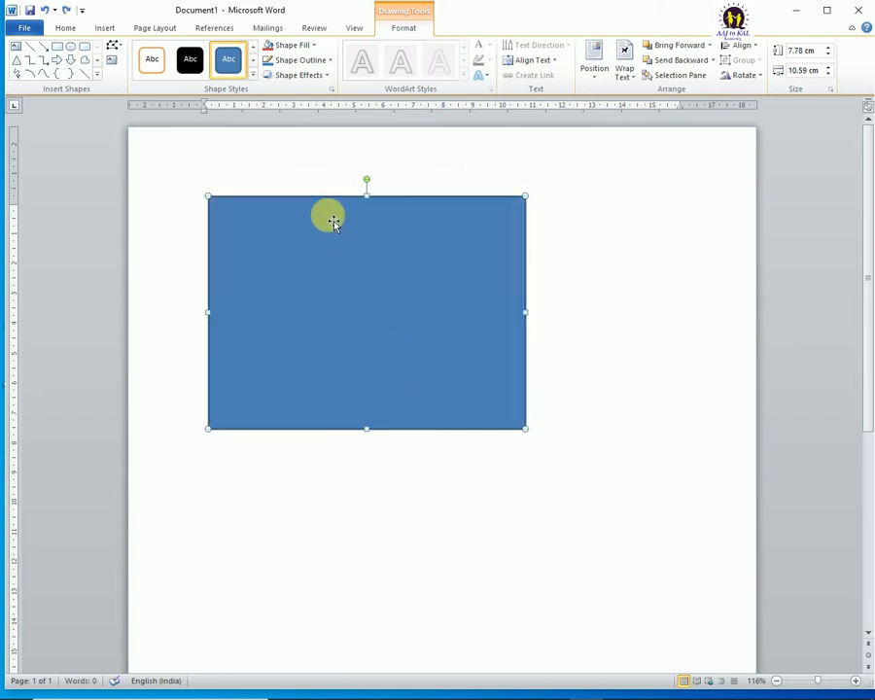
click(114, 45)
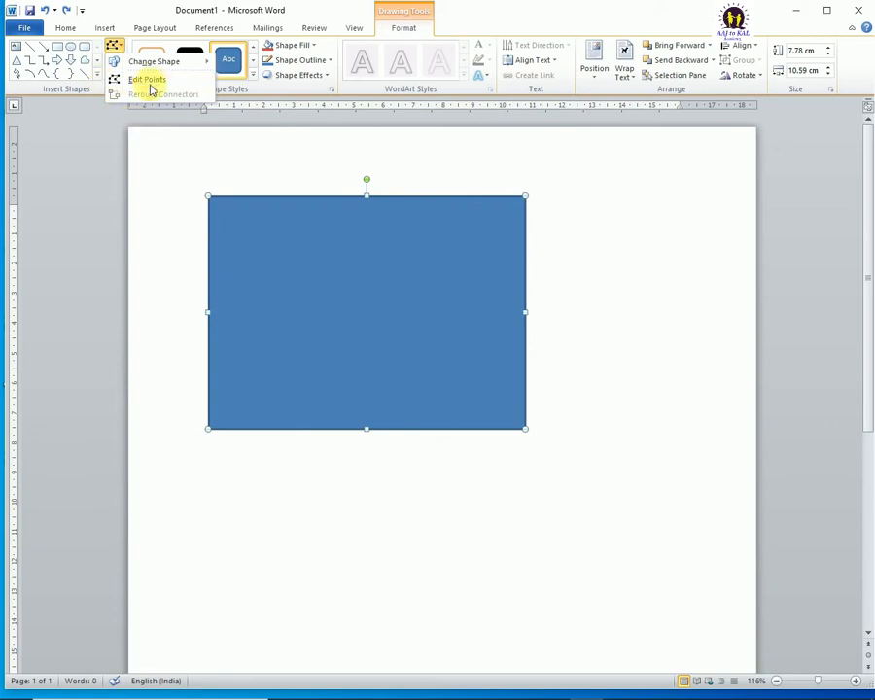
click(367, 258)
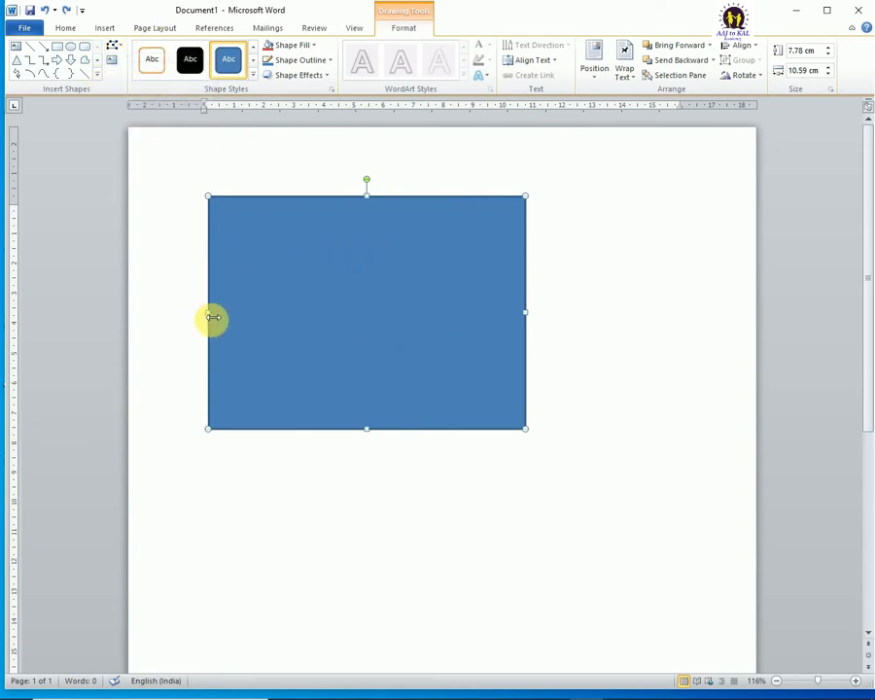
Step: Resize the rectangle from its sides and upper-left corner to about 12.49 cm wide and 8.23 cm high
drag(207, 315, 254, 312)
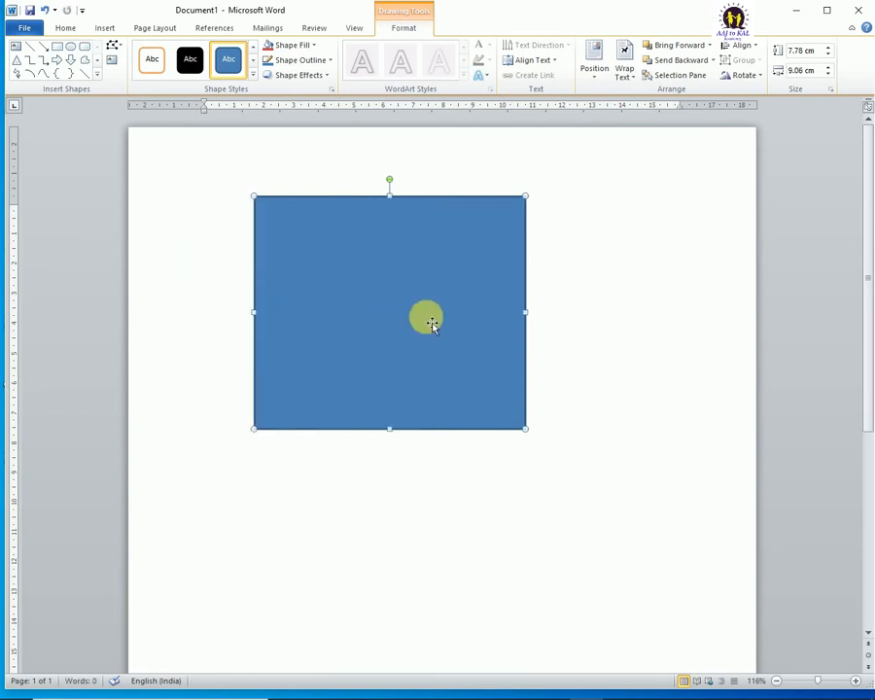
drag(526, 312, 604, 331)
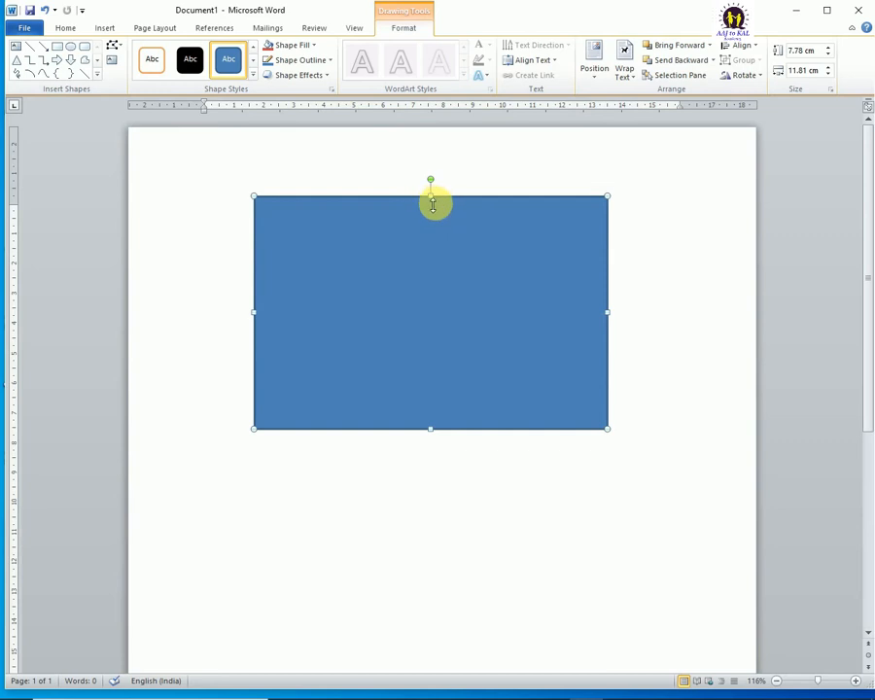
mouse_move(432, 199)
mouse_down()
mouse_move(442, 227)
mouse_move(432, 190)
mouse_up()
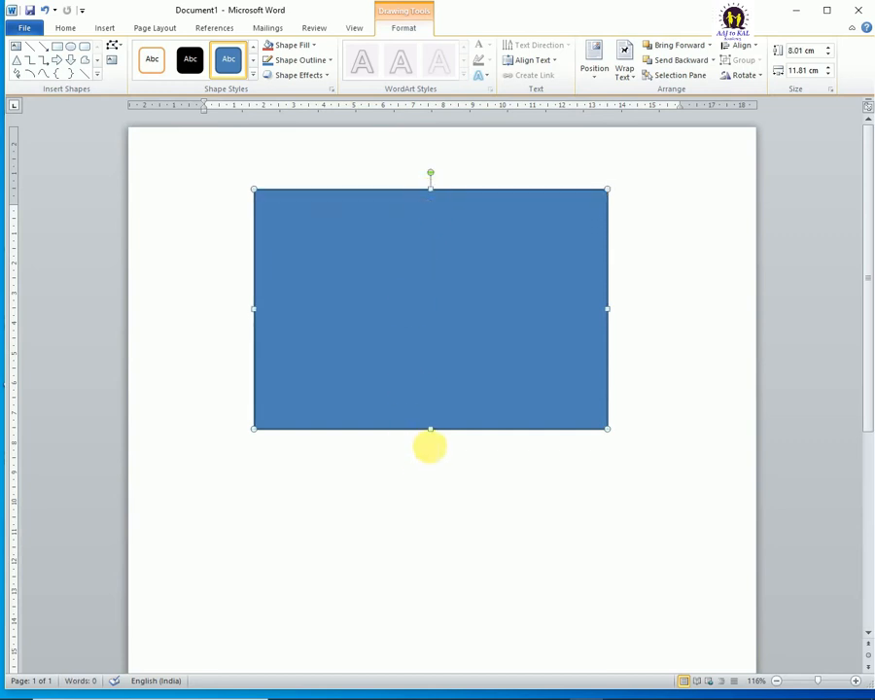
mouse_move(431, 428)
mouse_down()
mouse_move(433, 482)
mouse_move(433, 430)
mouse_up()
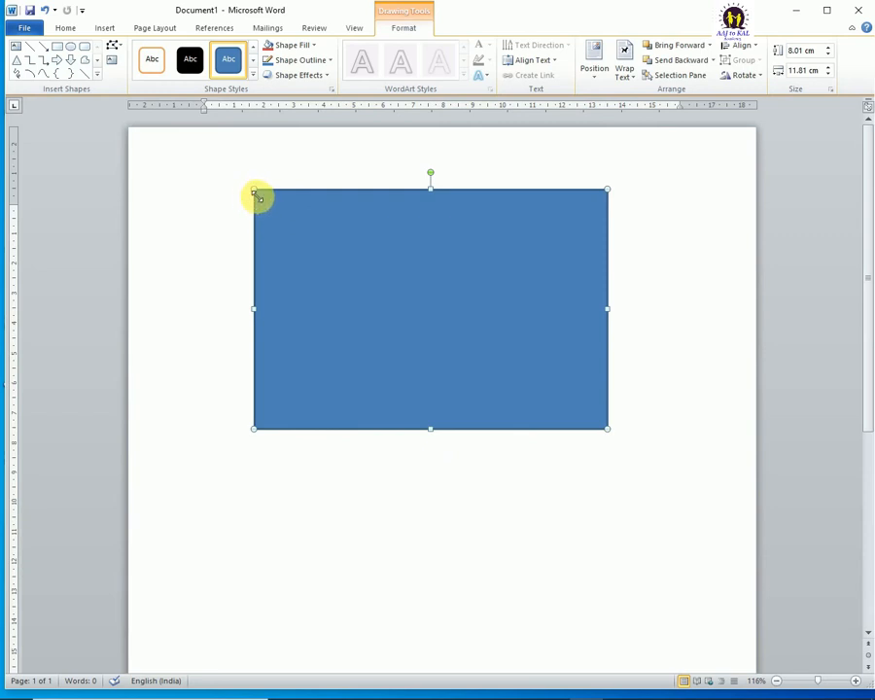
drag(262, 200, 233, 181)
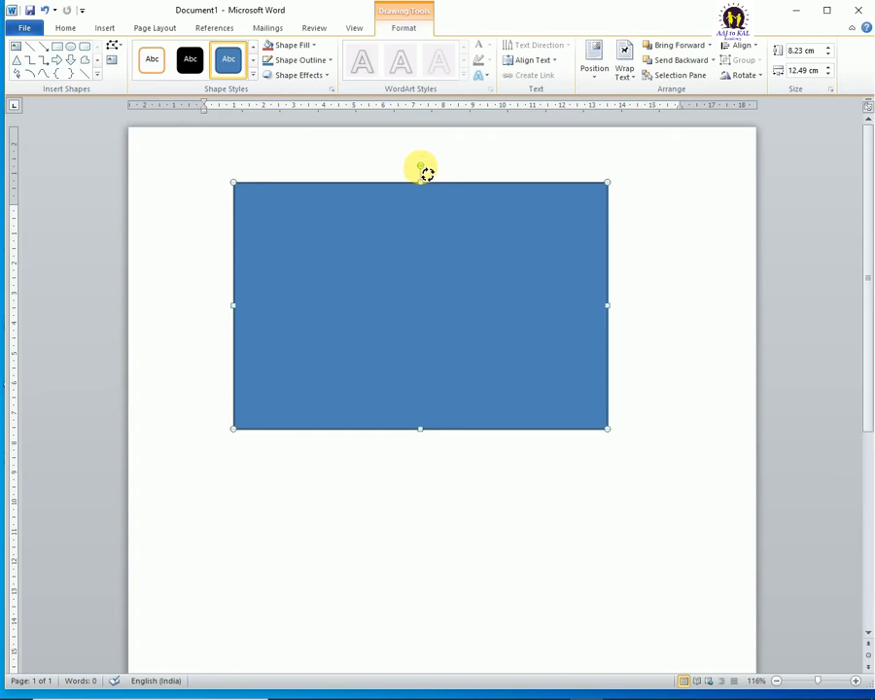
Step: Try rotating the rectangle clockwise with its rotation handle, and undo the rotation
drag(426, 173, 457, 275)
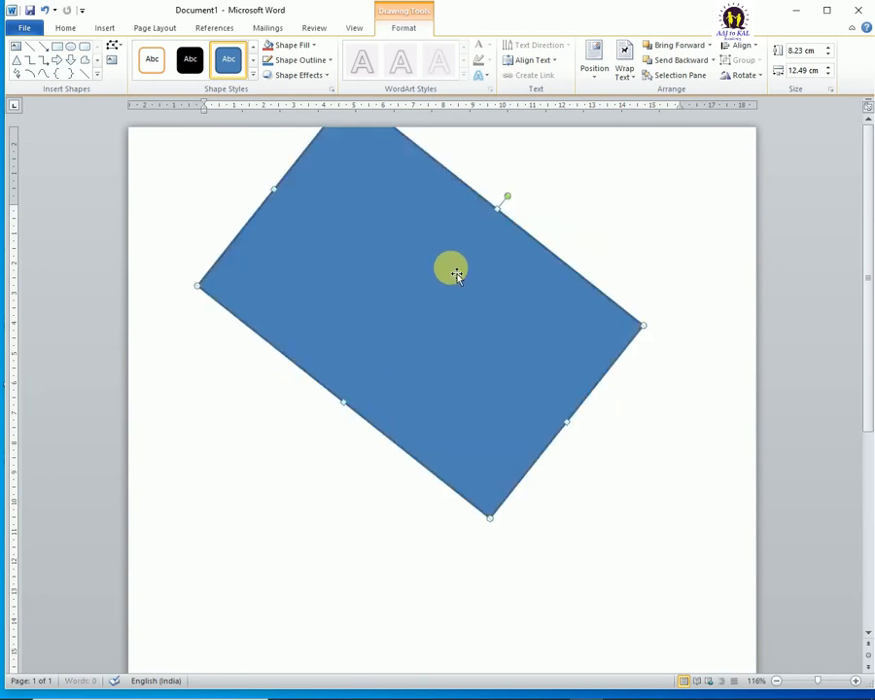
key(ctrl+z)
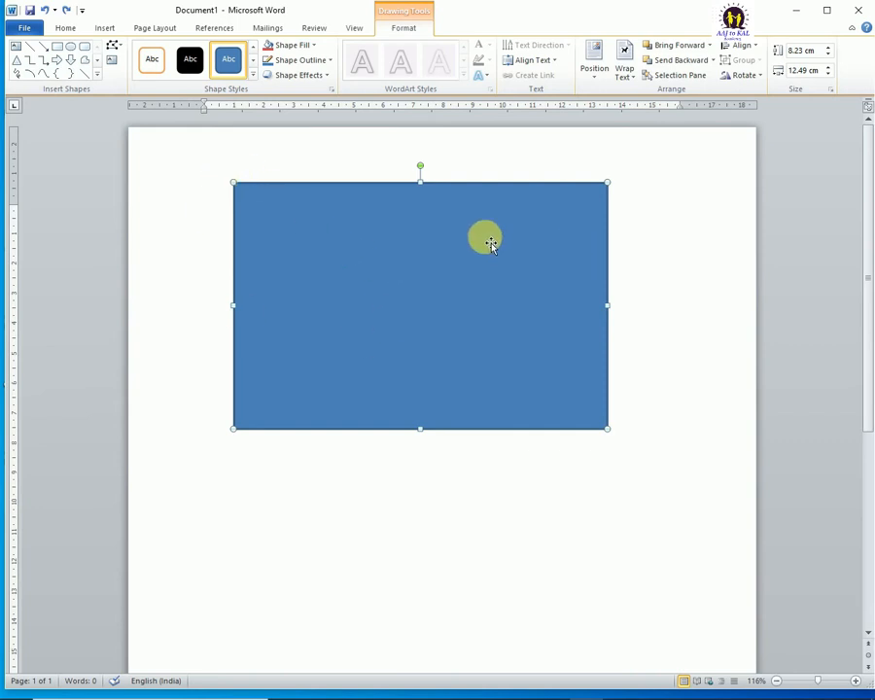
Step: Edit the rectangle's points, moving all four corners to form an irregular quadrilateral about 14.03 cm wide and 11.14 cm high
click(114, 48)
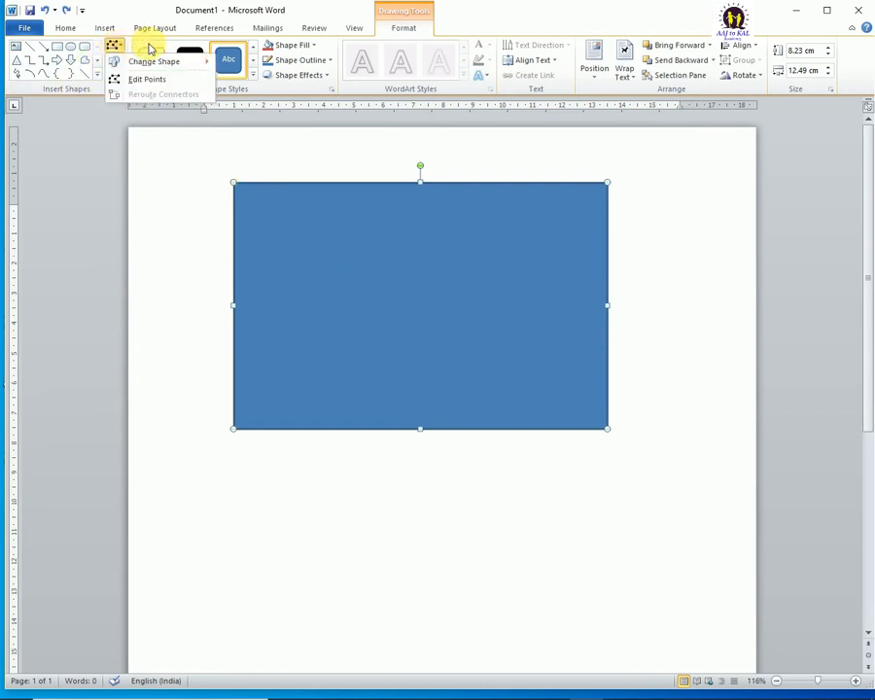
click(146, 80)
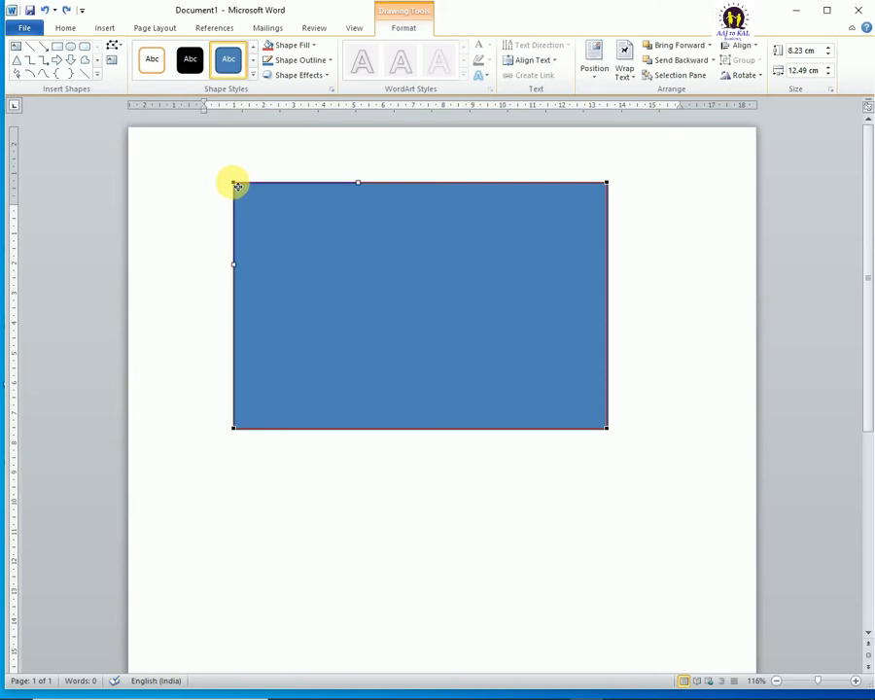
drag(235, 184, 161, 188)
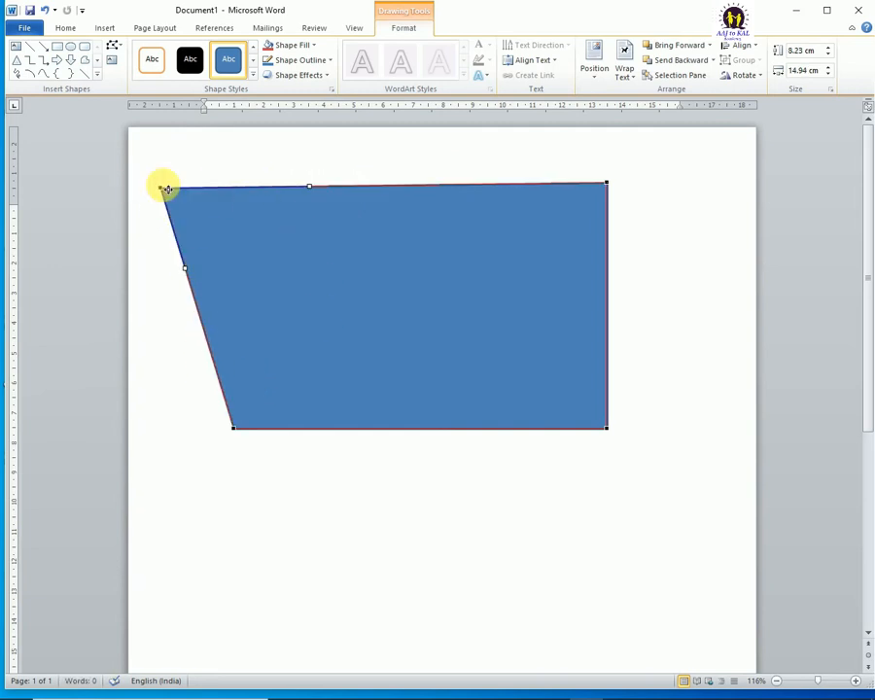
drag(609, 184, 580, 154)
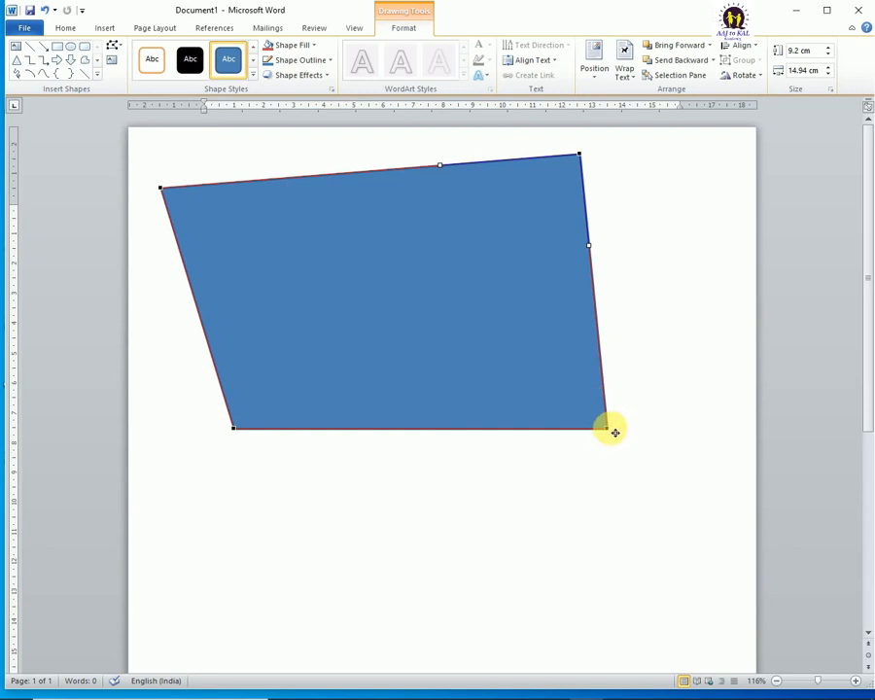
drag(614, 432, 543, 457)
drag(234, 433, 213, 485)
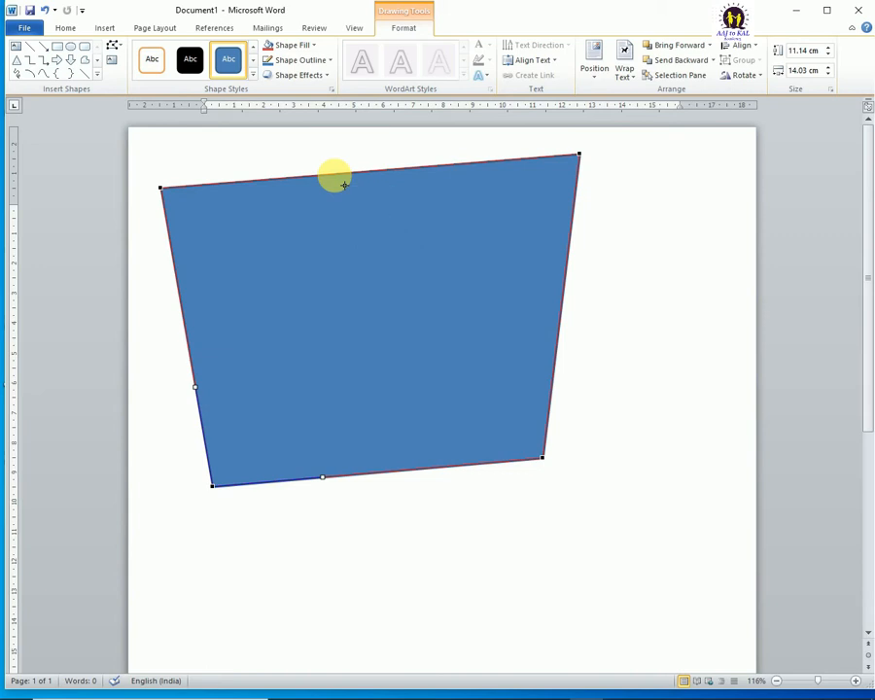
Step: Pull a new point down from the middle of the top edge and angle both its curve handles downward to form two dips
drag(338, 178, 360, 261)
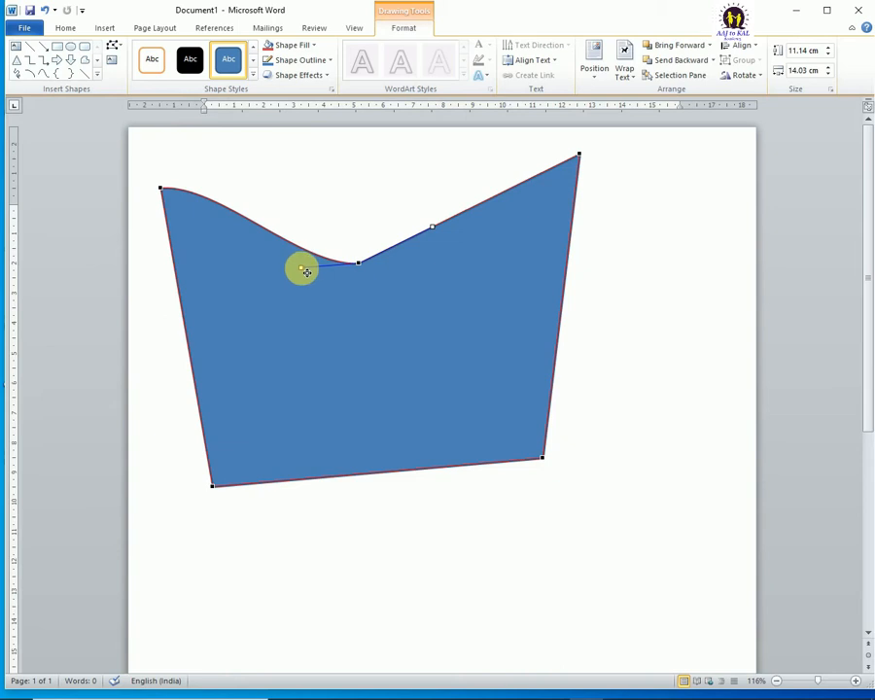
drag(305, 272, 341, 196)
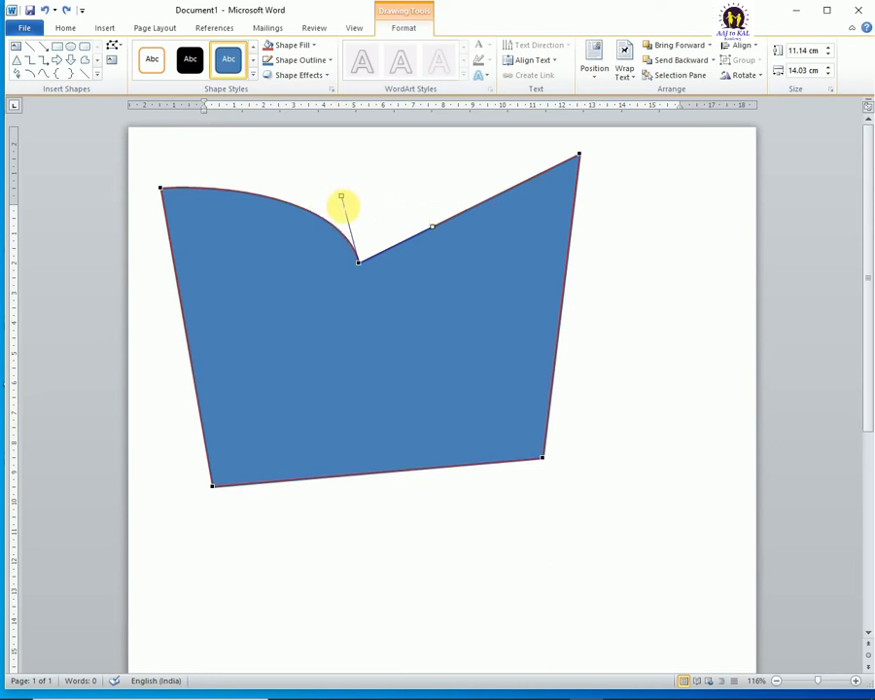
drag(341, 197, 256, 280)
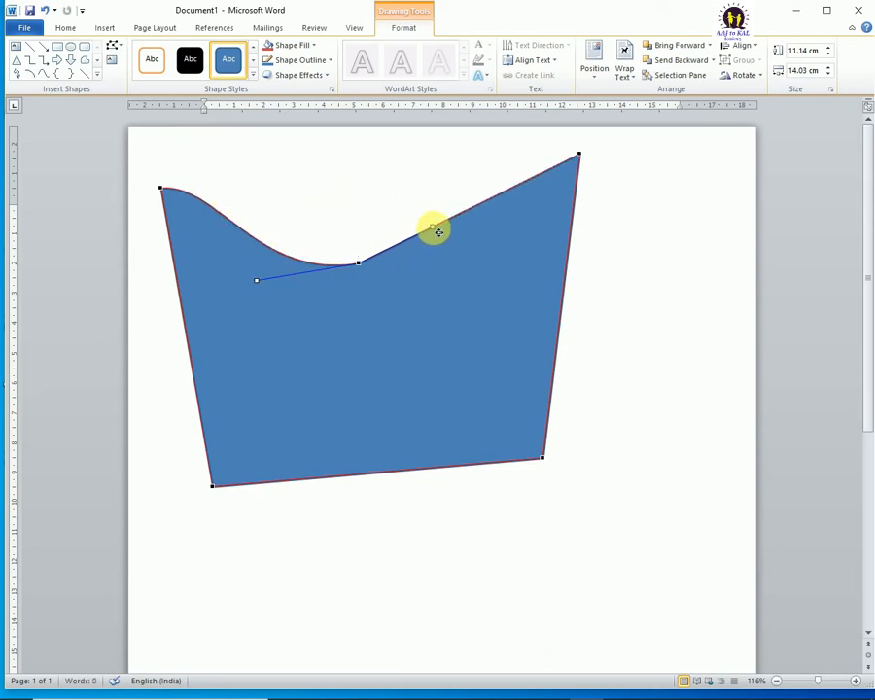
drag(439, 230, 438, 308)
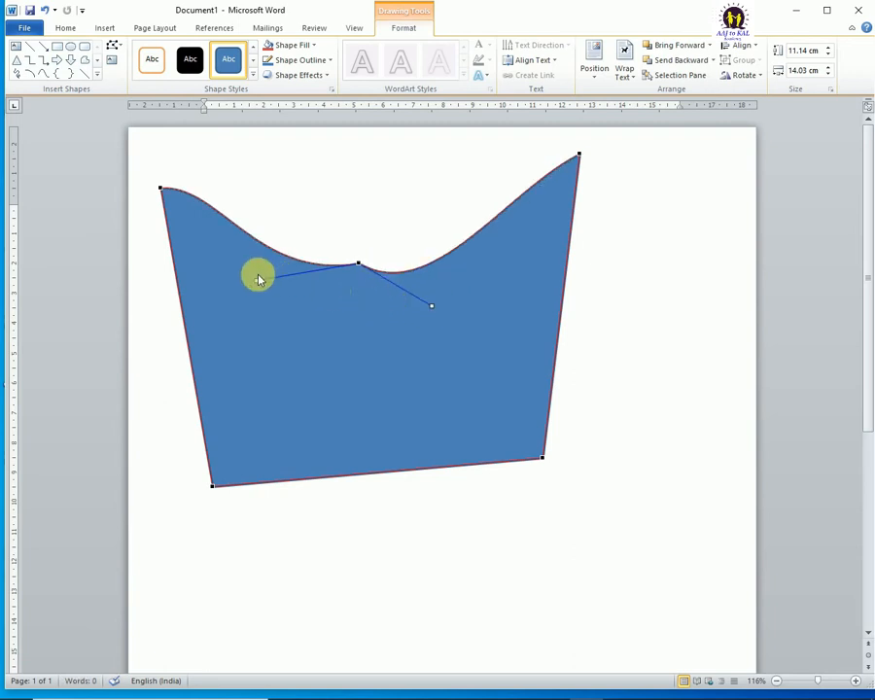
drag(258, 284, 296, 319)
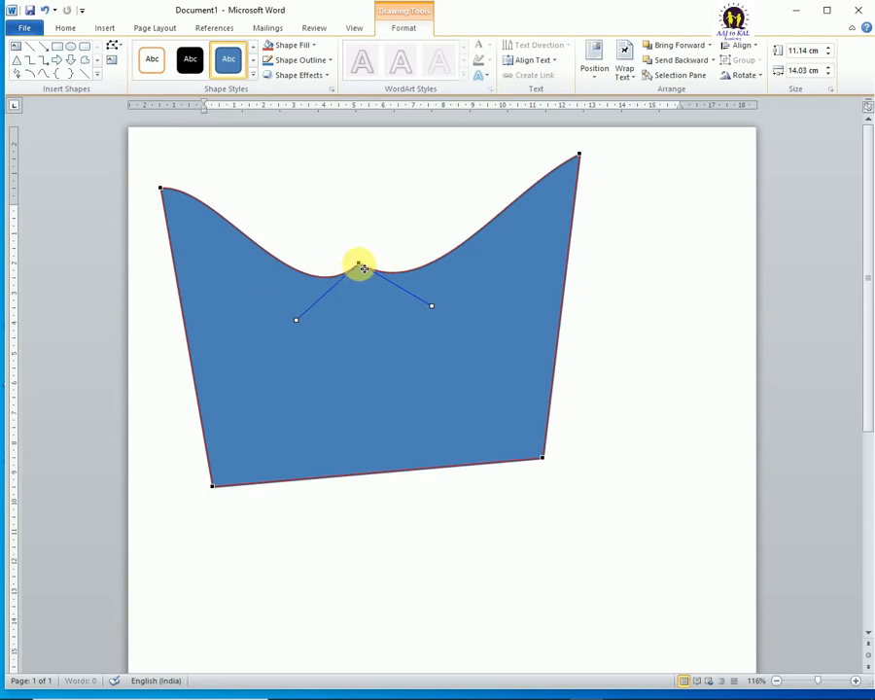
Step: Try deleting the point between the two dips on the shape's upper edge, and undo the deletion
right_click(359, 265)
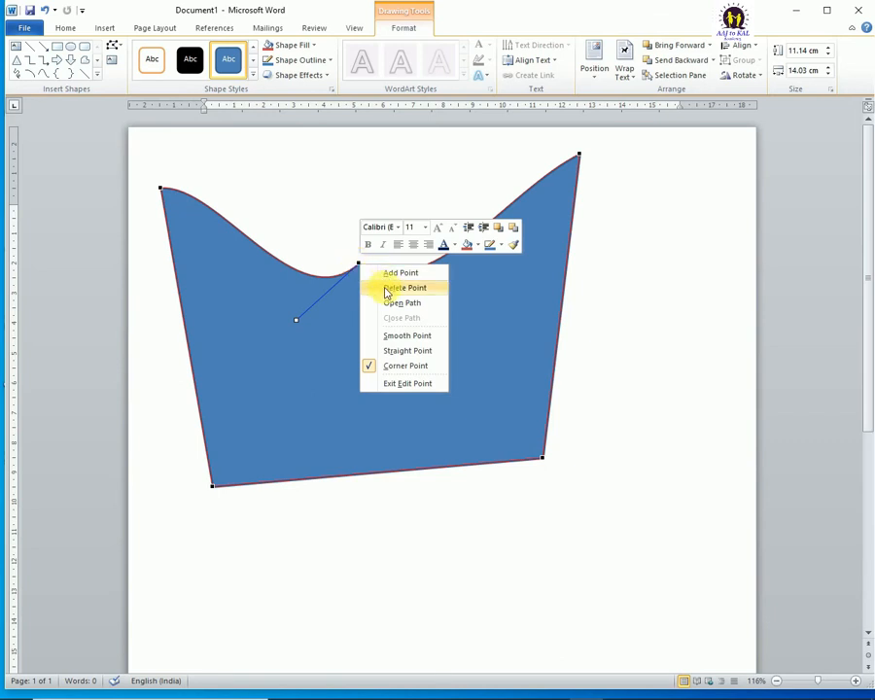
click(388, 289)
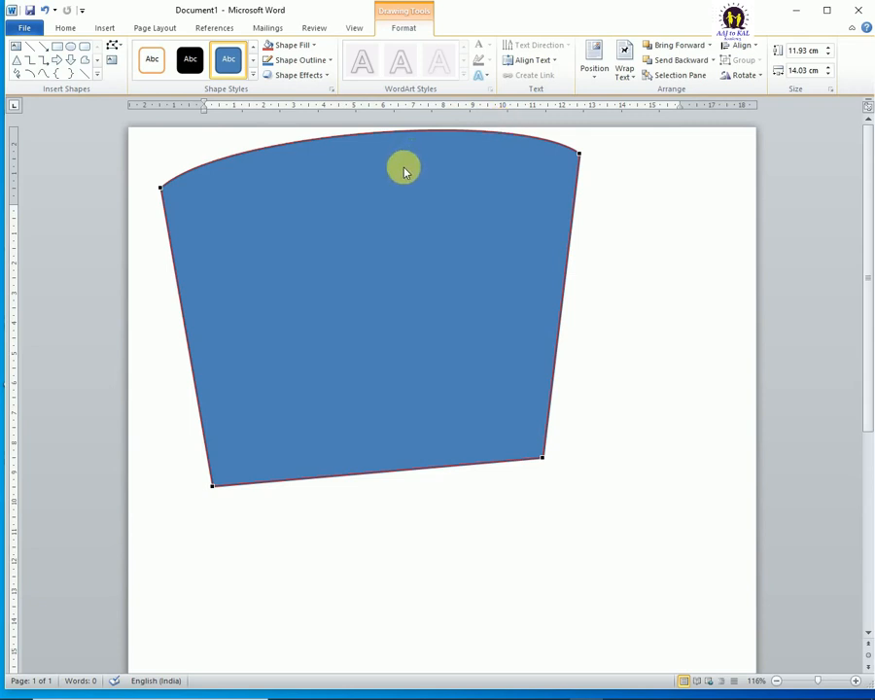
drag(406, 171, 358, 264)
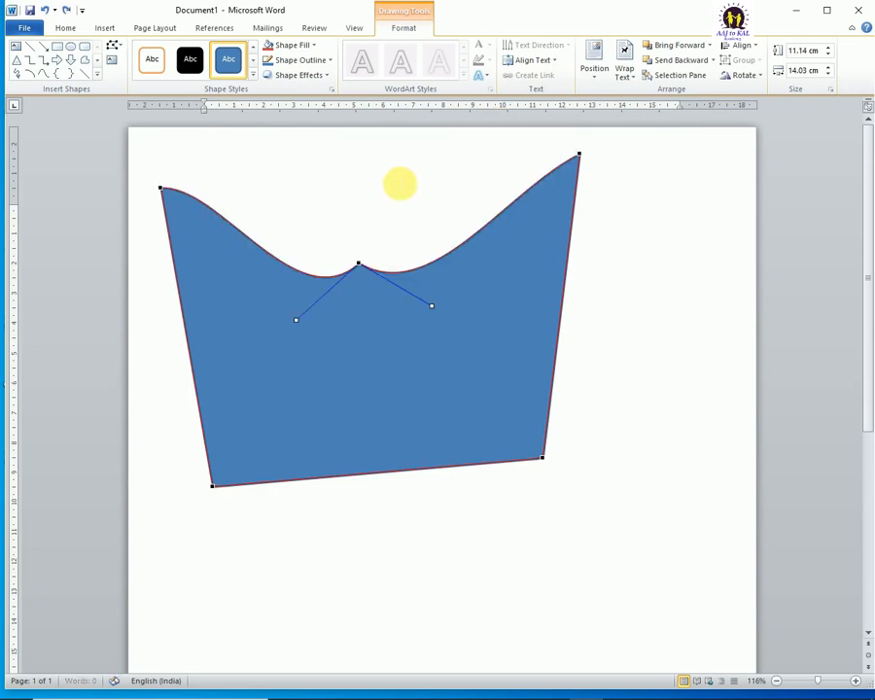
Step: Convert the point between the two dips and the shape's upper-right corner point to smooth points
right_click(360, 266)
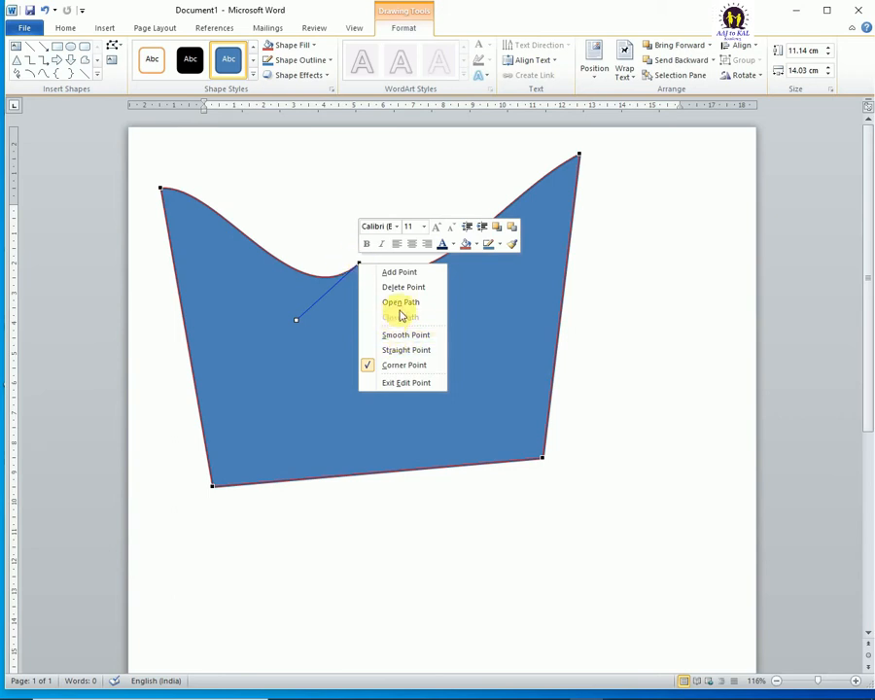
click(413, 336)
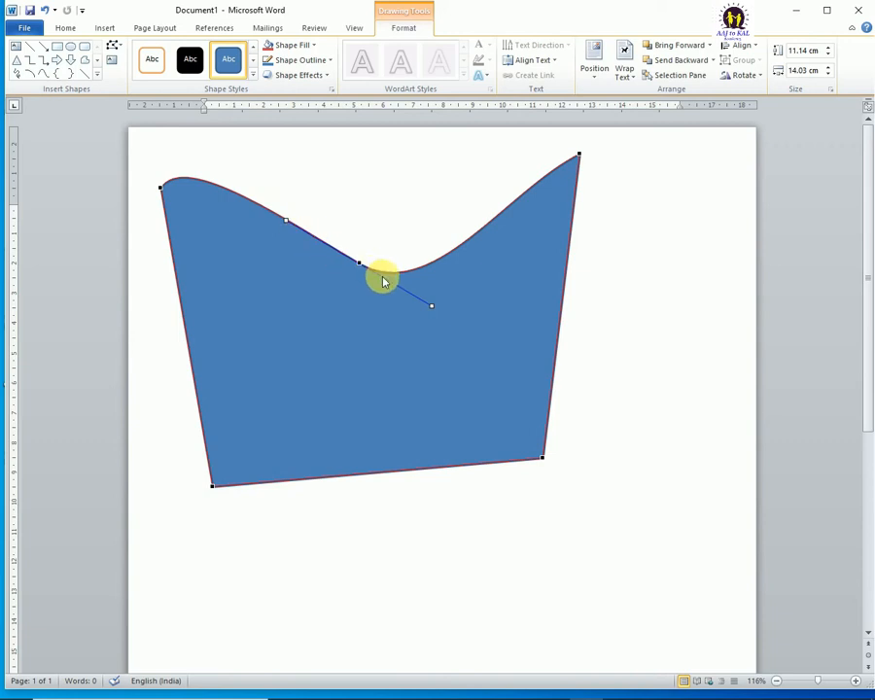
right_click(580, 154)
click(627, 225)
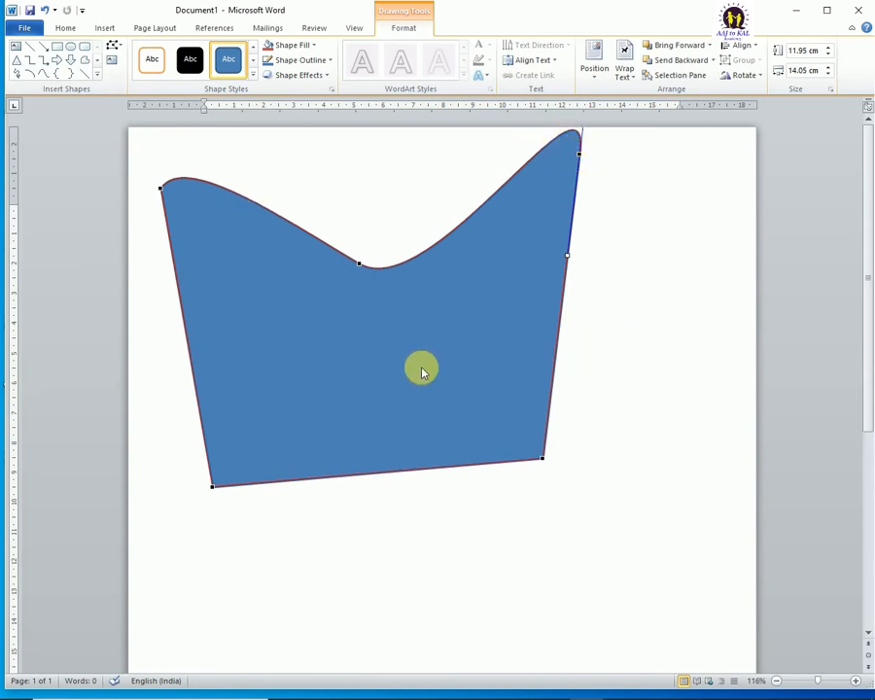
Step: Undo the smooth-point conversions and all earlier point edits until the shape is a plain rectangle again
key(ctrl+z)
key(ctrl+z)
key(ctrl+z)
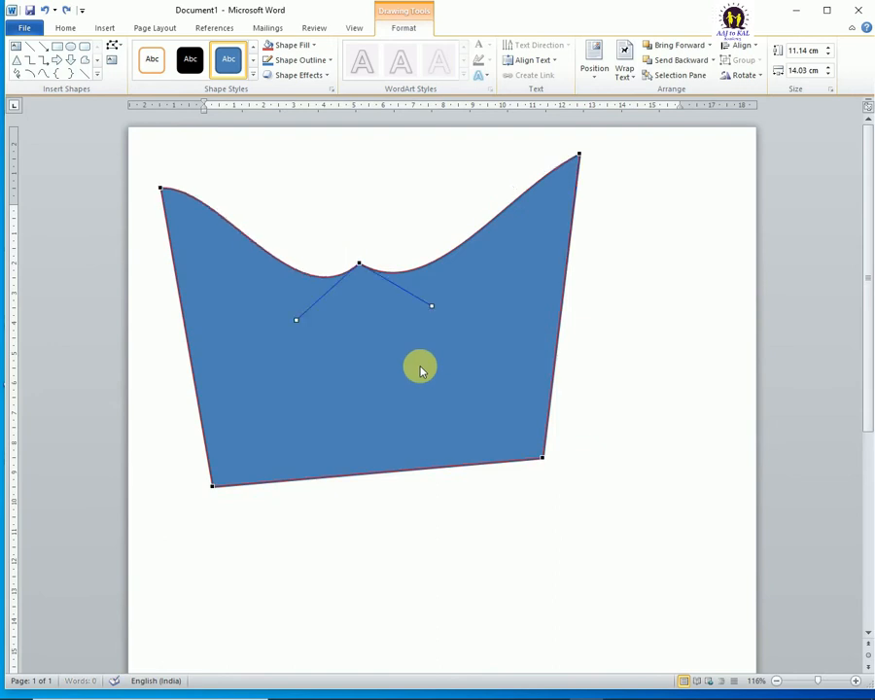
key(ctrl+z)
key(ctrl+z)
key(ctrl+z)
key(ctrl+z)
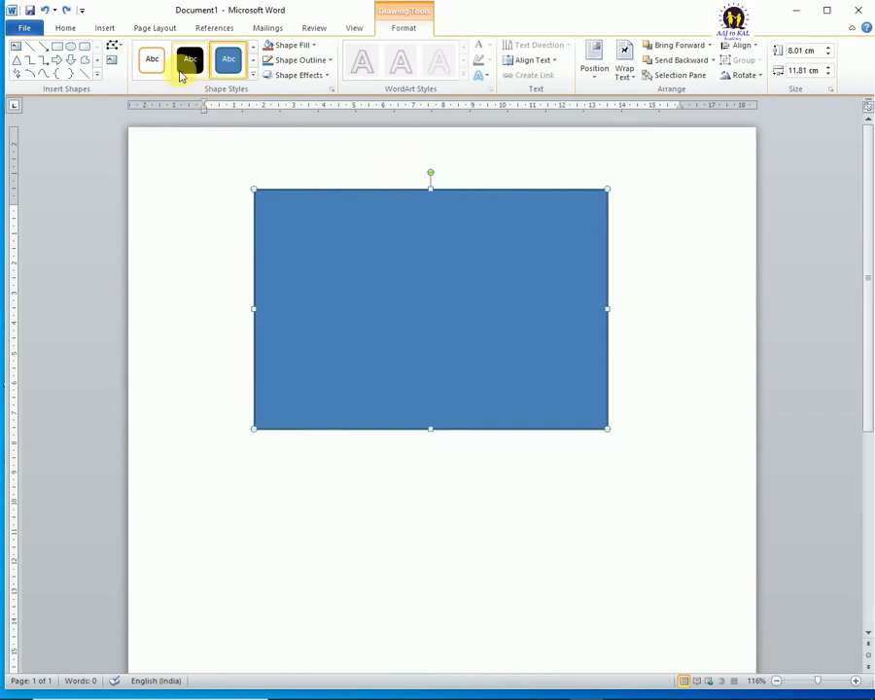
Step: Draw an isosceles triangle about 6.43 cm wide and 5.06 cm high, placed just below the rectangle
click(113, 46)
click(123, 79)
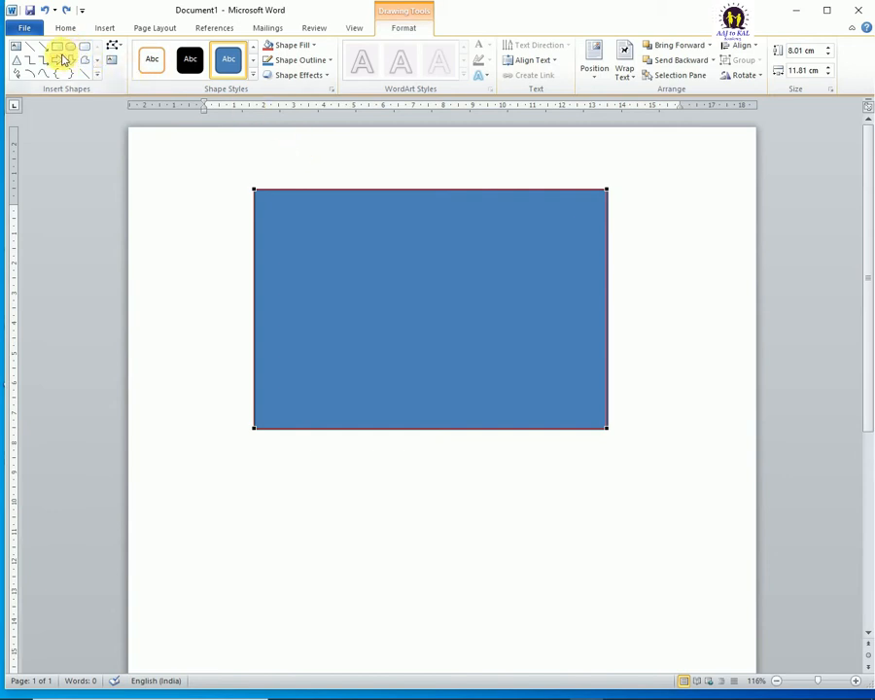
click(17, 60)
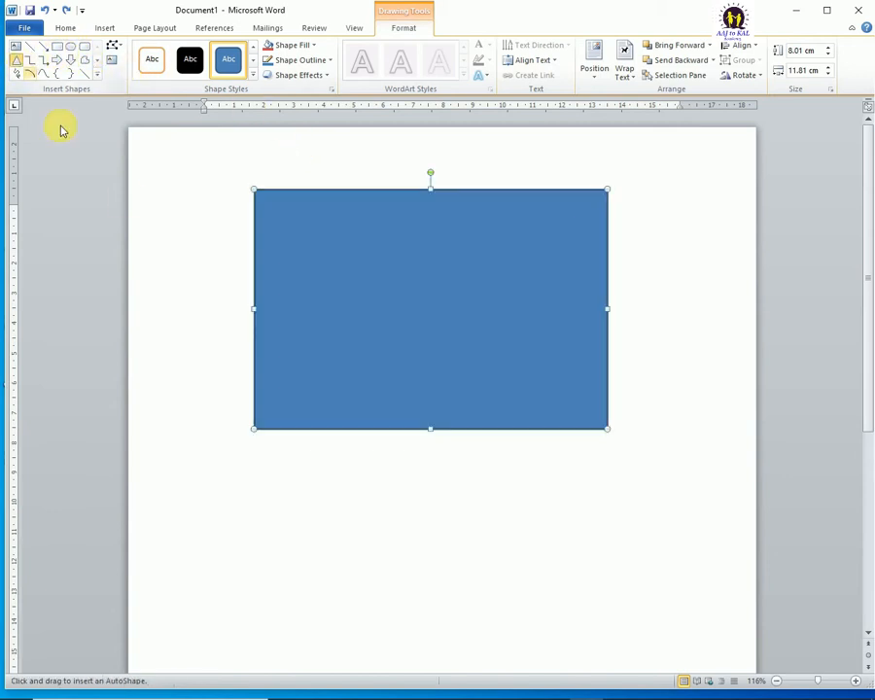
drag(310, 486, 502, 637)
drag(416, 531, 414, 503)
Step: Try editing the triangle's points by pulling new points outward from its two slanted sides, and undo both changes
click(113, 45)
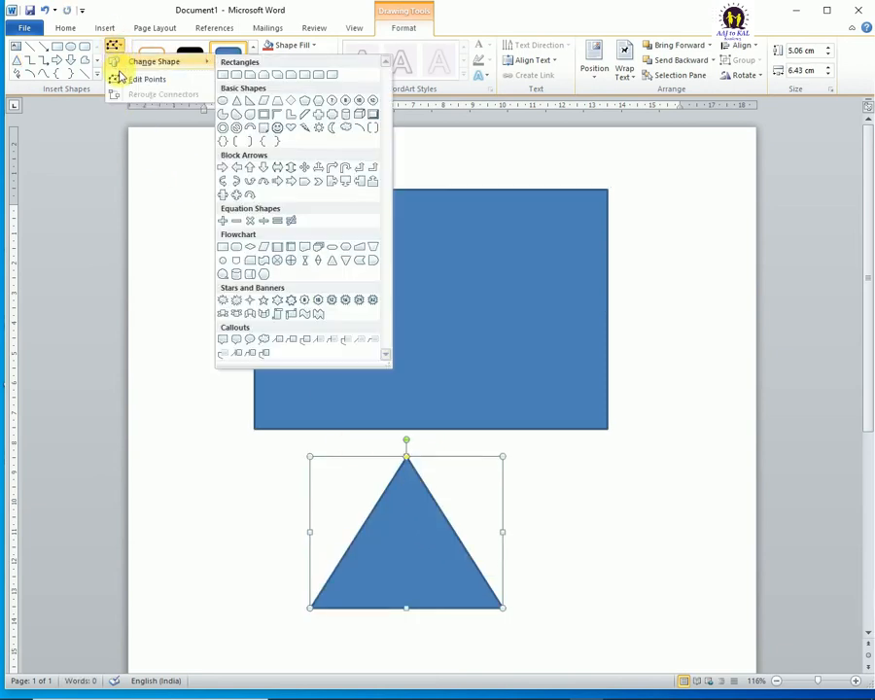
click(118, 81)
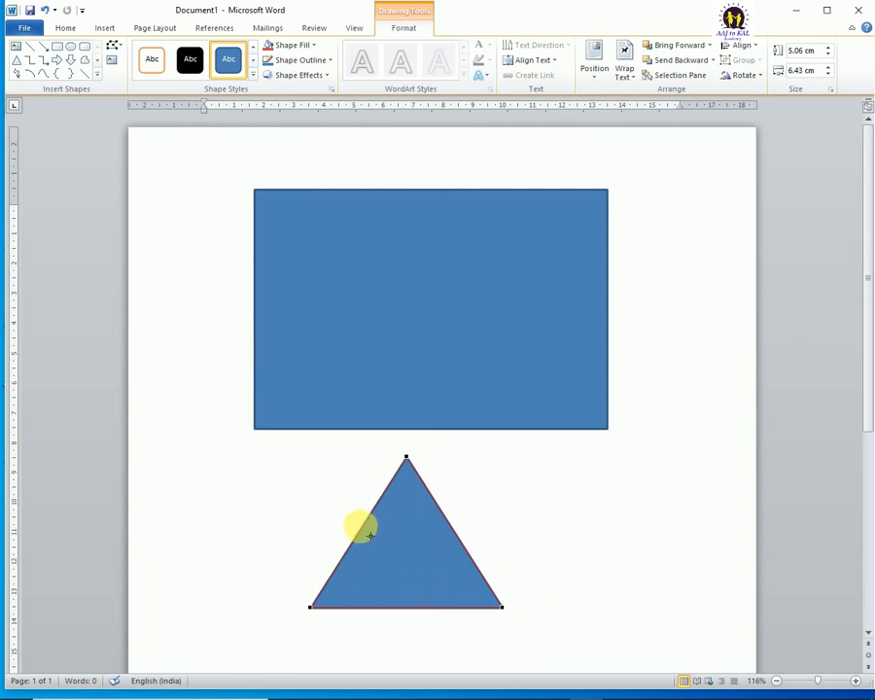
drag(370, 536, 320, 505)
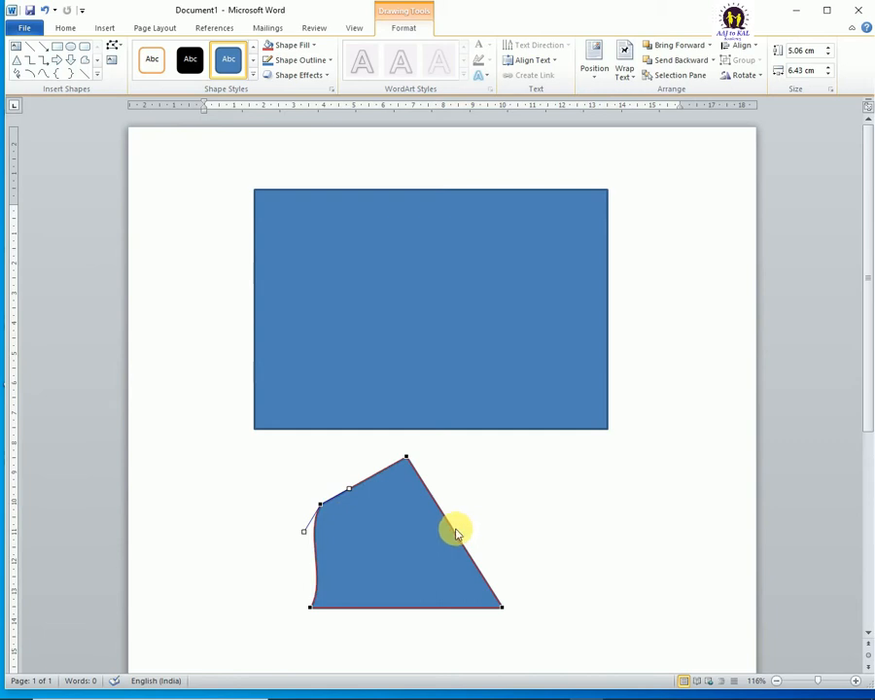
drag(454, 532, 513, 490)
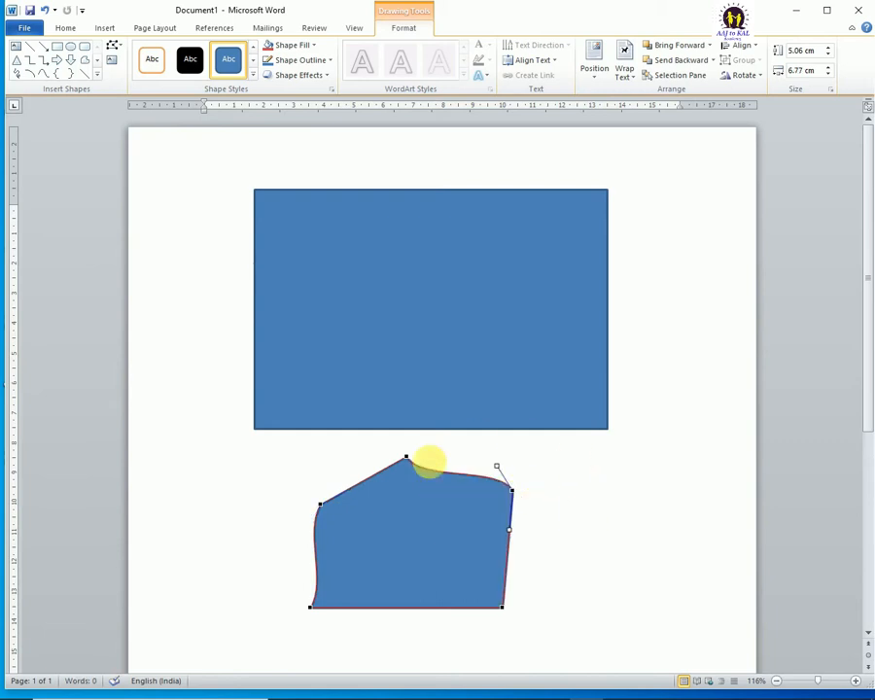
key(ctrl+z)
key(ctrl+z)
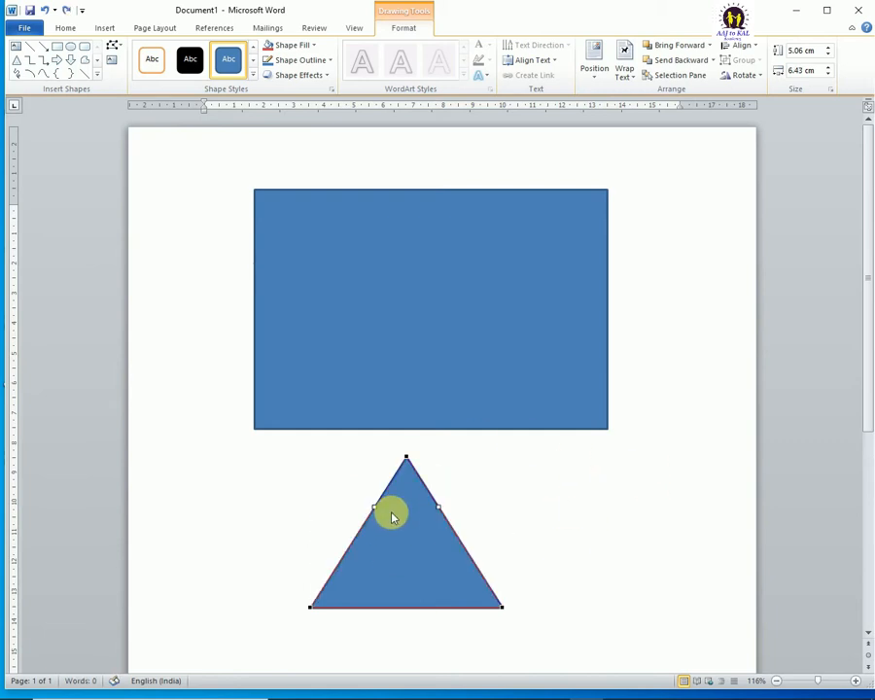
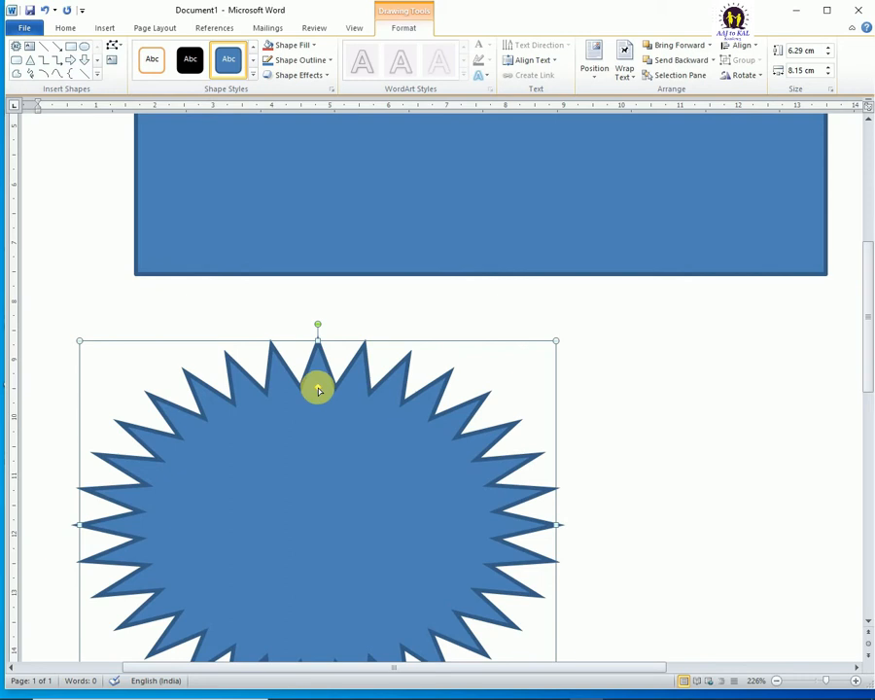
Step: Adjust the star's spikes to long thin rays, make them shallow, and delete the star
drag(318, 390, 316, 478)
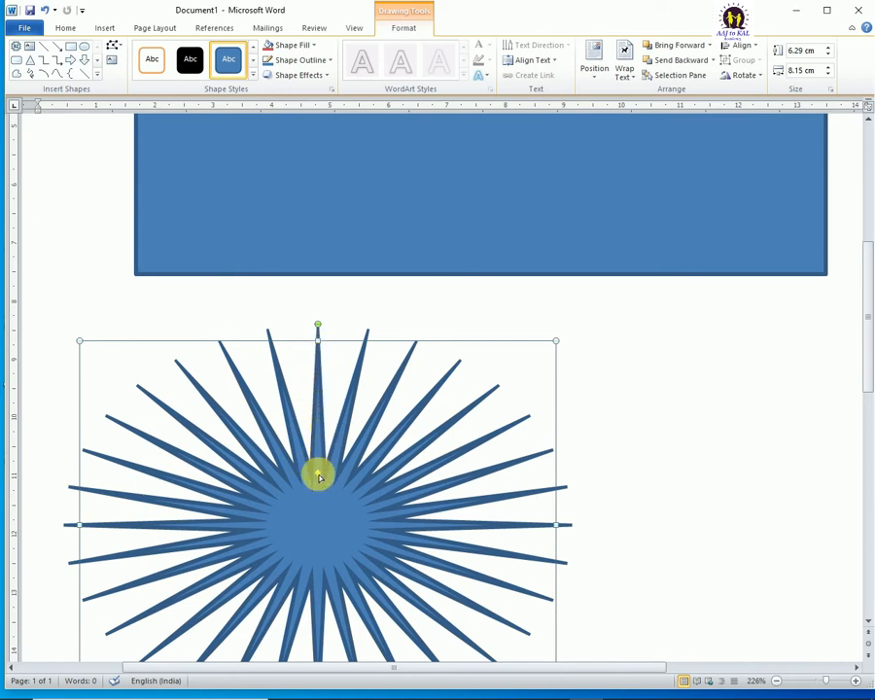
drag(319, 476, 322, 356)
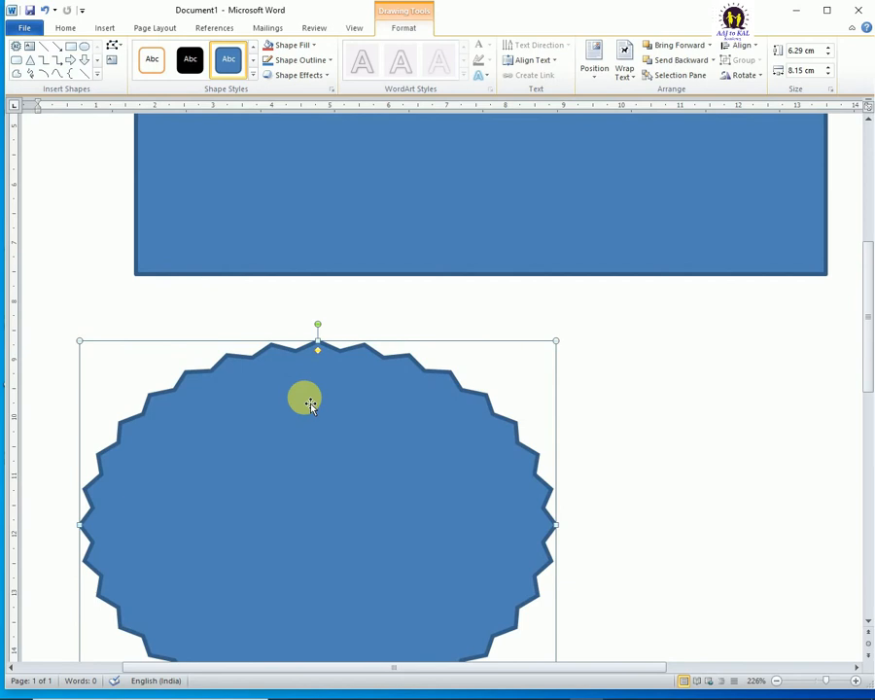
scroll(311, 405, down, 1)
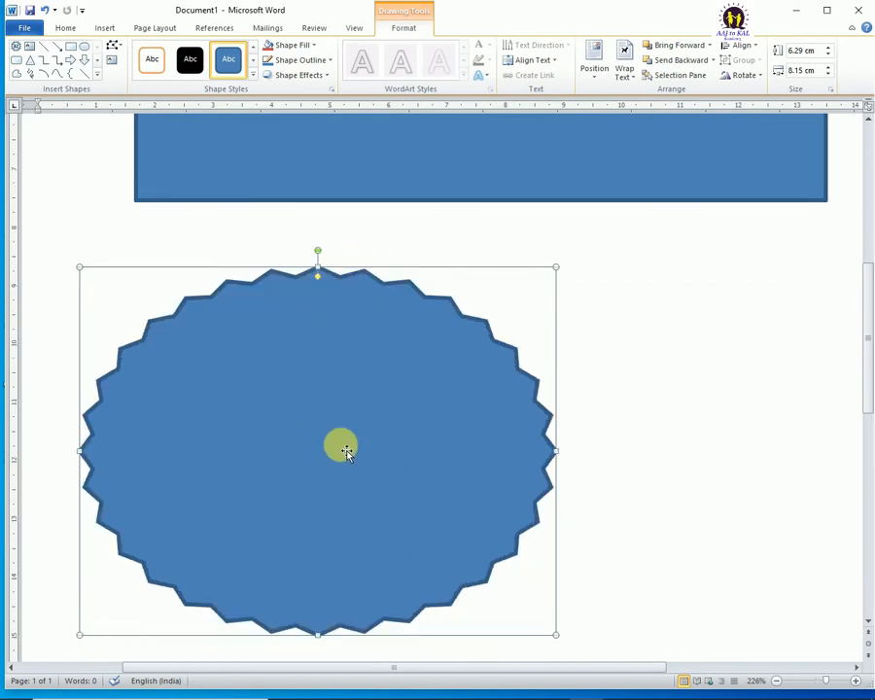
key(Delete)
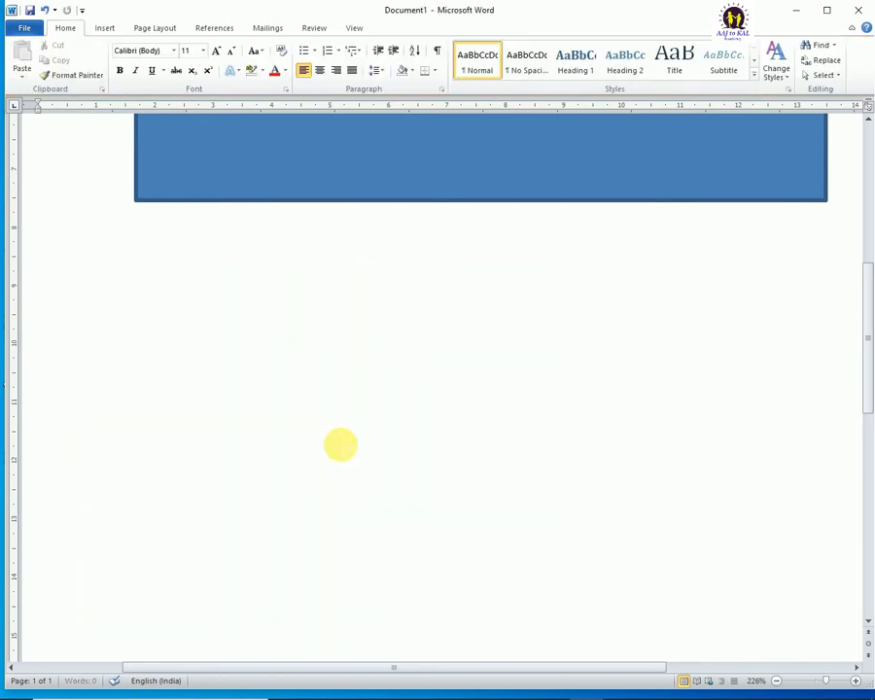
scroll(486, 428, down, 14)
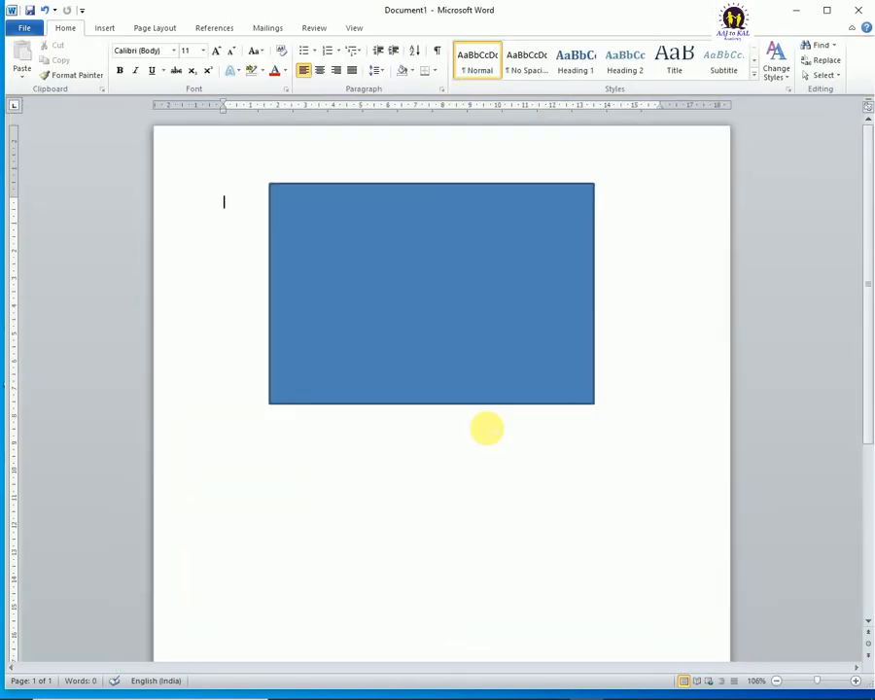
Step: Shrink the rectangle to about 5.72 cm wide and 5.13 cm high and move it toward the page's right edge
click(44, 11)
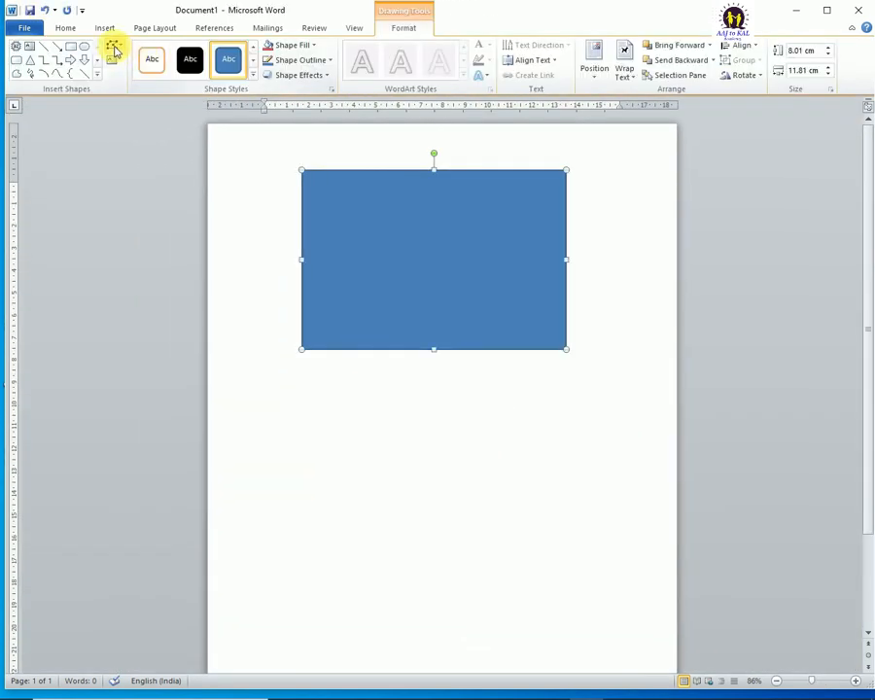
click(116, 47)
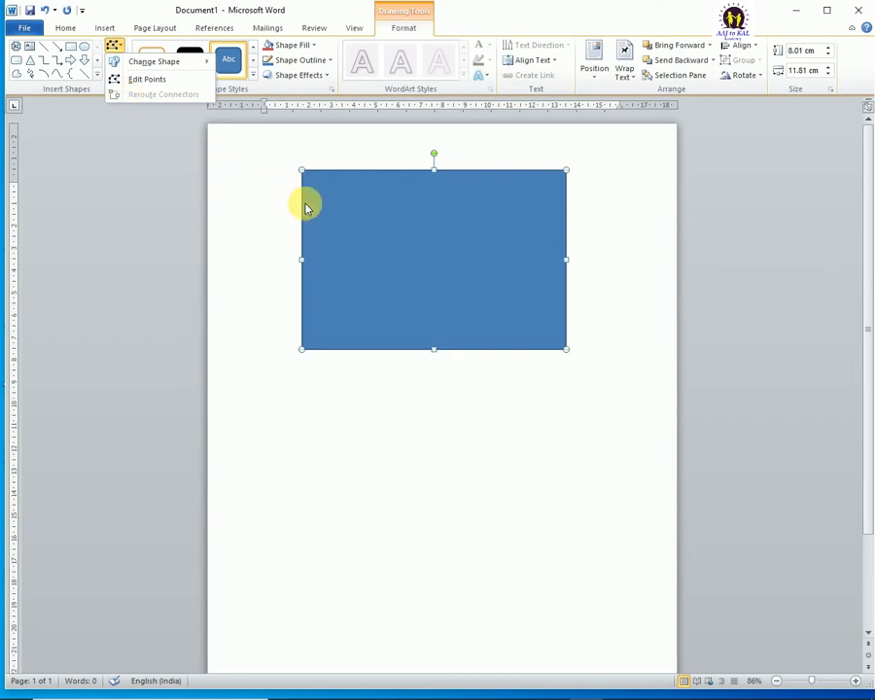
click(385, 202)
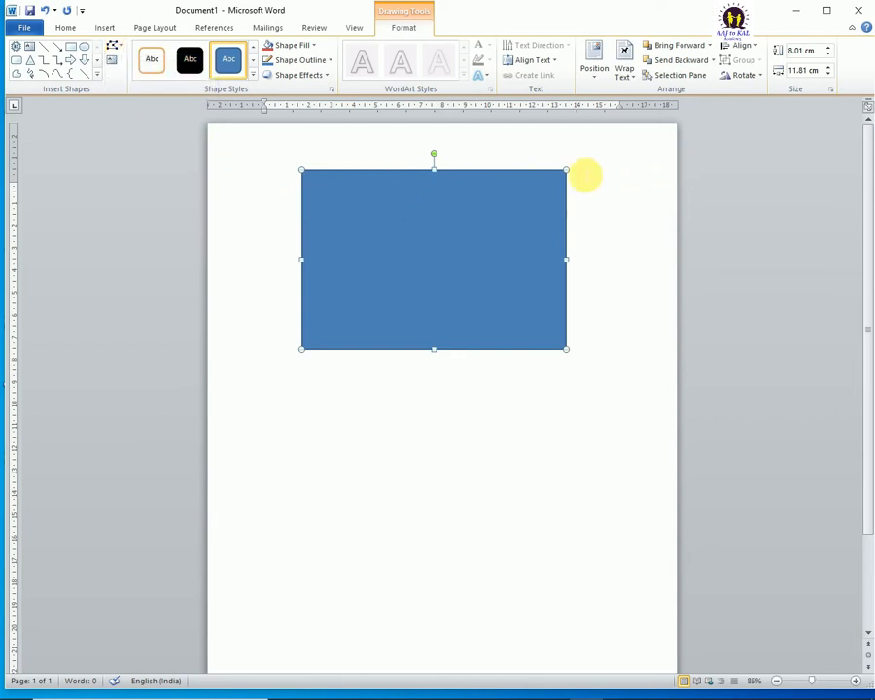
drag(567, 173, 430, 234)
drag(408, 281, 594, 324)
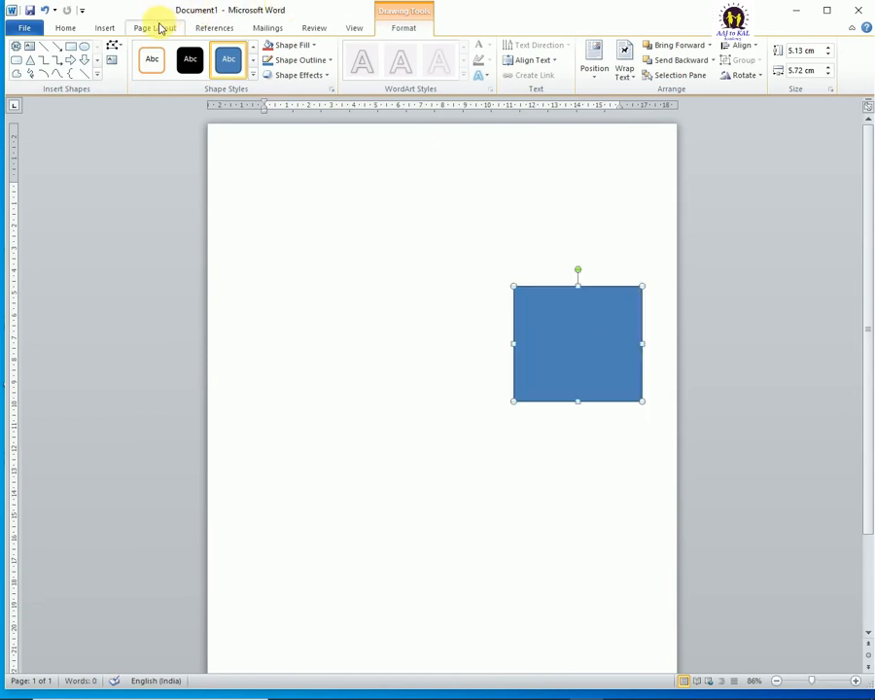
Step: Draw an oval about 6.52 cm wide and 6.21 cm high on the page's left half and lower it slightly
click(85, 50)
drag(249, 159, 396, 299)
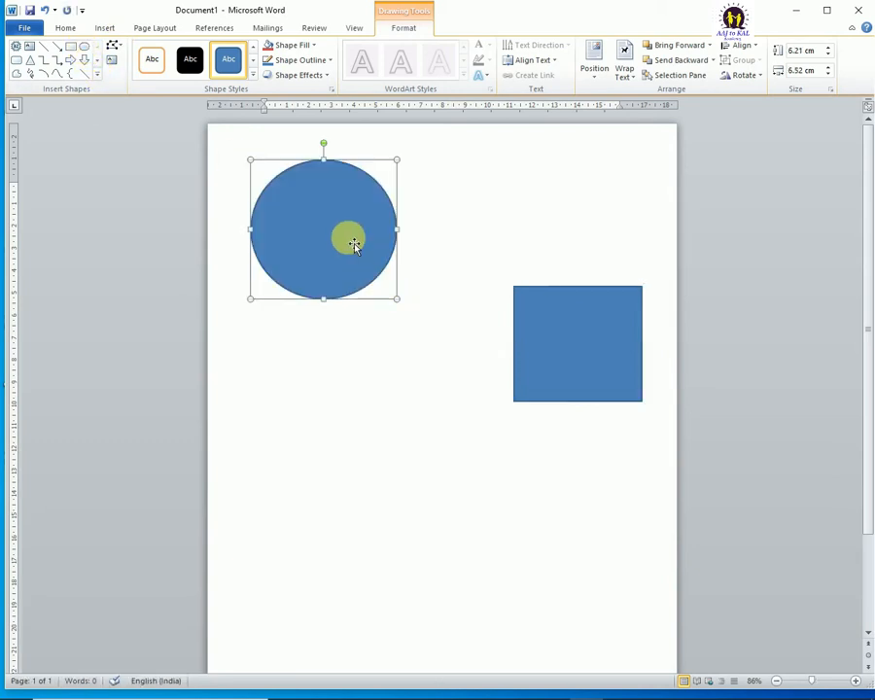
drag(338, 218, 330, 259)
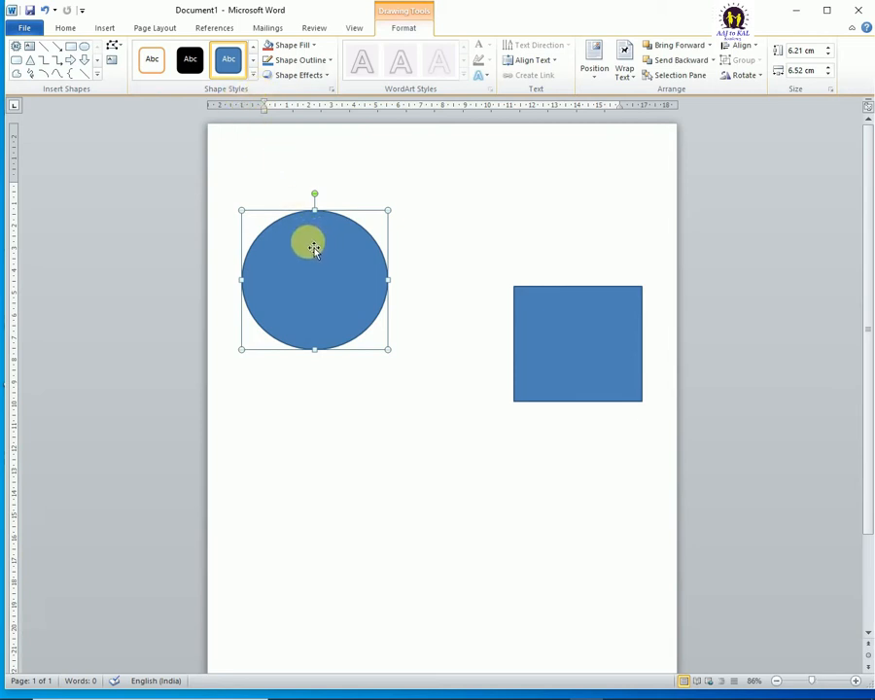
click(561, 316)
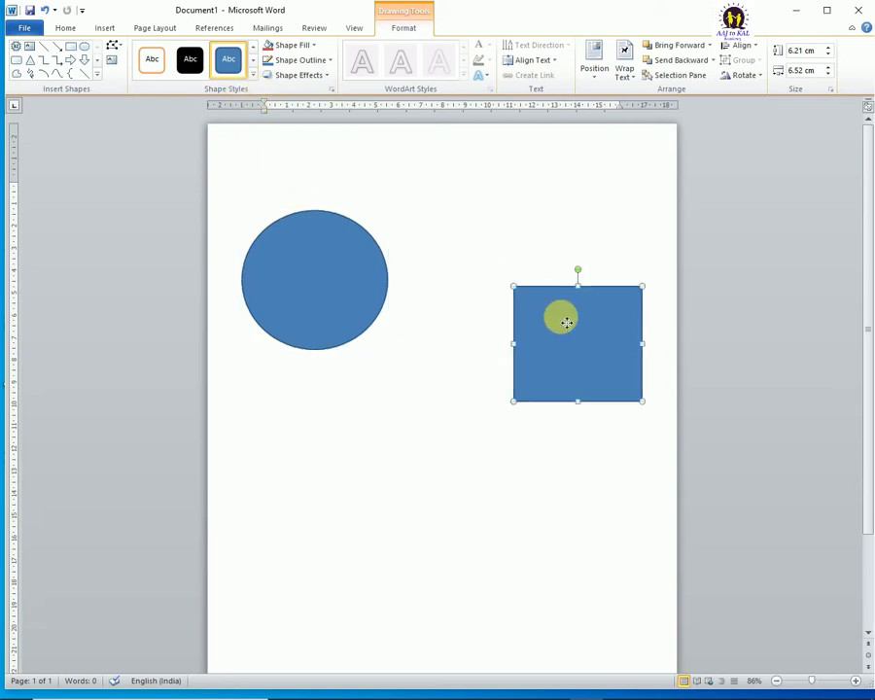
click(346, 281)
click(520, 306)
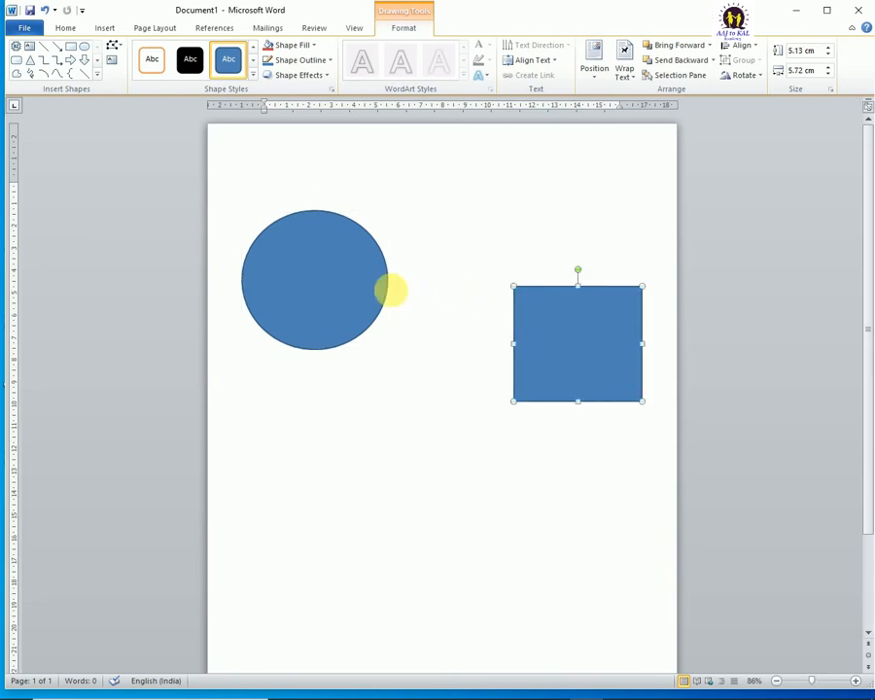
click(364, 284)
click(529, 301)
click(307, 283)
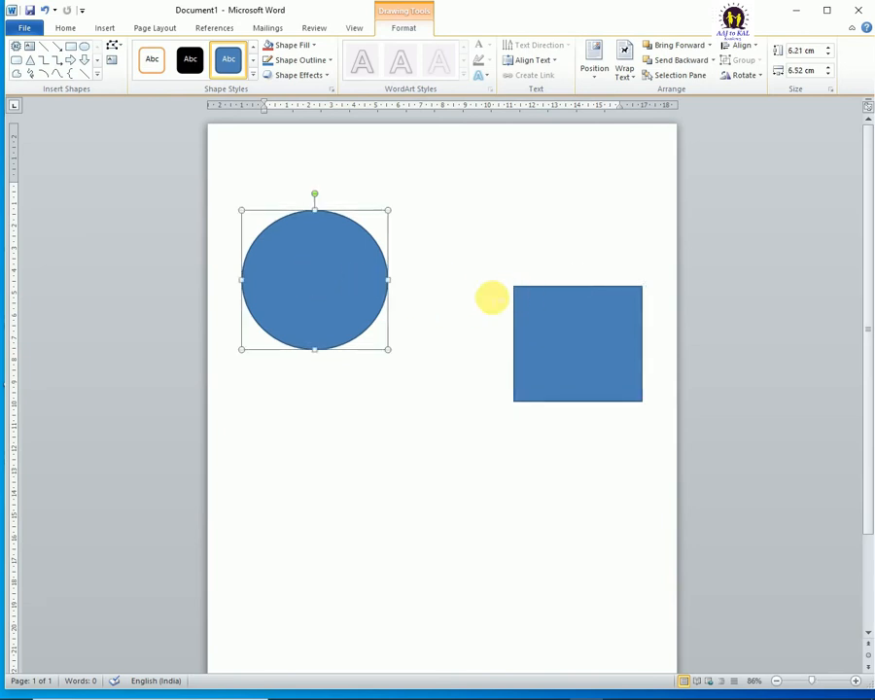
click(516, 299)
click(345, 292)
click(115, 46)
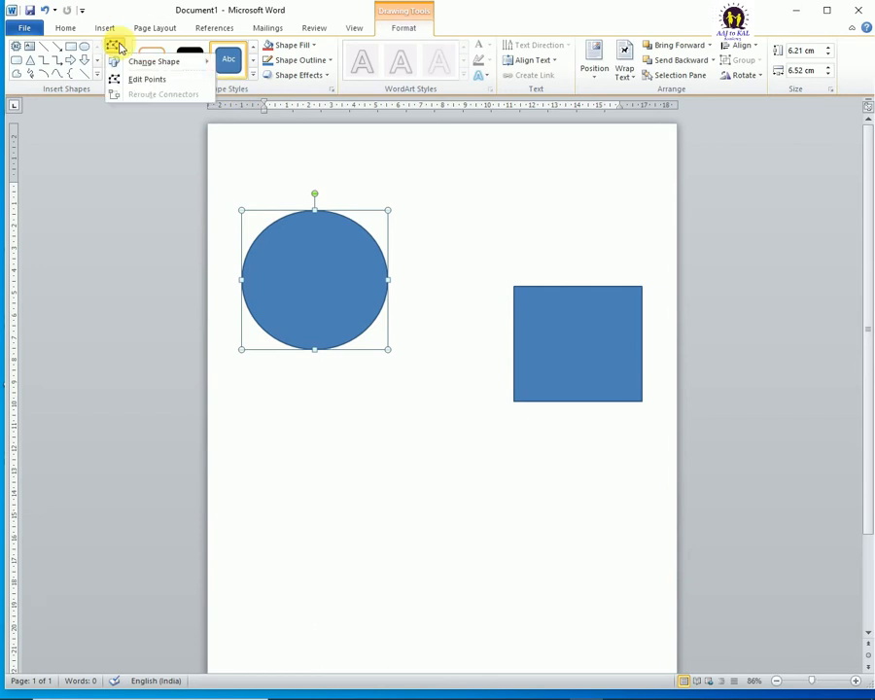
click(322, 258)
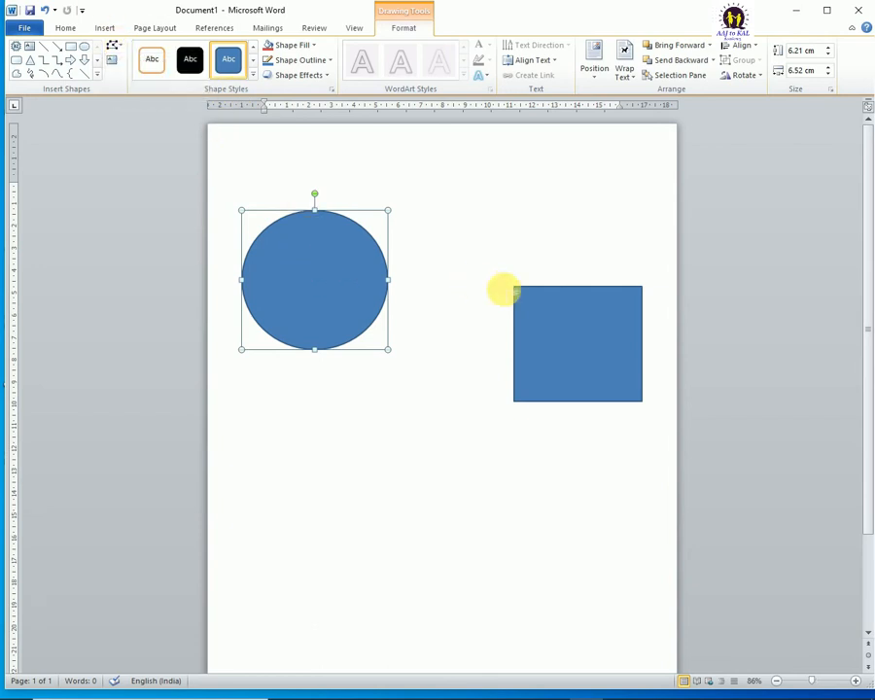
click(542, 309)
click(346, 278)
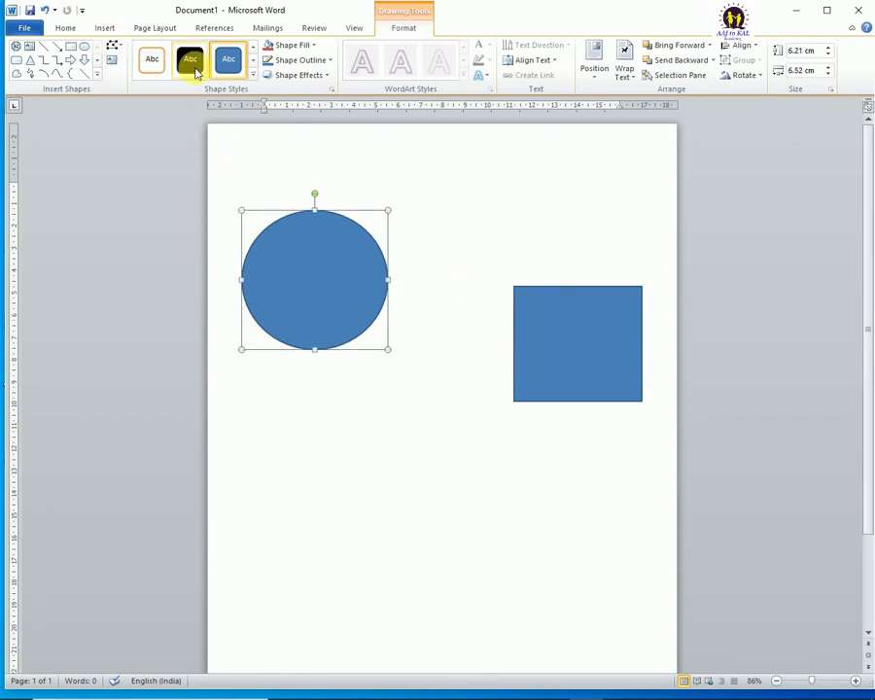
Step: Draw an elbow connector about 5.94 cm wide and 2.81 cm high from the circle's right edge to the rectangle's left edge
click(105, 28)
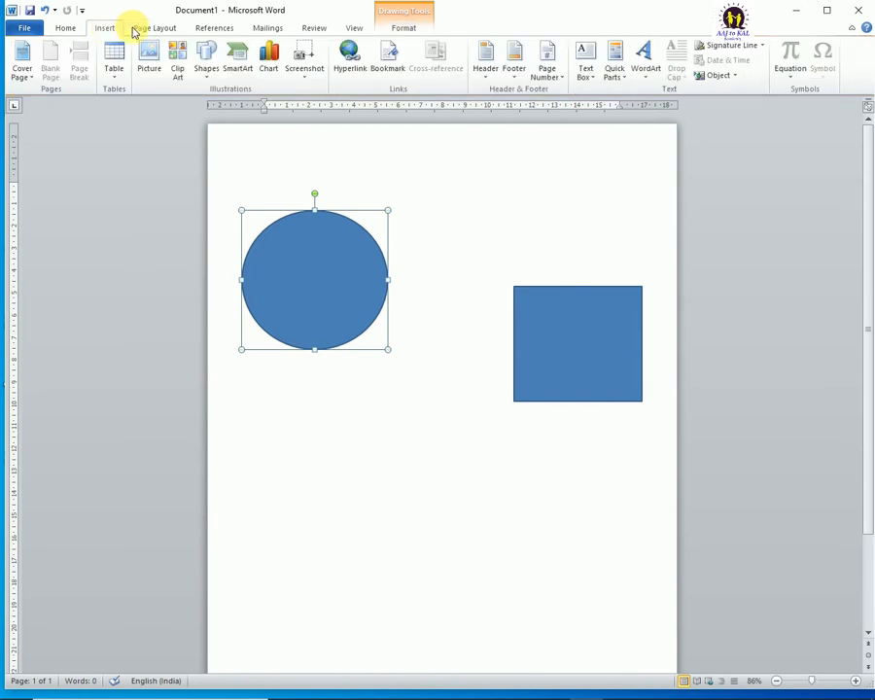
click(206, 61)
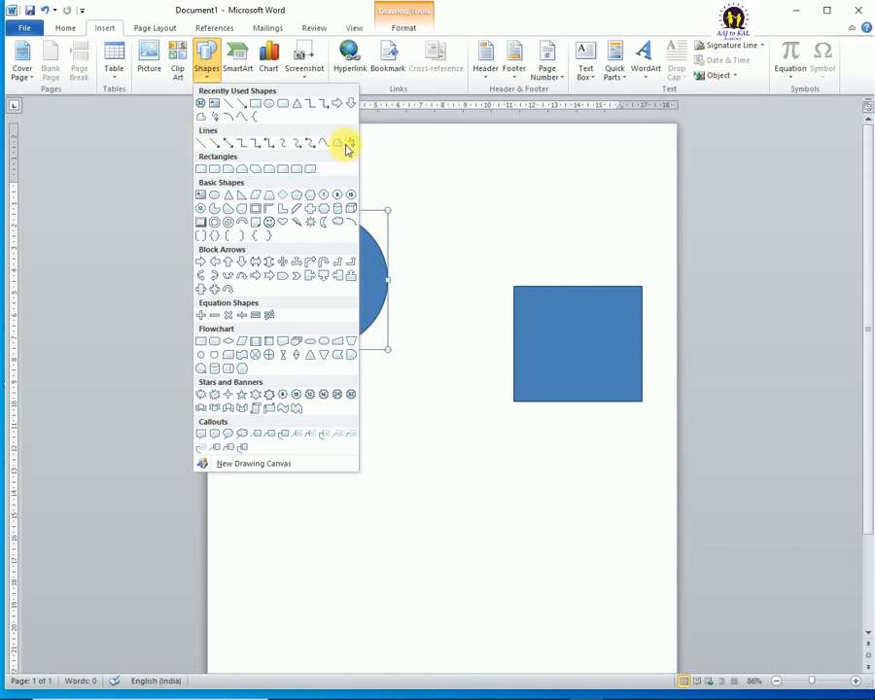
click(251, 146)
mouse_move(386, 285)
mouse_down()
mouse_move(488, 325)
mouse_move(525, 352)
mouse_up()
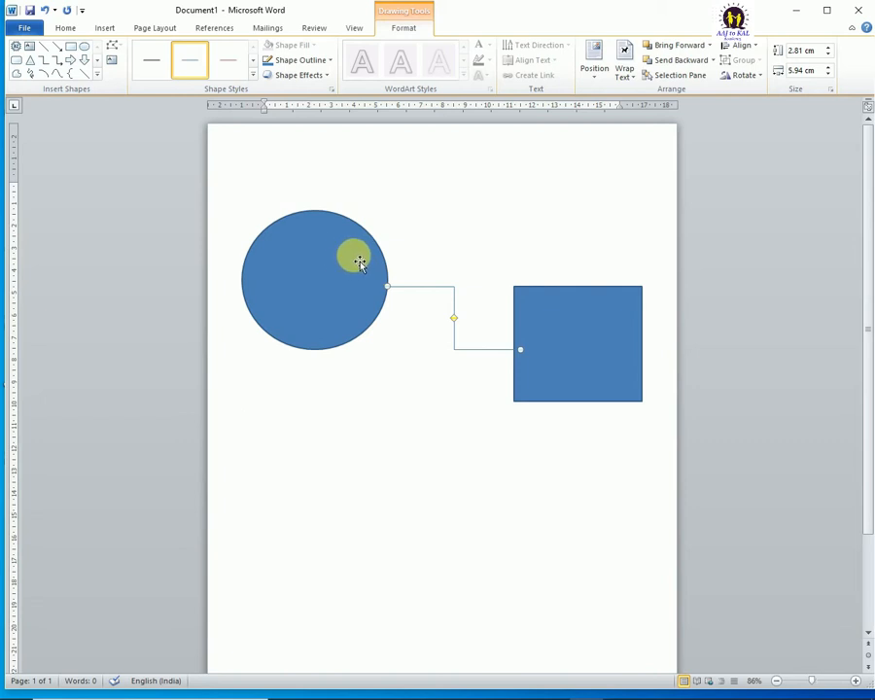
Step: Delete the circle, rectangle and connector together, and insert a new drawing canvas on the empty page
click(358, 260)
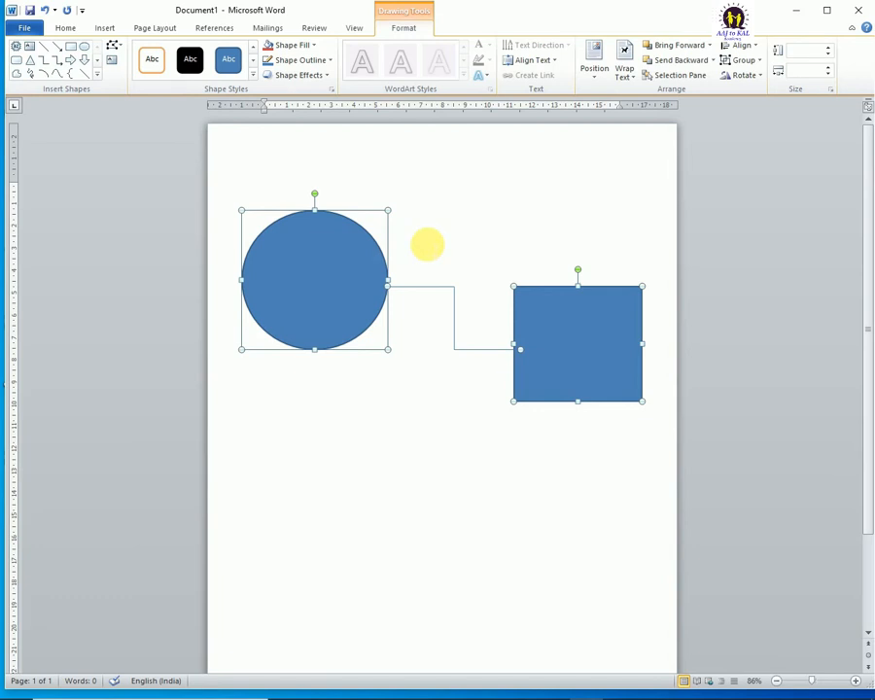
key(Delete)
click(118, 32)
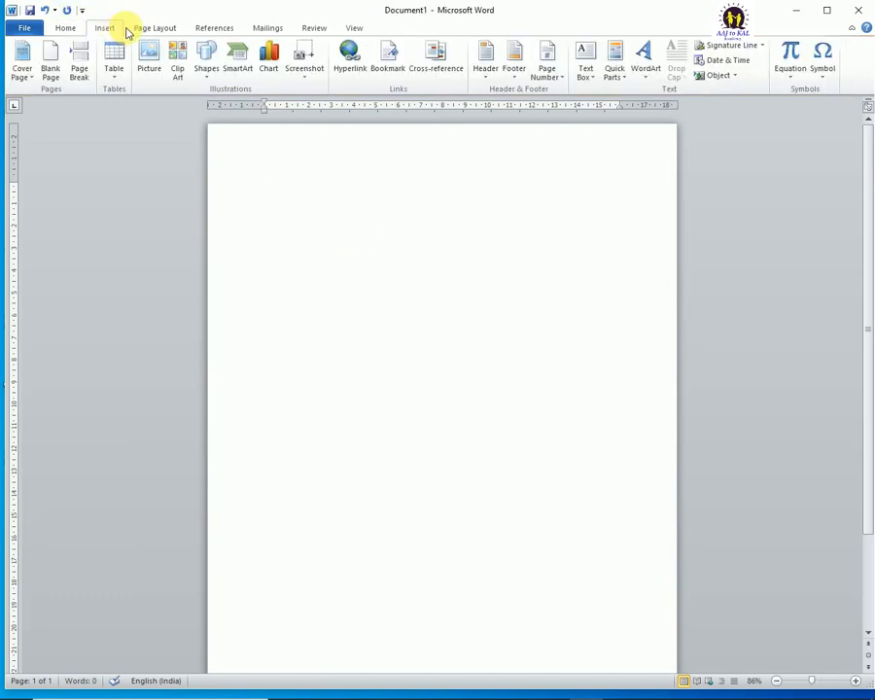
click(205, 71)
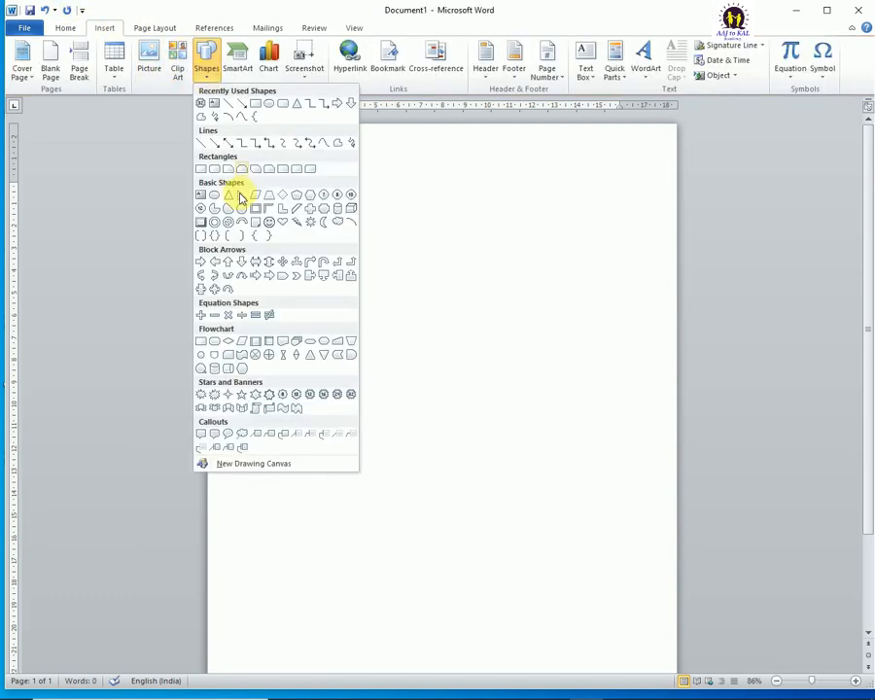
click(231, 467)
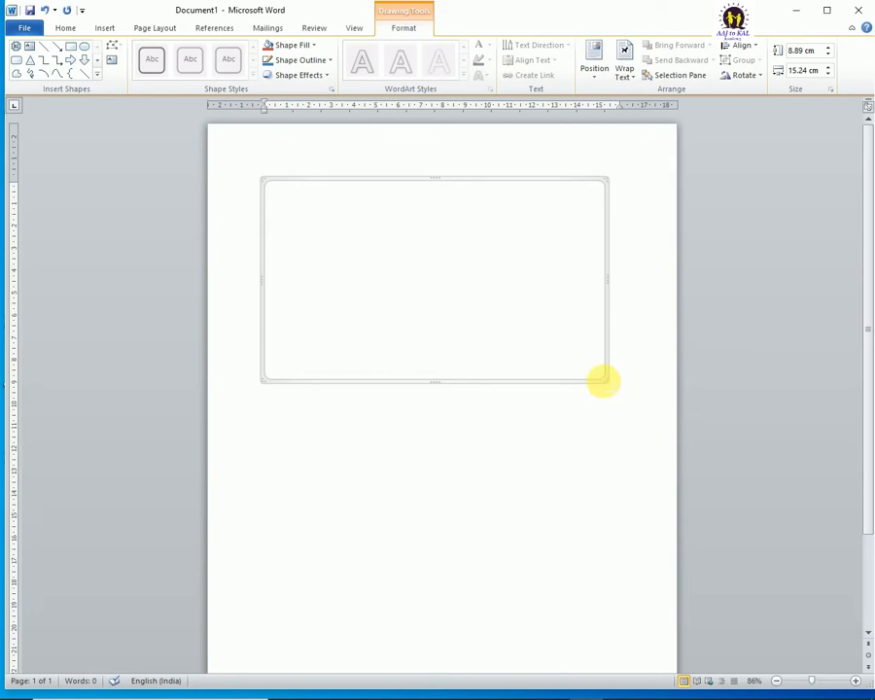
Step: Enlarge the drawing canvas to about 20.12 cm wide and 11.75 cm high
drag(603, 380, 669, 418)
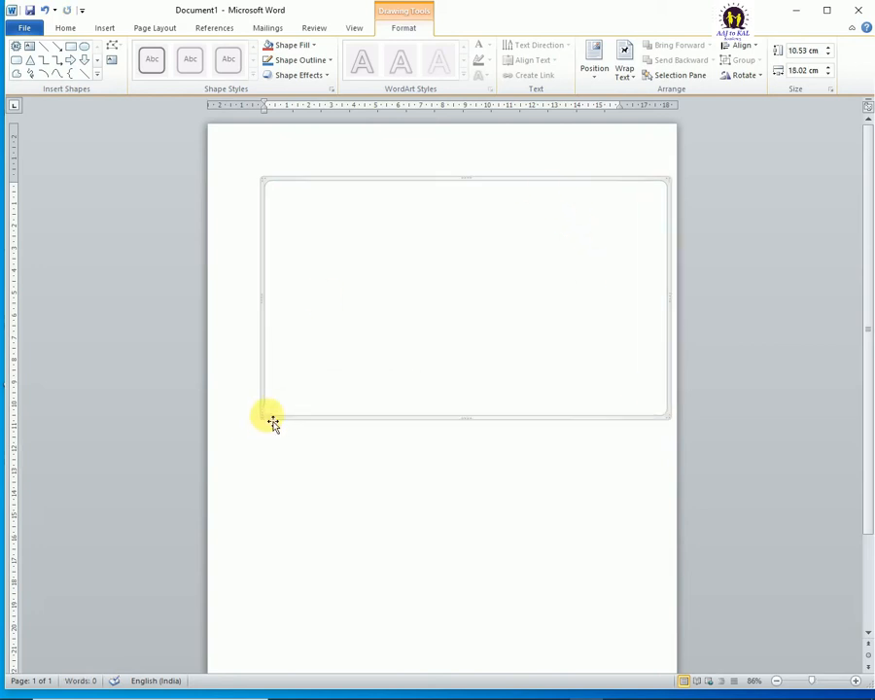
drag(270, 423, 224, 449)
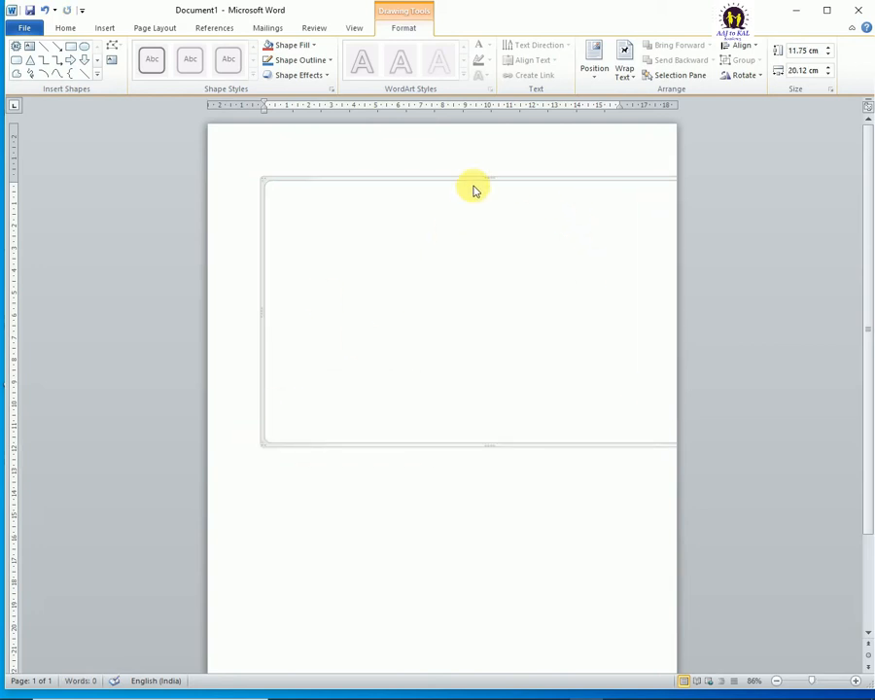
mouse_move(476, 186)
mouse_down()
mouse_move(441, 185)
mouse_move(466, 186)
mouse_up()
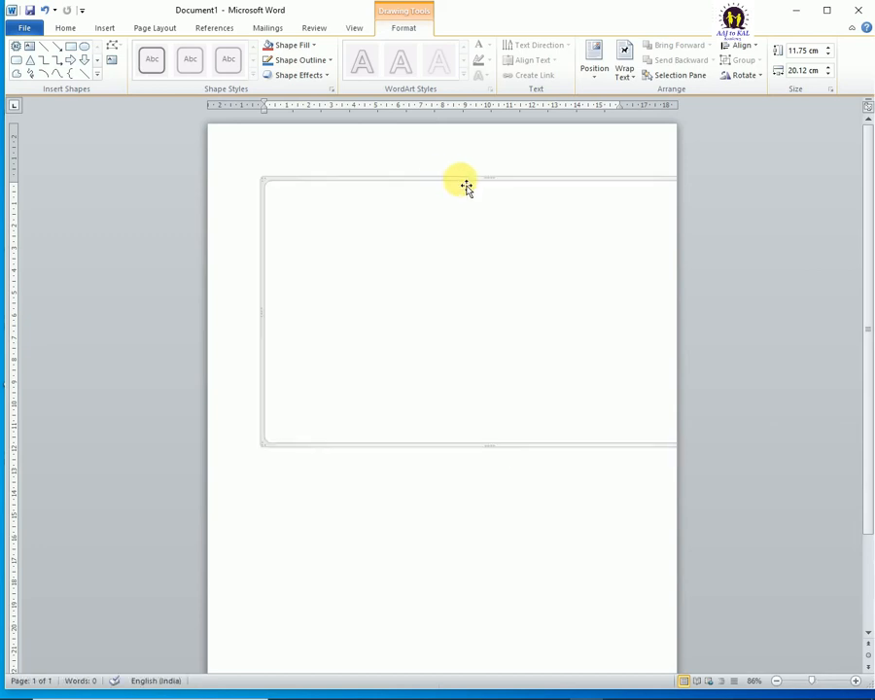
Step: Position the drawing canvas in the middle center of the page with text wrapping, and move it up about 4 cm
click(595, 64)
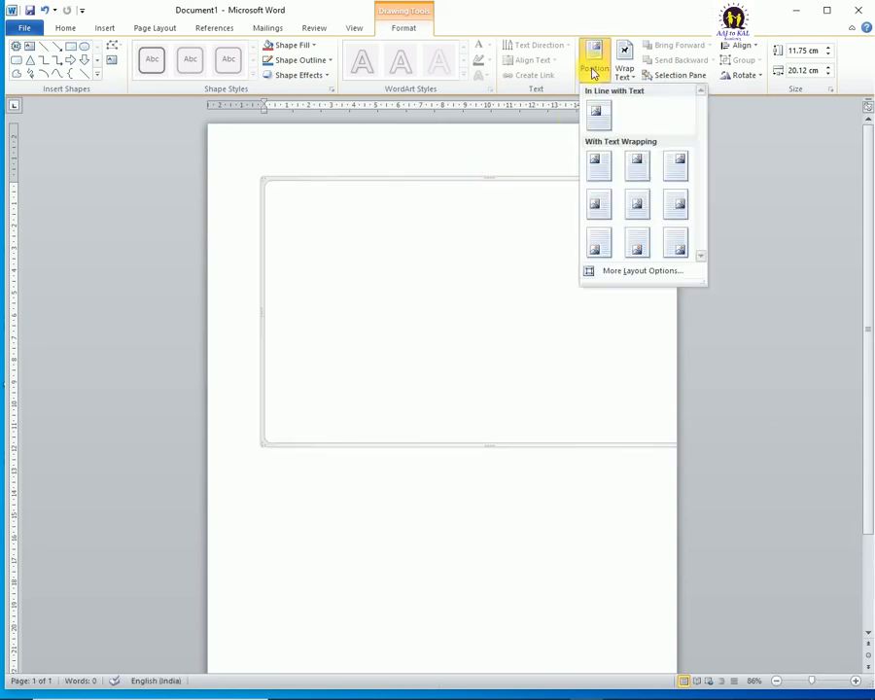
click(637, 204)
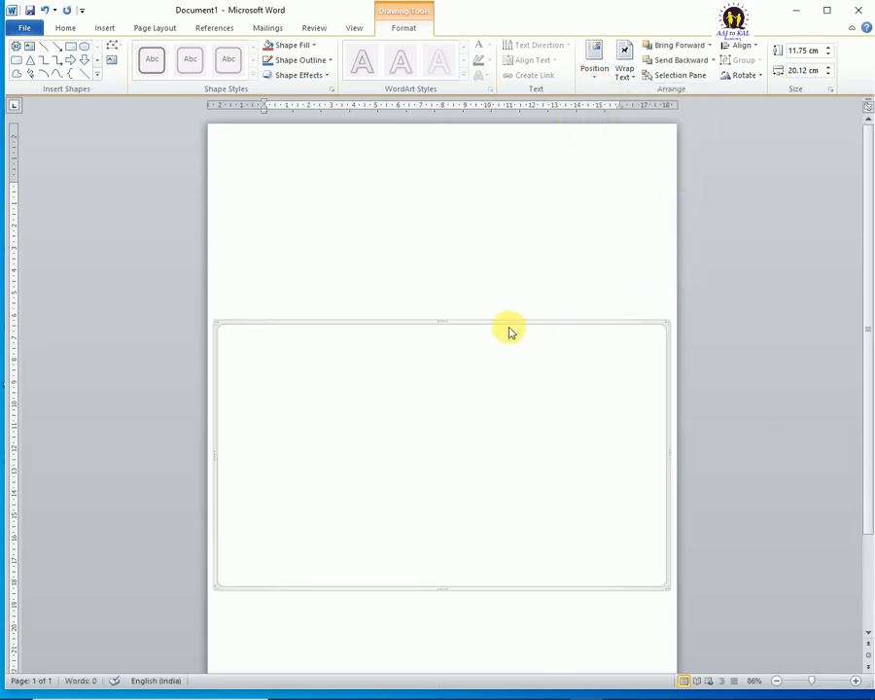
mouse_move(515, 329)
mouse_down()
mouse_move(508, 251)
mouse_move(484, 233)
mouse_up()
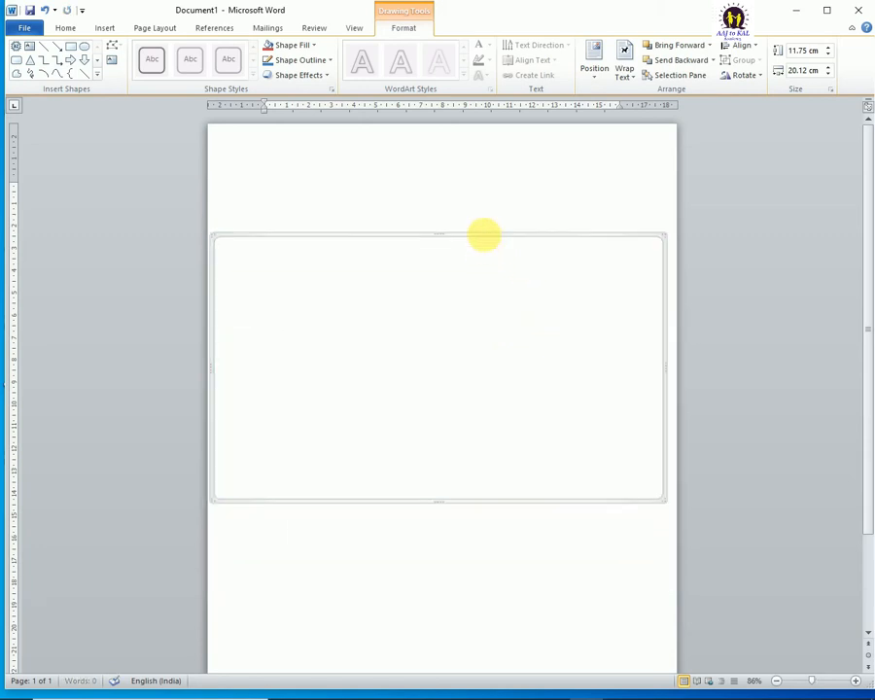
Step: Draw a rectangle about 3.15 cm wide and 4.65 cm high near the drawing canvas's right edge
click(107, 28)
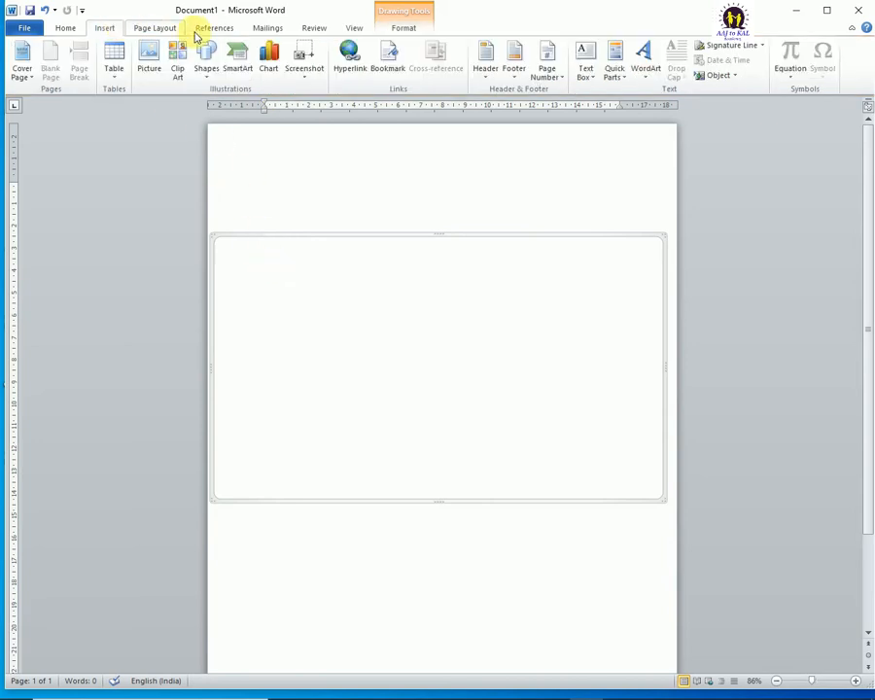
click(206, 58)
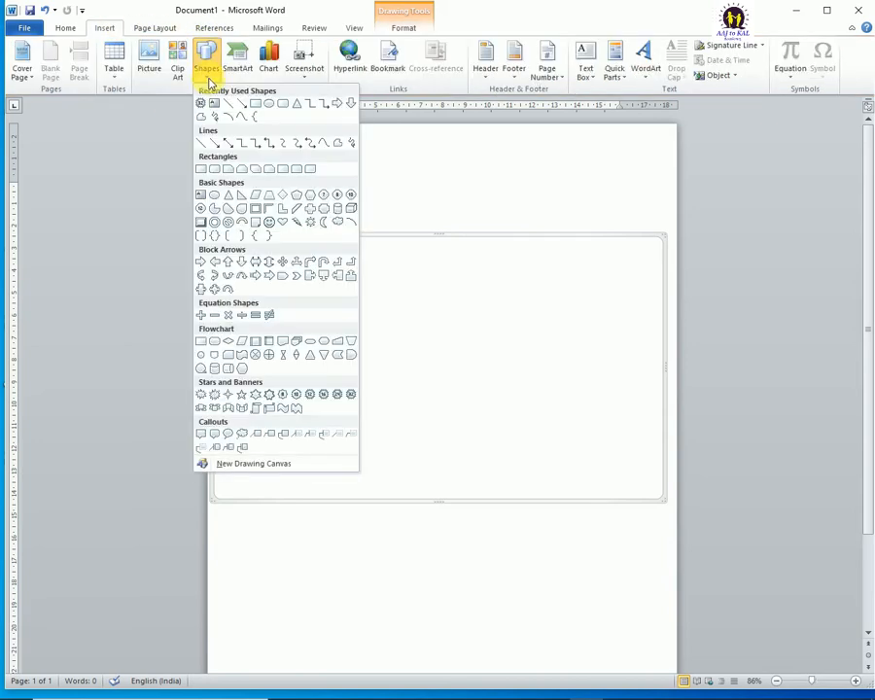
click(256, 107)
drag(590, 321, 660, 426)
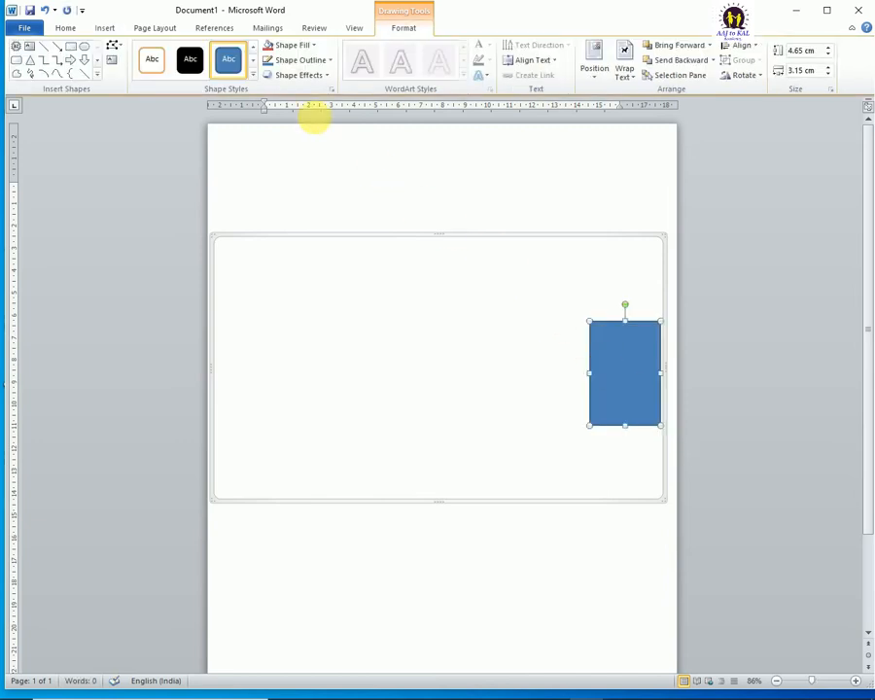
Step: Draw an oval about 5.05 cm wide and 4.1 cm high in the canvas's left part, and shift the rectangle slightly left
click(85, 46)
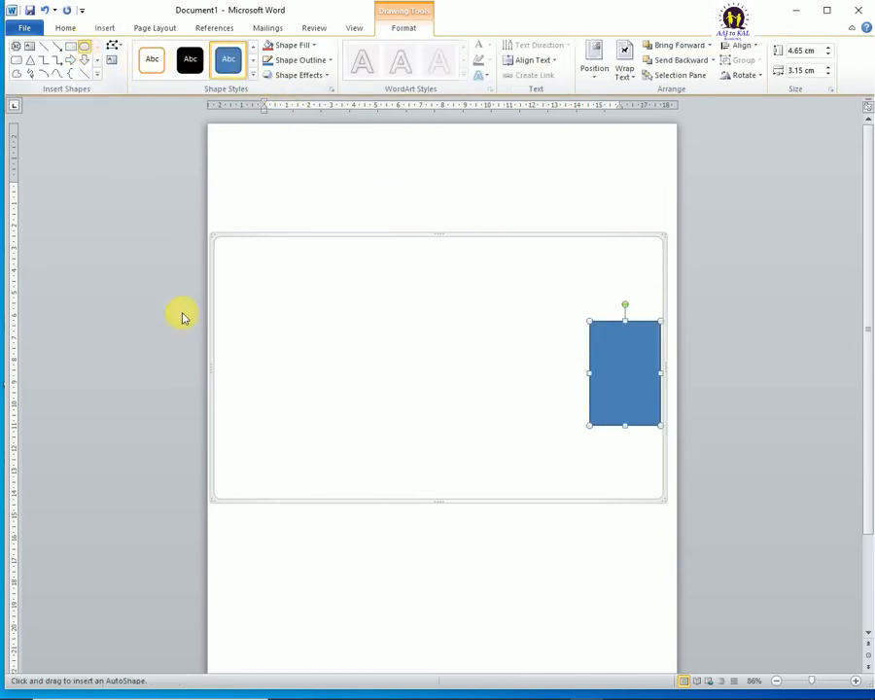
drag(234, 288, 347, 378)
drag(646, 374, 602, 369)
click(330, 331)
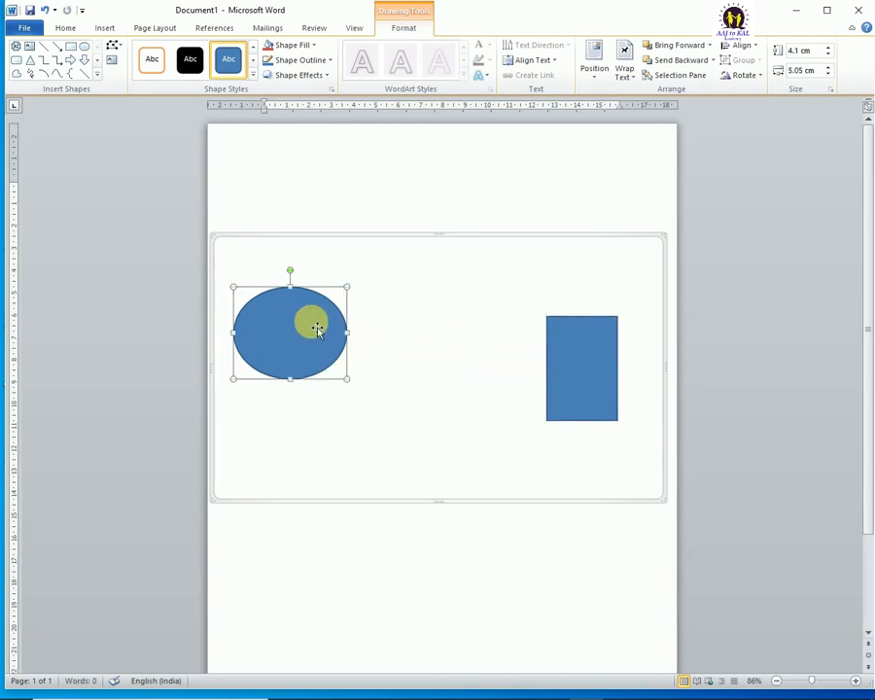
Step: Draw an elbow arrow connector from the oval's right connection point to the rectangle's left connection point
click(96, 73)
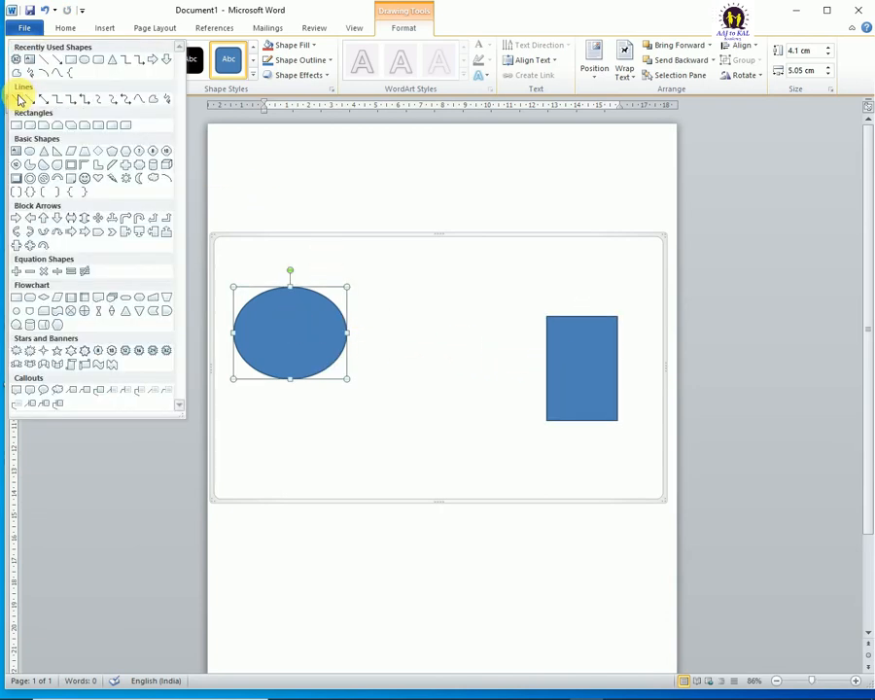
click(73, 101)
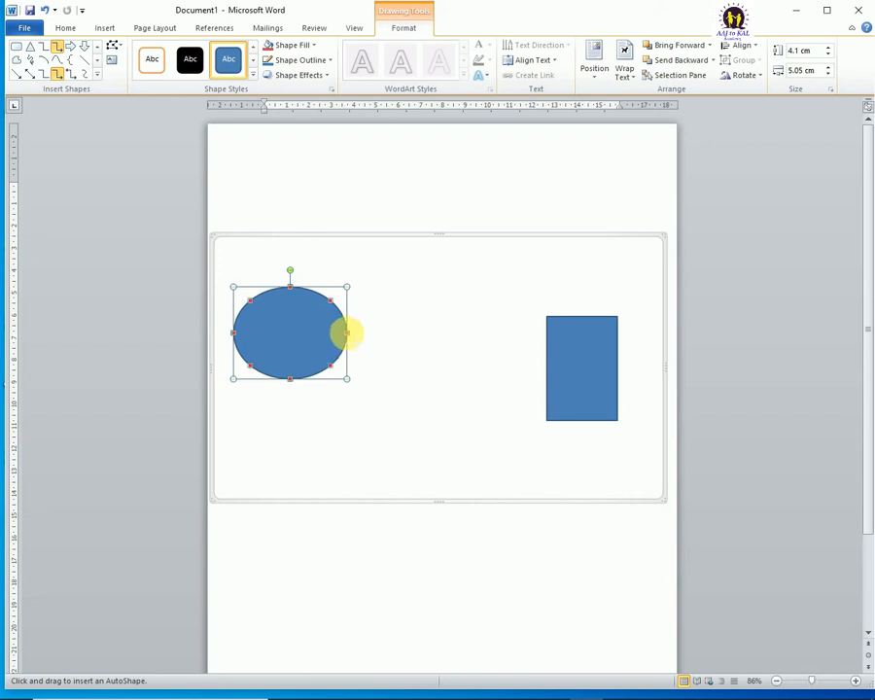
ctrl+scroll(330, 352, up, 10)
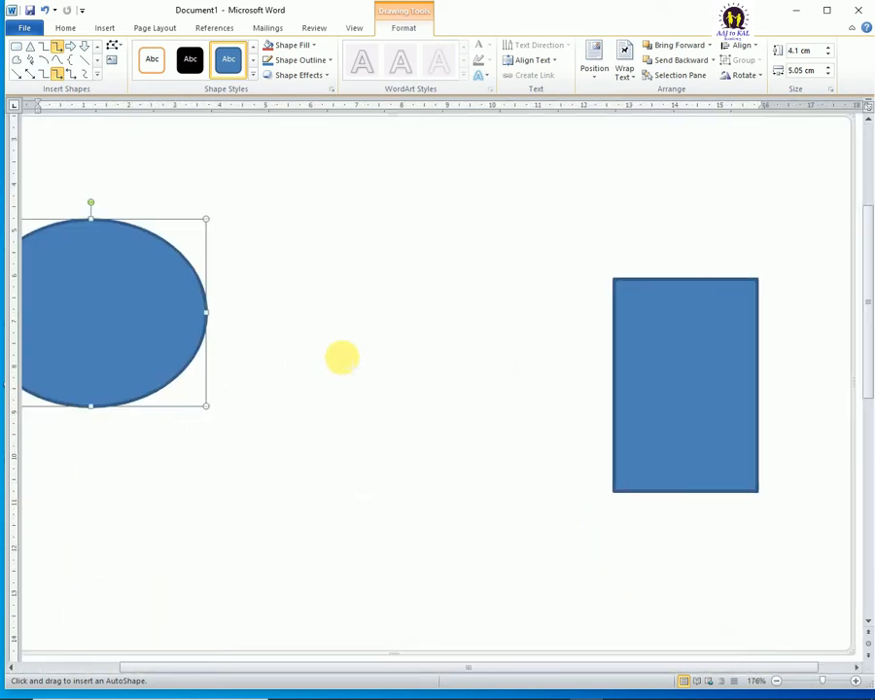
ctrl+scroll(341, 357, up, 2)
drag(317, 669, 172, 609)
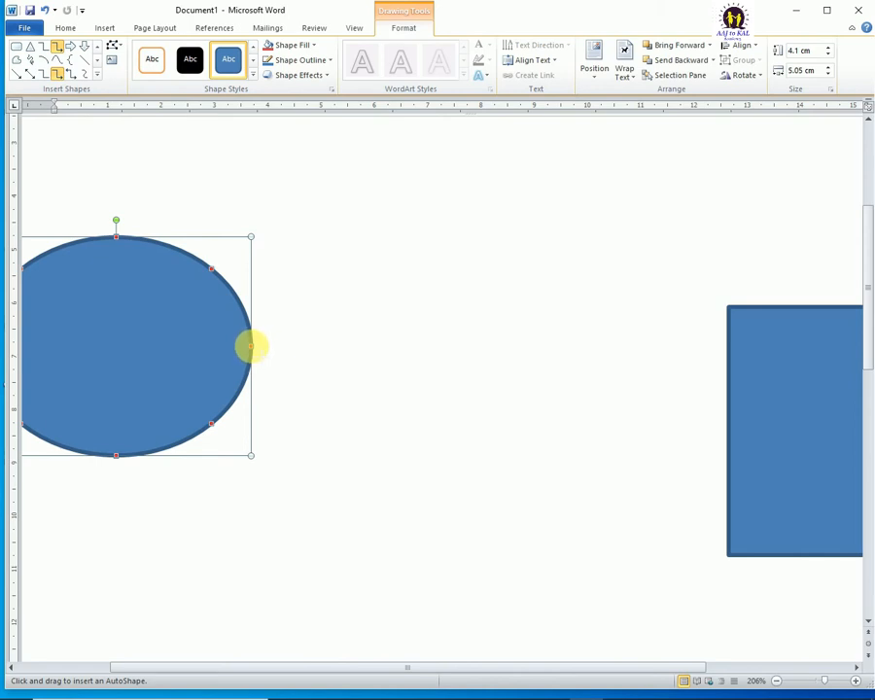
drag(251, 347, 739, 426)
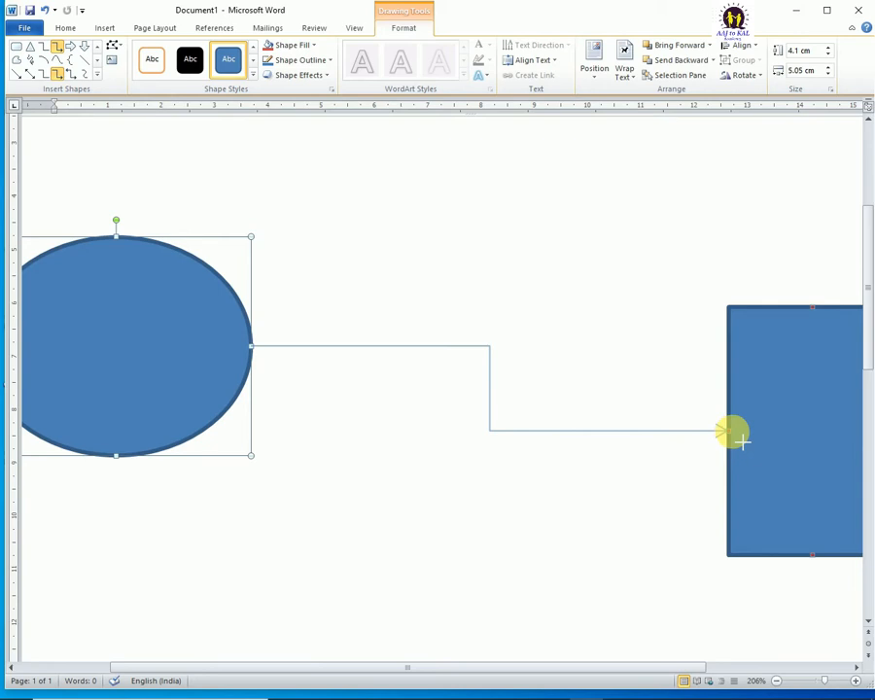
drag(737, 435, 737, 436)
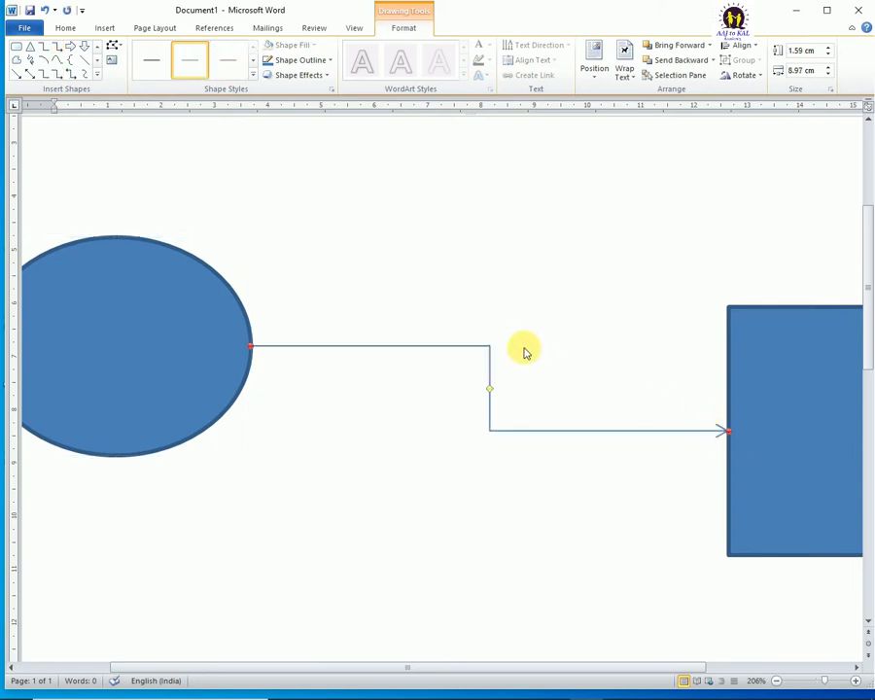
Step: Swap the connected shapes, moving the oval to the canvas's right part and the rectangle to its upper left part
scroll(498, 342, down, 1)
scroll(498, 342, down, 9)
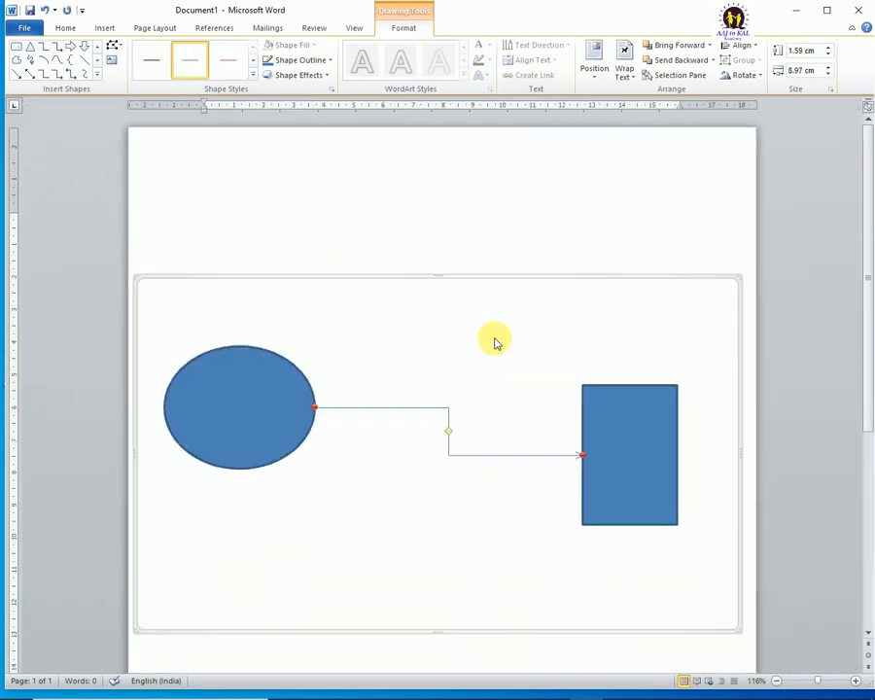
scroll(494, 342, down, 1)
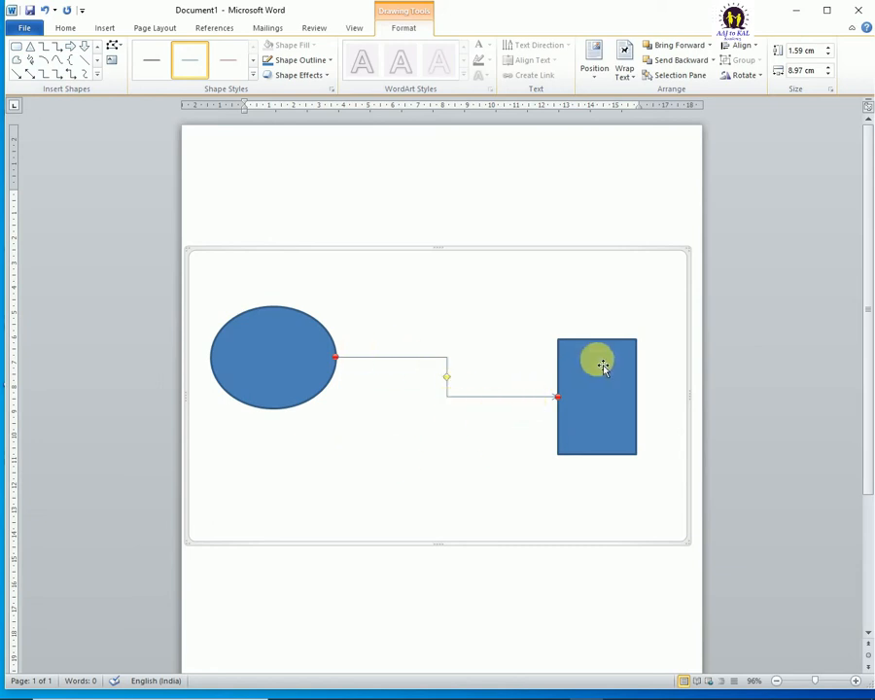
drag(596, 364, 256, 503)
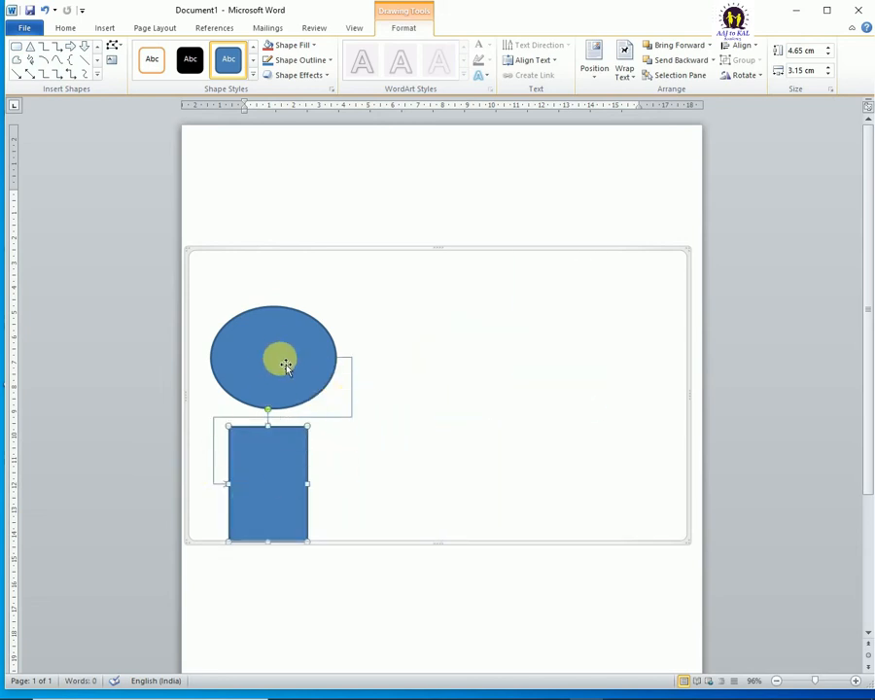
drag(285, 365, 595, 340)
drag(287, 479, 304, 341)
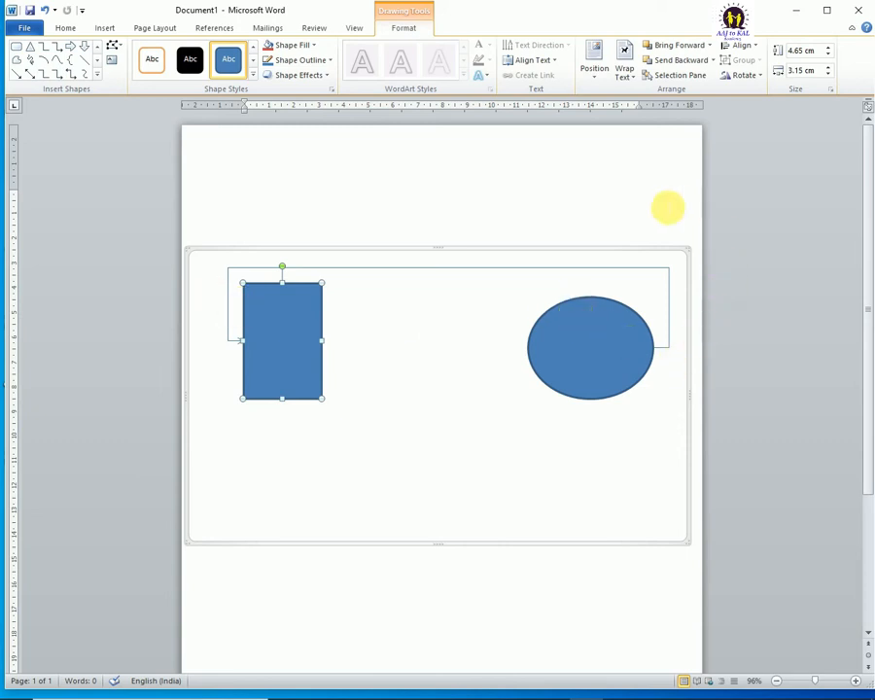
Step: Apply Reroute Connectors to the rectangle so the connector takes the shortest path to the oval
click(115, 46)
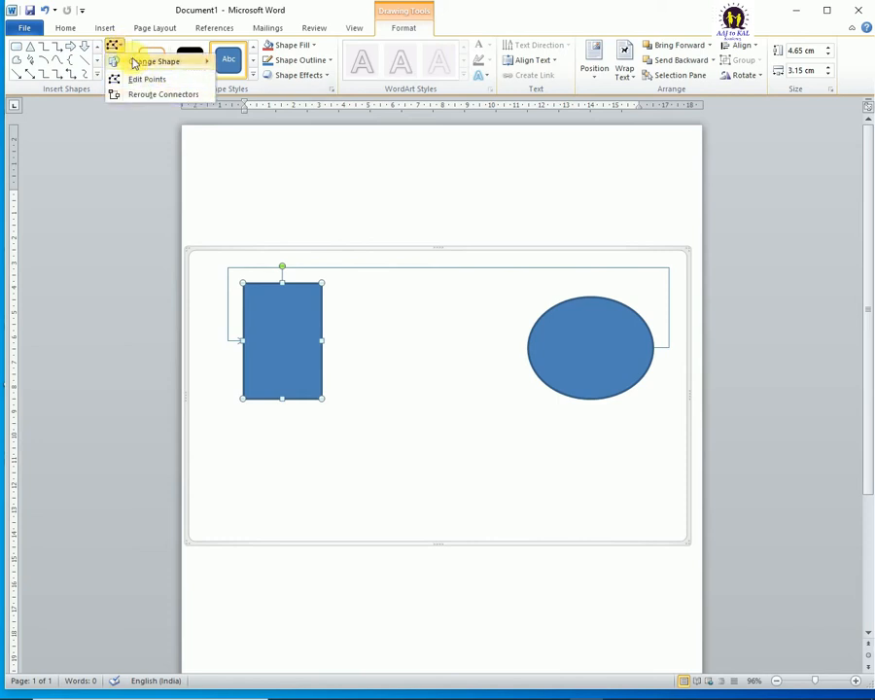
click(123, 49)
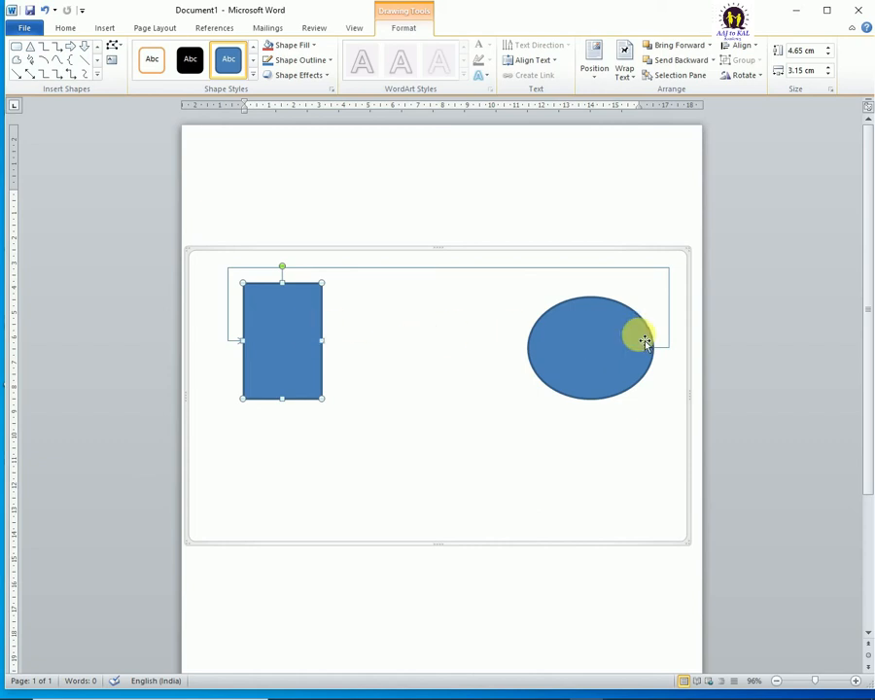
click(116, 47)
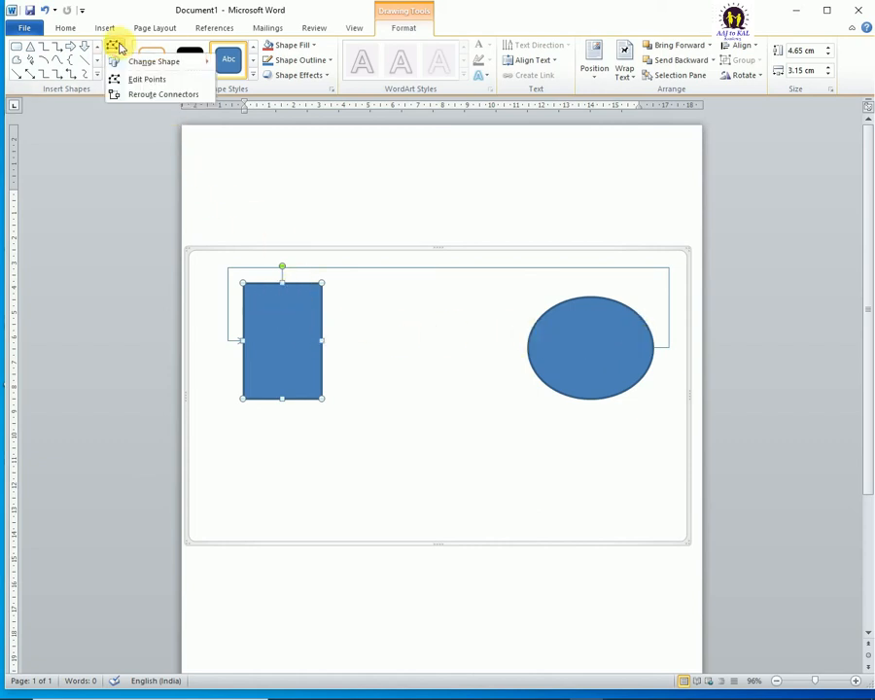
click(133, 93)
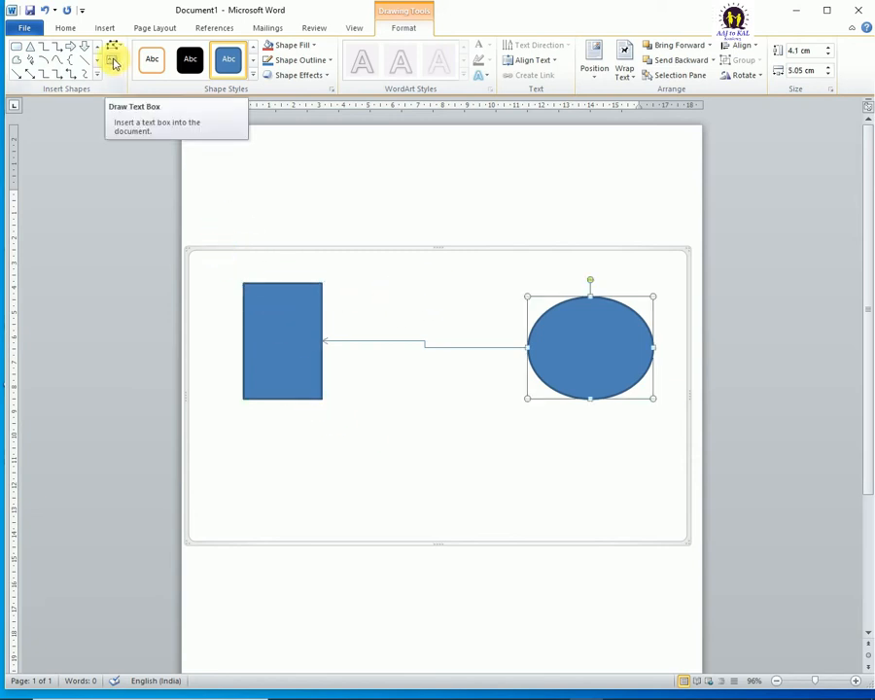
Step: Draw a text box about 3.51 cm wide and 3.16 cm high between the rectangle and the oval
click(291, 321)
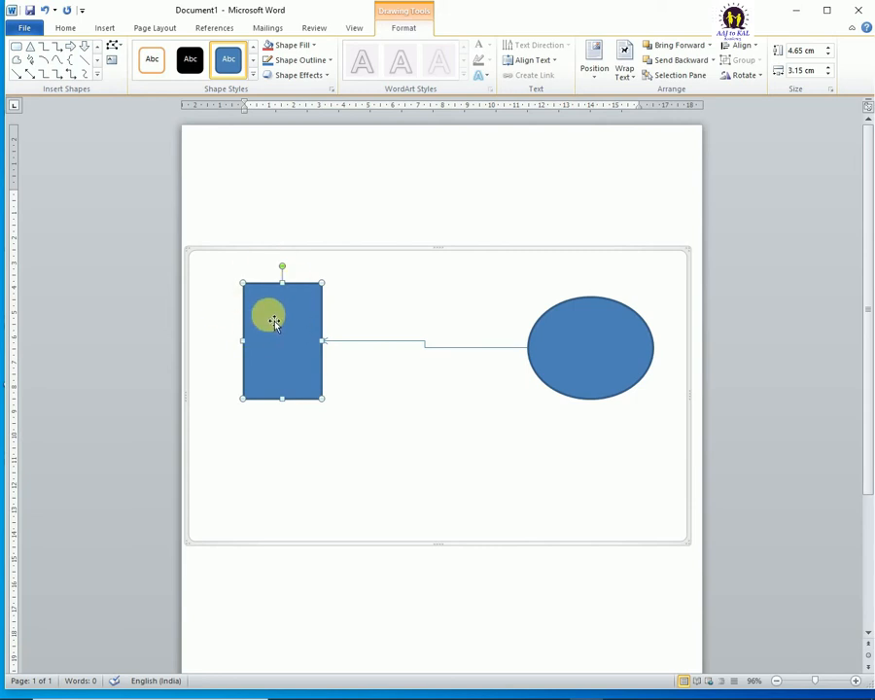
click(113, 60)
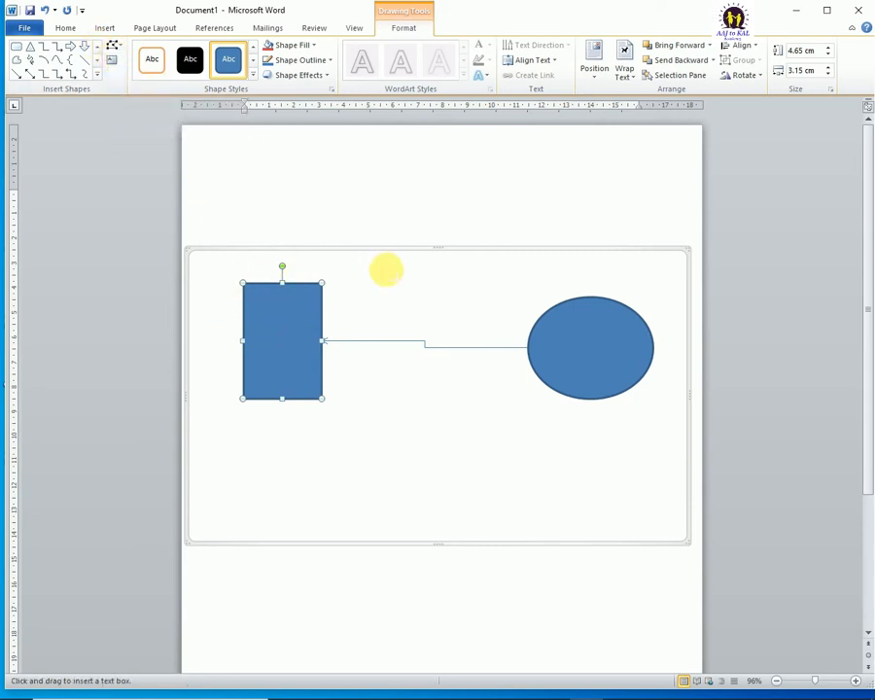
drag(386, 269, 474, 347)
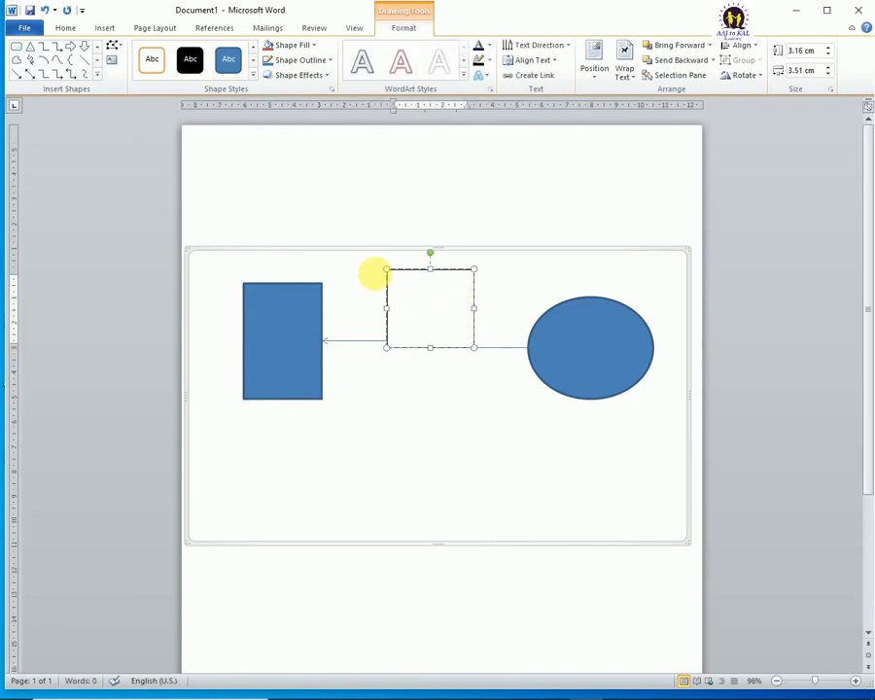
Step: Draw a text box about 1.77 cm wide and 2.13 cm high on top of the rectangle, and delete it
click(109, 65)
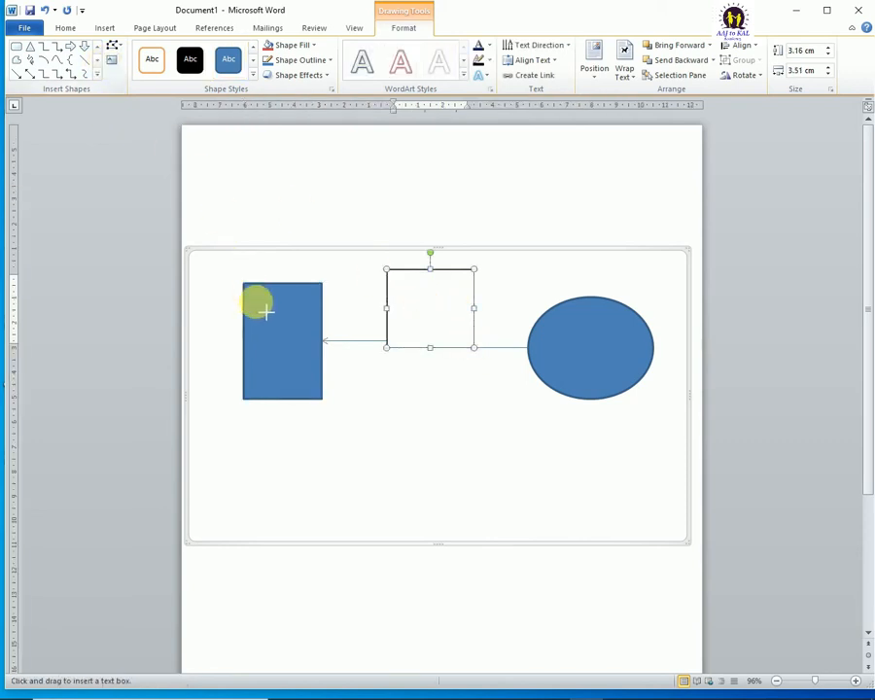
drag(265, 313, 311, 367)
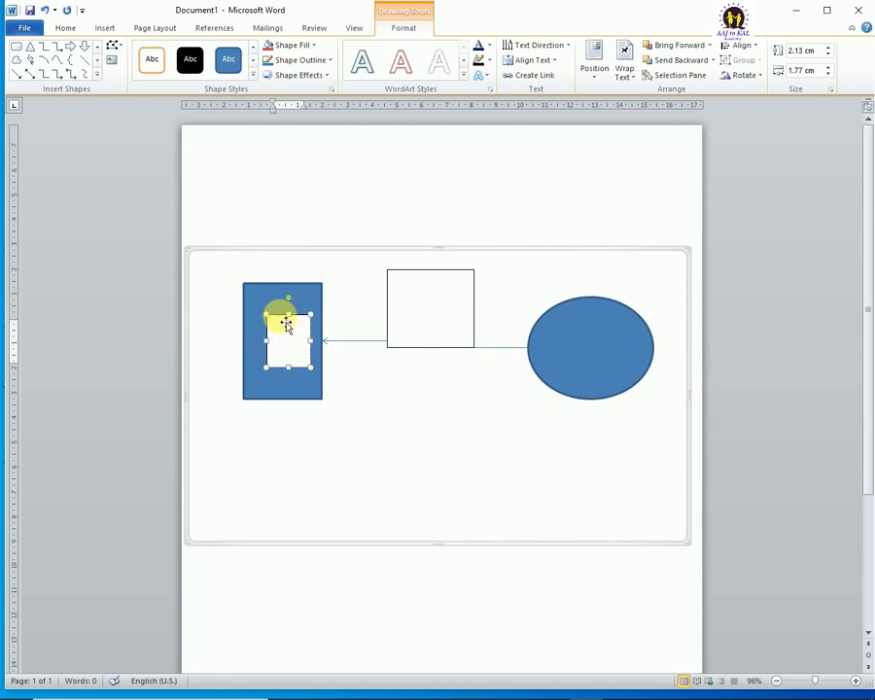
key(Delete)
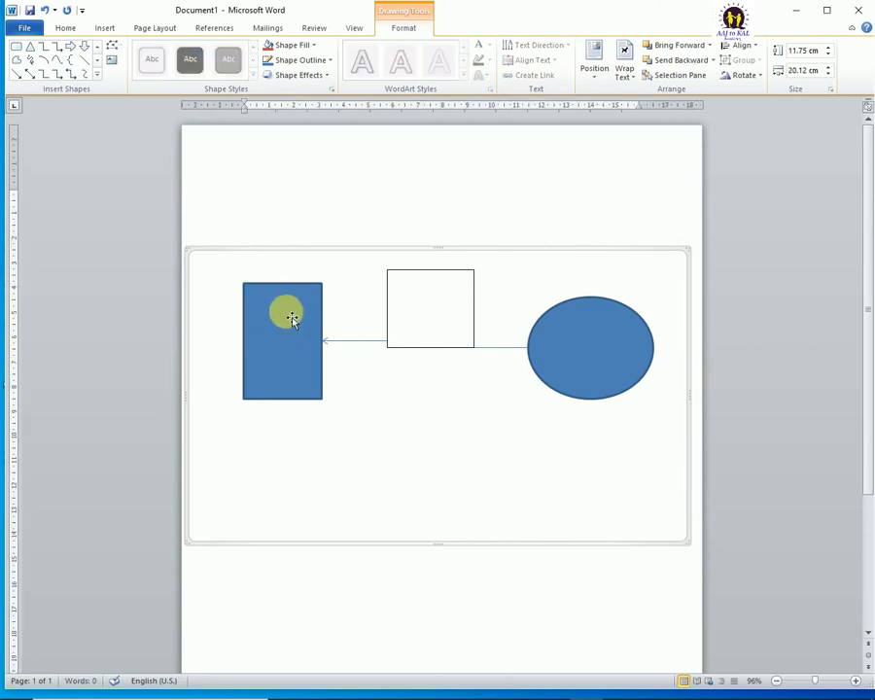
Step: Open the blue rectangle for text entry with Add Text
right_click(270, 317)
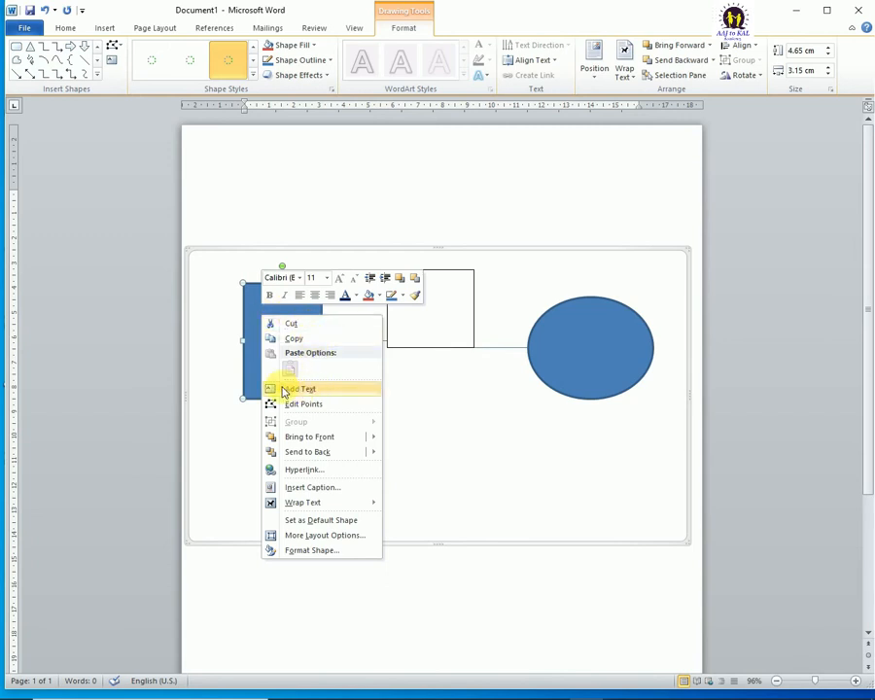
click(305, 390)
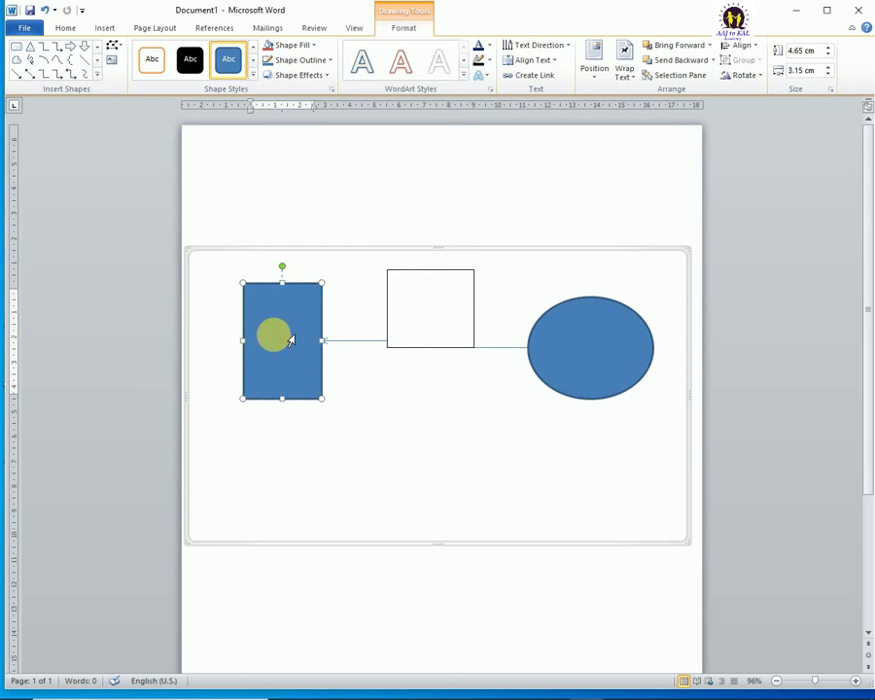
text(ff)
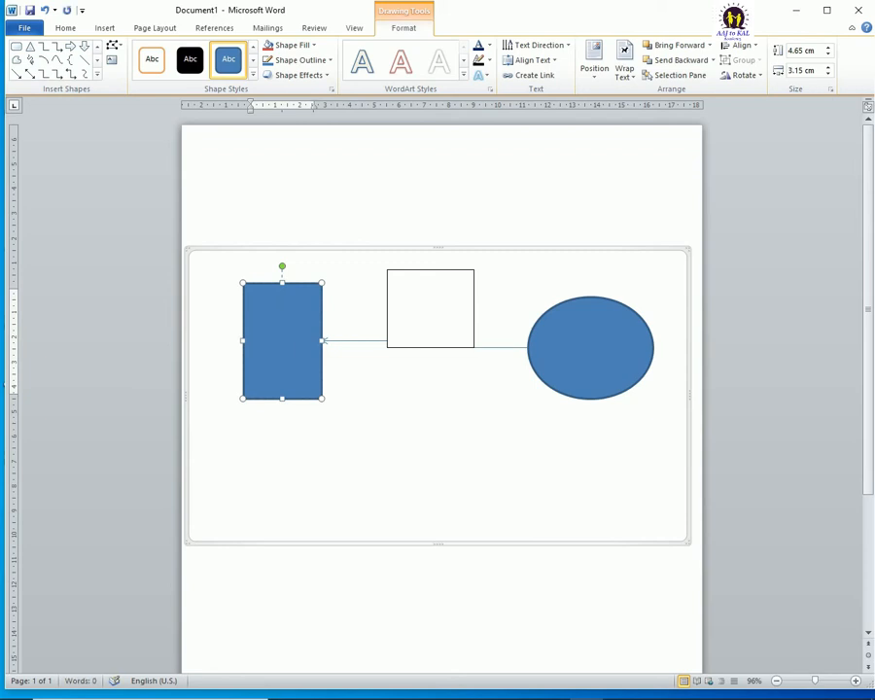
Step: Delete the empty text box between the rectangle and the oval
click(454, 279)
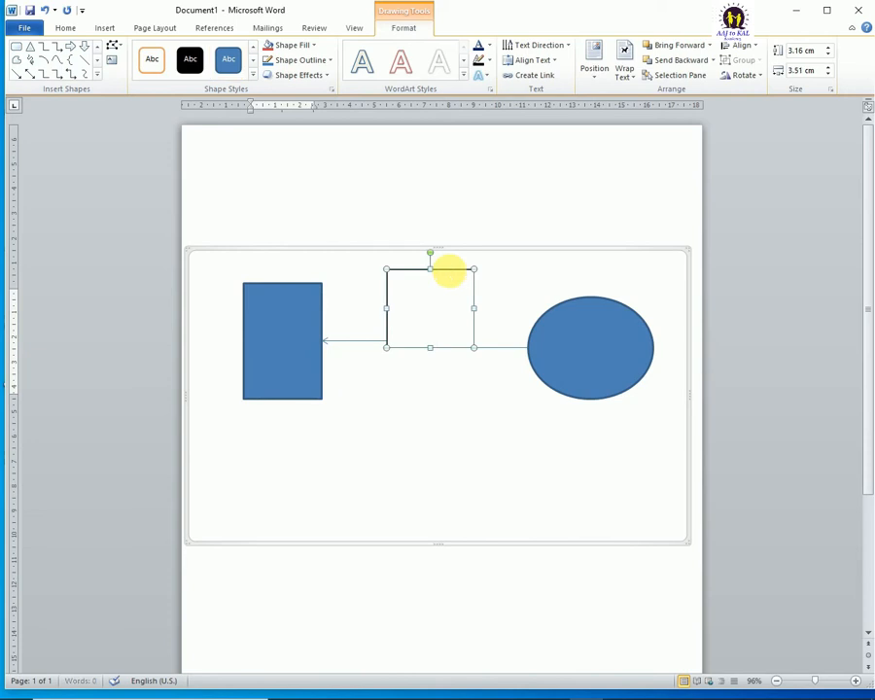
key(Delete)
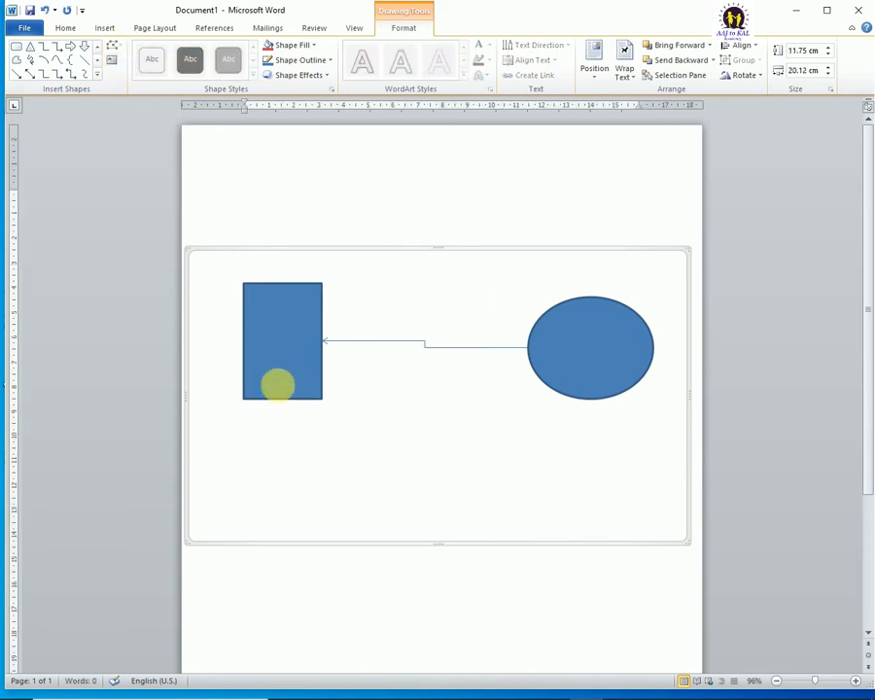
Step: Apply the glossy aqua preset from the last row of the shape styles to the rectangle
click(267, 340)
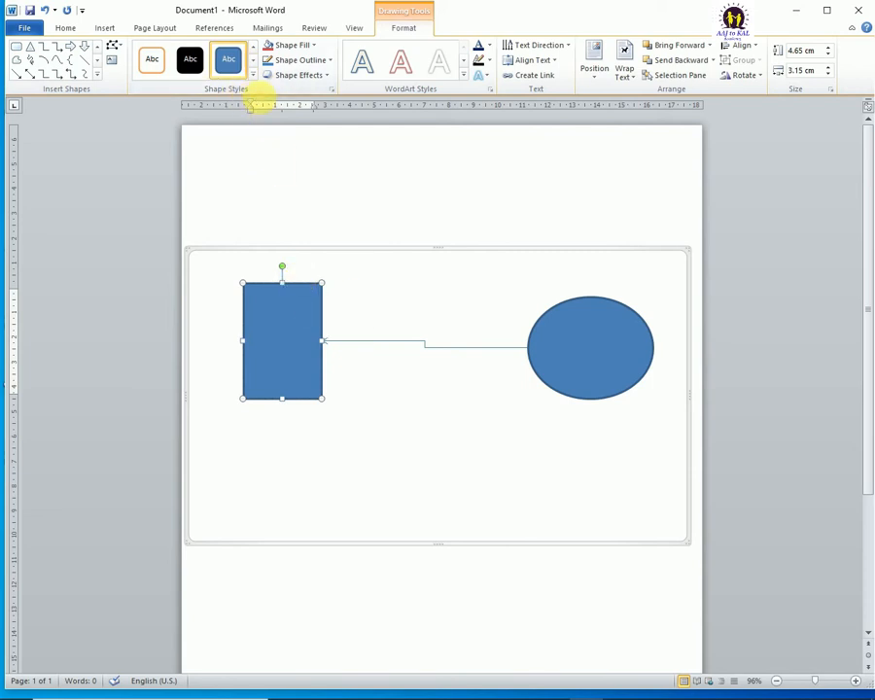
click(253, 77)
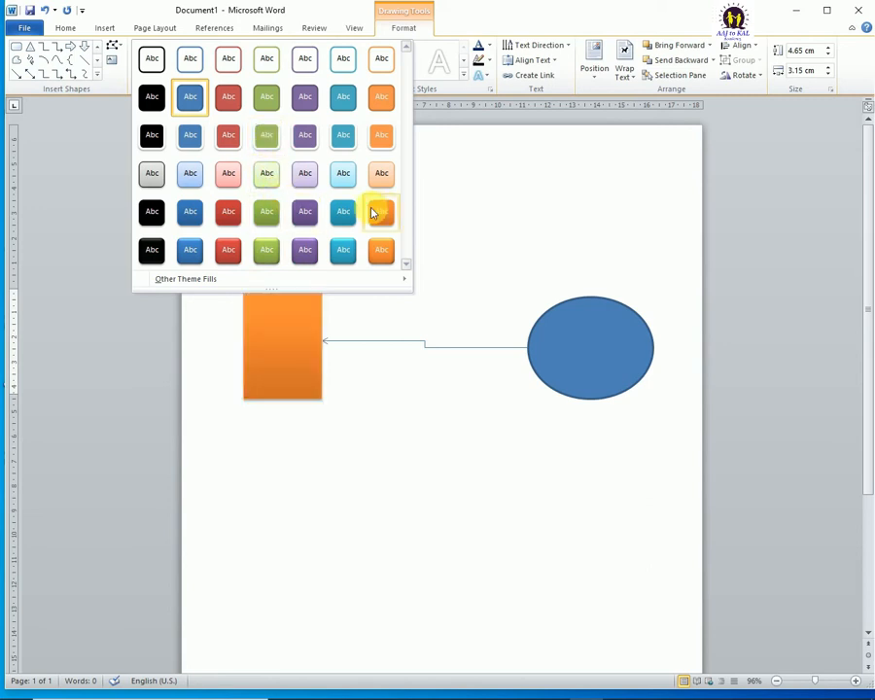
click(343, 249)
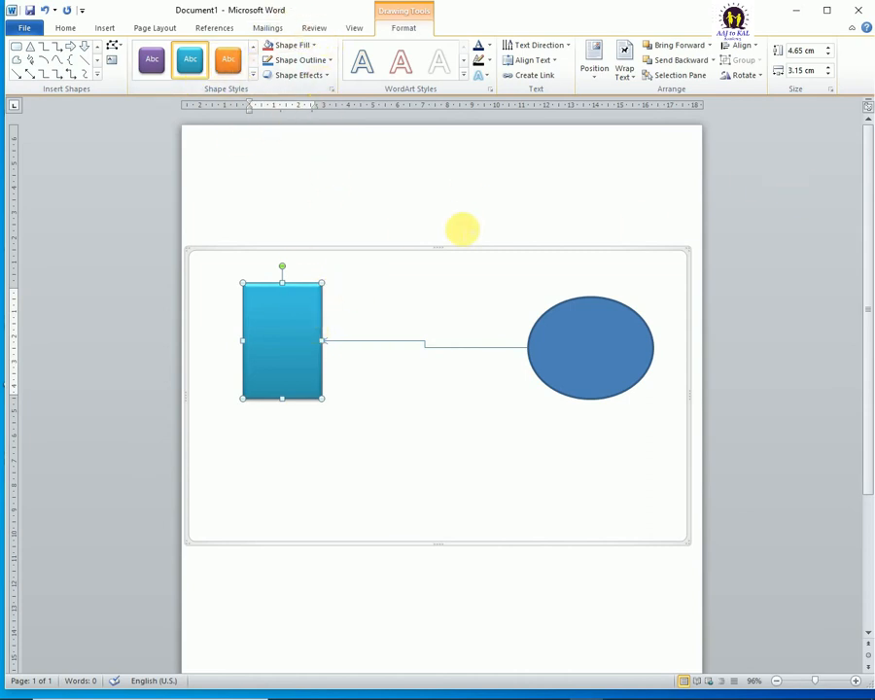
Step: Move the whole drawing canvas down the page by about 3.4 cm
ctrl+scroll(443, 261, up, 1)
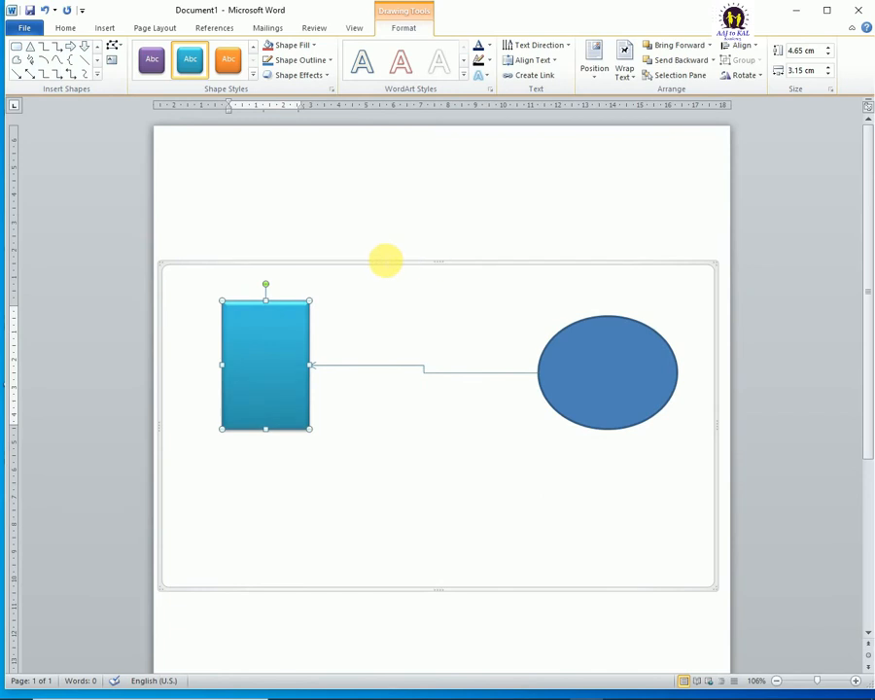
drag(385, 270, 378, 362)
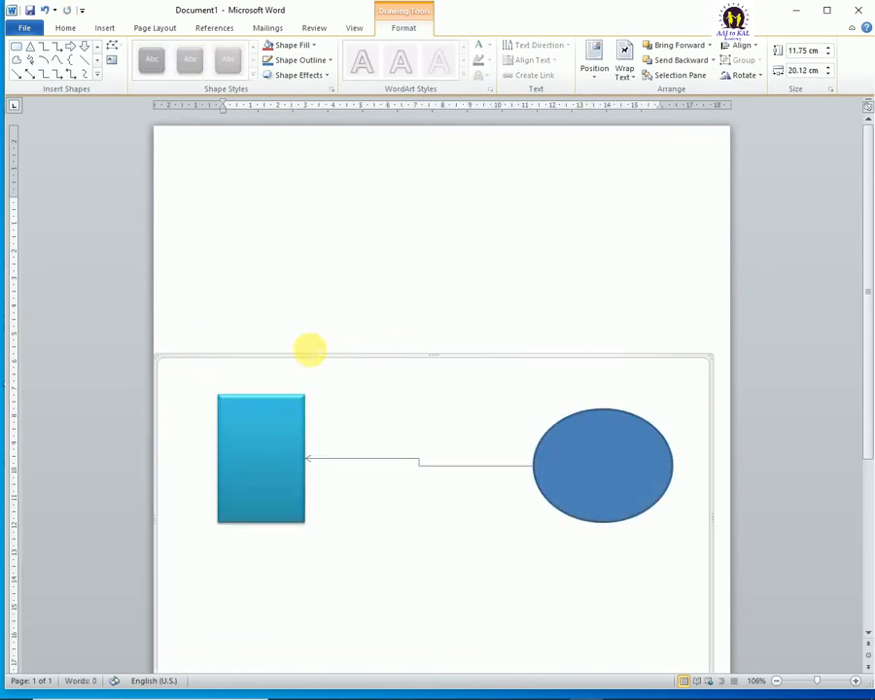
Step: Fill the rectangle with the standard Dark Blue colour, and replace that fill with No Fill
click(251, 412)
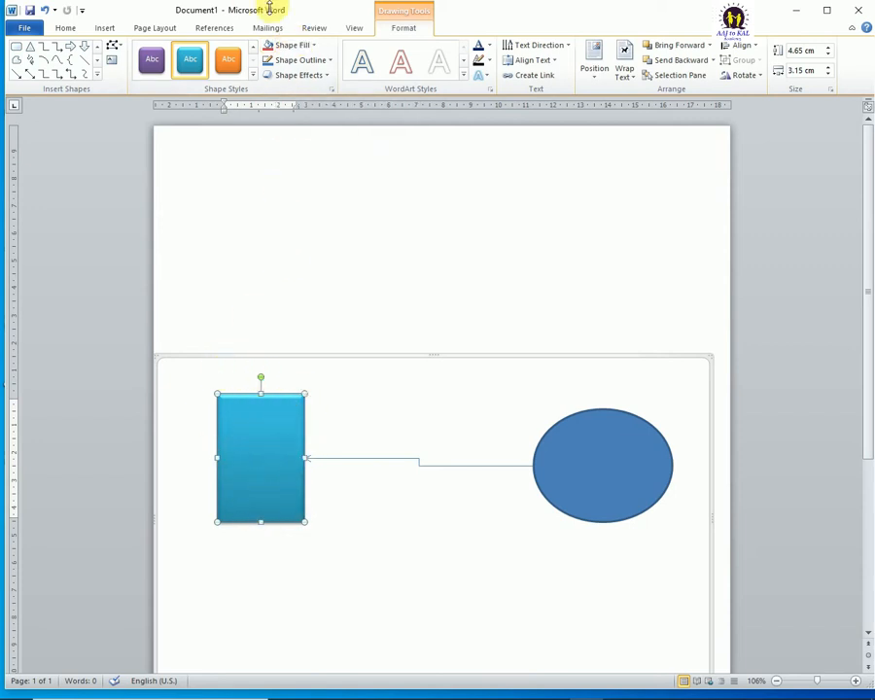
click(292, 45)
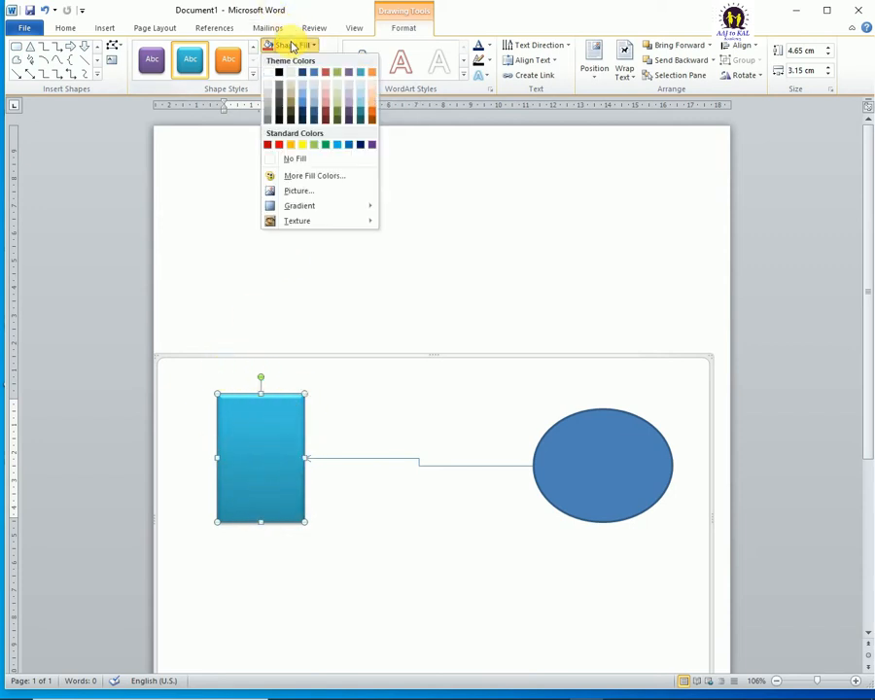
click(359, 148)
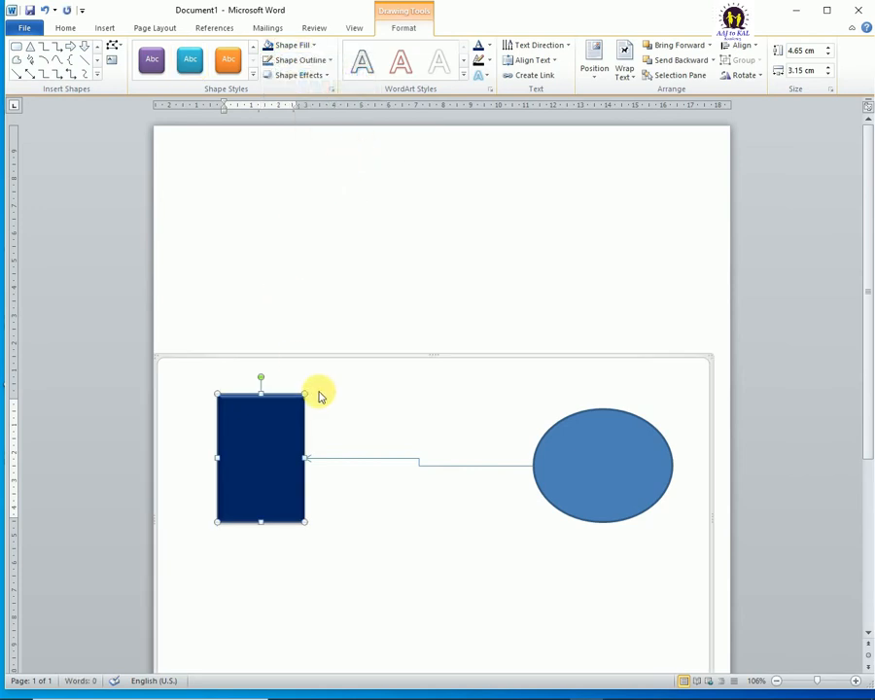
click(294, 46)
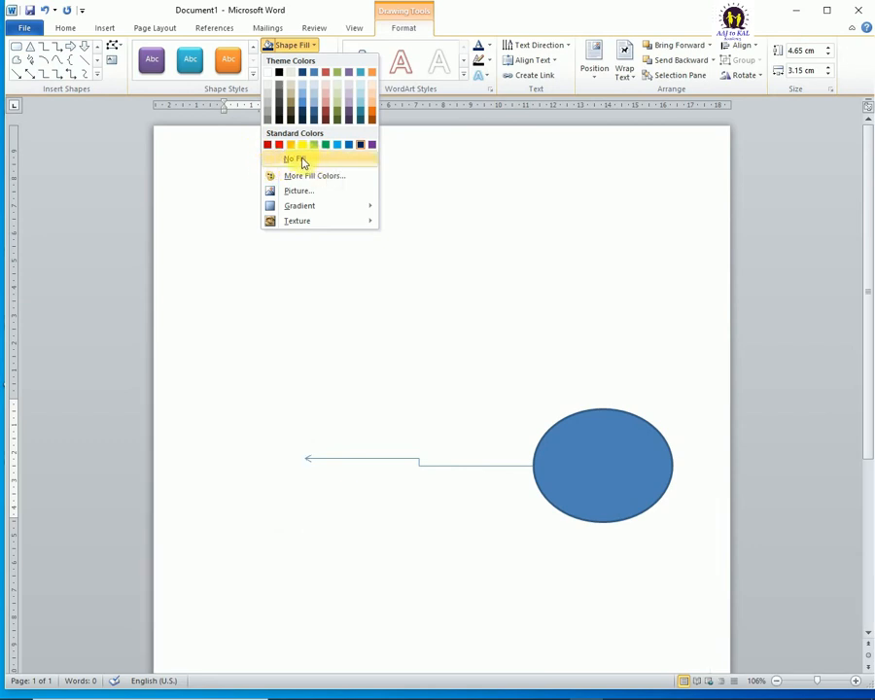
click(299, 161)
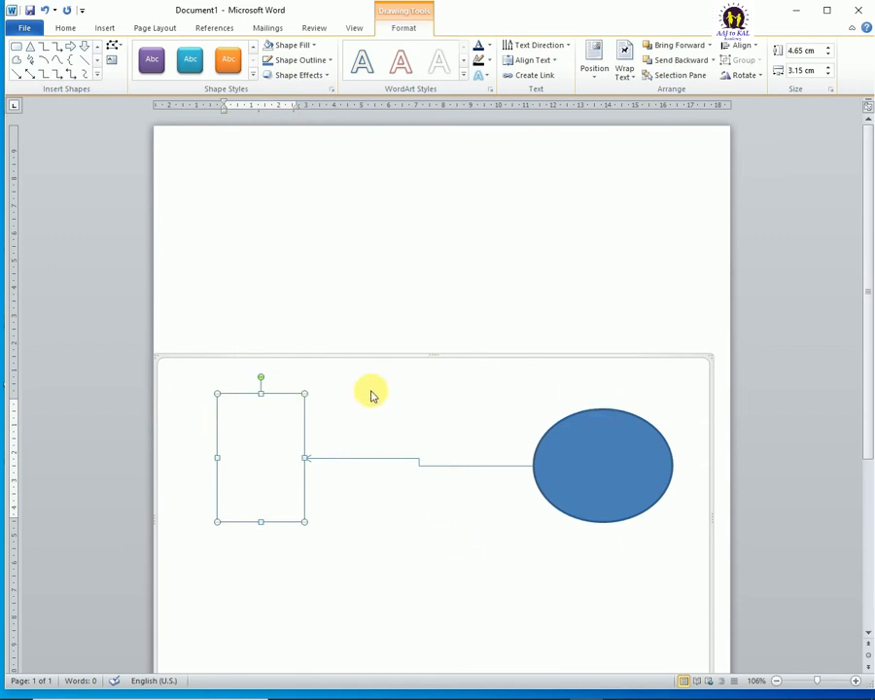
key(Delete)
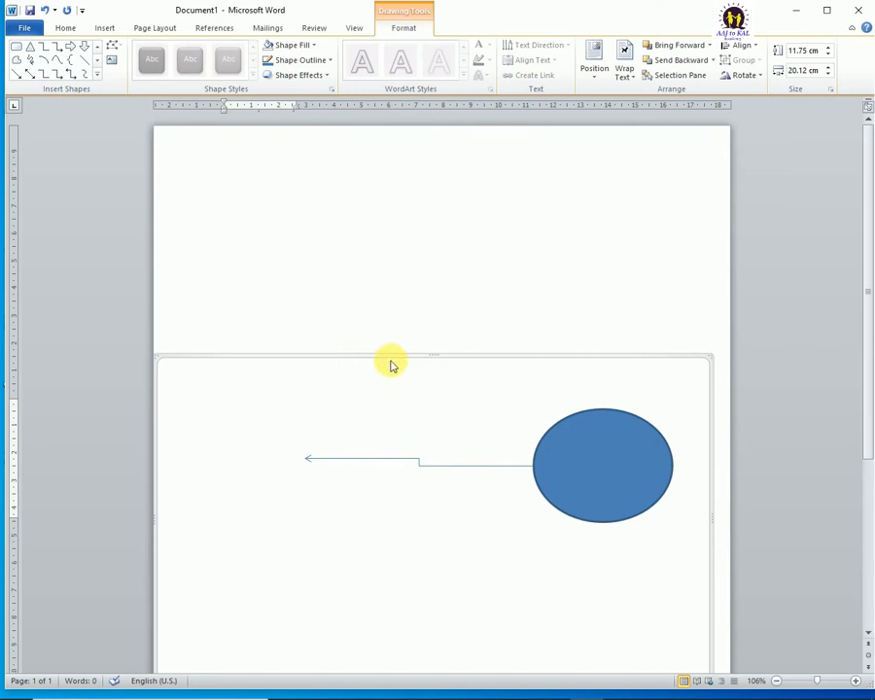
scroll(392, 366, down, 1)
key(ctrl+z)
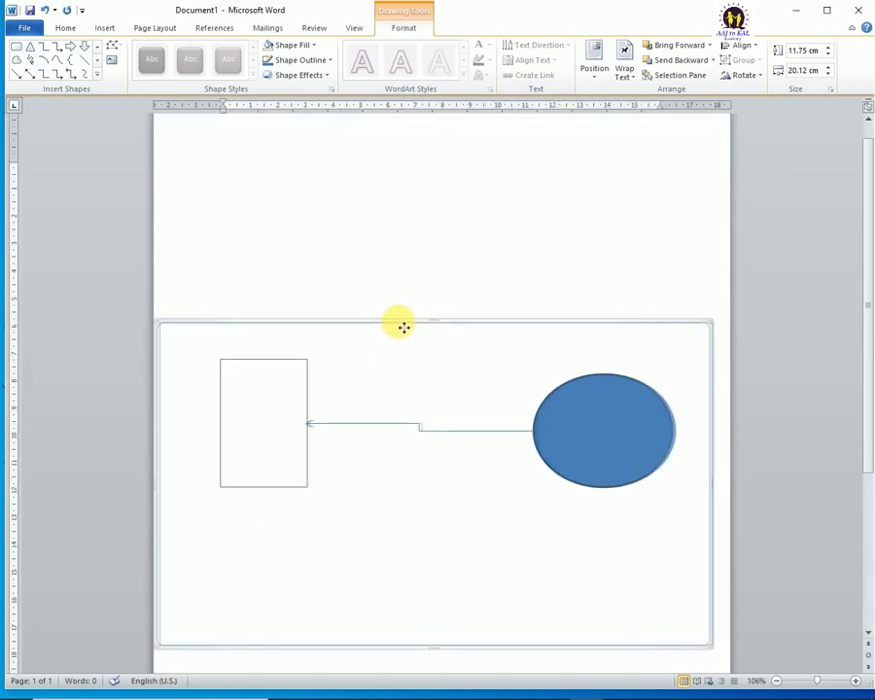
key(ctrl+y)
Step: Fill the drawing canvas with the standard Dark Blue colour
click(302, 49)
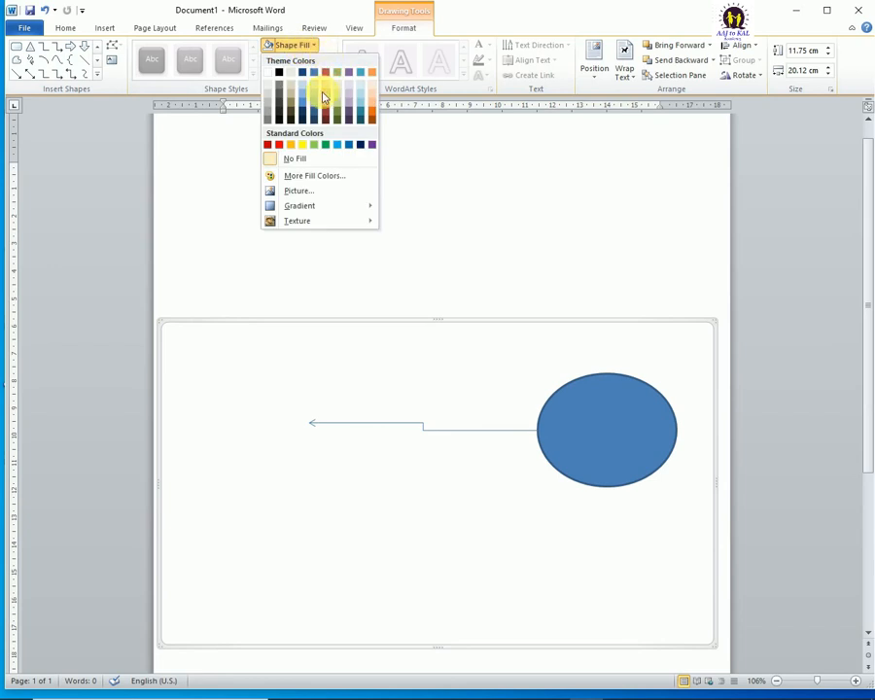
click(360, 144)
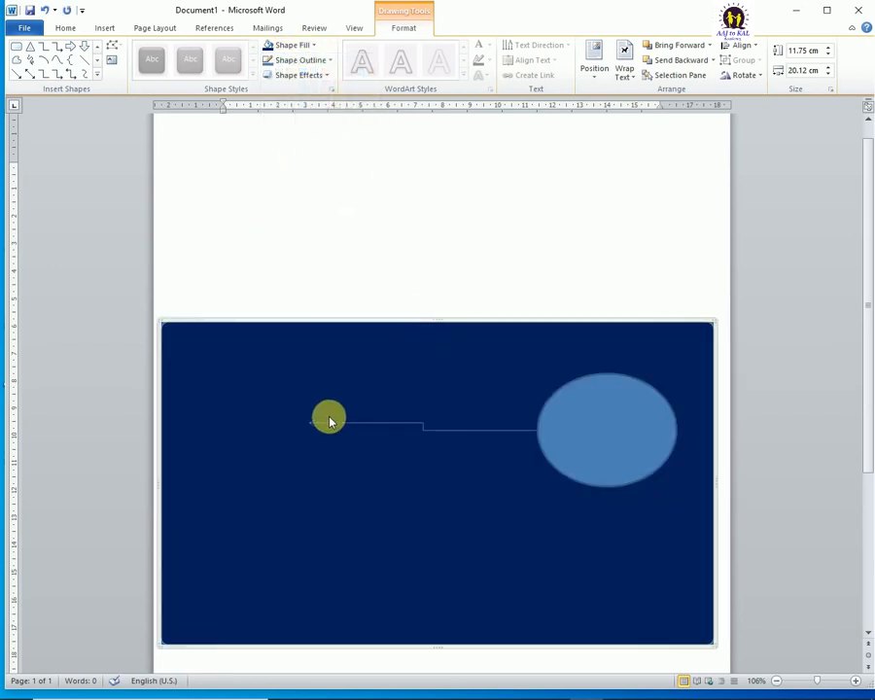
Step: Fill the unfilled rectangle beside the oval with the darkest Aqua, Accent 5 theme shade
click(275, 421)
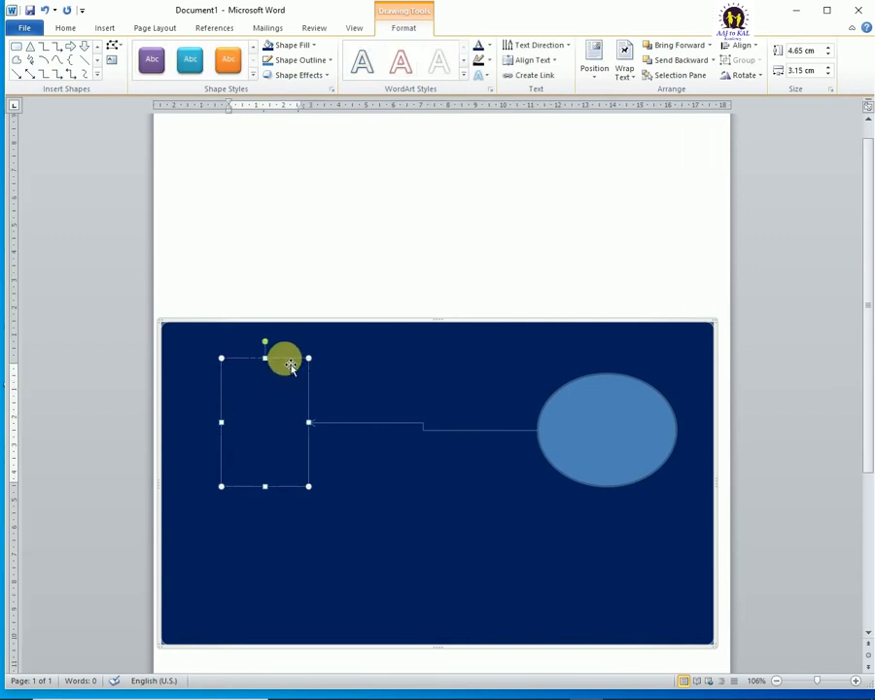
click(308, 46)
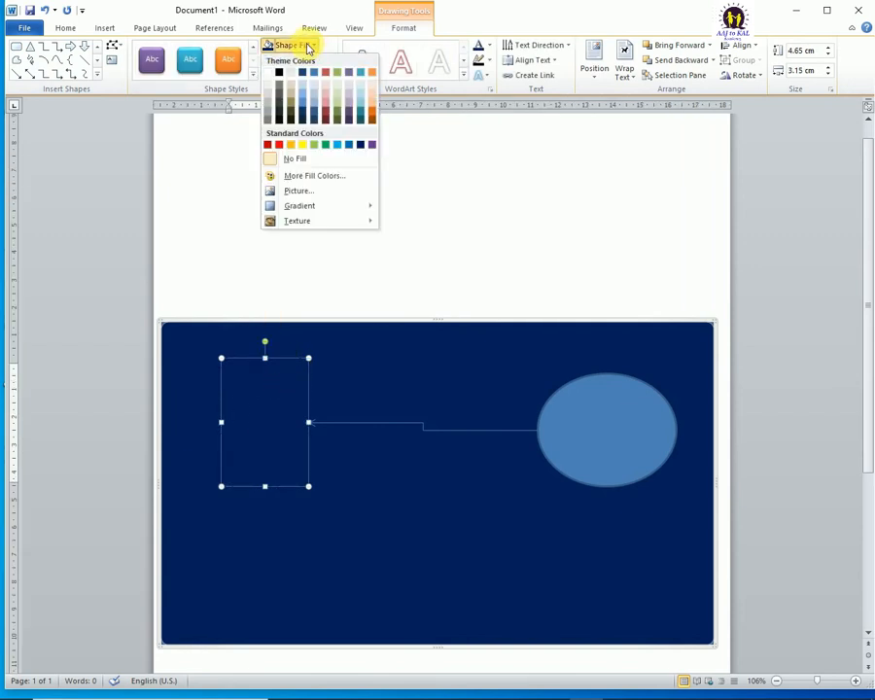
click(361, 121)
Step: Give the rectangle a custom pink fill with RGB values 218, 38, 167
click(311, 48)
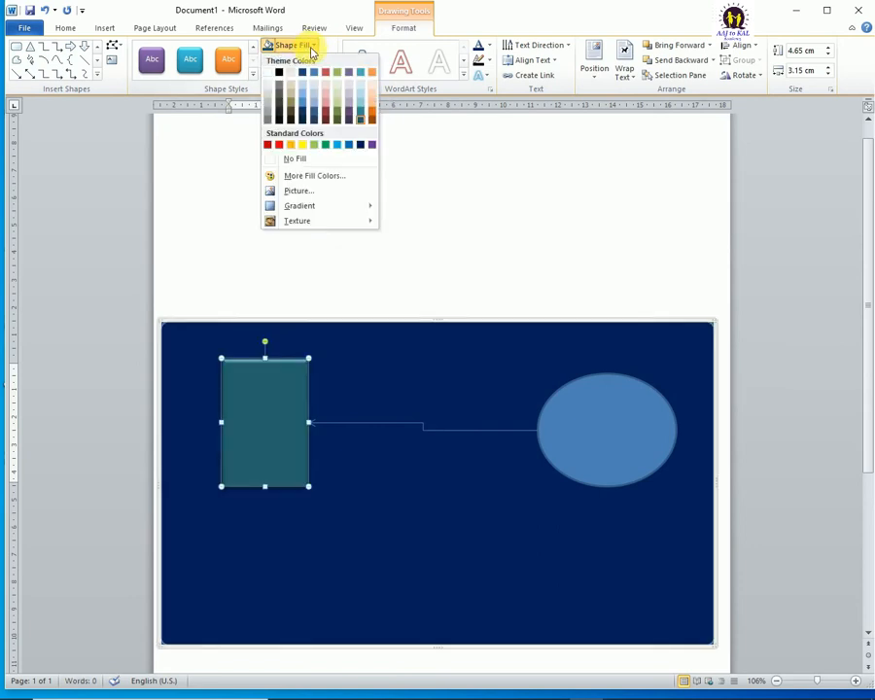
click(301, 179)
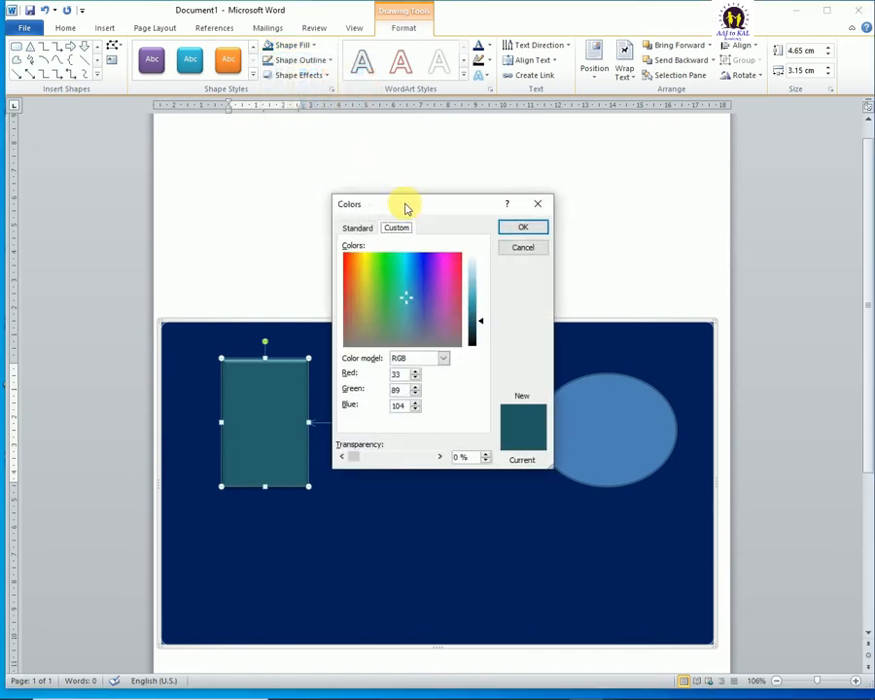
drag(407, 209, 481, 119)
drag(477, 201, 518, 181)
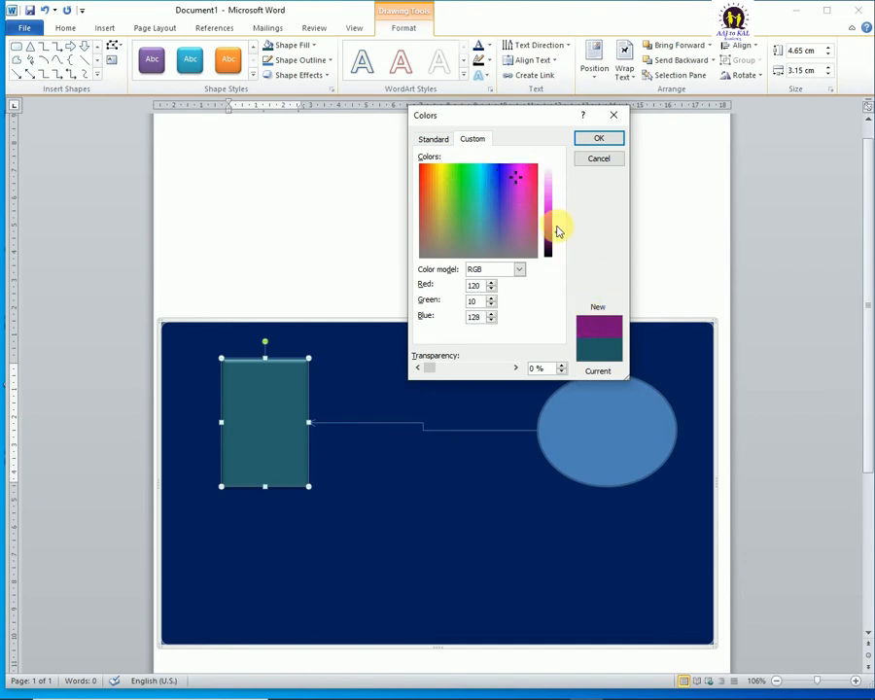
mouse_move(559, 231)
mouse_down()
mouse_move(554, 203)
mouse_move(555, 211)
mouse_up()
drag(481, 191, 435, 180)
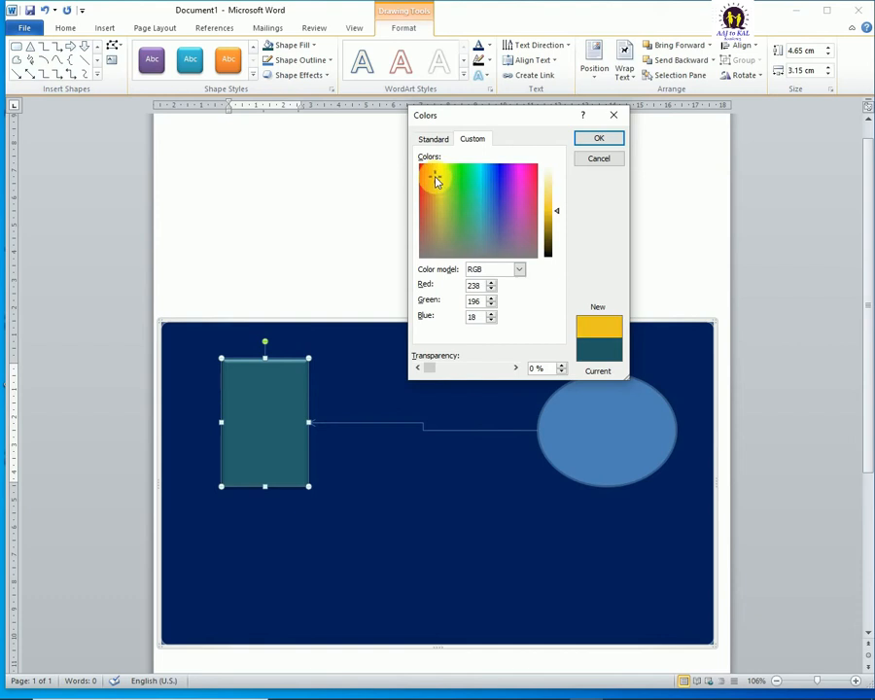
click(523, 191)
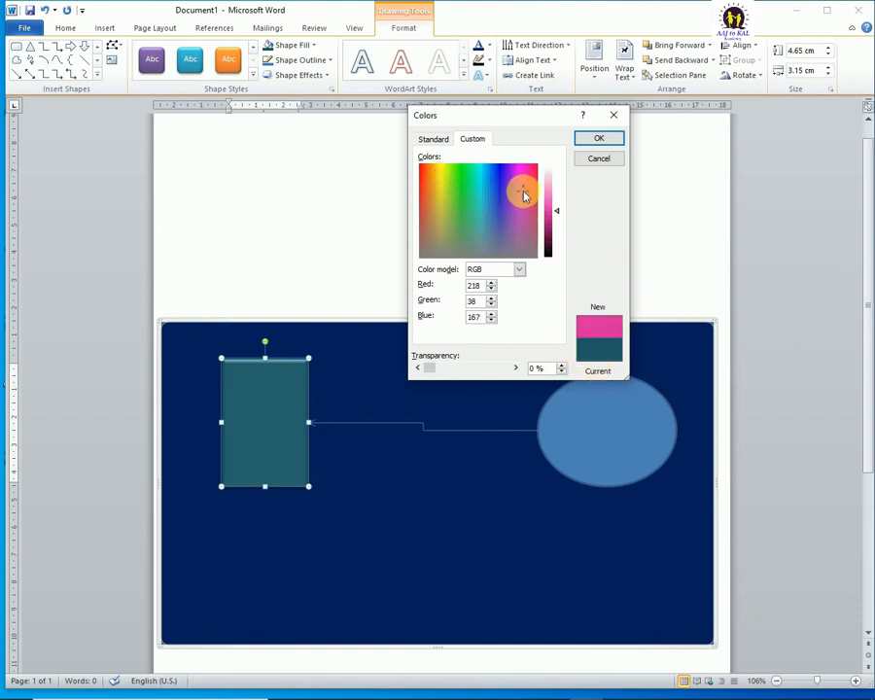
click(595, 138)
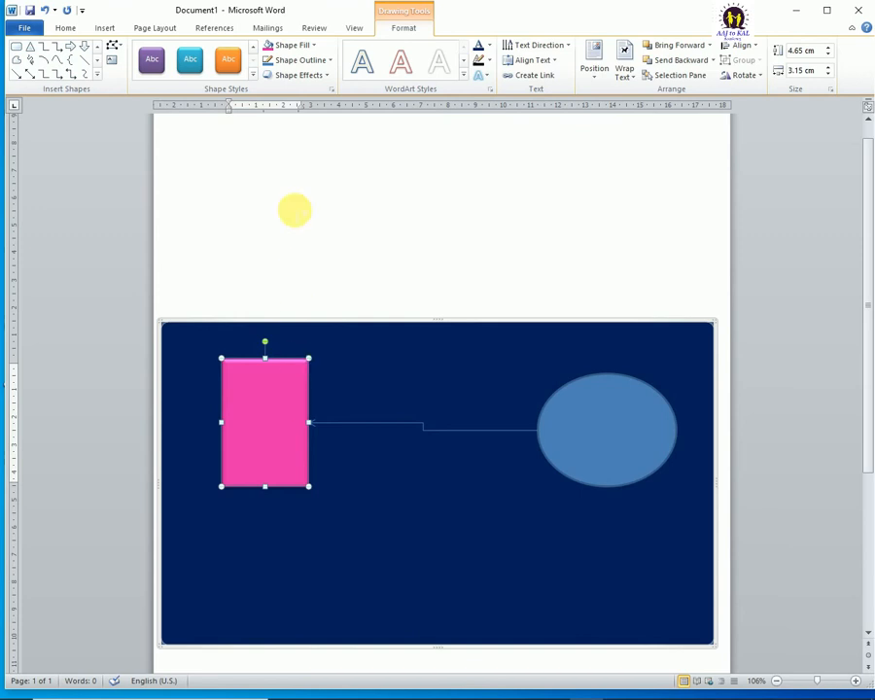
Step: Fill the rectangle with the image "compressed picture" from the Pictures folder, and undo that picture fill
click(309, 45)
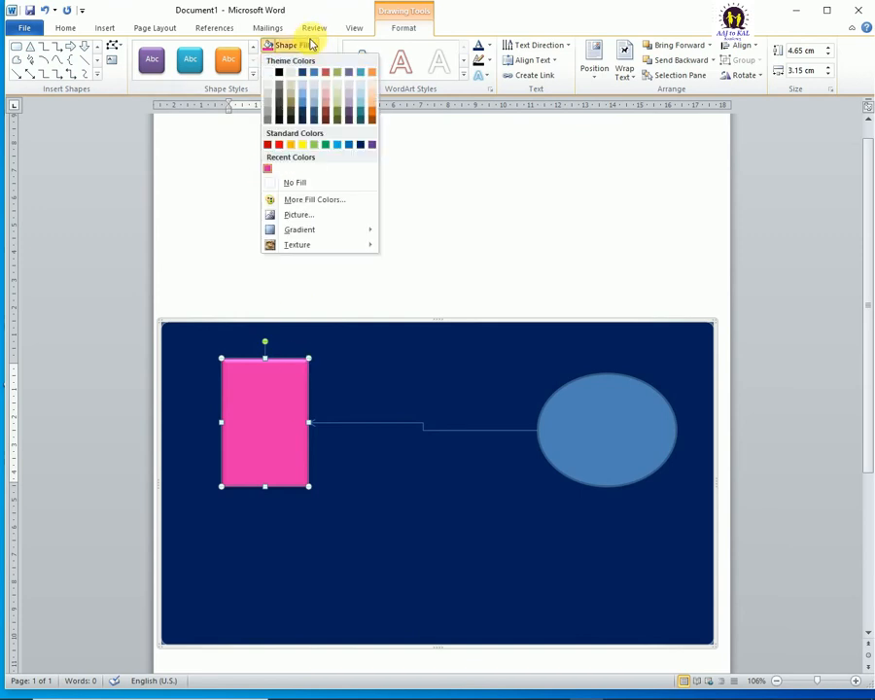
click(303, 214)
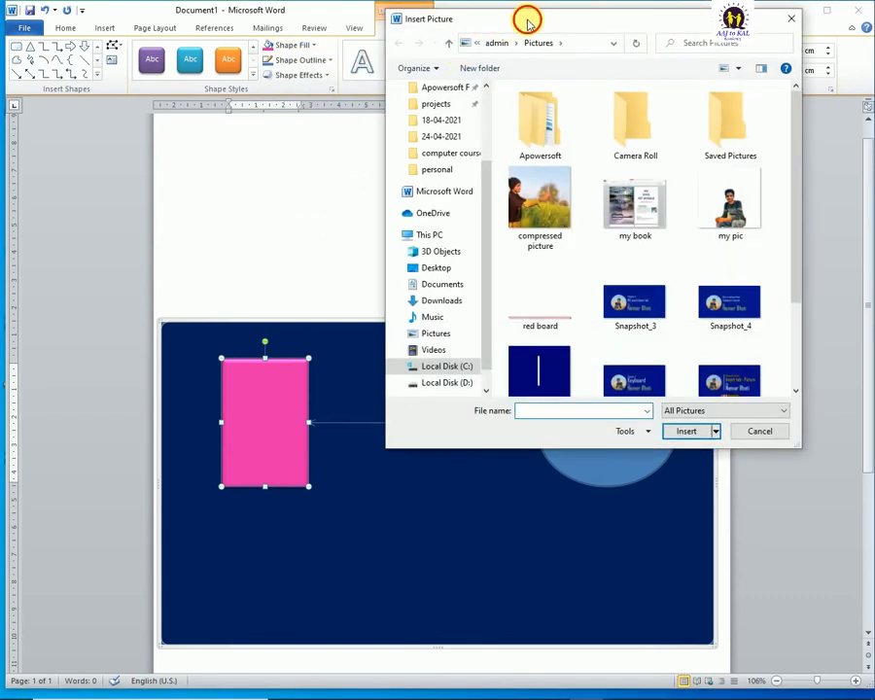
drag(526, 22, 493, 26)
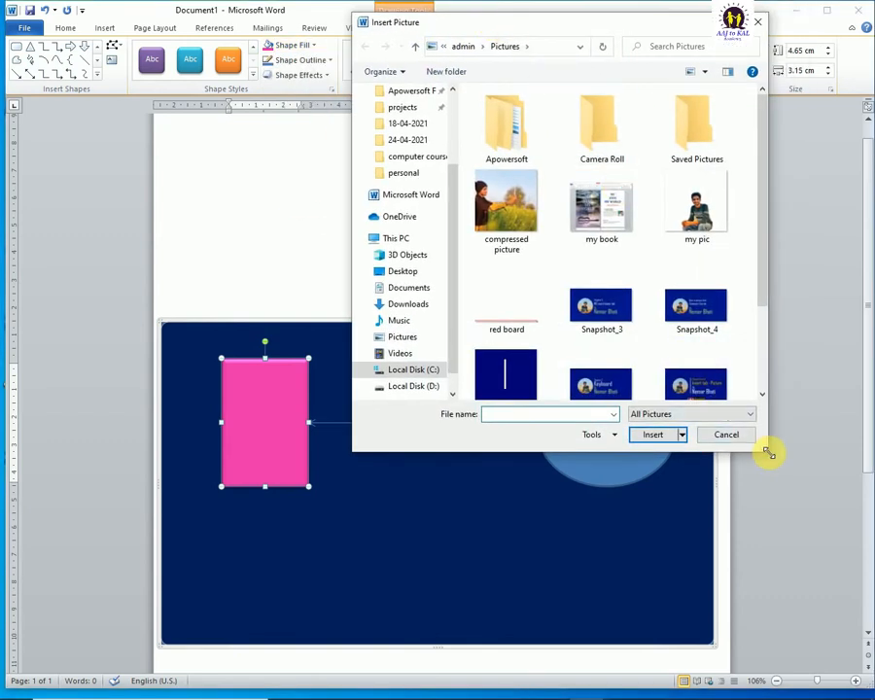
drag(769, 453, 803, 500)
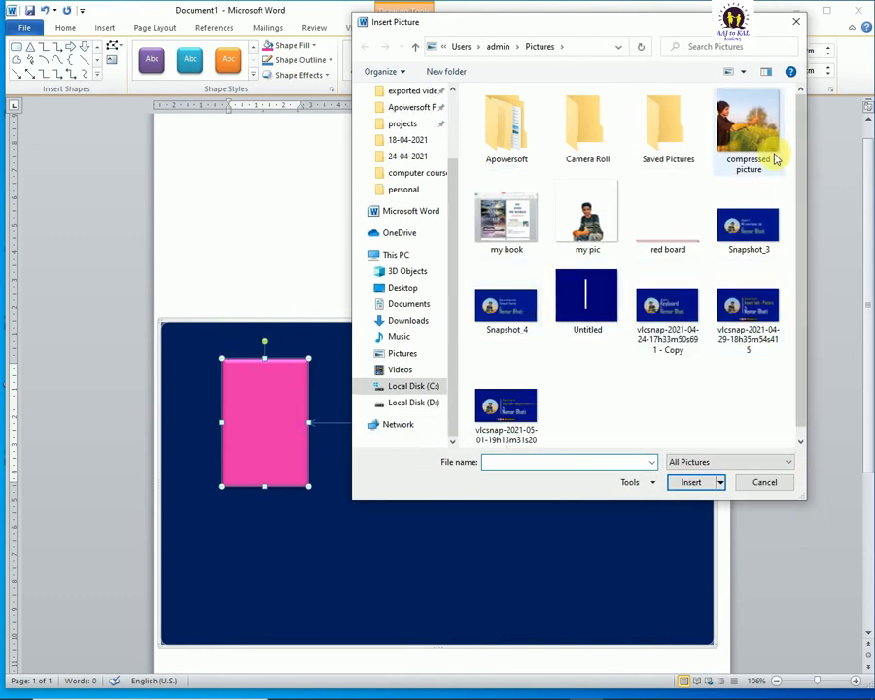
click(585, 223)
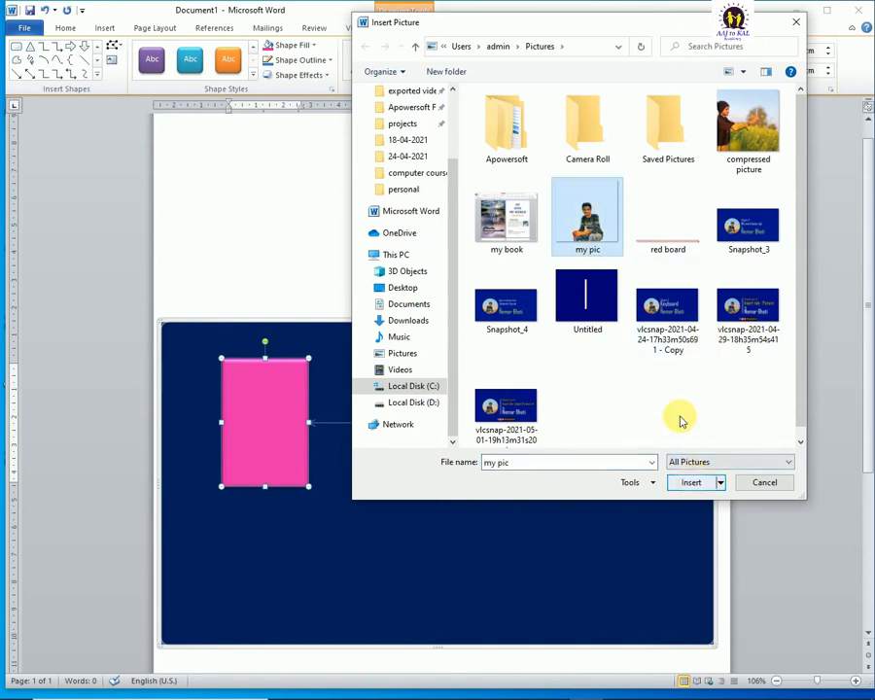
click(758, 107)
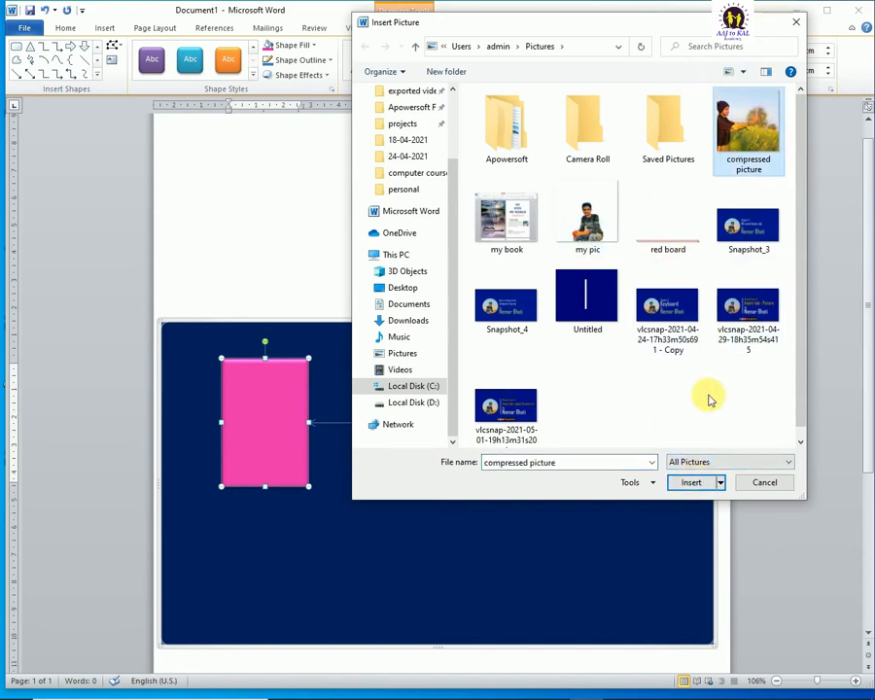
click(691, 482)
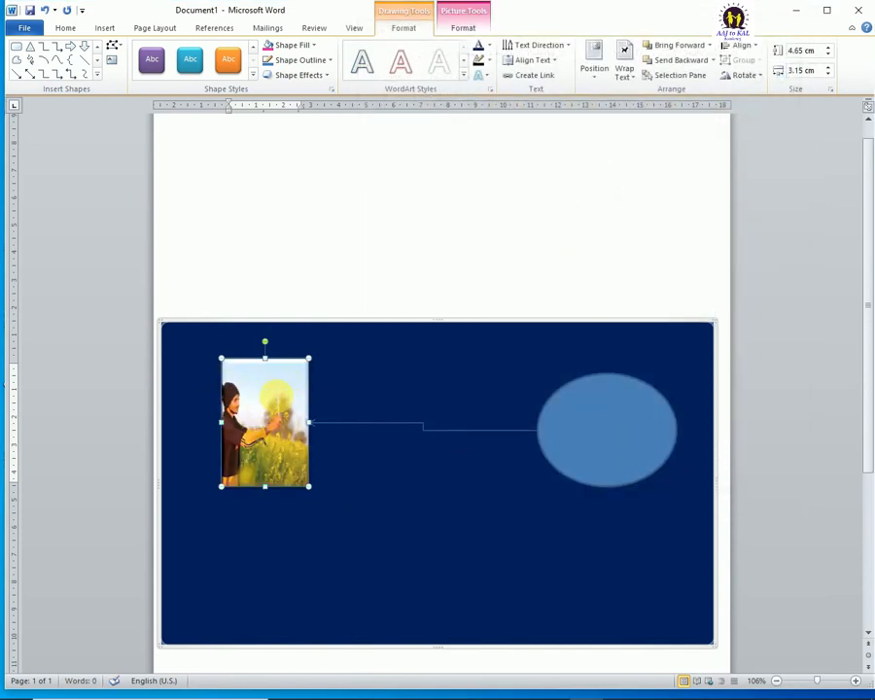
key(ctrl+z)
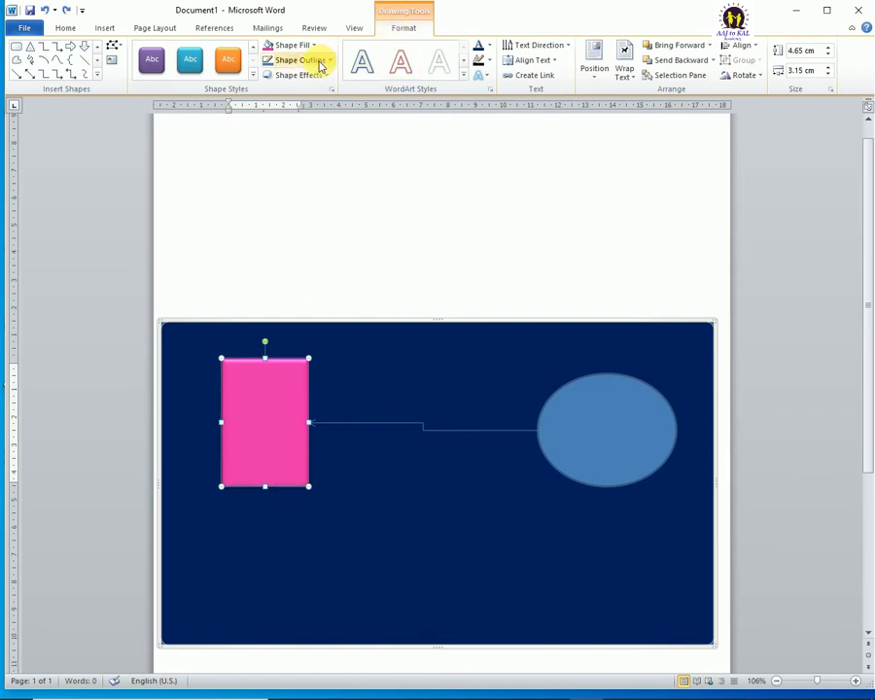
Step: Apply the dark gradient variation that radiates from the centre to the pink rectangle
click(294, 44)
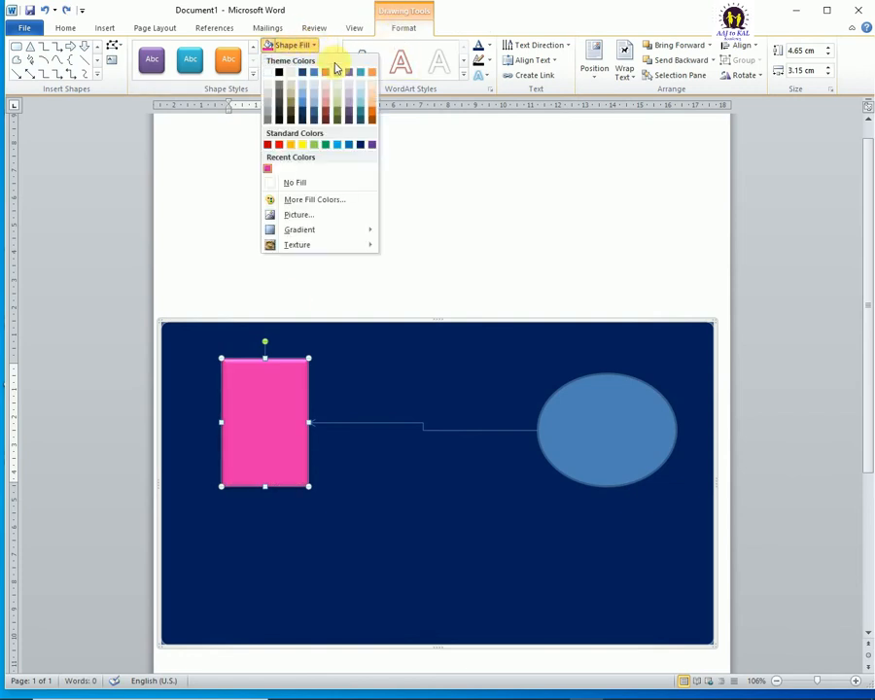
mouse_move(302, 232)
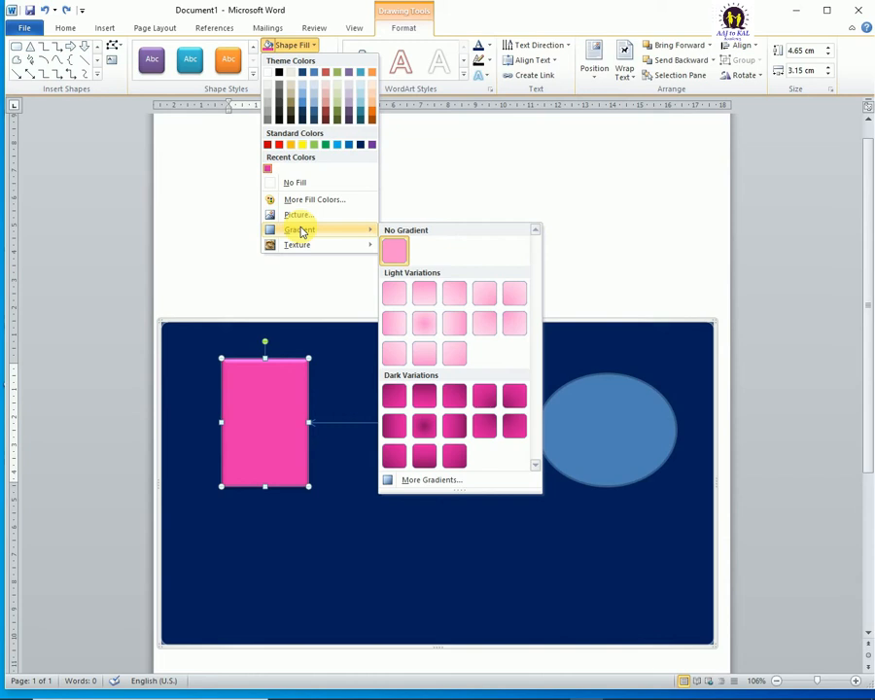
click(425, 429)
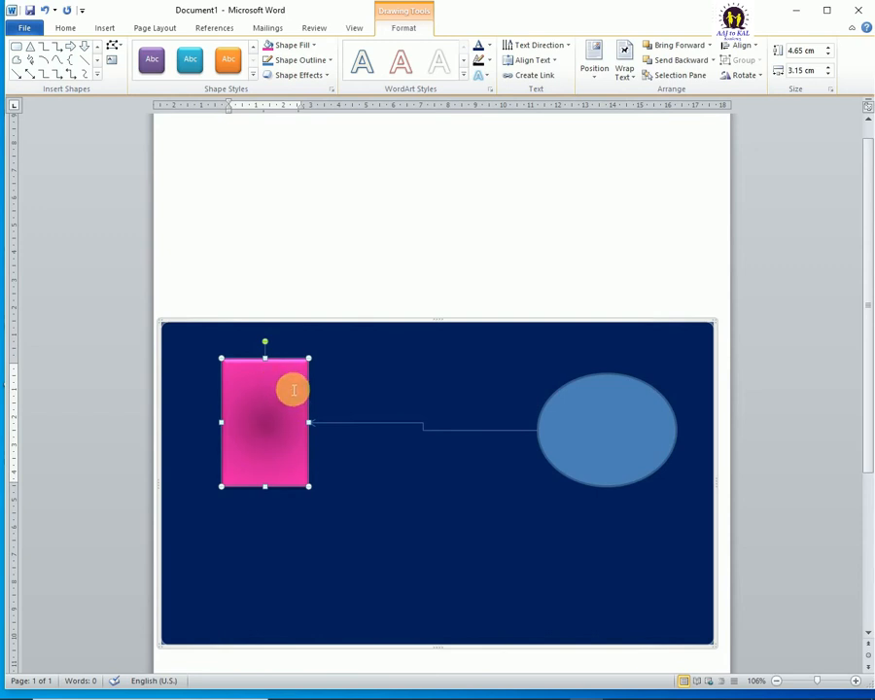
Step: Set the rectangle's gradient fill to the first preset, a linear blend from dark blue through purple and red to orange
click(307, 44)
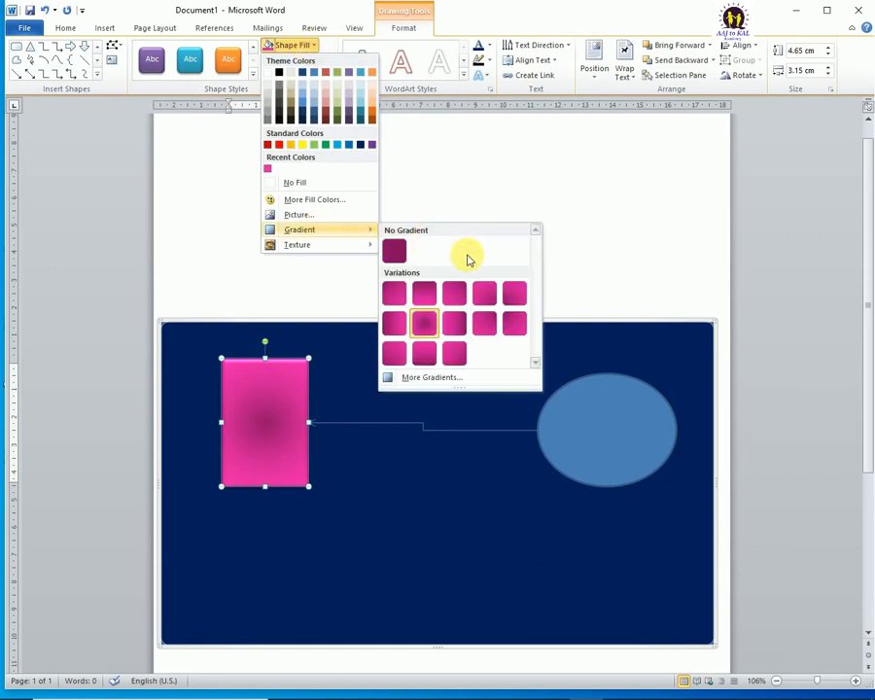
click(438, 378)
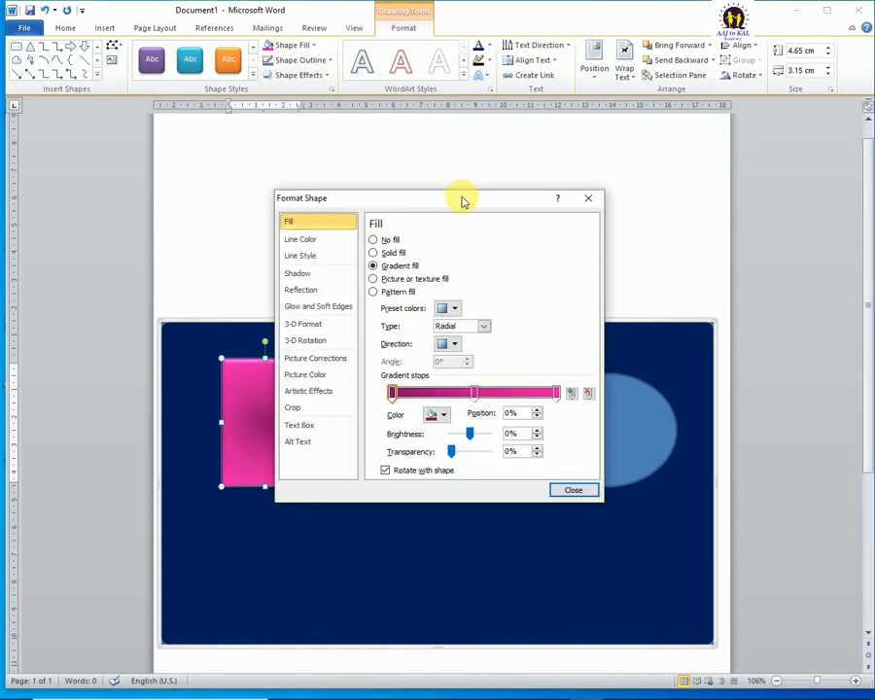
drag(463, 201, 612, 136)
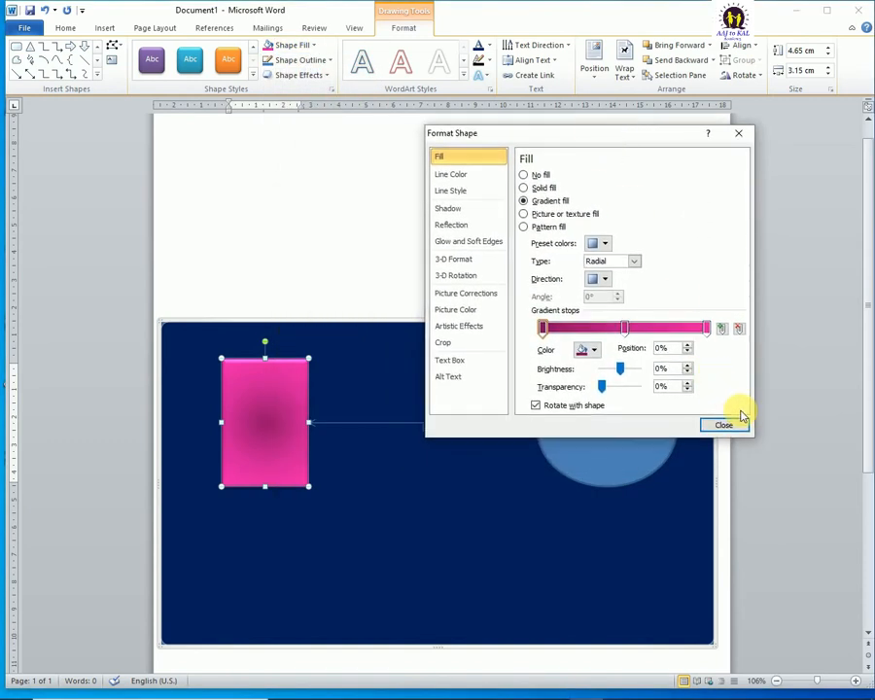
click(594, 244)
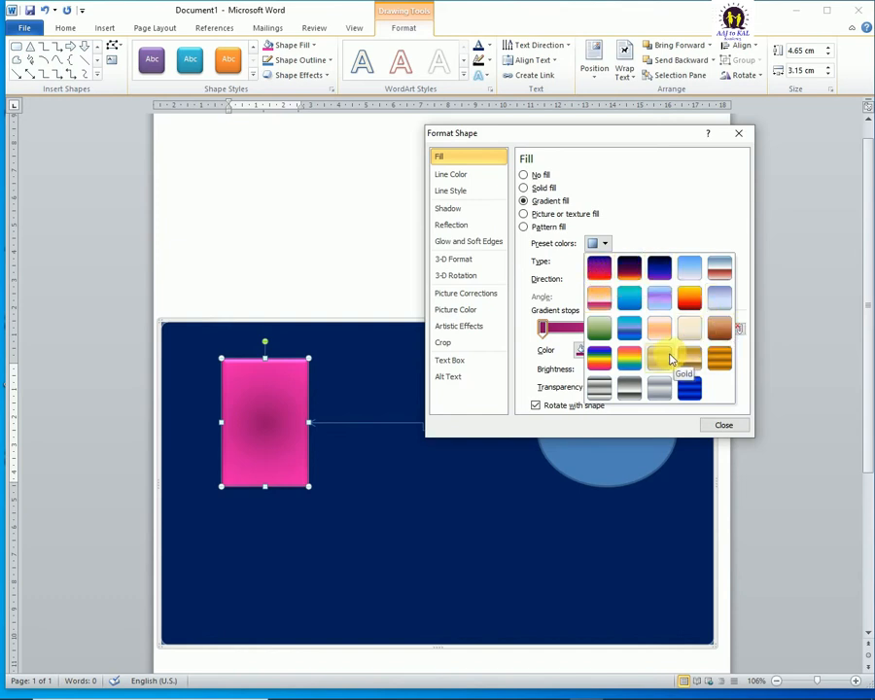
click(630, 272)
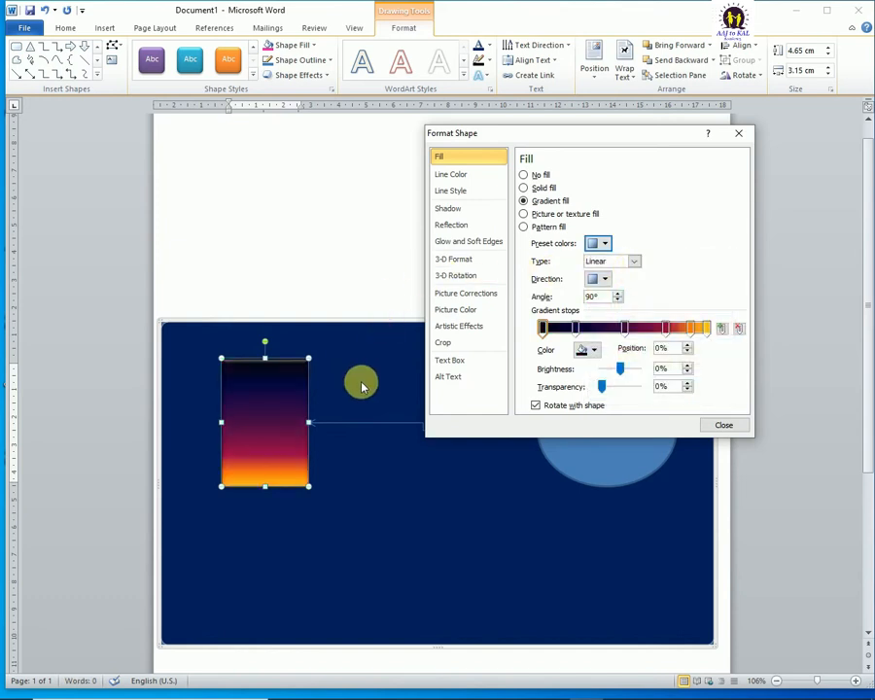
click(599, 245)
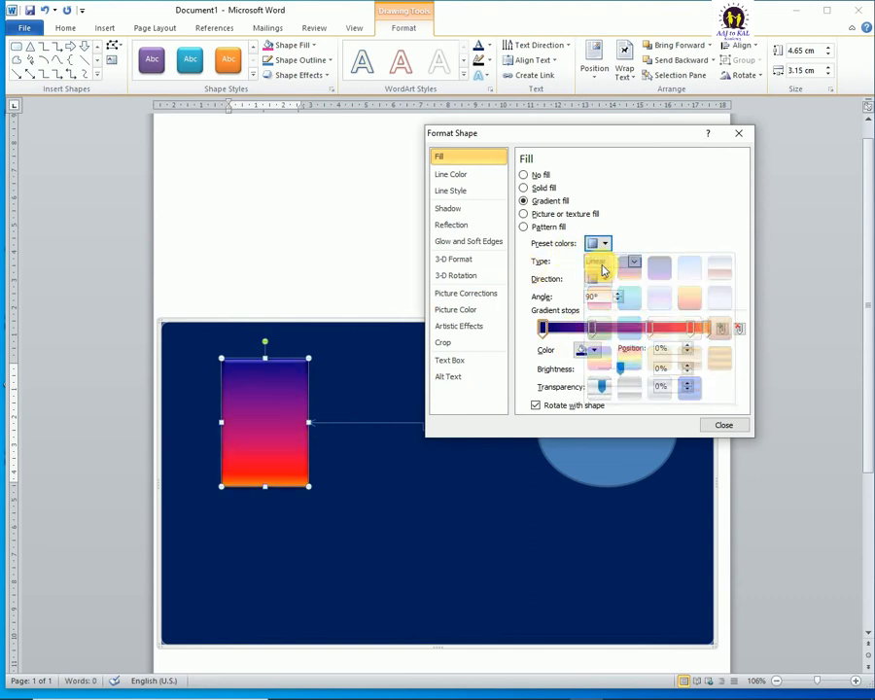
click(600, 268)
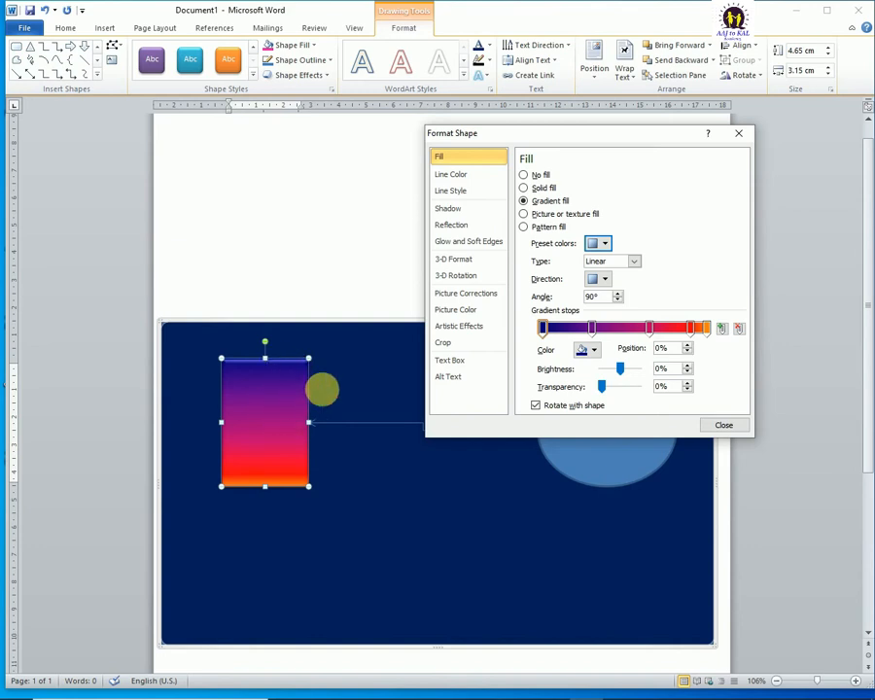
click(635, 261)
click(637, 264)
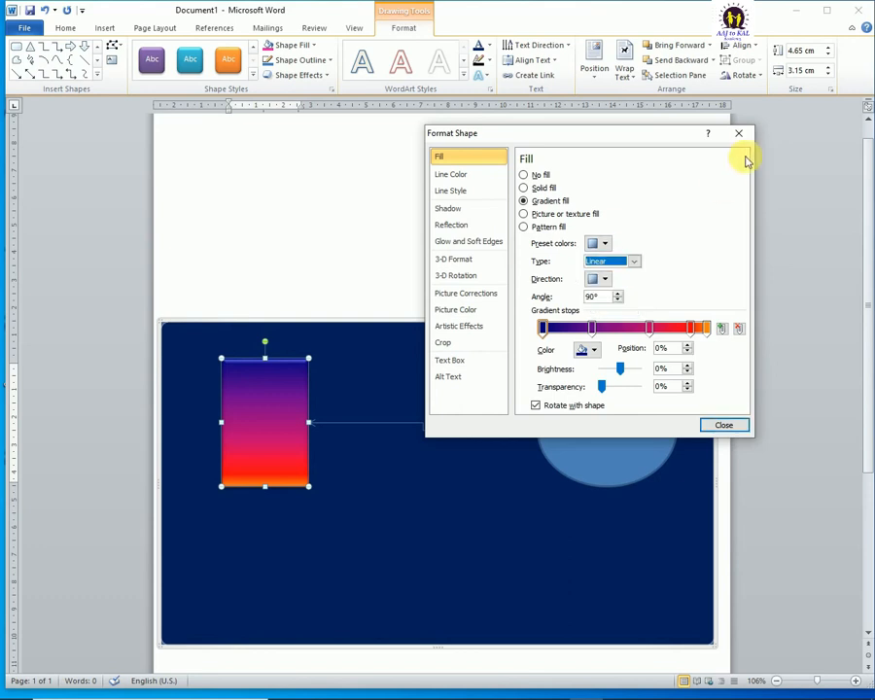
click(741, 136)
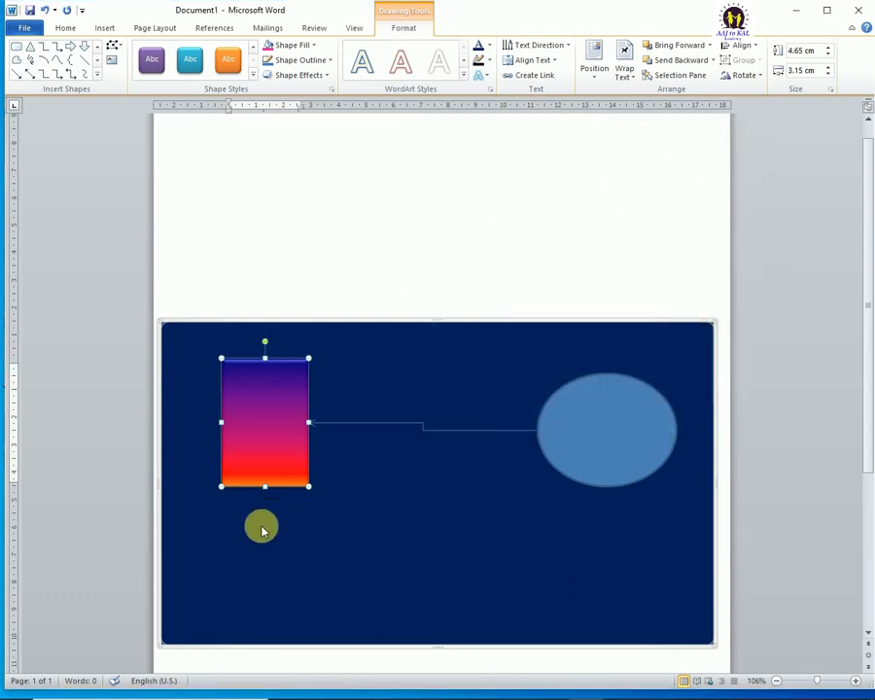
Step: Enlarge the gradient rectangle to about 9.51 cm high and 12.55 cm wide
drag(310, 489, 523, 573)
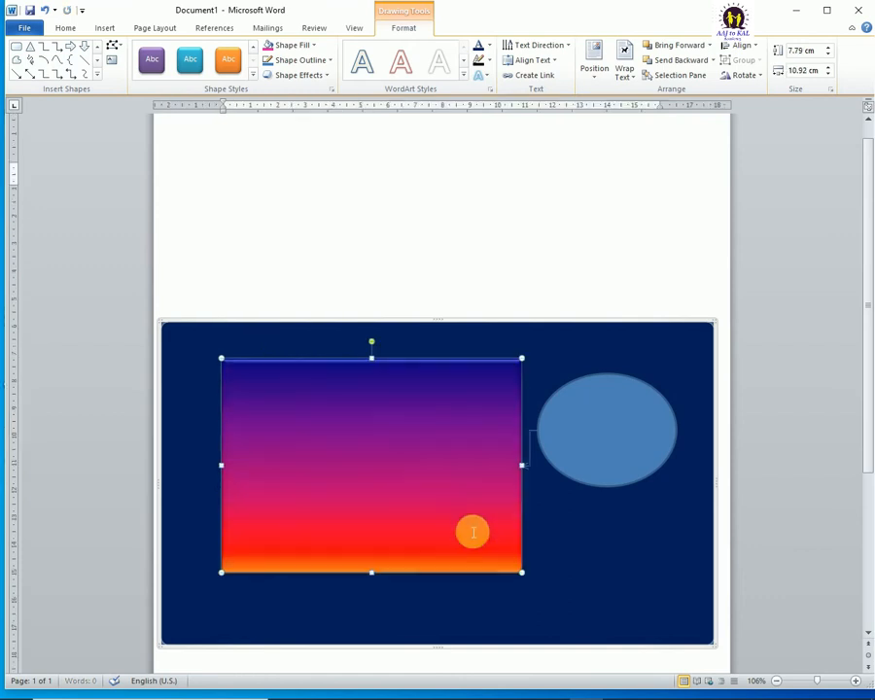
drag(222, 577, 178, 622)
scroll(506, 504, down, 3)
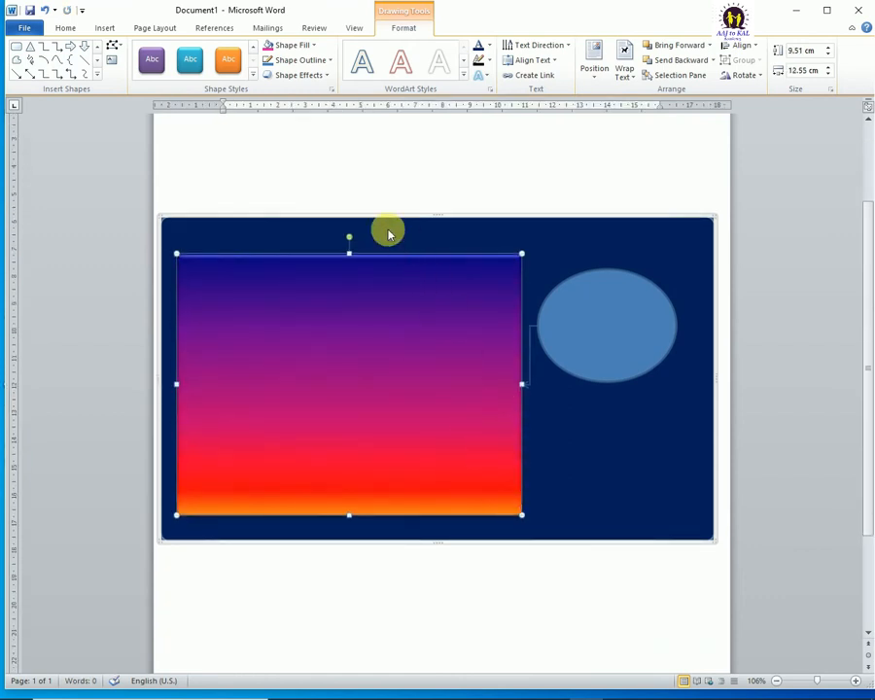
Step: Open the detailed gradient settings for the rectangle's fill and keep the gradient type at Linear
click(309, 46)
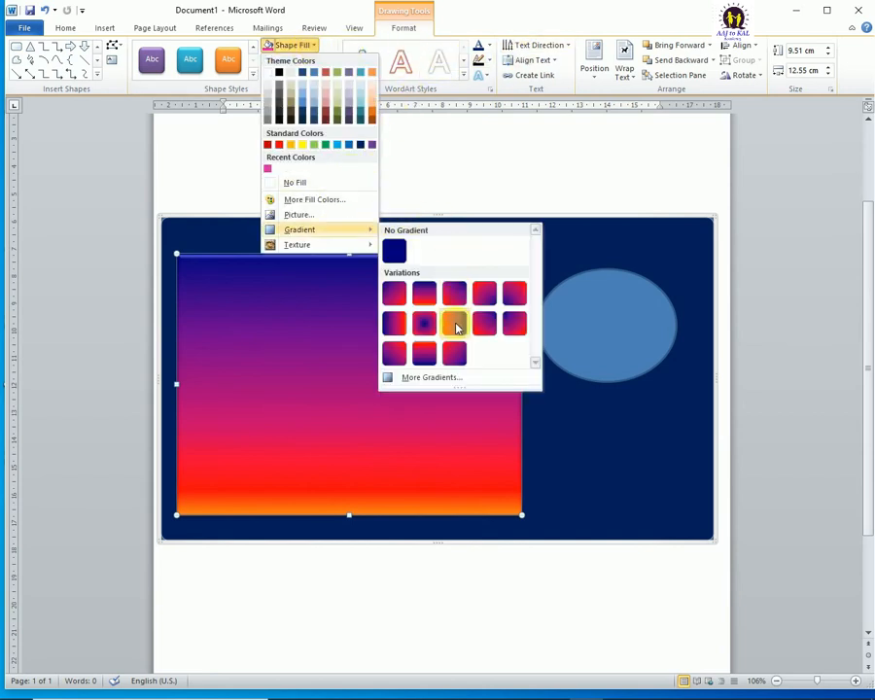
click(434, 377)
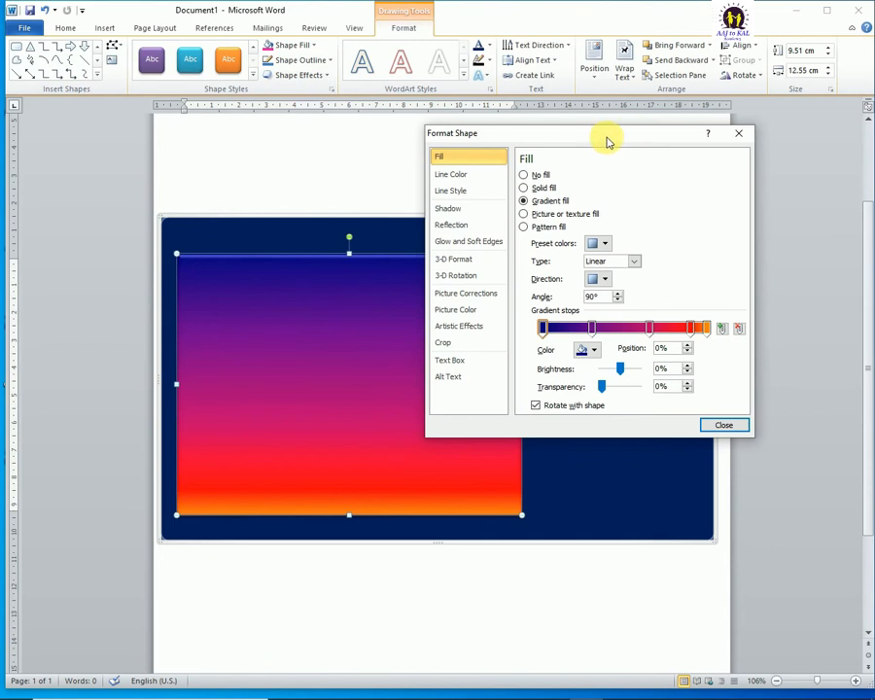
drag(608, 143, 730, 135)
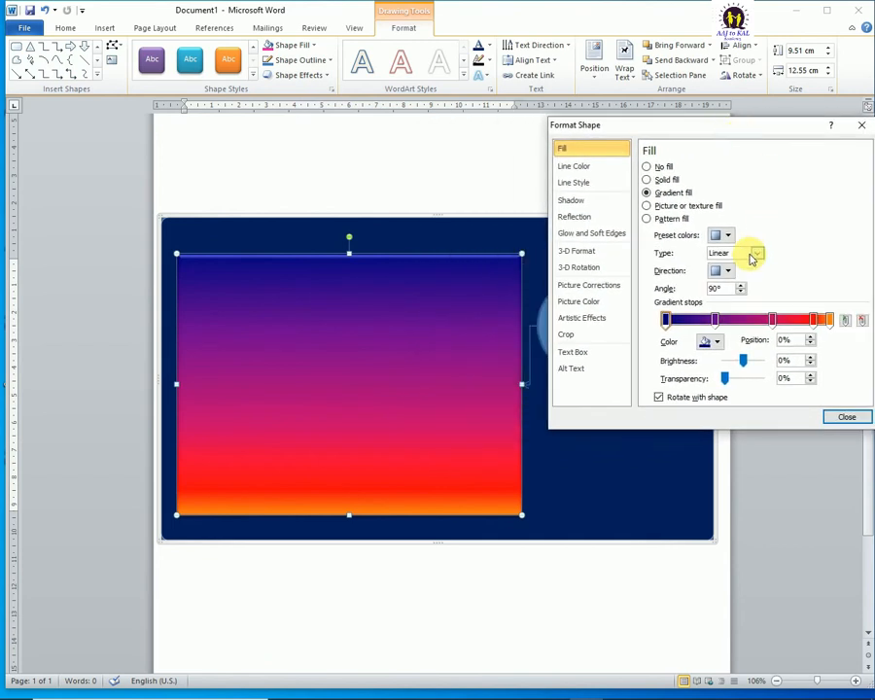
click(755, 254)
click(725, 264)
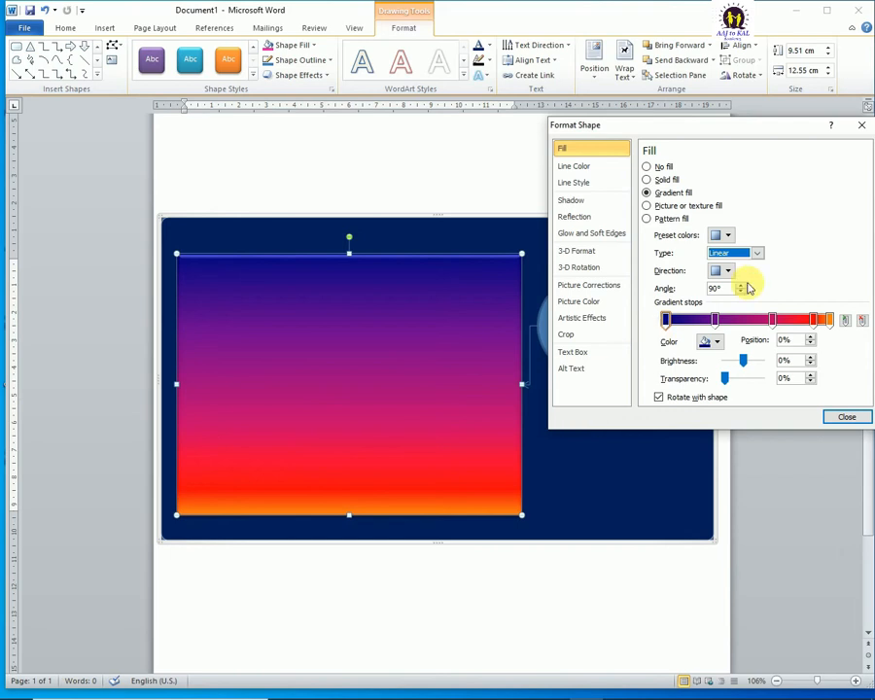
Step: Change the rectangle's gradient type to Radial
click(757, 253)
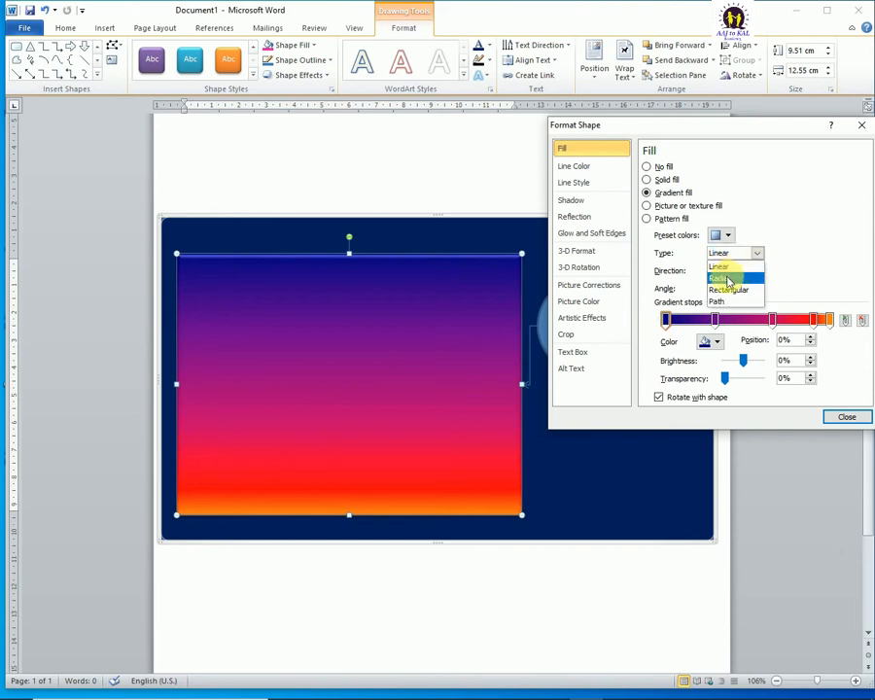
click(728, 279)
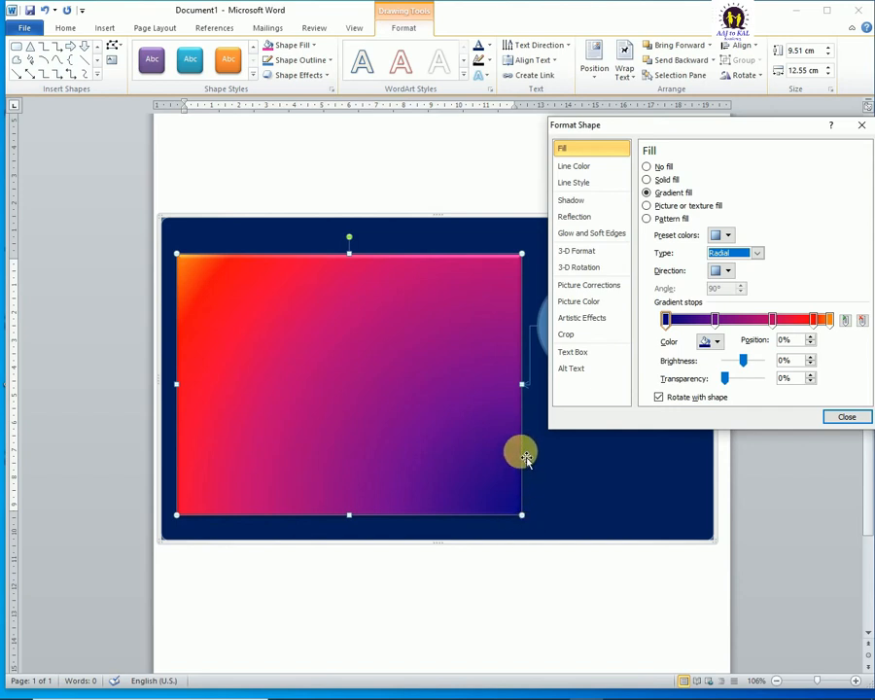
mouse_move(521, 454)
mouse_down()
mouse_move(494, 450)
mouse_move(465, 459)
mouse_move(447, 480)
mouse_move(443, 509)
mouse_move(512, 451)
mouse_move(510, 407)
mouse_move(526, 381)
mouse_up()
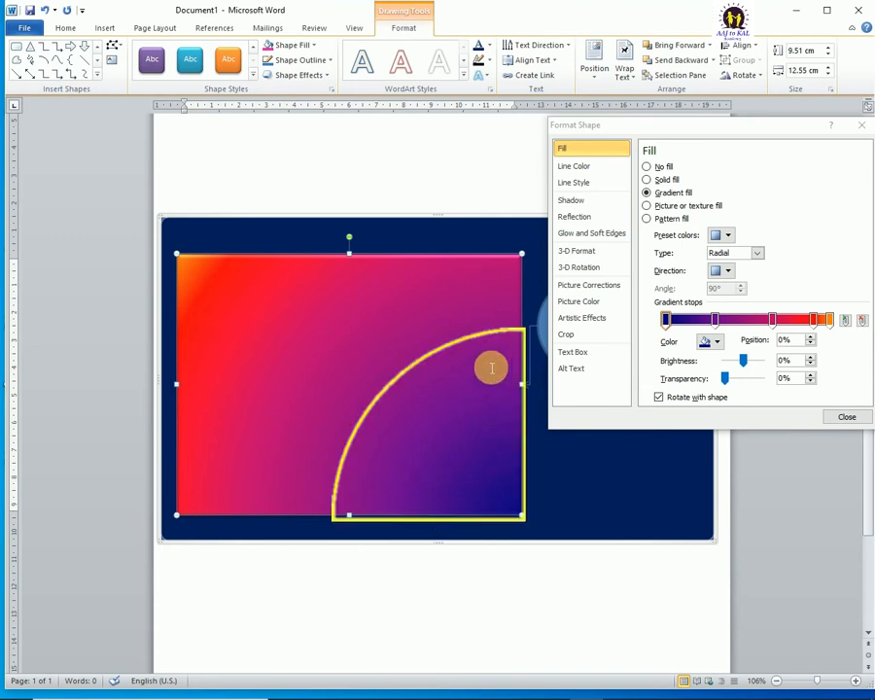
click(383, 422)
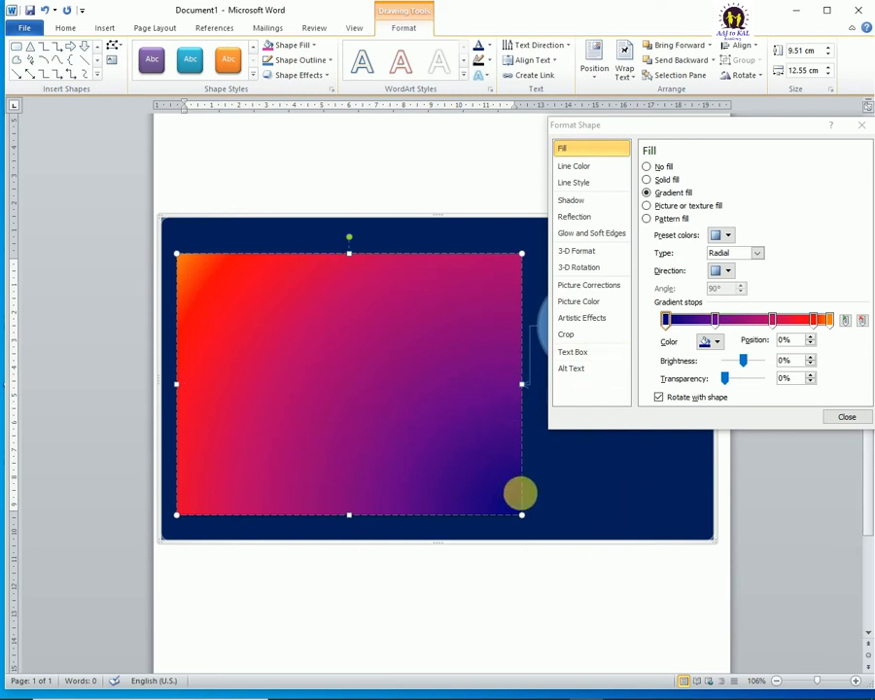
Step: Try the Rectangular and Path gradient types on the rectangle
click(756, 254)
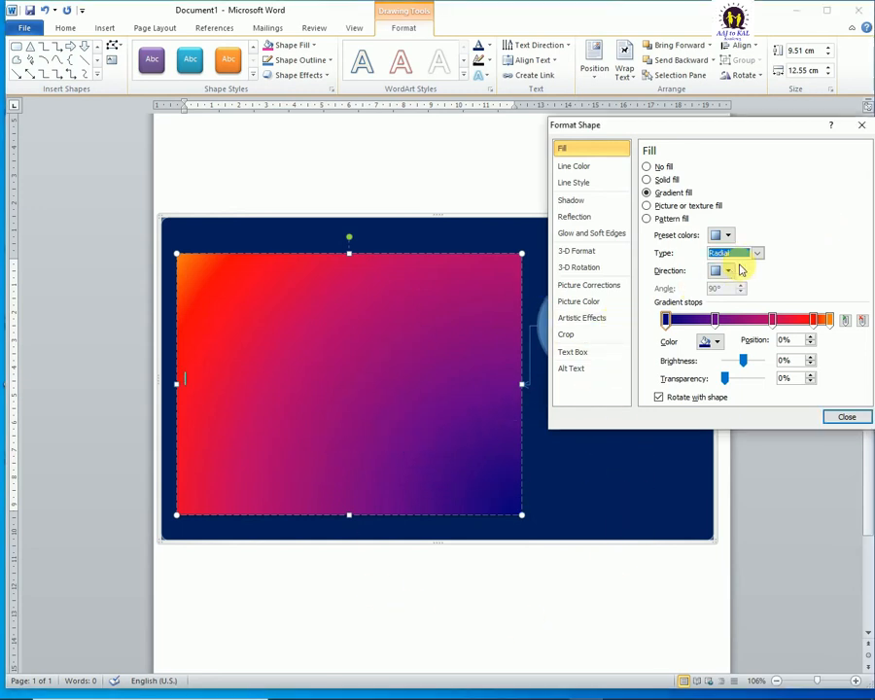
click(758, 255)
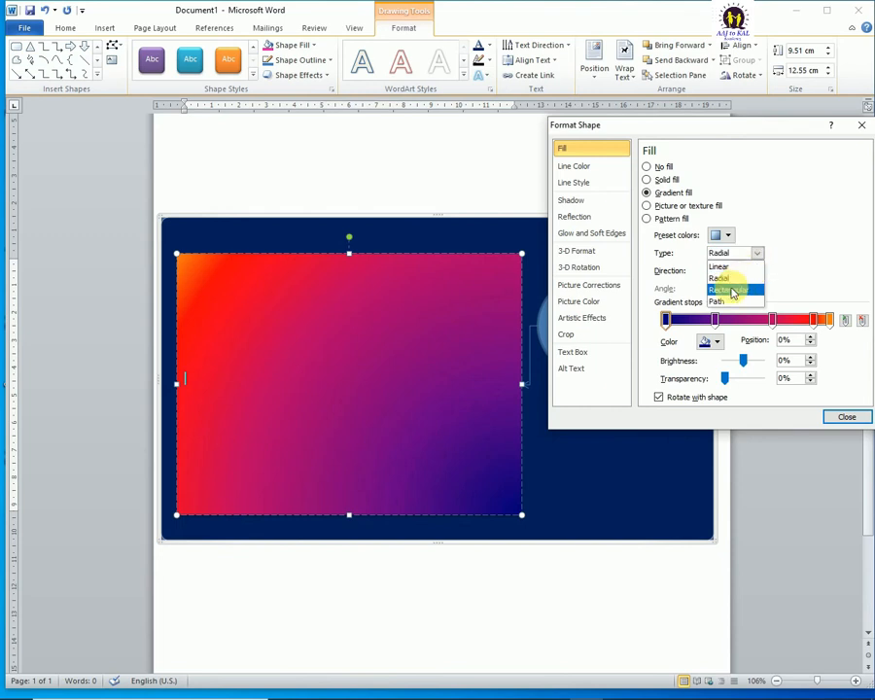
click(733, 291)
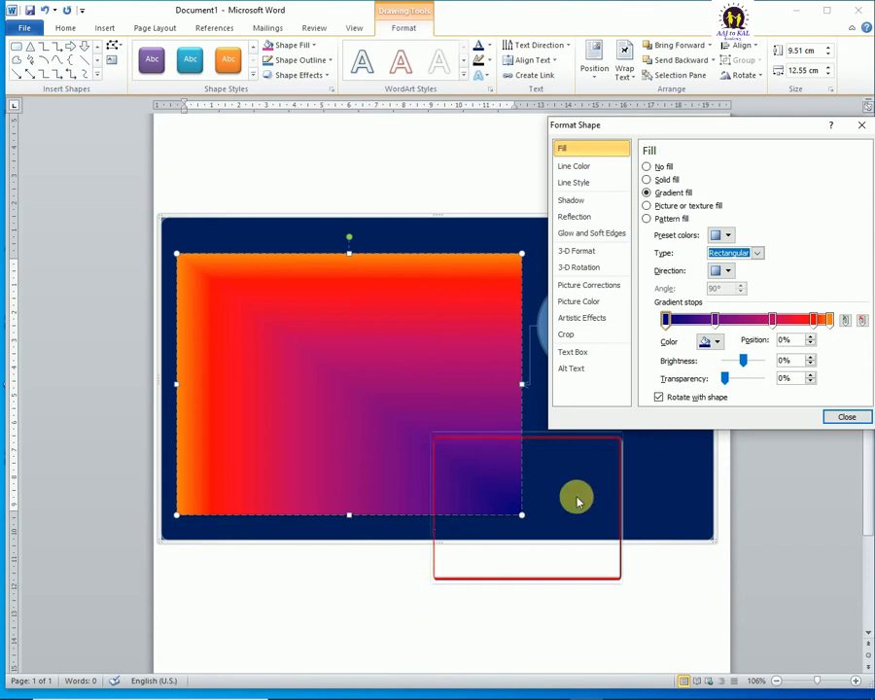
click(759, 254)
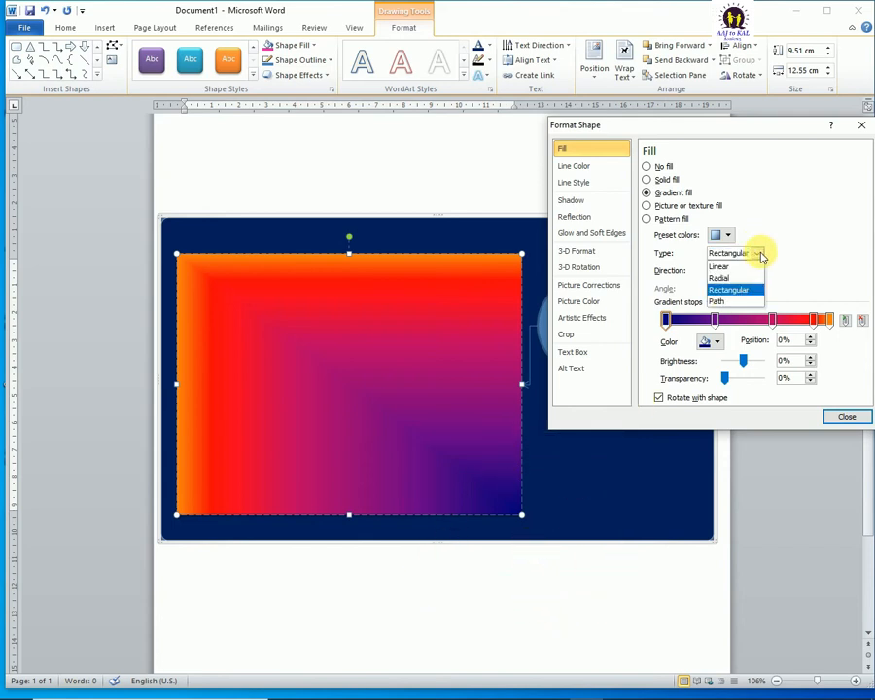
click(726, 301)
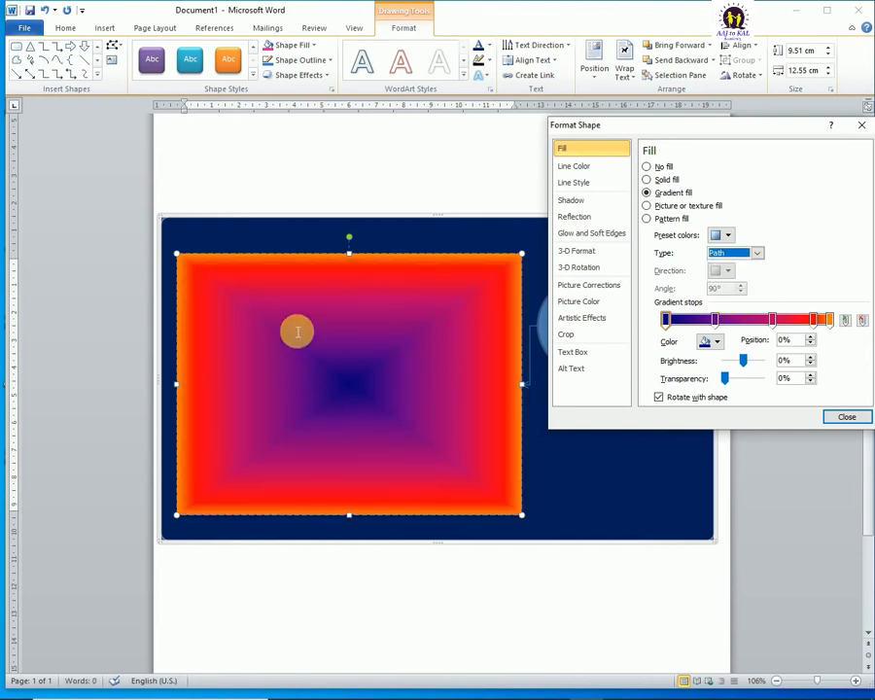
Step: Set the rectangle's gradient type to Linear with the diagonal 45° direction running from the upper-left corner to the lower-right corner
click(760, 252)
click(724, 267)
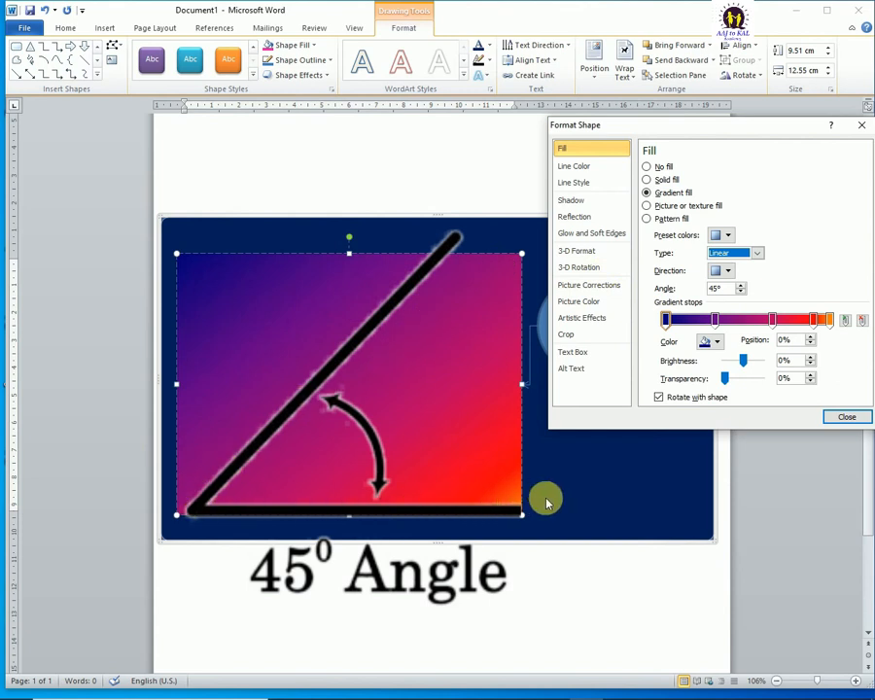
click(726, 271)
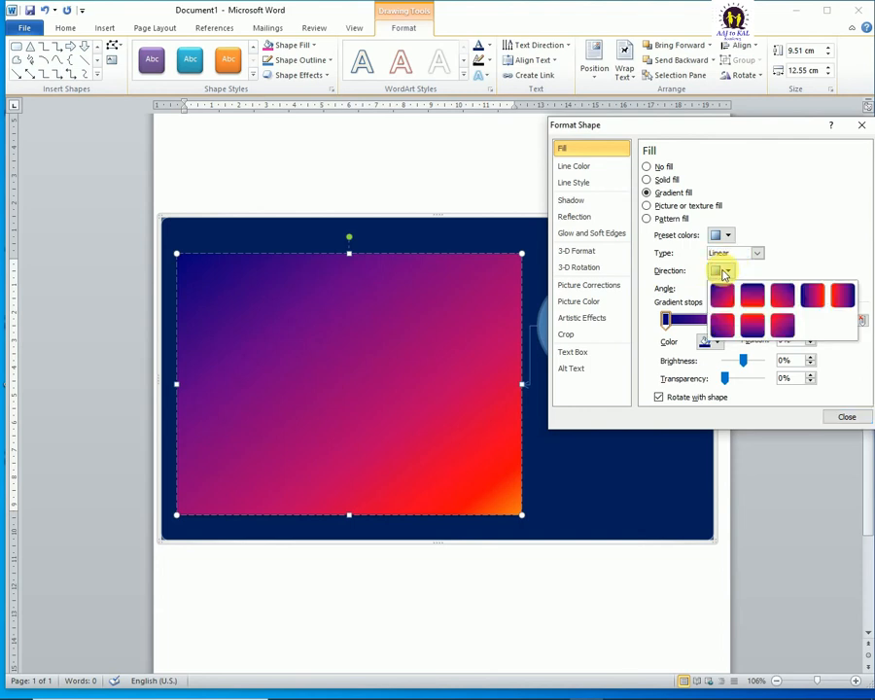
click(722, 296)
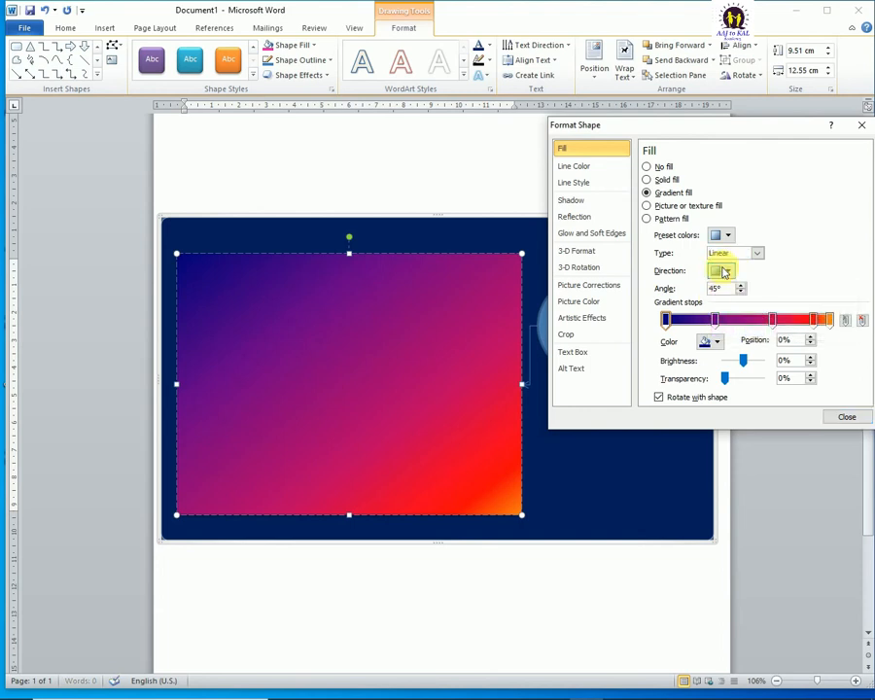
Step: Try the downward 90° and the diagonal 135° directions for the rectangle's linear gradient
click(727, 271)
click(751, 299)
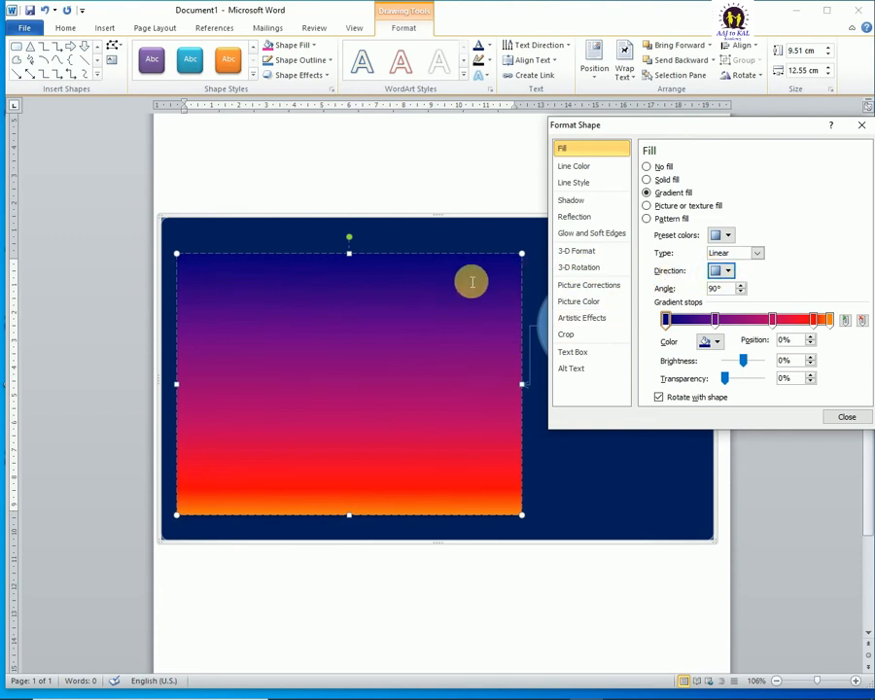
click(728, 271)
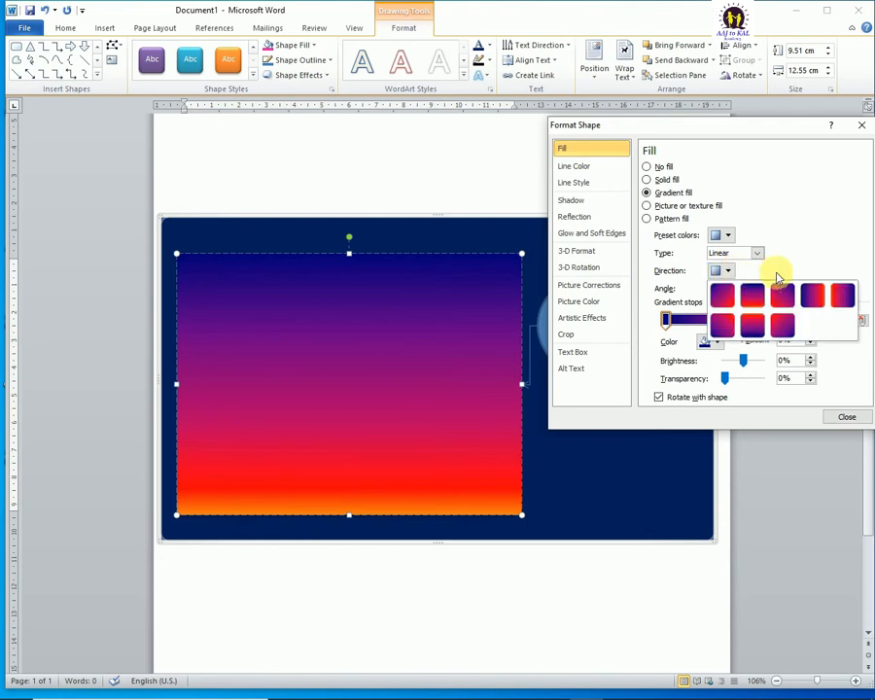
click(783, 293)
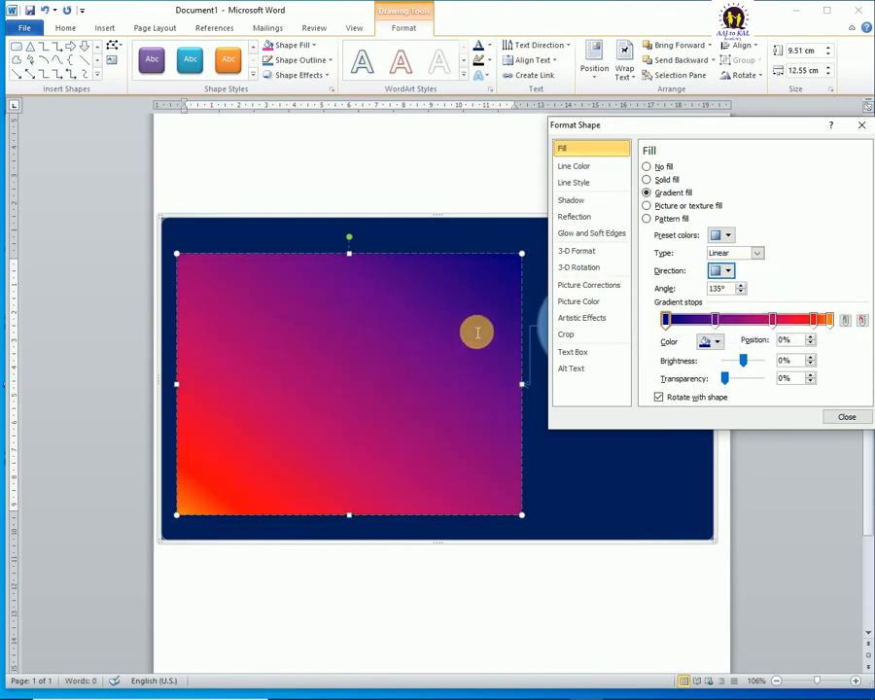
Step: Set the linear gradient to run from left to right at 0° across the rectangle
click(728, 272)
click(827, 290)
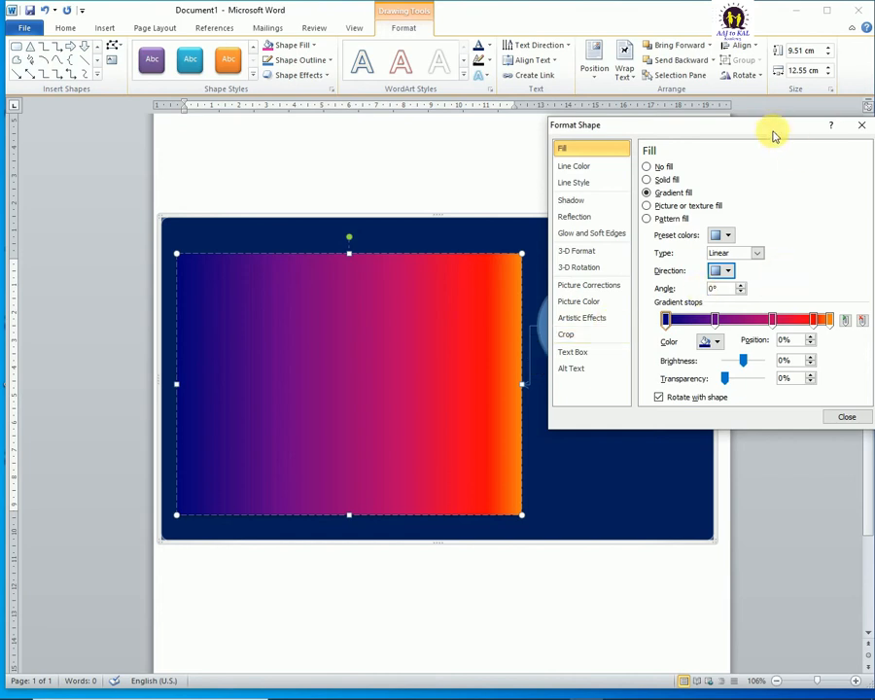
drag(774, 134, 767, 85)
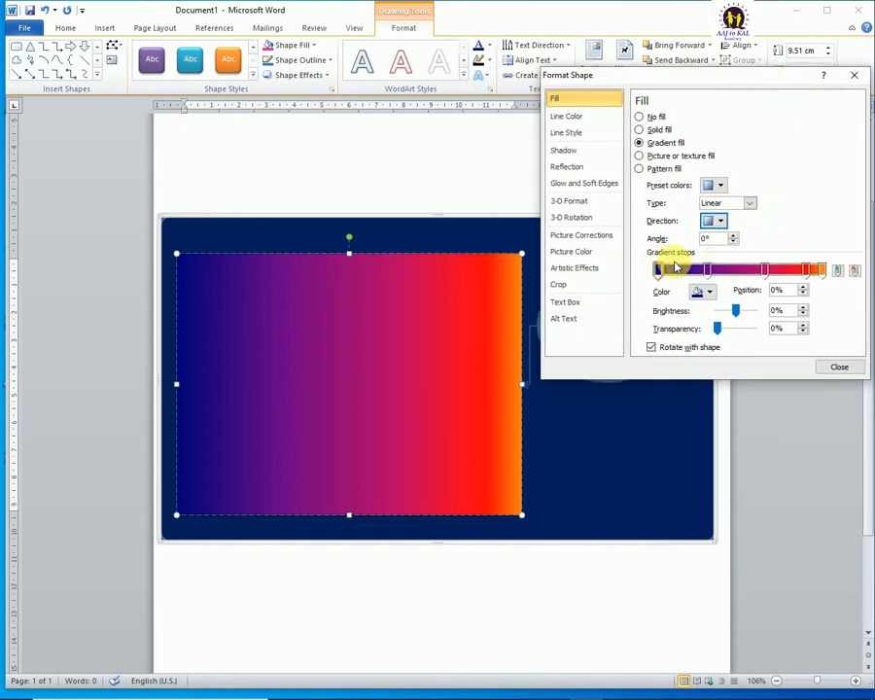
Step: Try out selecting the first two gradient stops, and recolour the first stop at position 0% black
drag(661, 268, 642, 276)
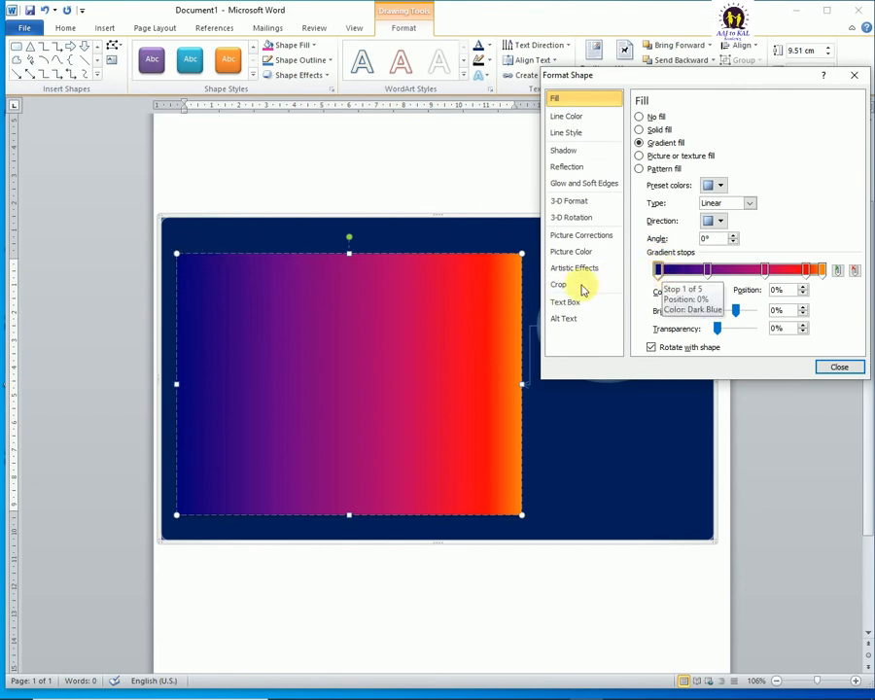
click(708, 273)
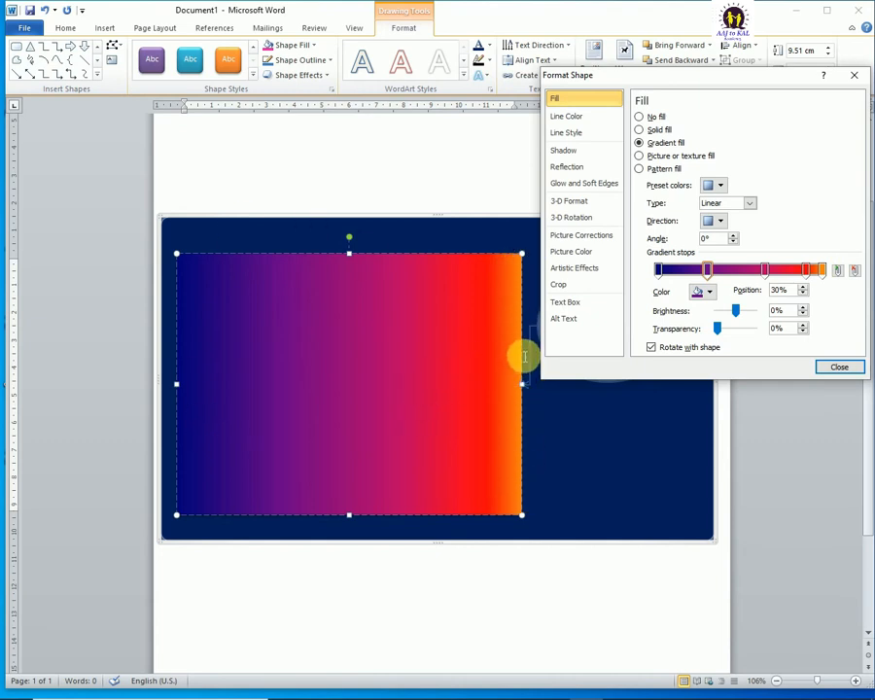
click(660, 272)
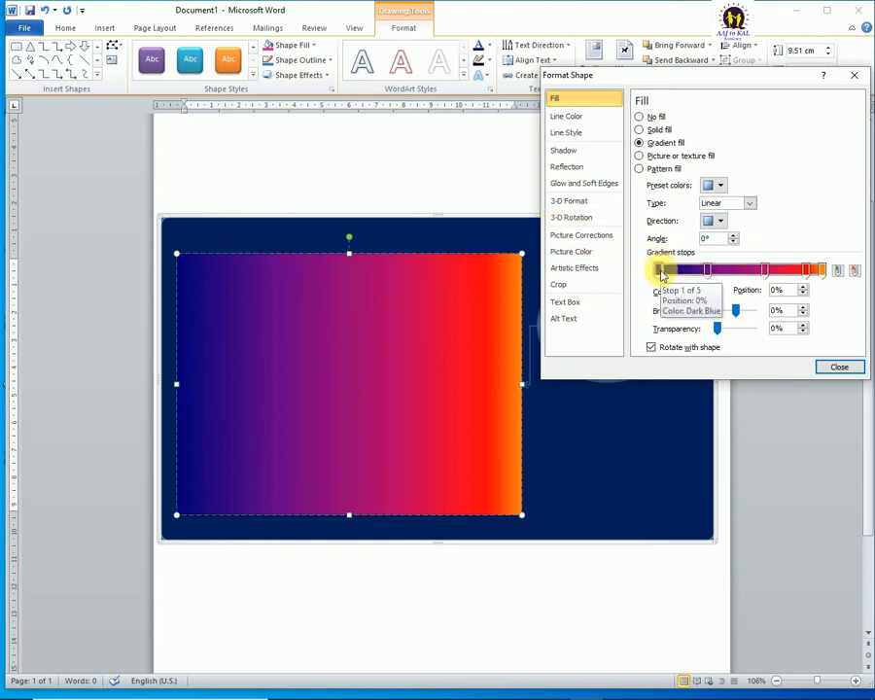
click(708, 294)
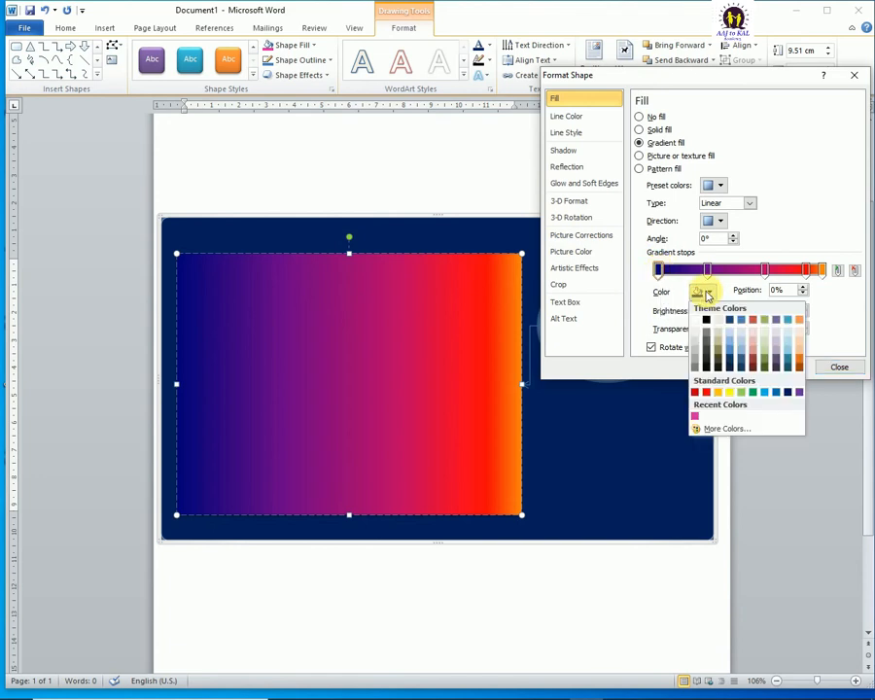
click(706, 324)
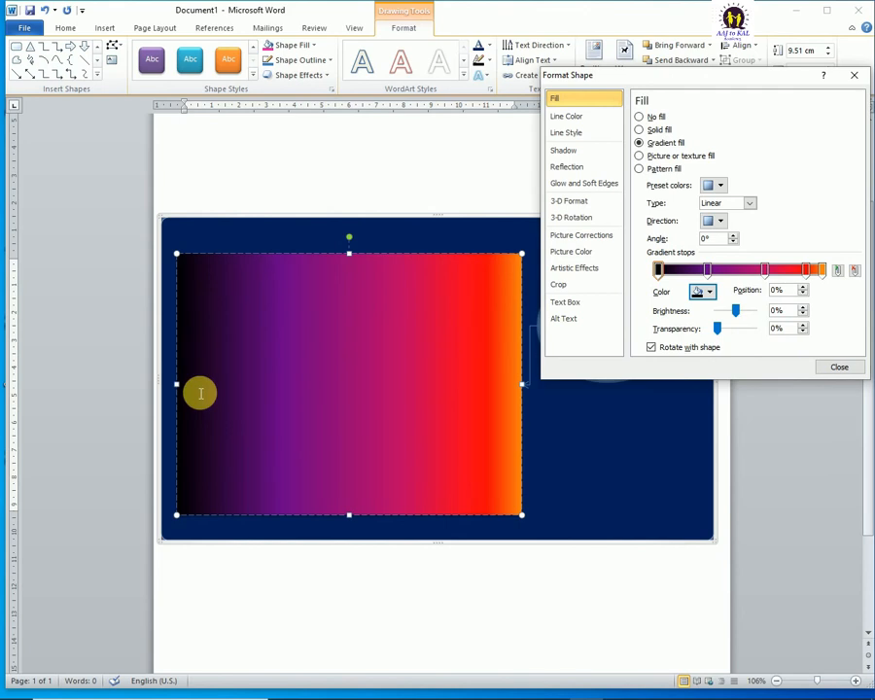
Step: Recolour the first gradient stop Dark Green, shift it to about 4% and return it to position 0%
click(708, 293)
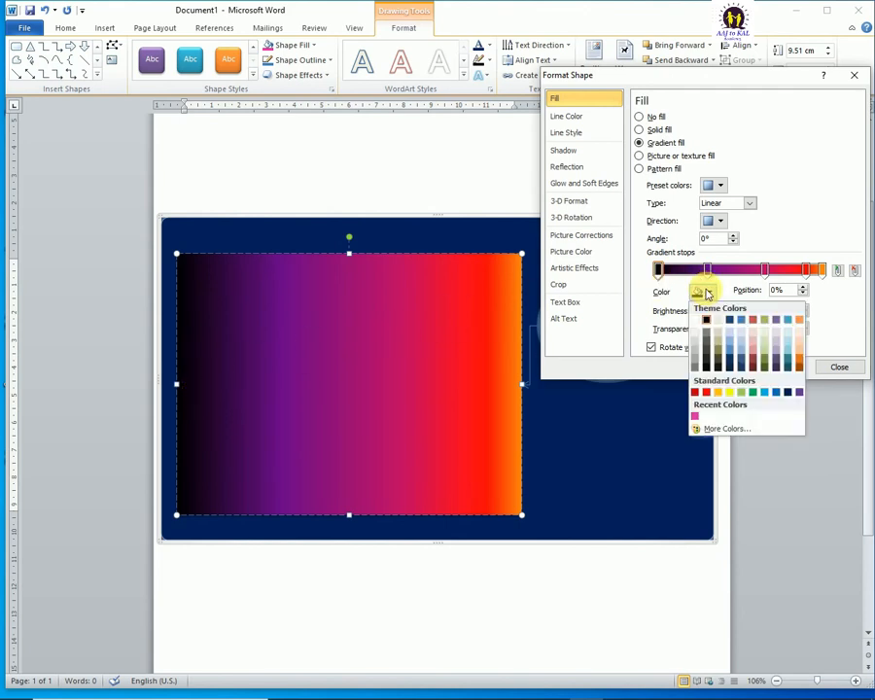
click(755, 392)
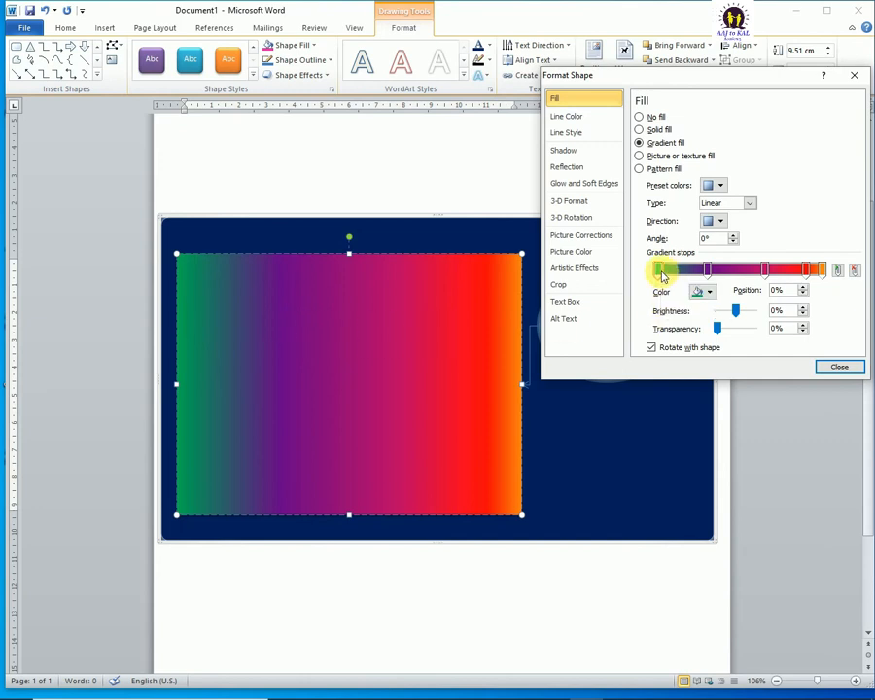
mouse_move(672, 275)
mouse_down()
mouse_move(706, 276)
mouse_move(659, 276)
mouse_up()
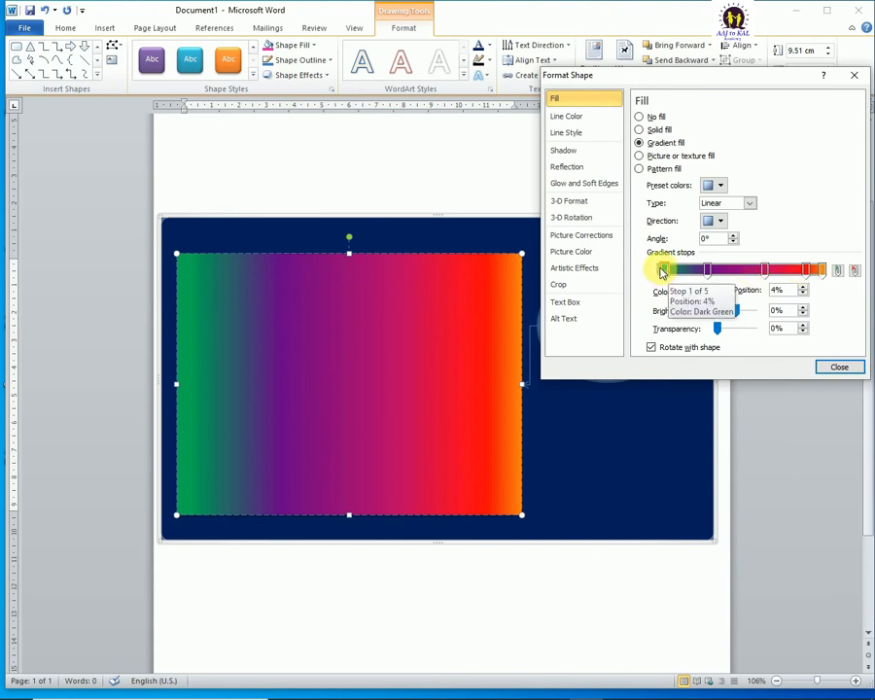
mouse_move(661, 272)
mouse_down()
mouse_move(653, 274)
mouse_move(831, 277)
mouse_move(767, 268)
mouse_move(648, 276)
mouse_up()
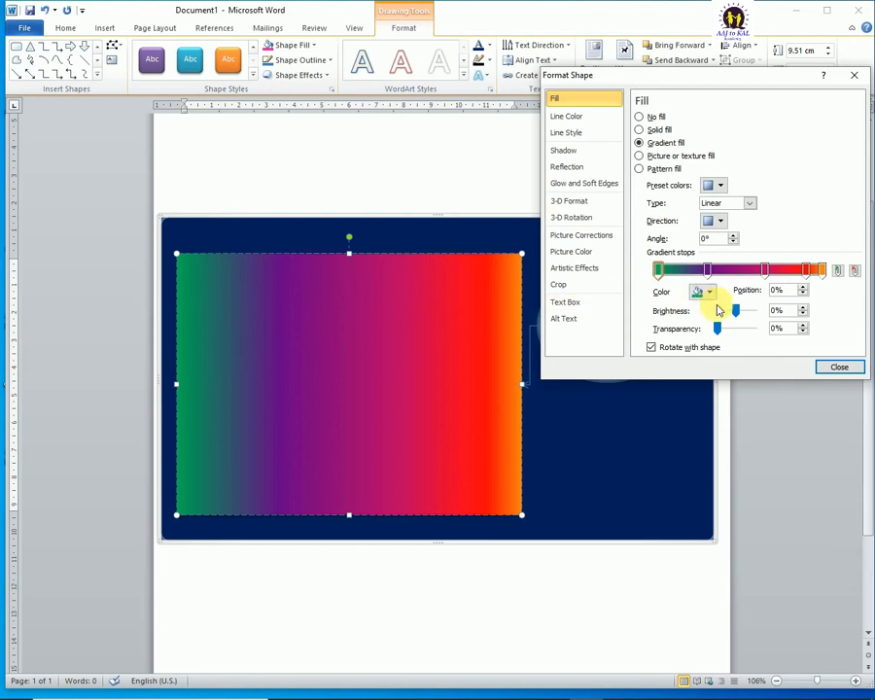
Step: Try brightness values of 100% and about -41% on the dark green gradient stop, and reset its brightness to 0%
drag(738, 308, 761, 318)
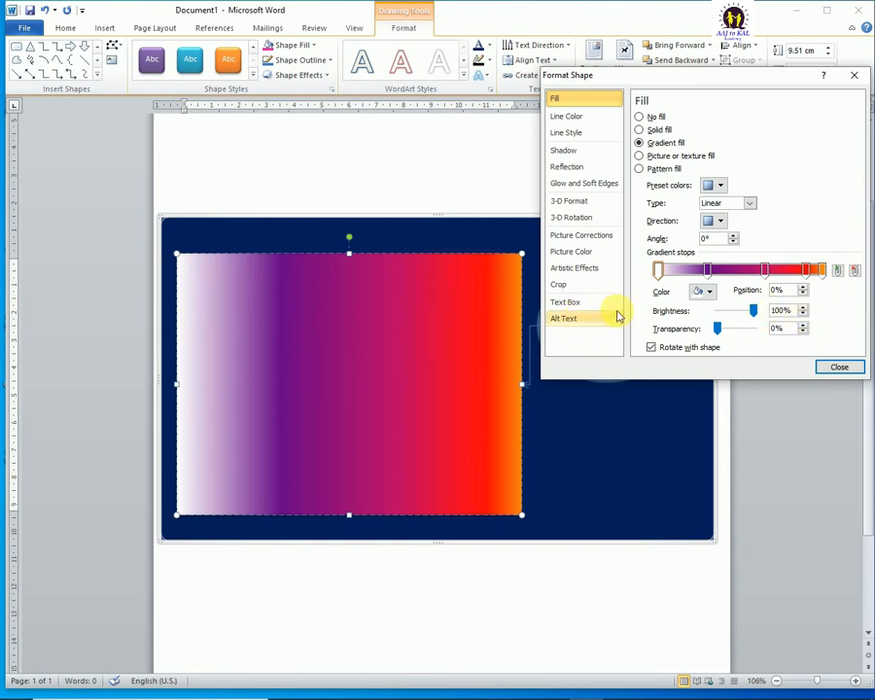
drag(755, 309, 736, 313)
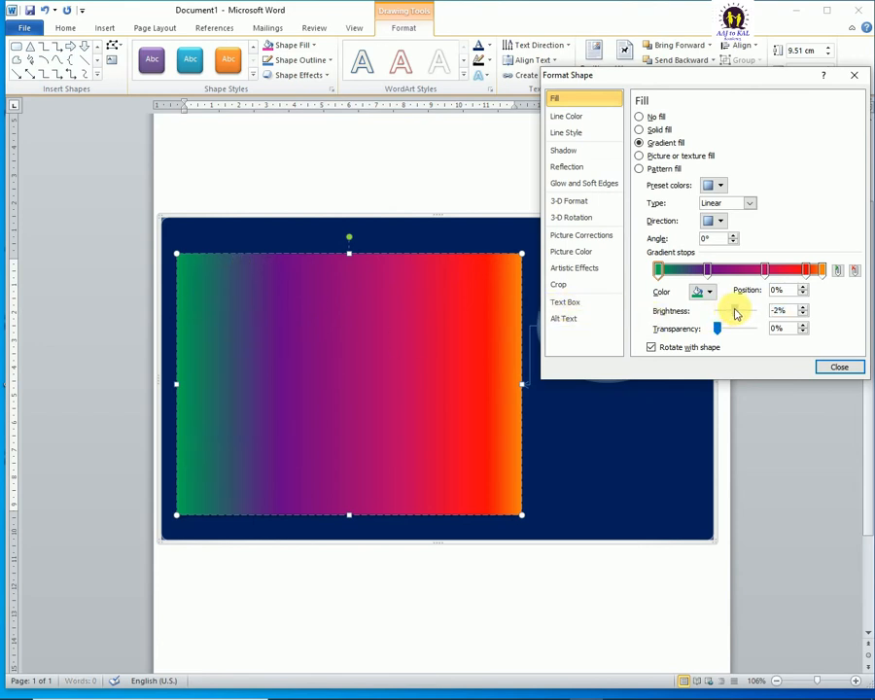
drag(736, 312, 734, 312)
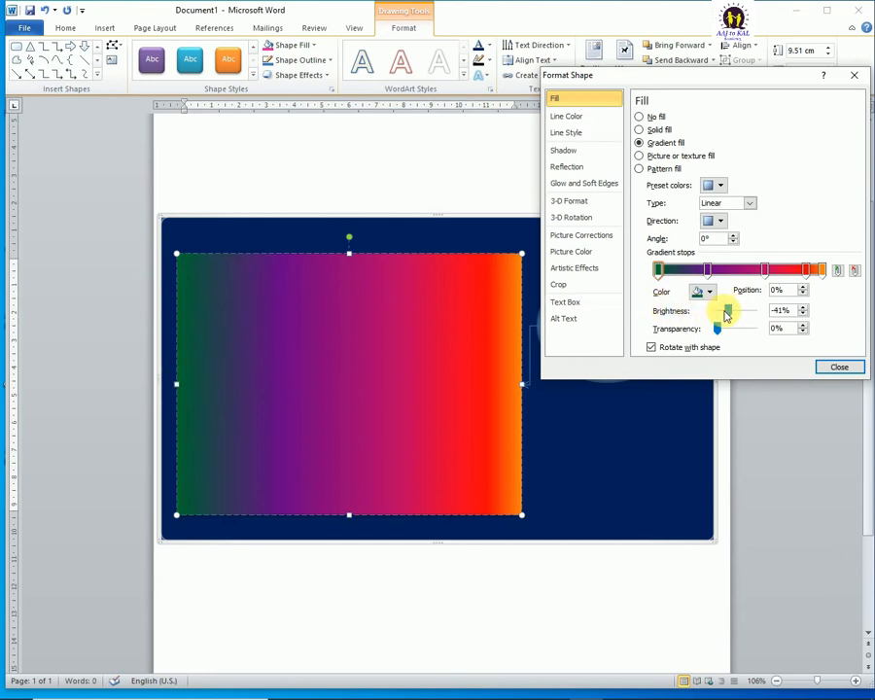
double_click(783, 309)
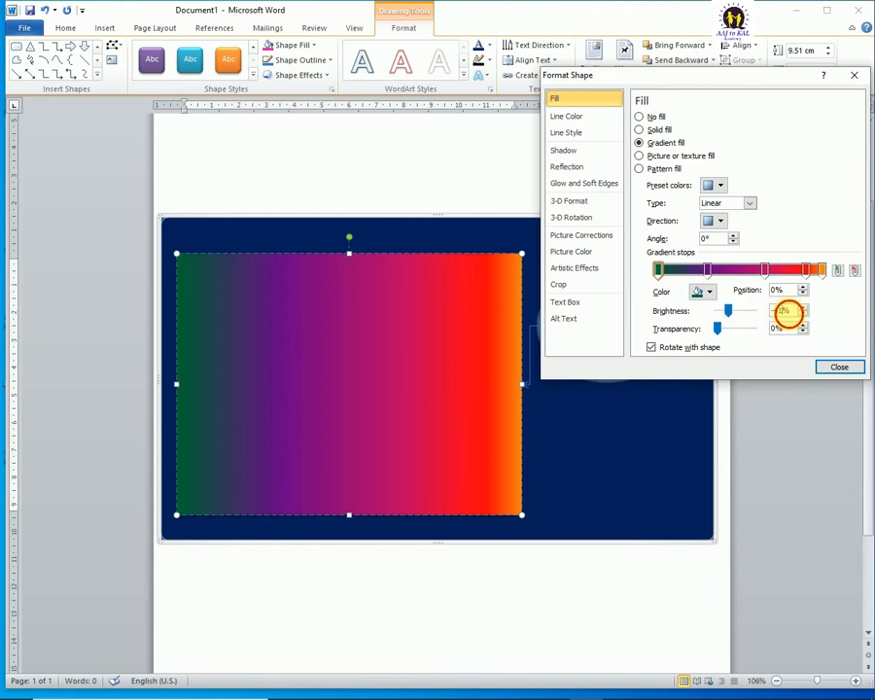
text(0)
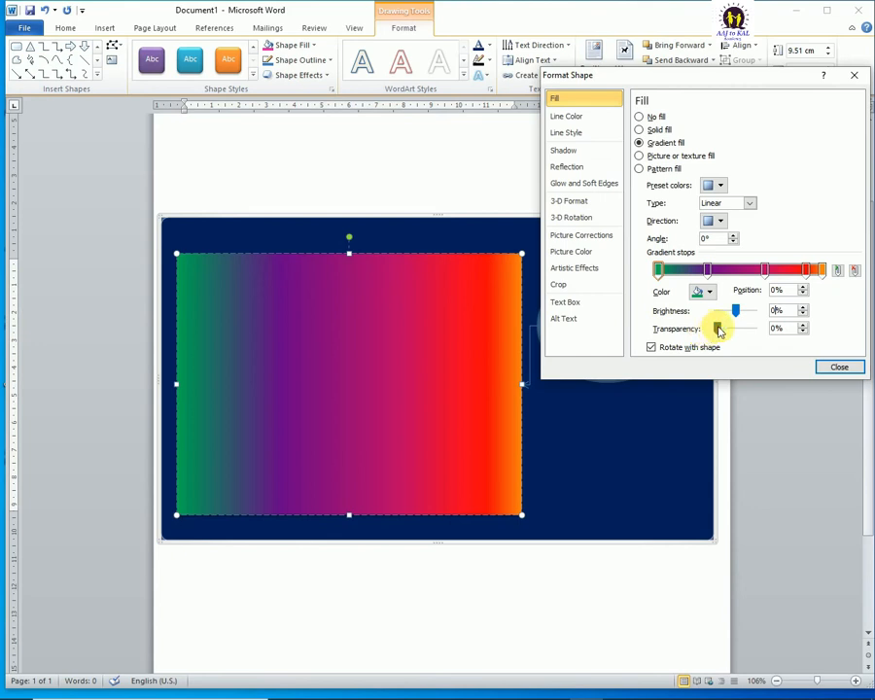
Step: Try 100% transparency on the dark green gradient stop and reset its transparency to 0%
drag(720, 331, 765, 332)
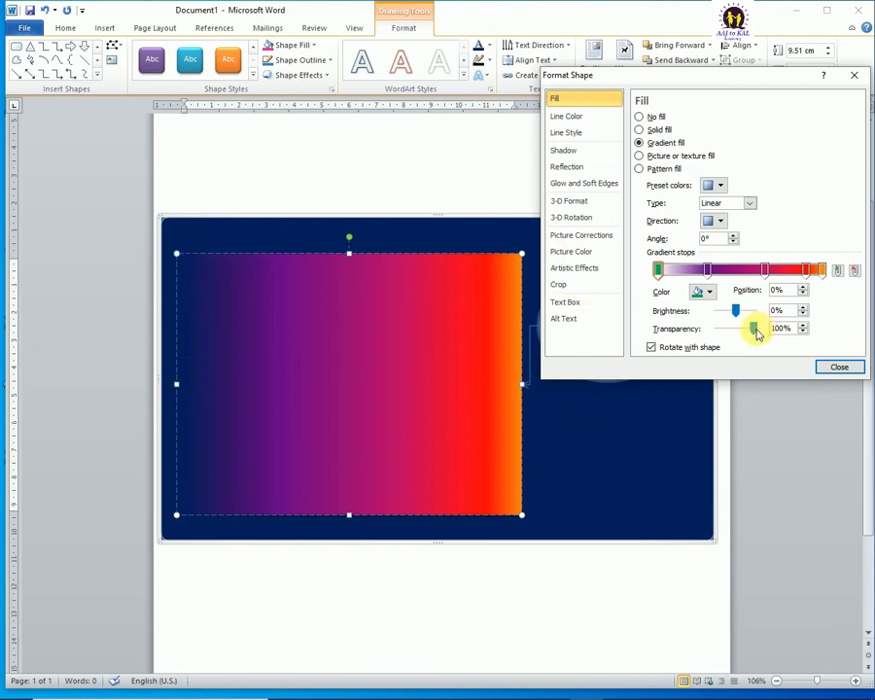
drag(757, 333, 704, 333)
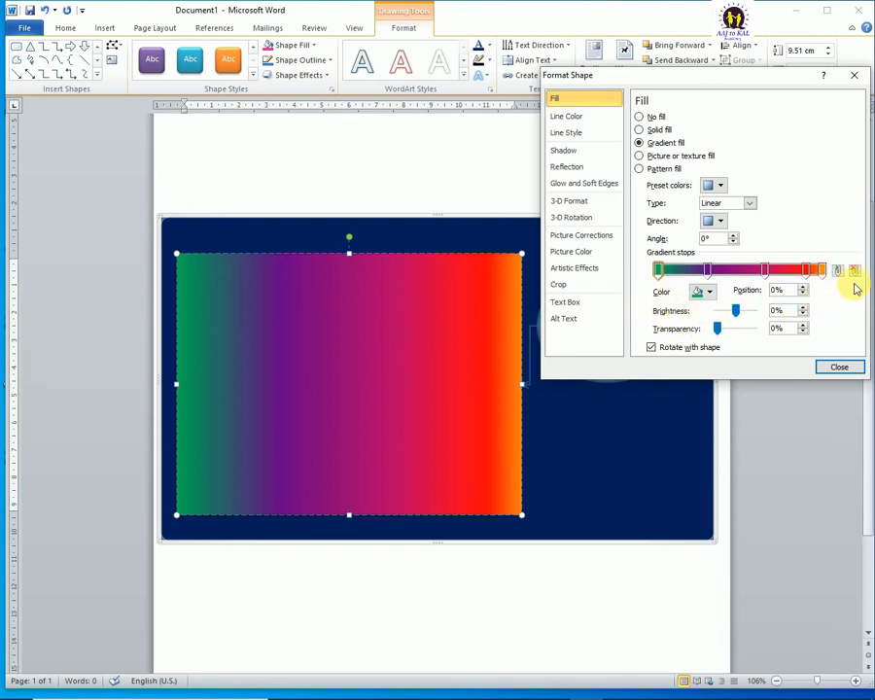
Step: Add a gradient stop at 47%, and remove it together with the other intermediate stops, leaving only the green and orange end stops
click(736, 270)
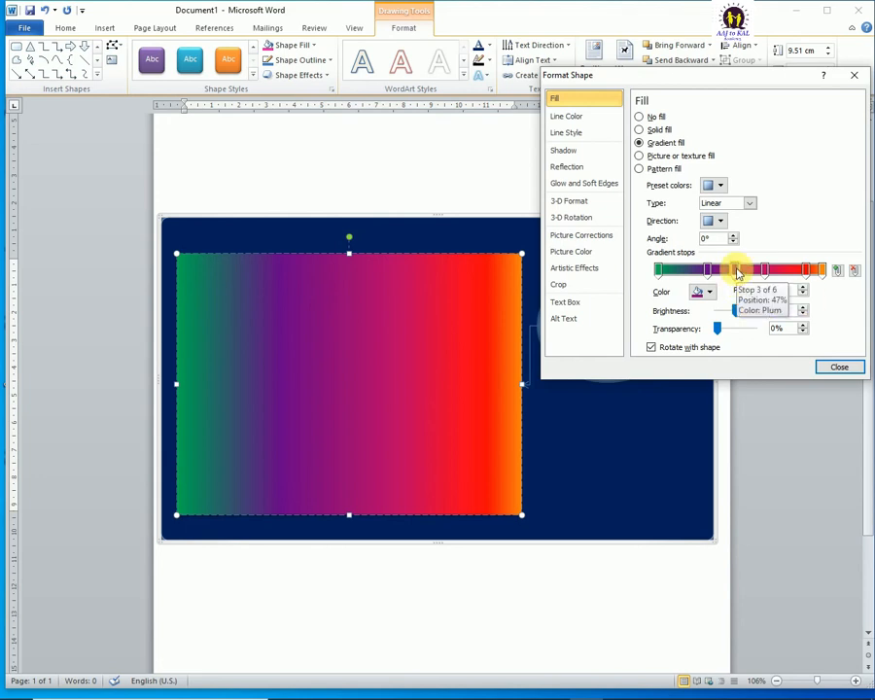
click(856, 271)
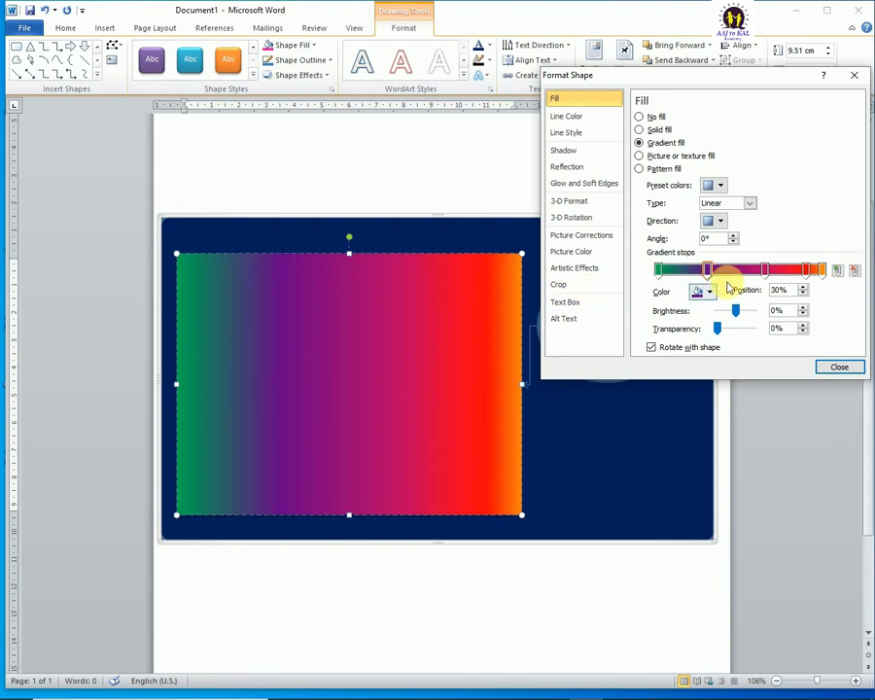
click(855, 271)
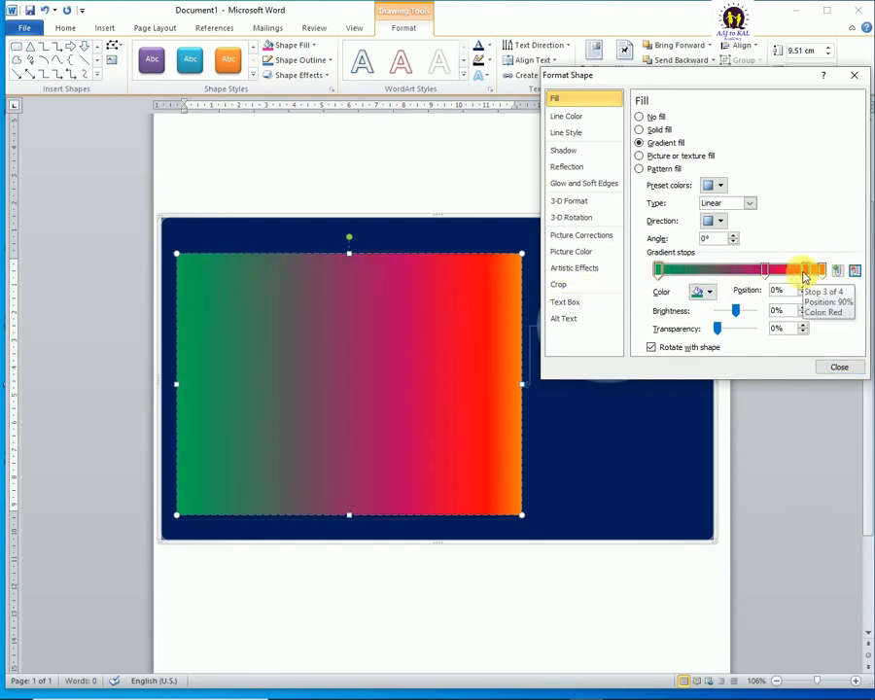
click(854, 272)
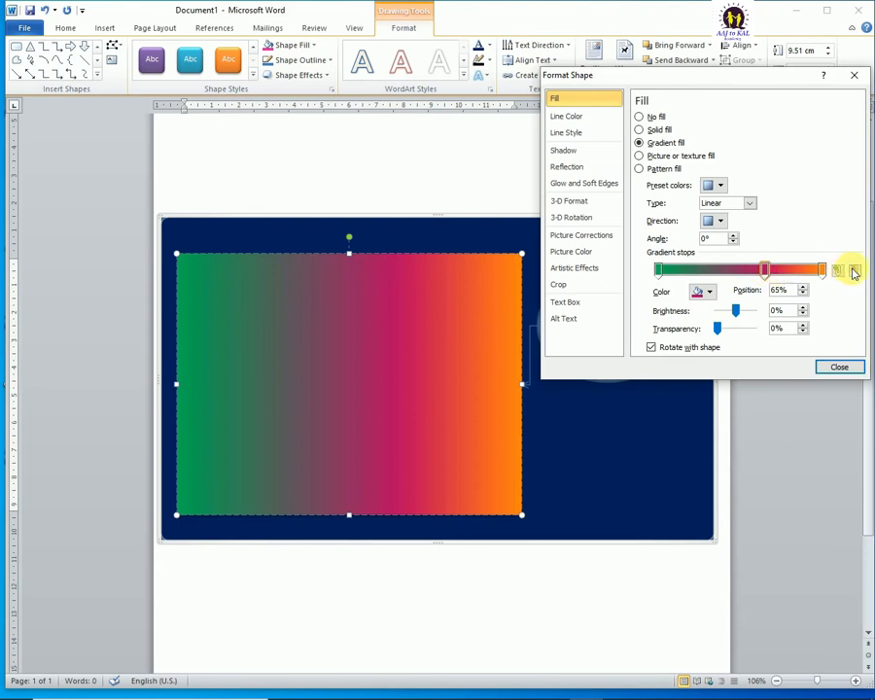
click(855, 272)
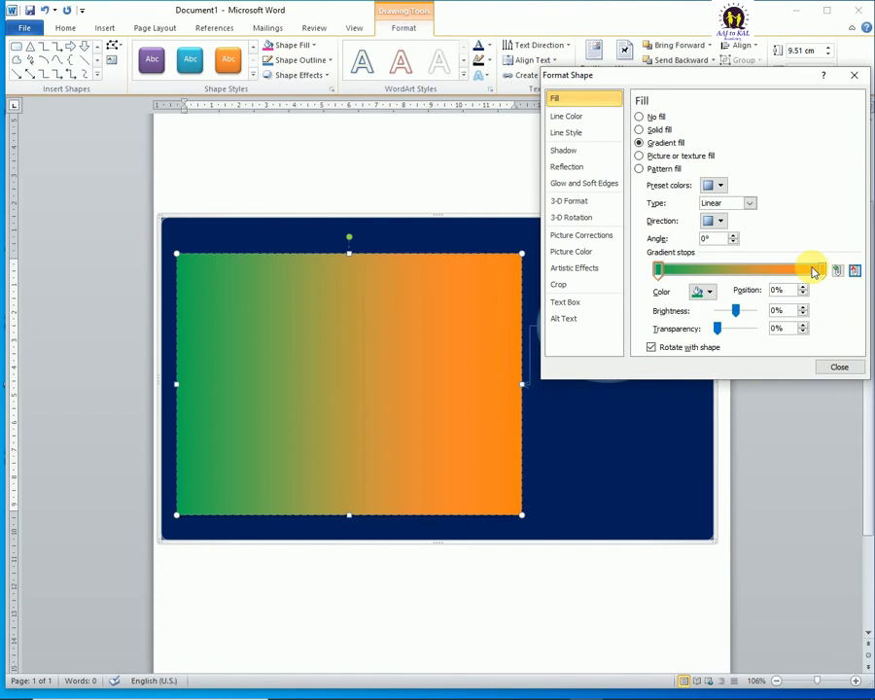
Step: Select the green and orange end stops in turn, ending on the orange stop at position 100%
click(821, 272)
click(662, 272)
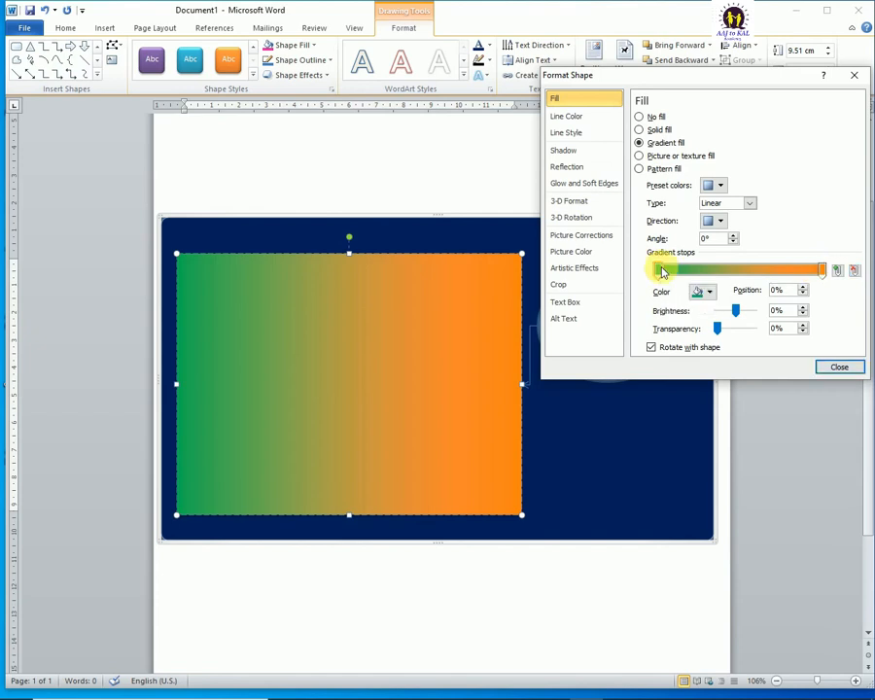
click(823, 271)
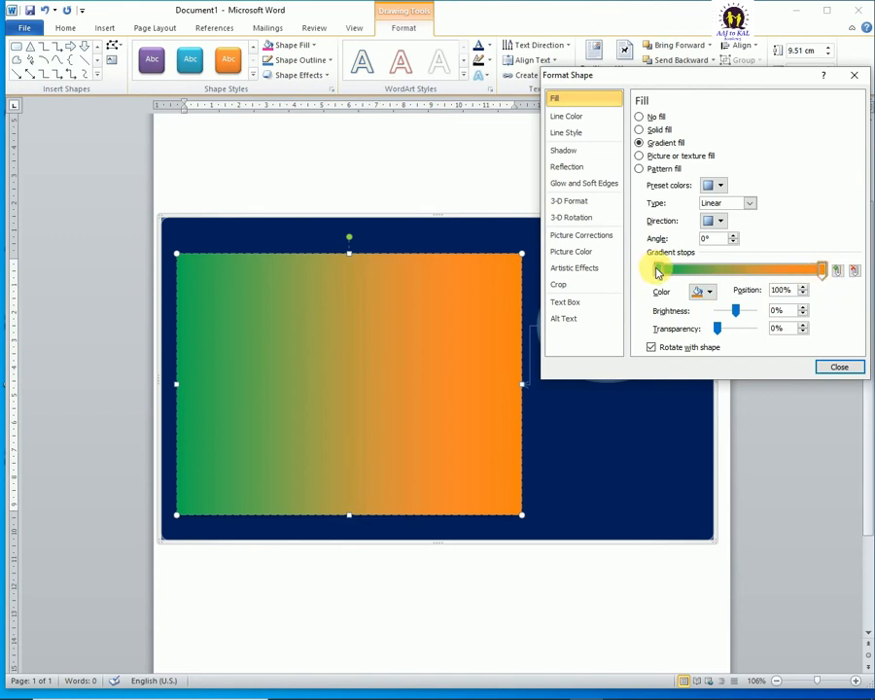
click(658, 272)
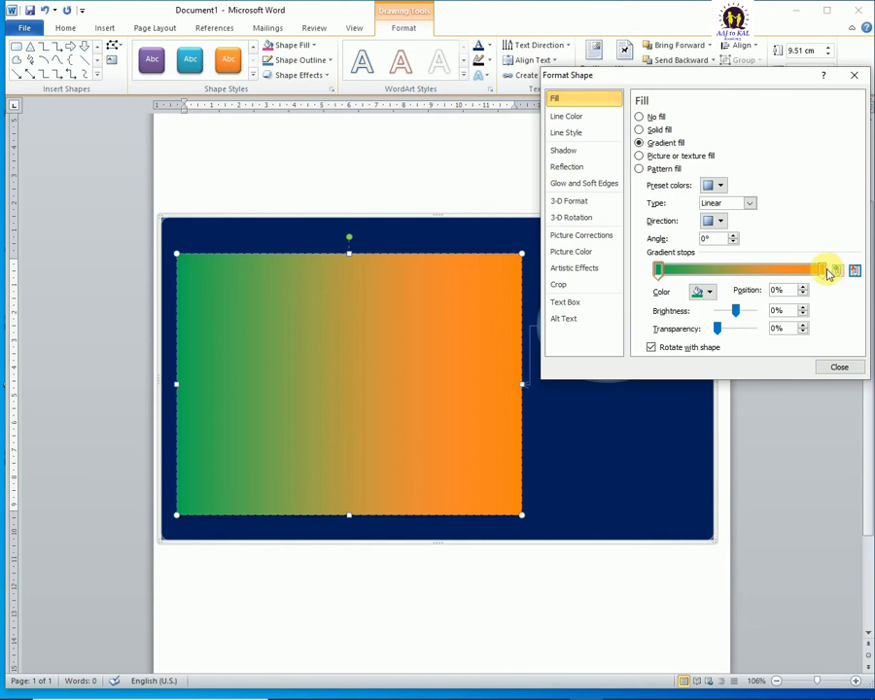
click(826, 272)
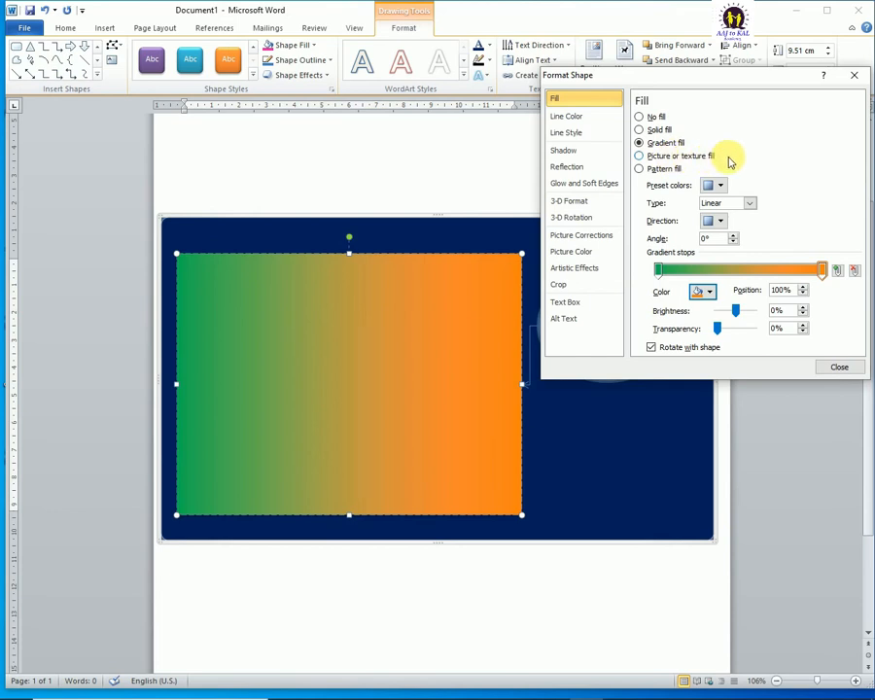
Step: Switch the rectangle to a picture or texture fill and apply the striped brown wood texture
click(641, 156)
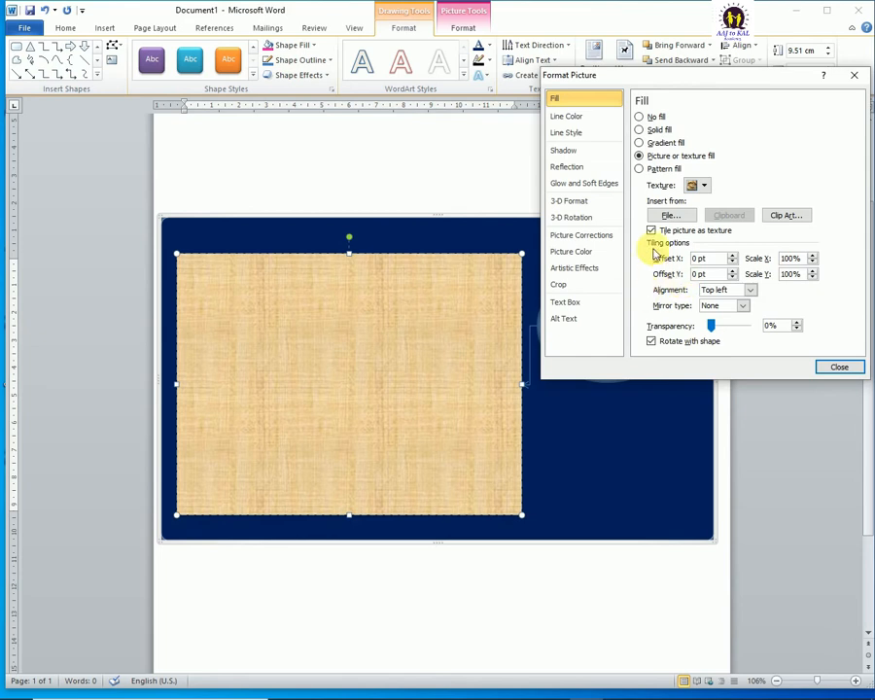
click(704, 186)
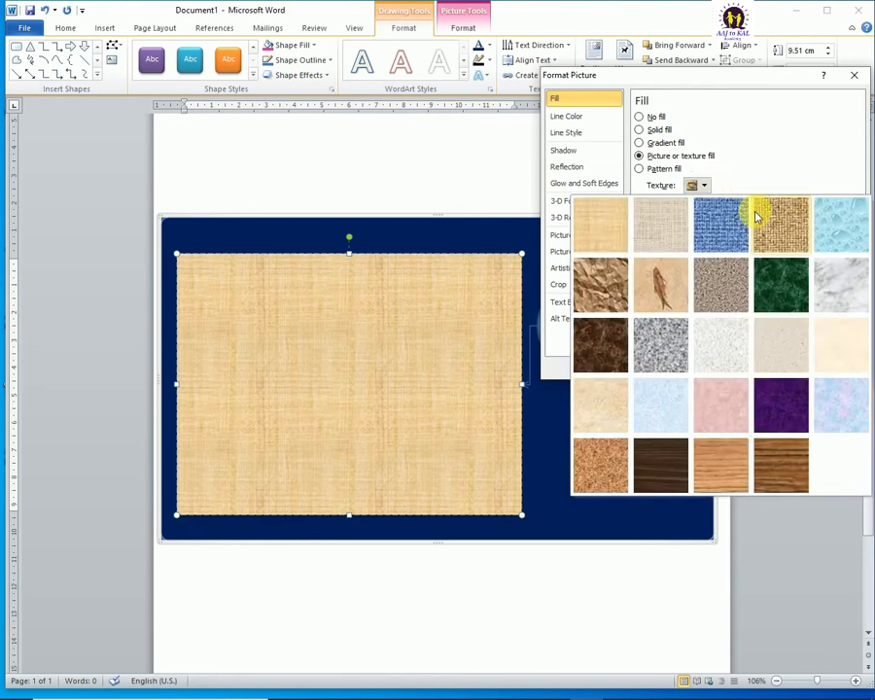
click(781, 465)
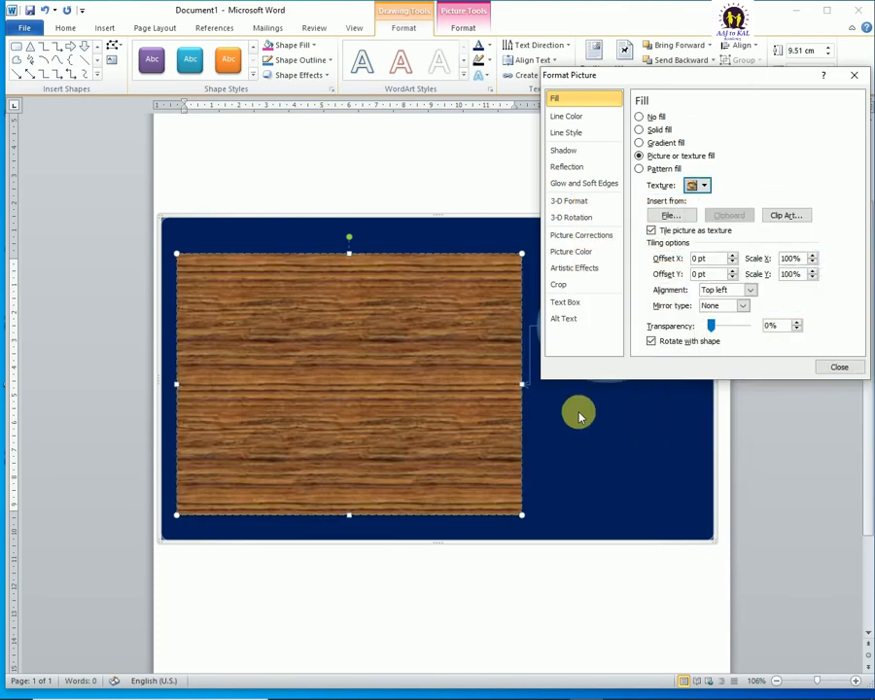
Step: Try the Purple mesh, green marble and fish fossil textures on the rectangle
click(694, 185)
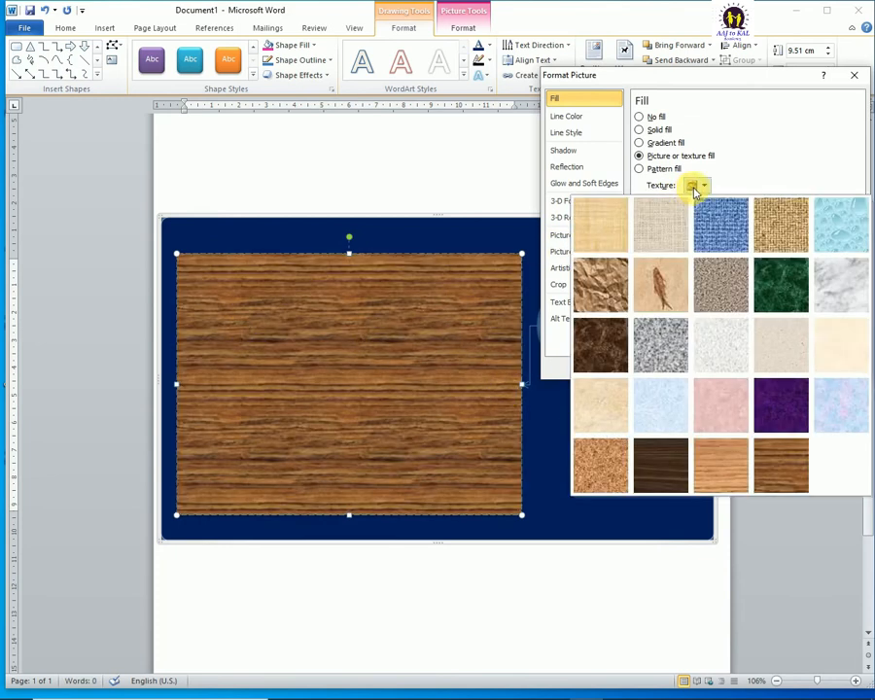
click(783, 415)
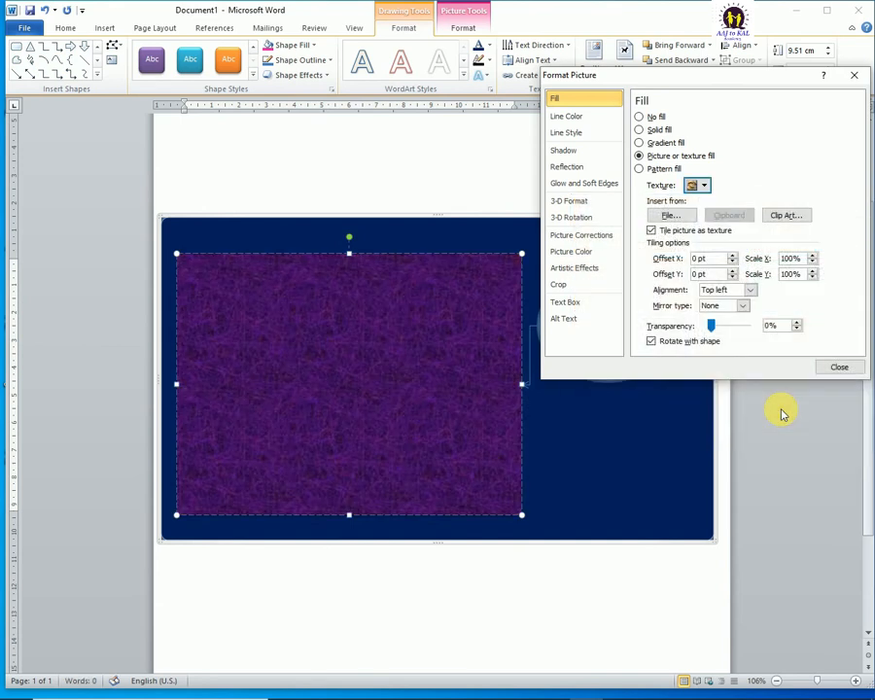
click(704, 187)
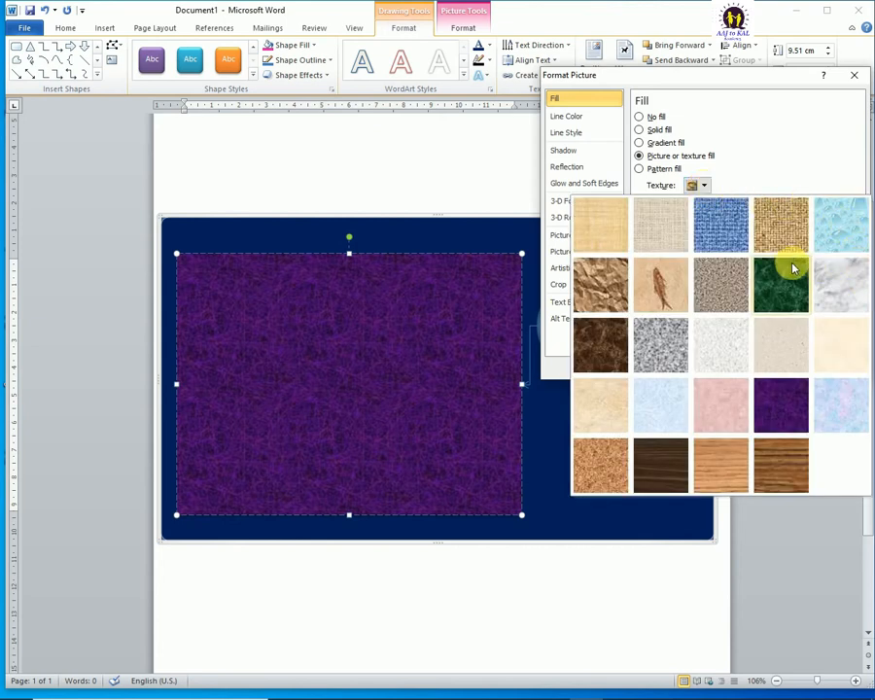
click(780, 277)
click(696, 184)
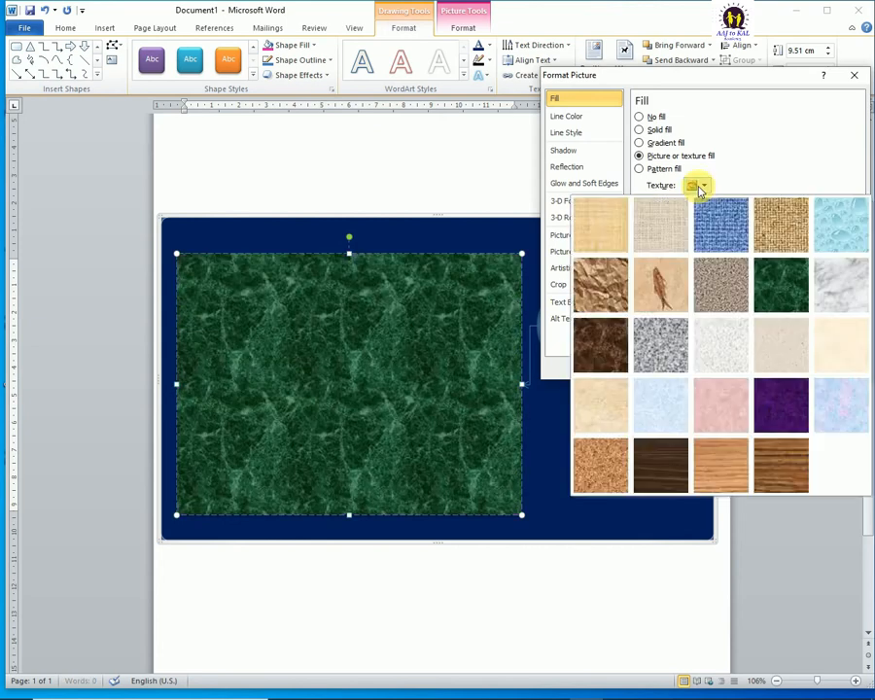
click(661, 285)
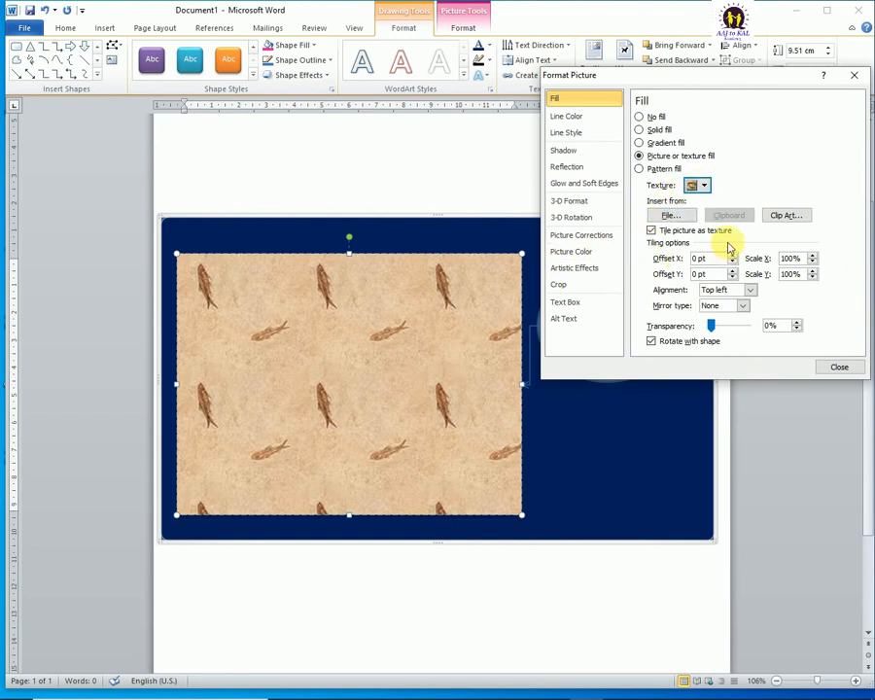
click(670, 216)
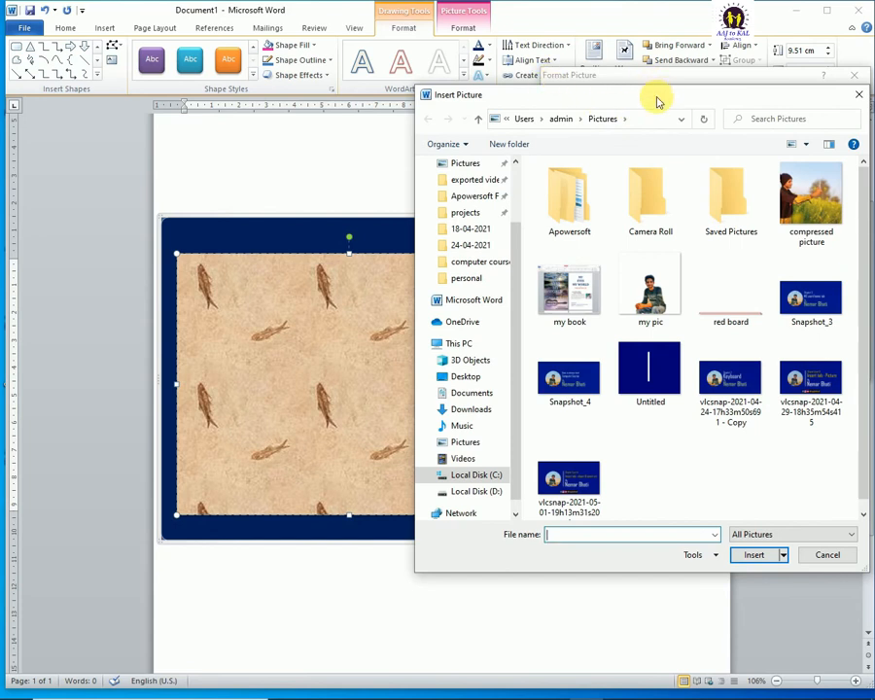
drag(654, 97, 577, 78)
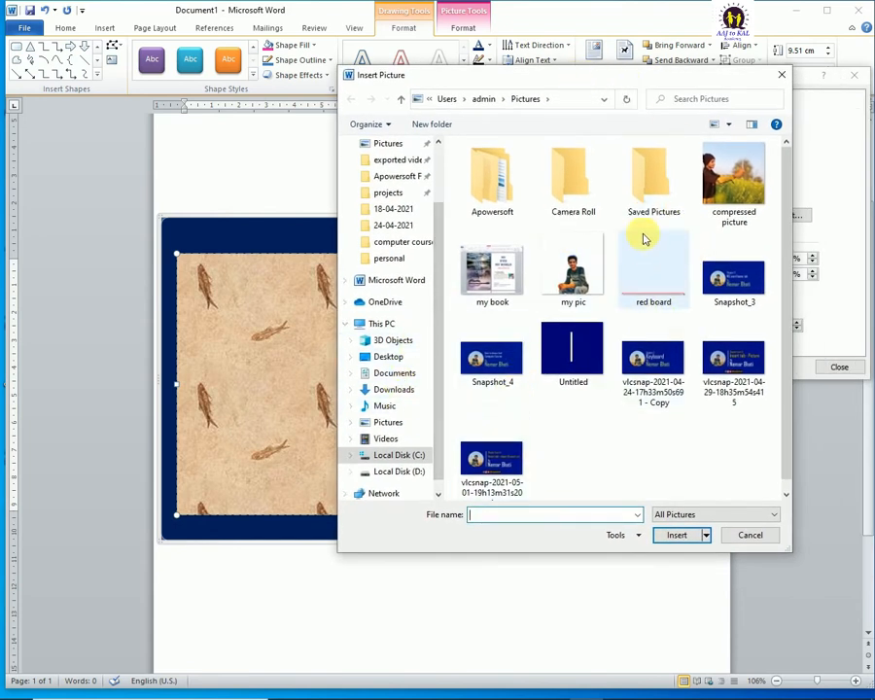
click(778, 75)
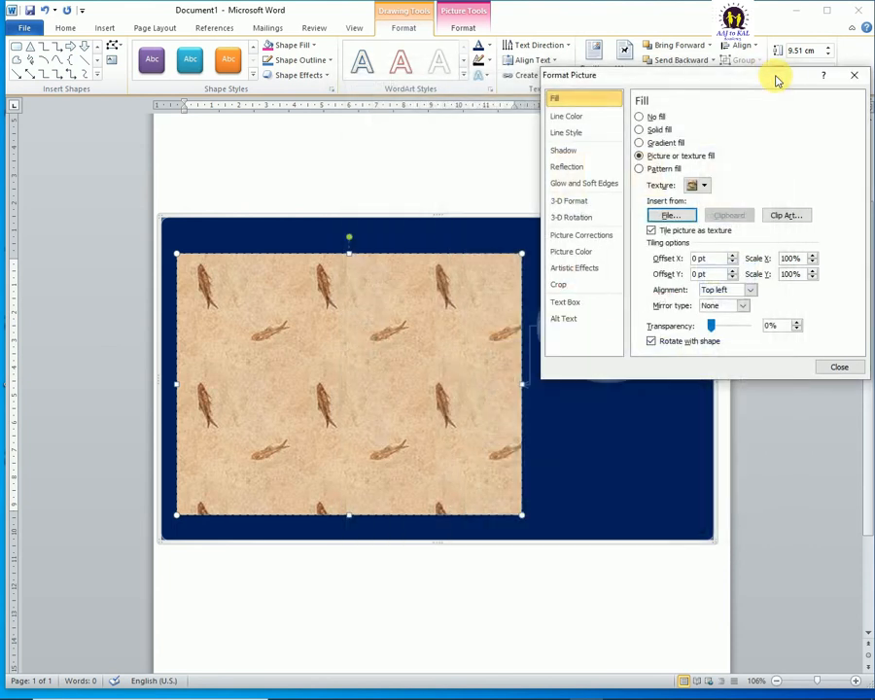
Step: Fill the rectangle with the clip art picture of a businesswoman carrying a briefcase
click(778, 218)
drag(486, 205, 698, 174)
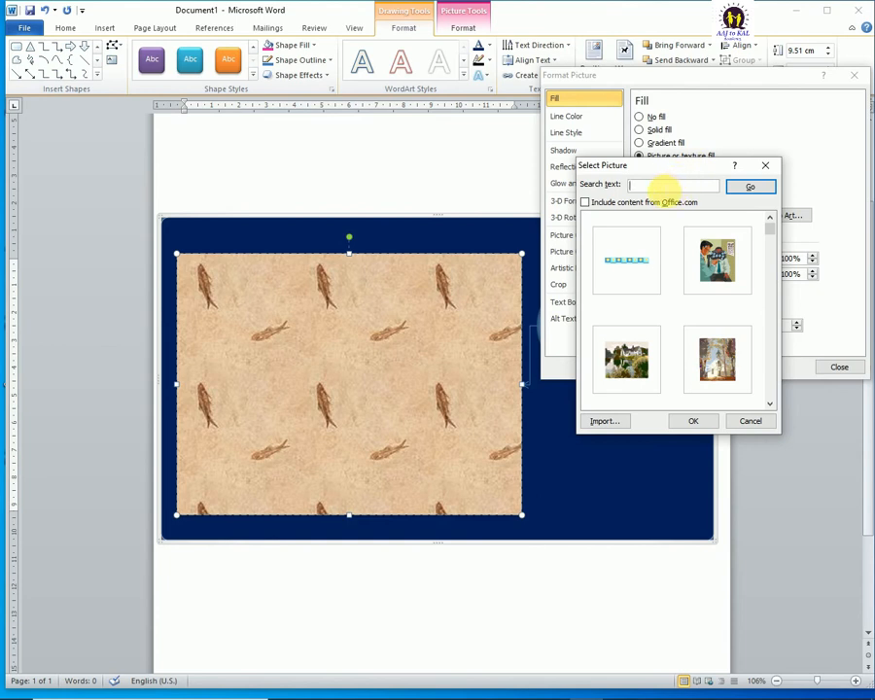
click(742, 190)
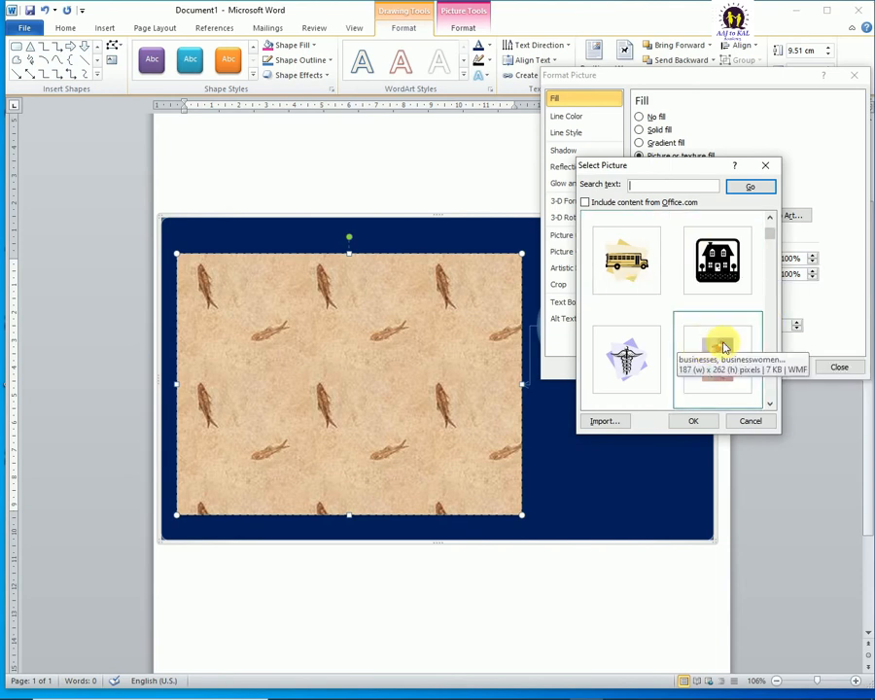
click(718, 352)
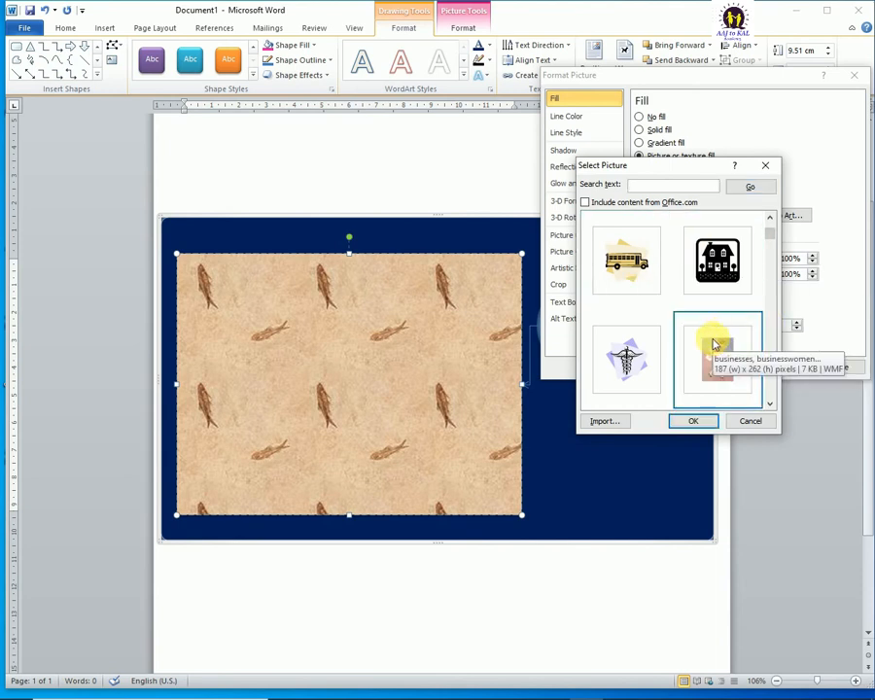
click(691, 420)
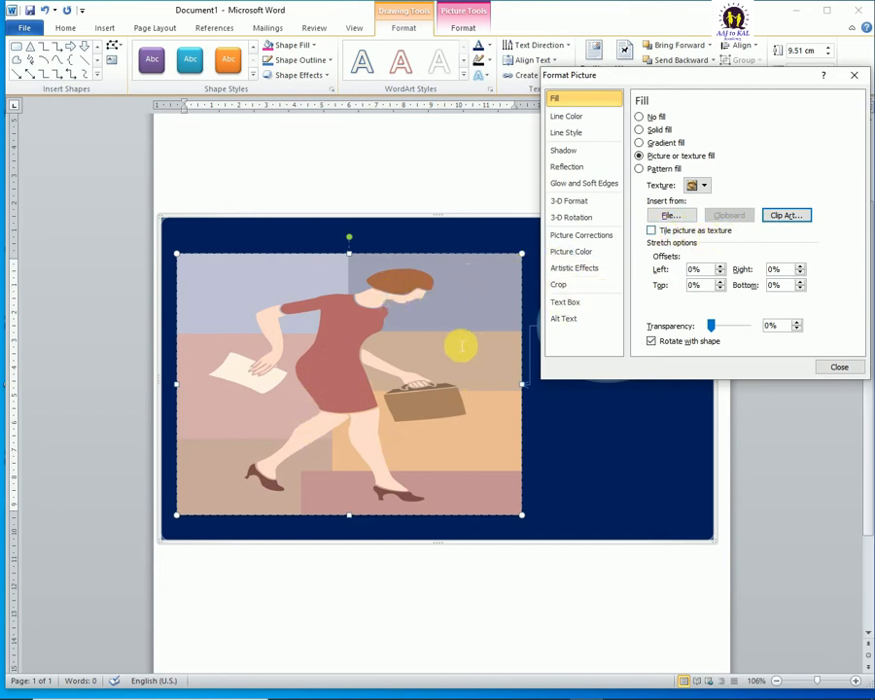
Step: Tile the clip art picture as a texture, with a horizontal offset of 16 pt and a vertical offset of -4 pt
click(652, 230)
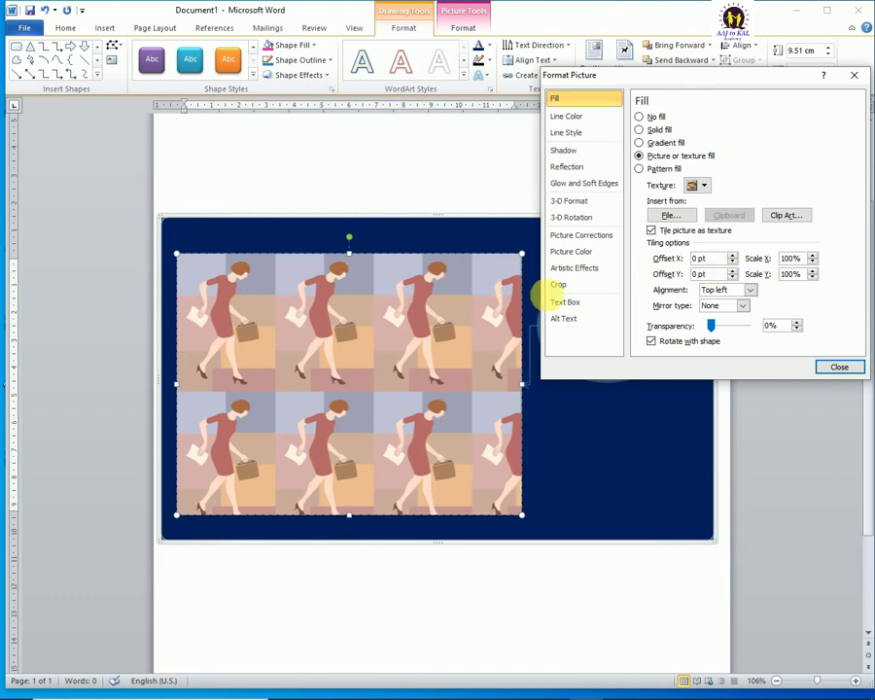
click(732, 257)
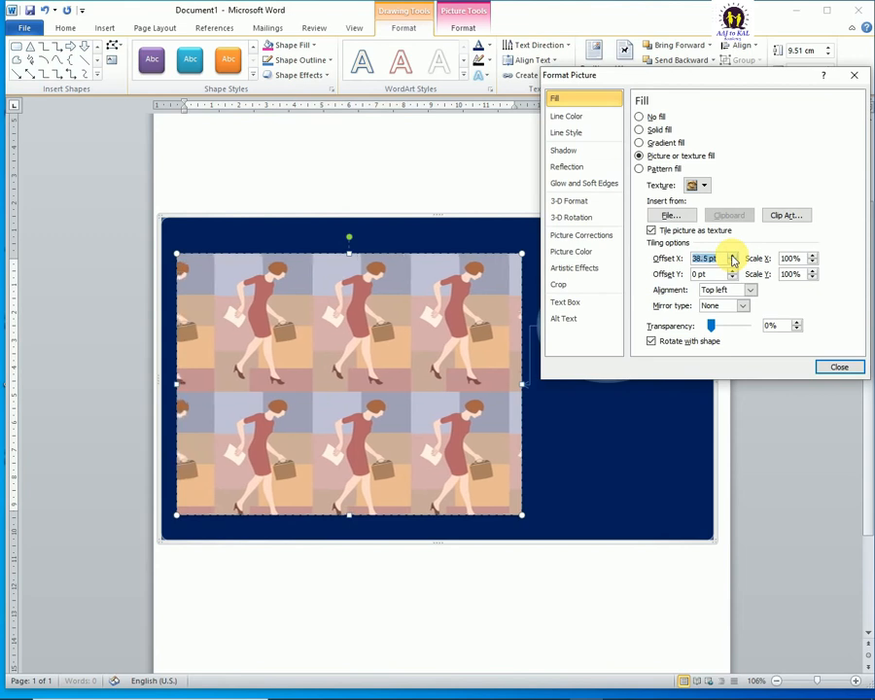
click(732, 272)
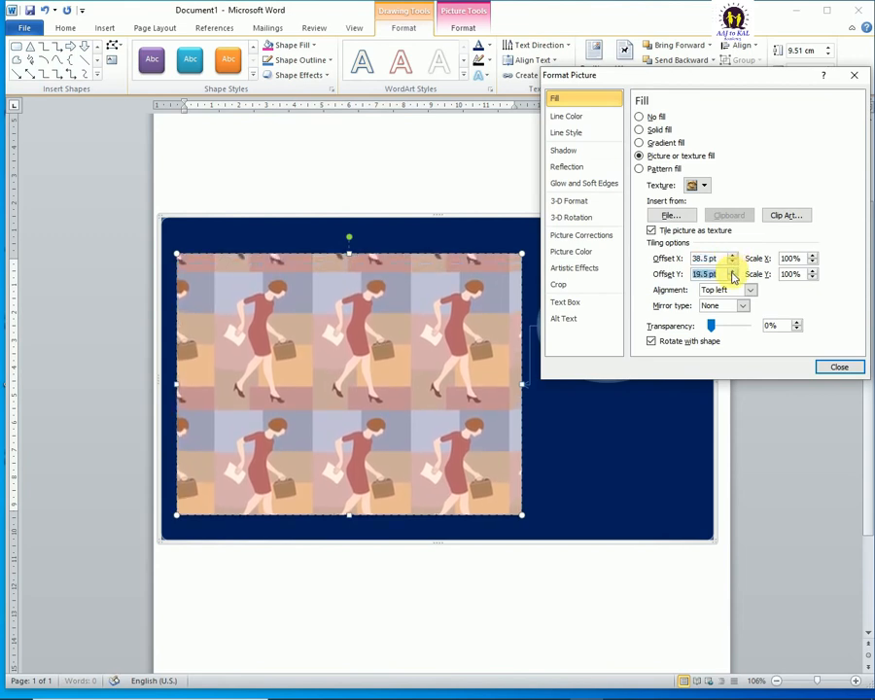
click(733, 278)
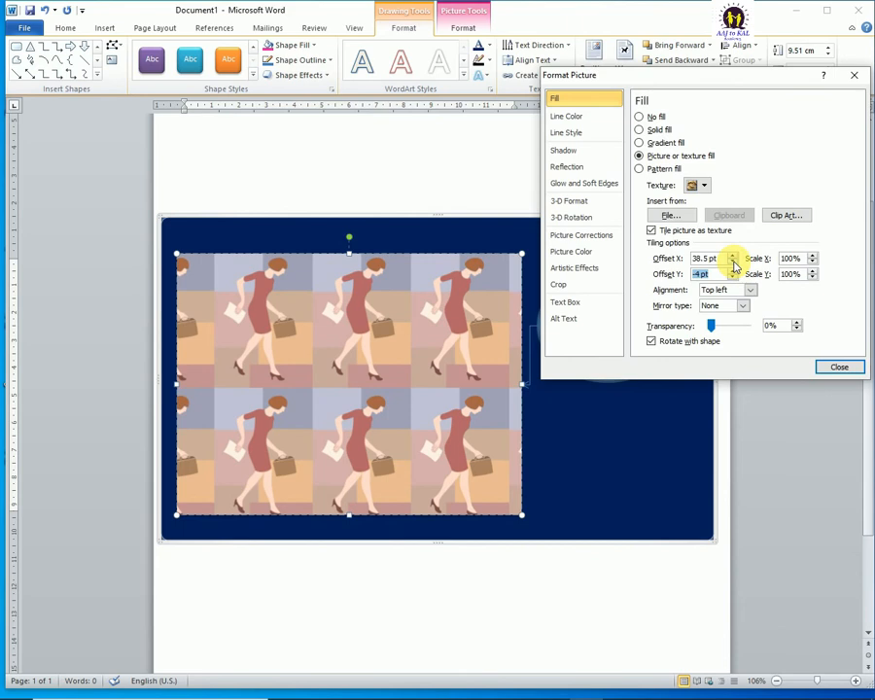
click(734, 263)
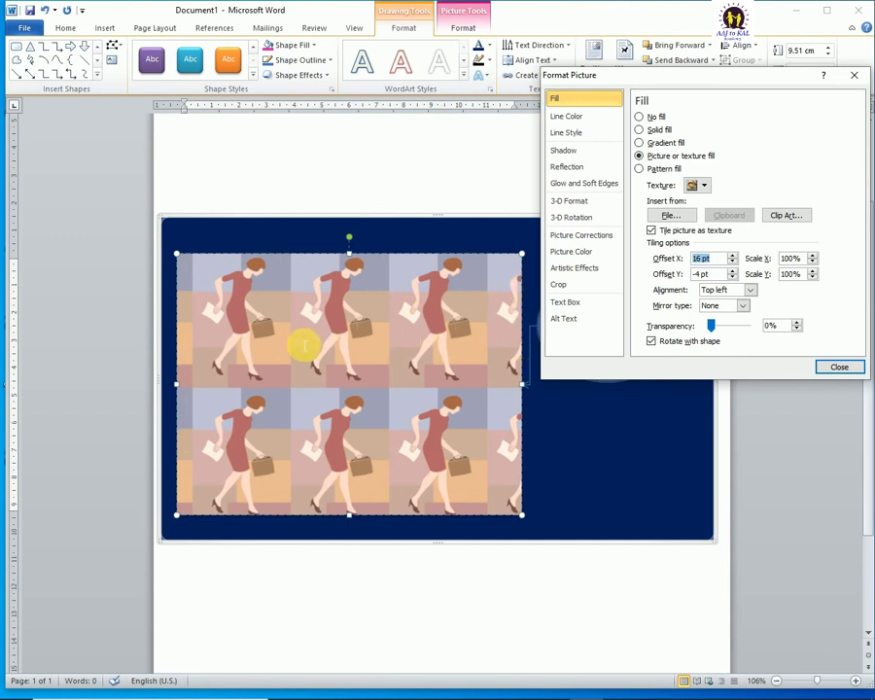
Step: Try reducing the tiles' horizontal scale to 37% and restore it to 100%
click(812, 263)
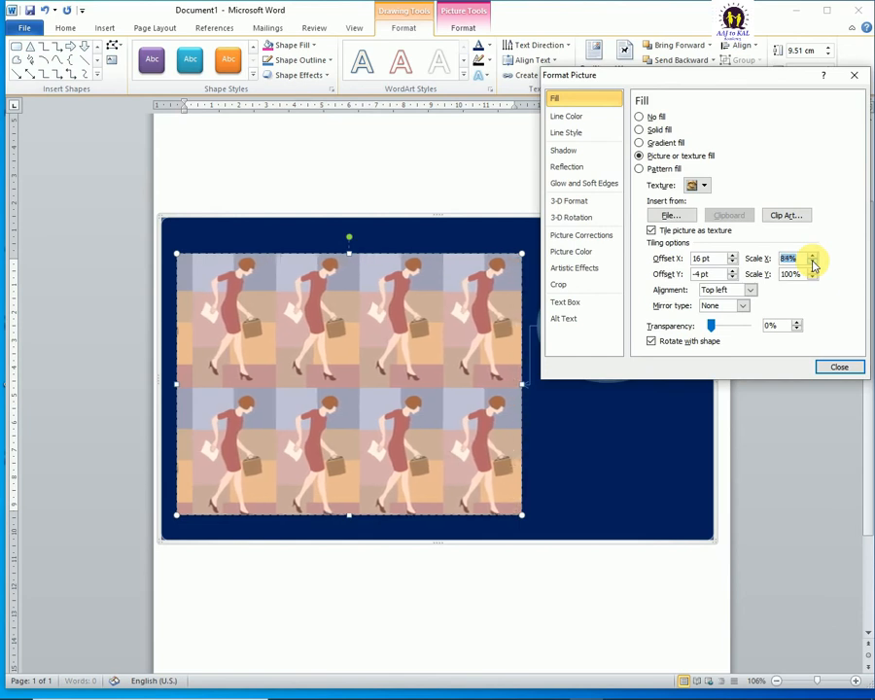
click(812, 263)
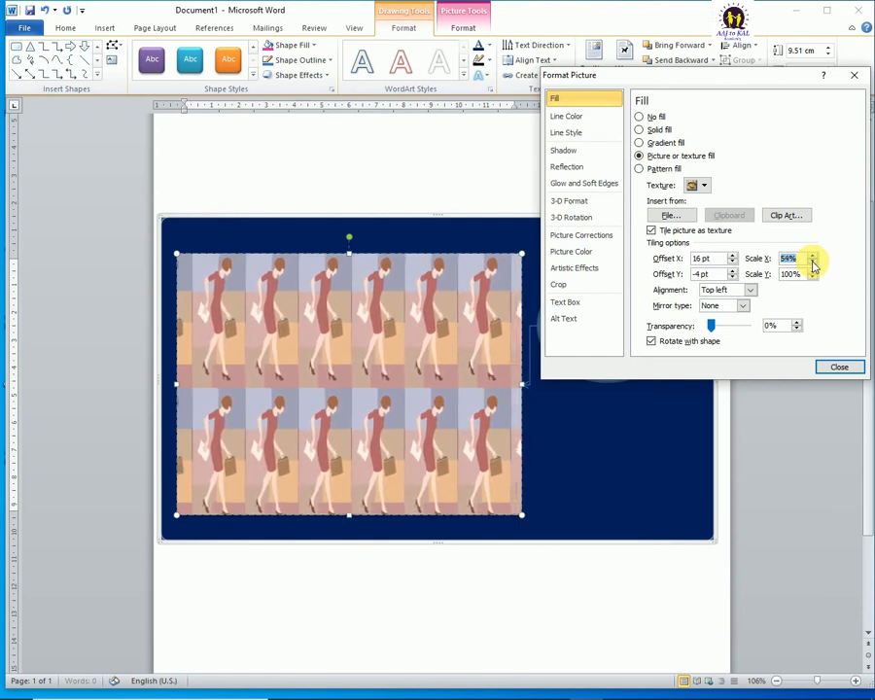
click(812, 262)
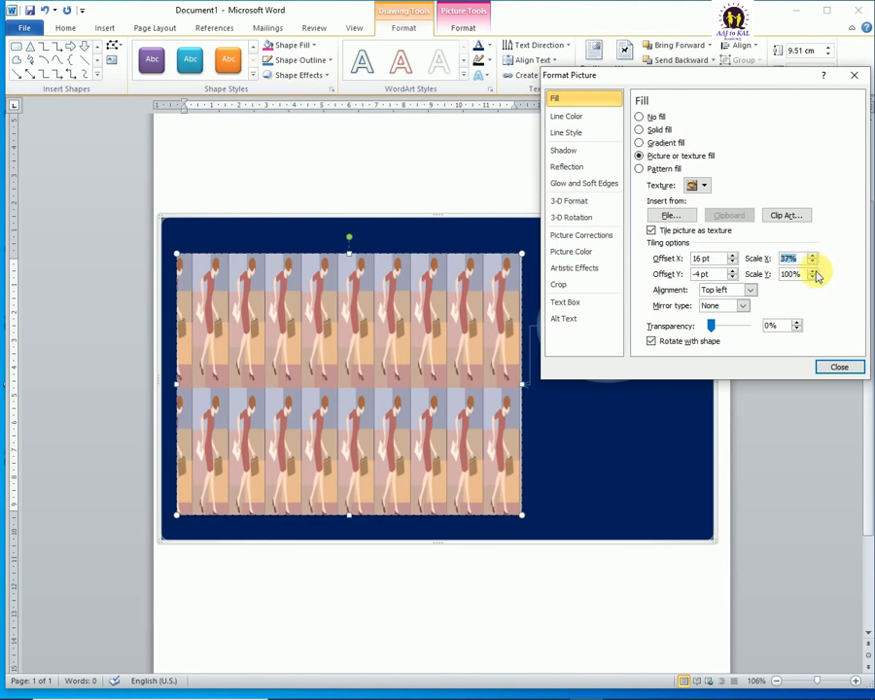
drag(813, 256, 813, 256)
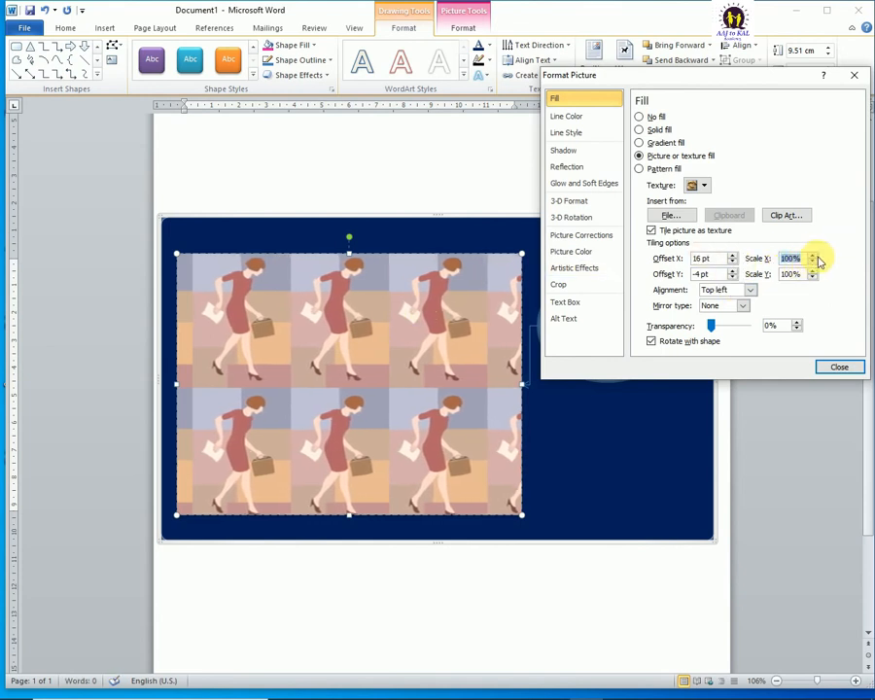
Step: Reduce the tiled picture's vertical scale to 50%, leaving the horizontal scale at 100%
drag(813, 278, 813, 278)
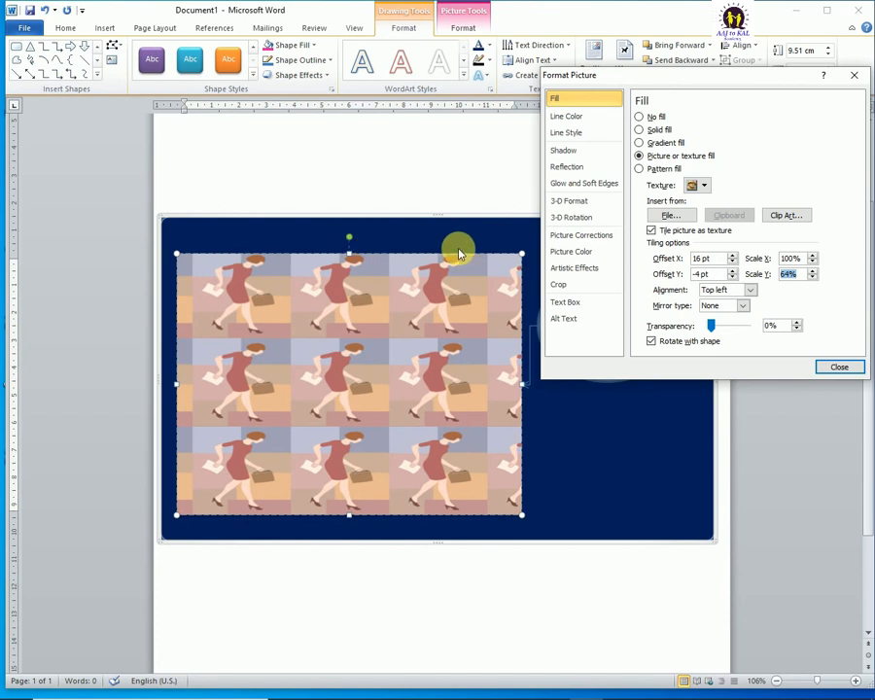
drag(813, 278, 813, 278)
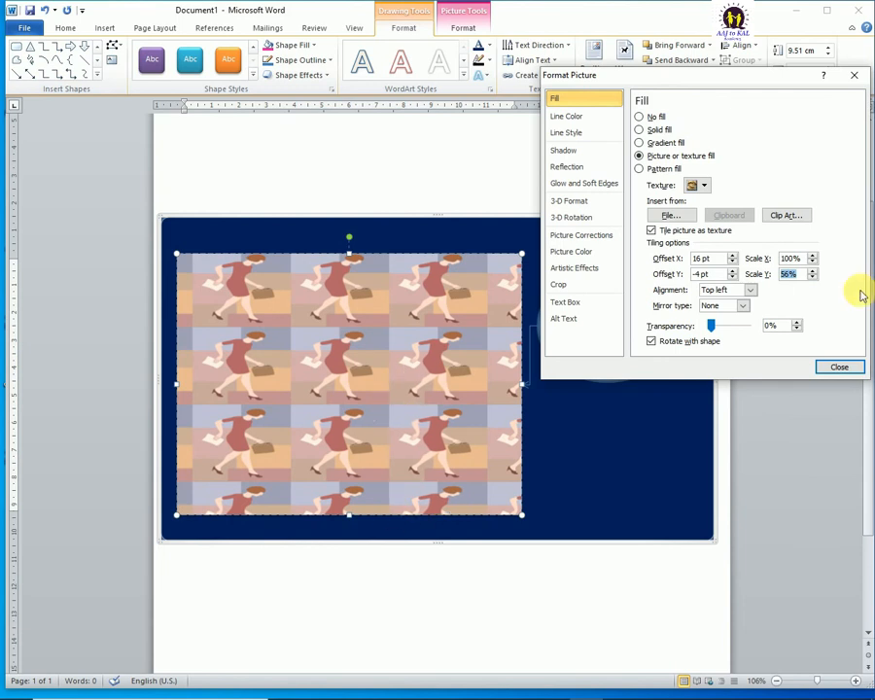
drag(813, 278, 813, 278)
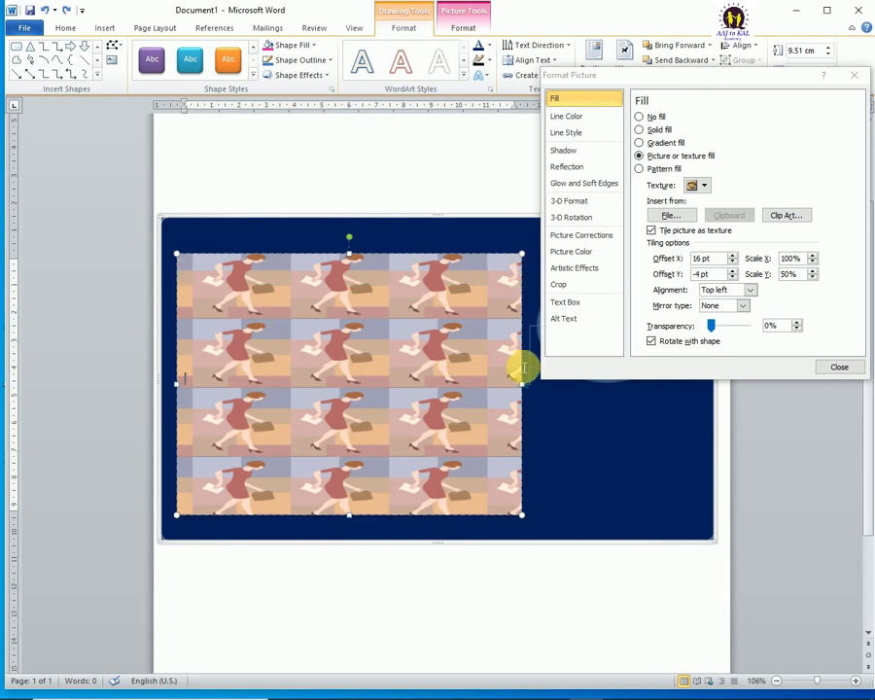
Step: Try the Top alignment and the Bottom alignment for the tiled picture in the rectangle
click(751, 290)
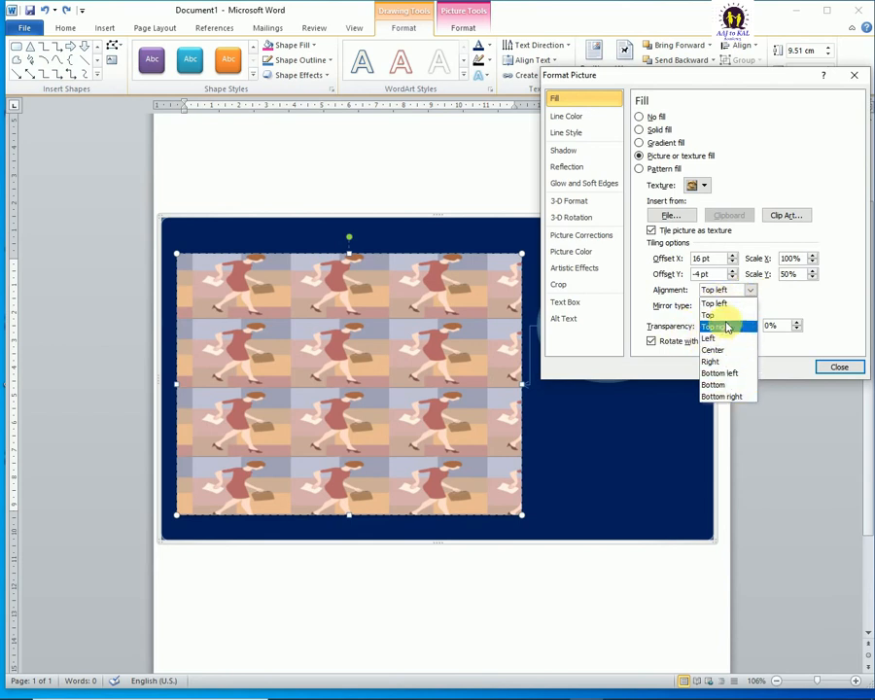
click(715, 316)
click(297, 270)
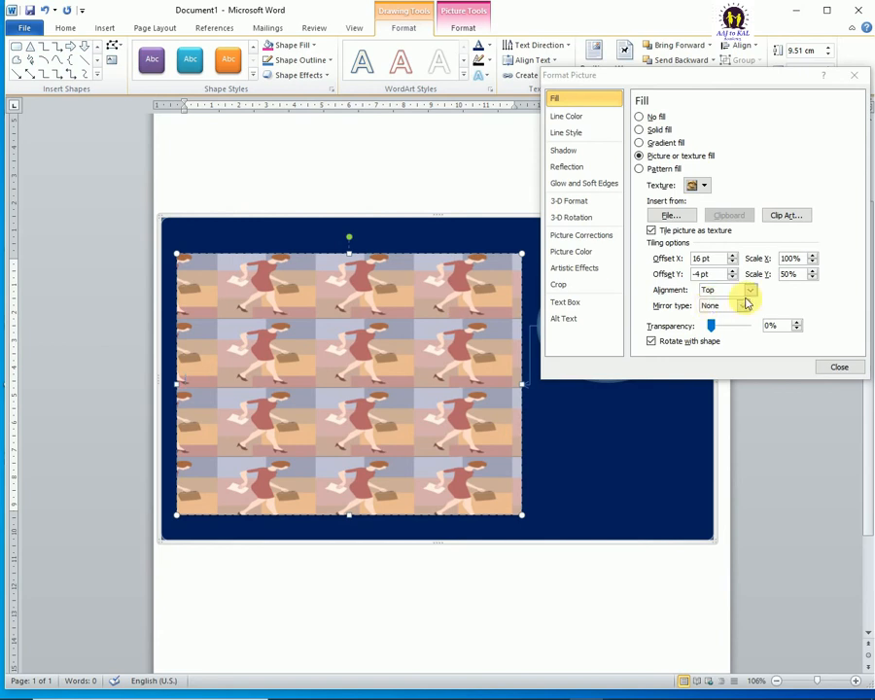
click(749, 289)
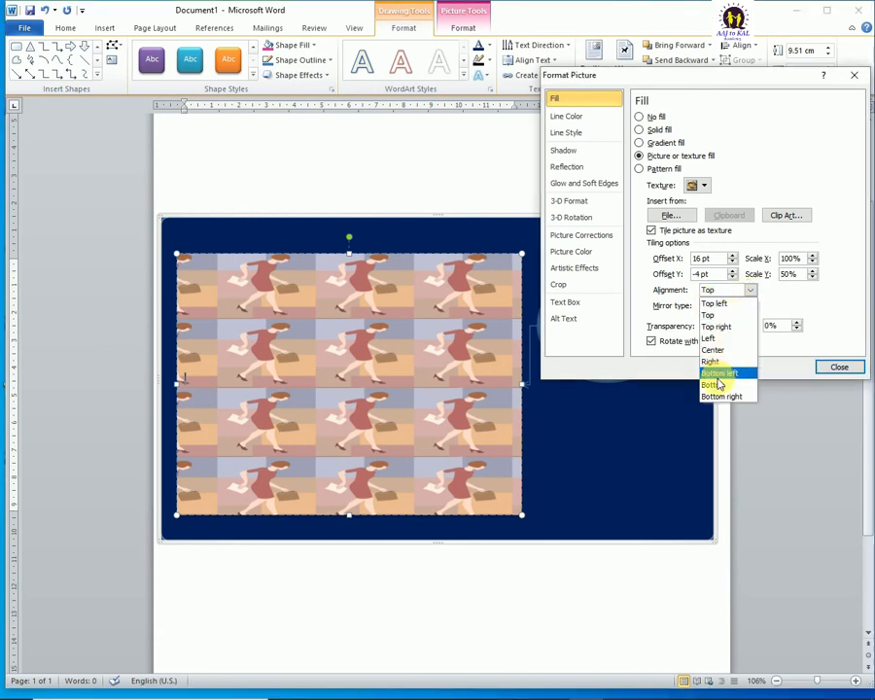
click(715, 385)
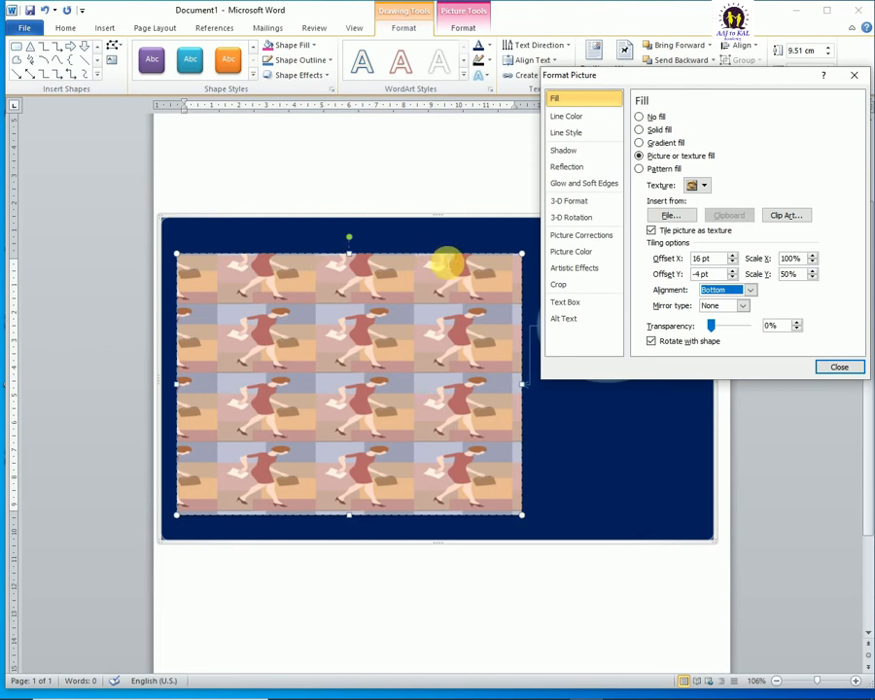
Step: Set the tiled picture's vertical offset to 0 pt
click(733, 272)
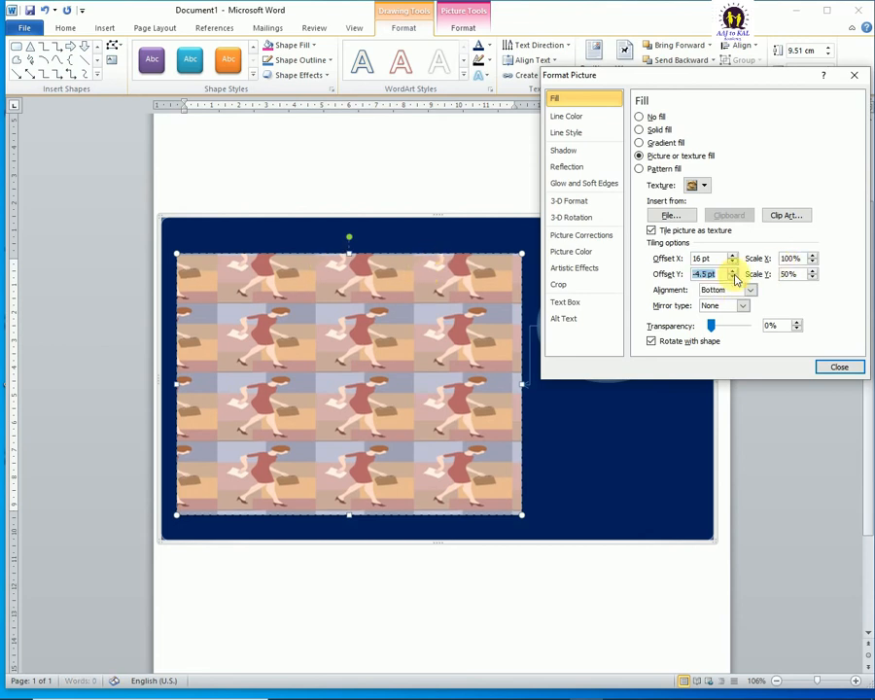
click(733, 272)
click(733, 272)
click(733, 272)
click(733, 273)
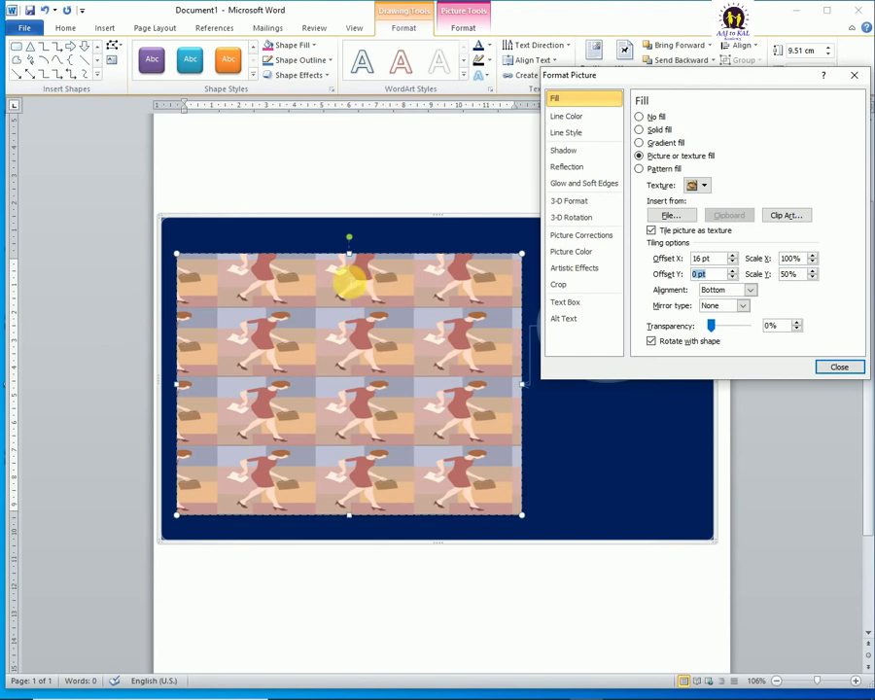
Step: Set the tile alignment to Left and restore the picture's vertical scale to 100%
click(752, 290)
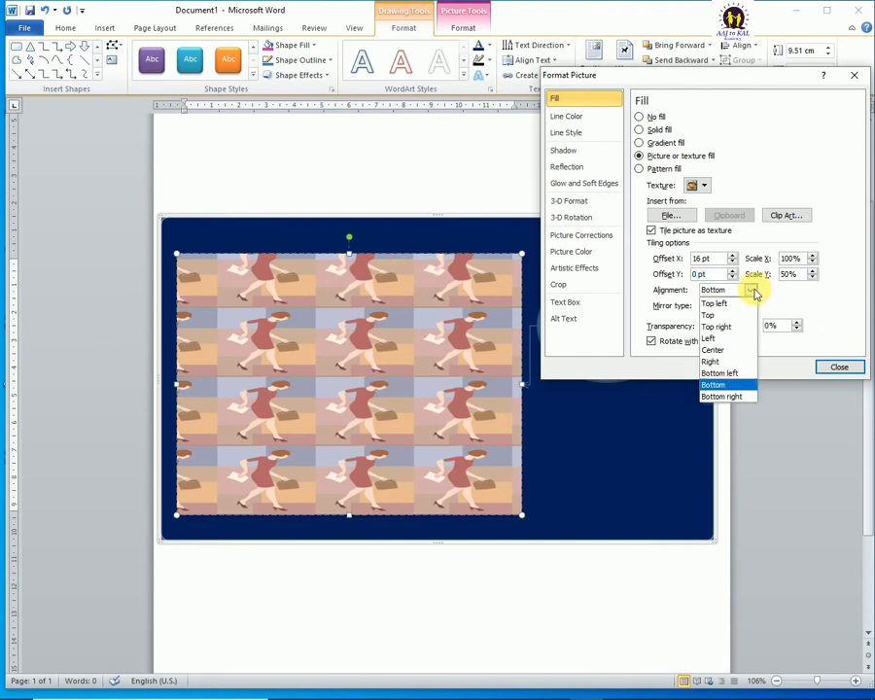
click(708, 337)
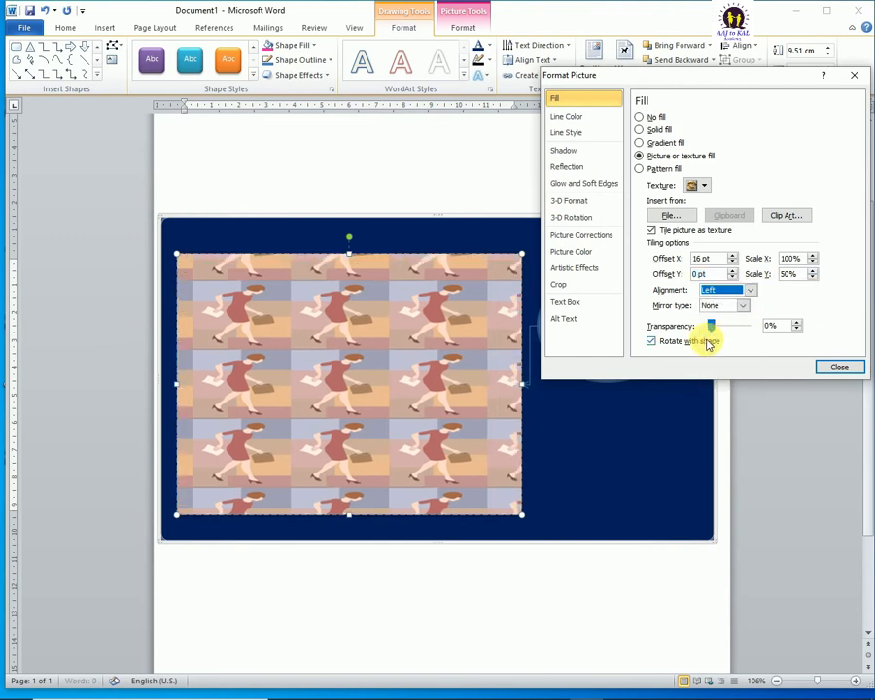
click(807, 279)
text(100)
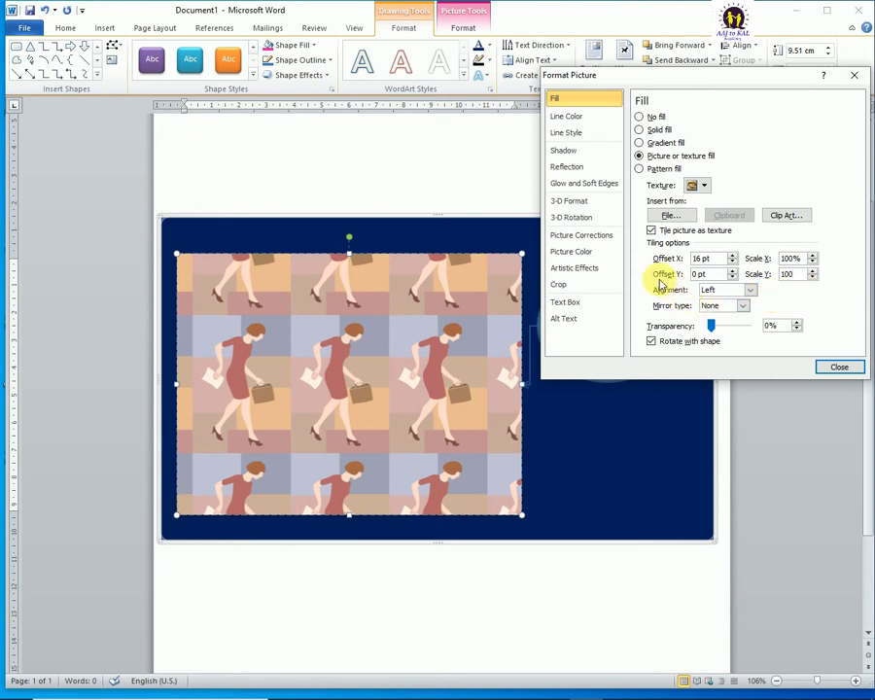
Step: Keep the tile alignment at Left and set the horizontal offset to 0 pt
click(749, 290)
click(719, 339)
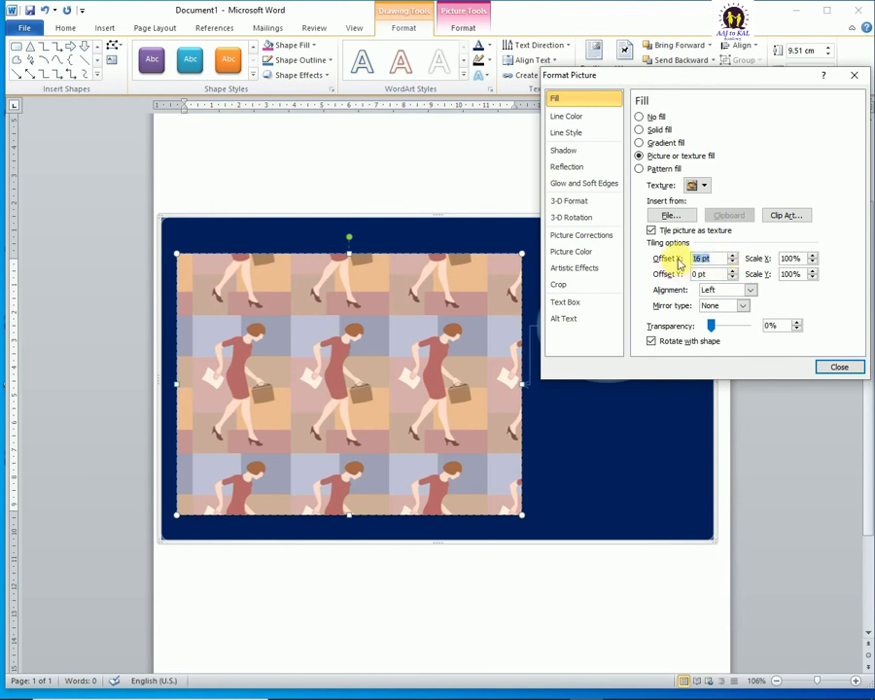
text(0)
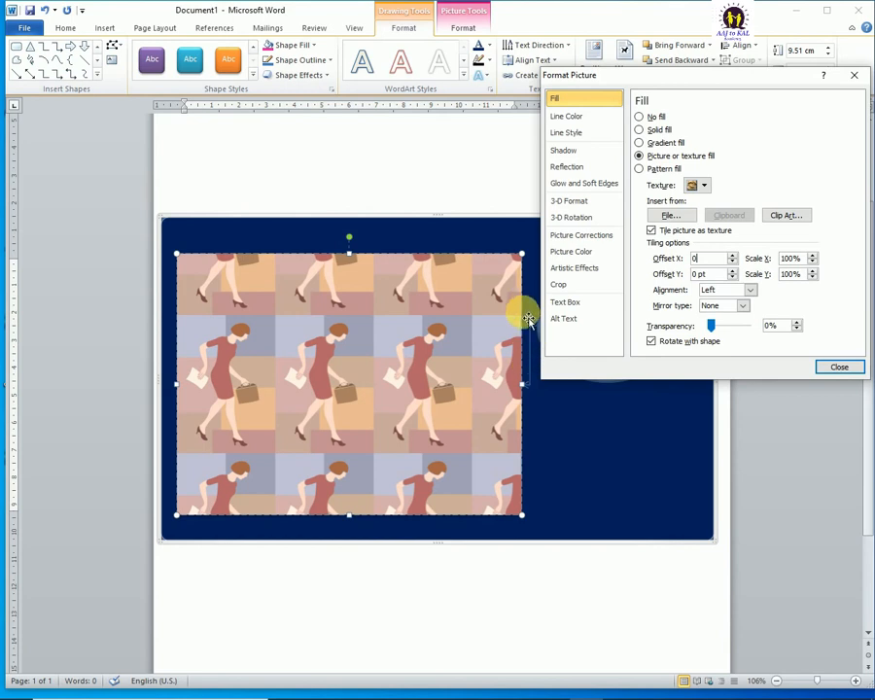
Step: Try the Right alignment for the tiles, and settle on the Bottom left alignment
click(749, 291)
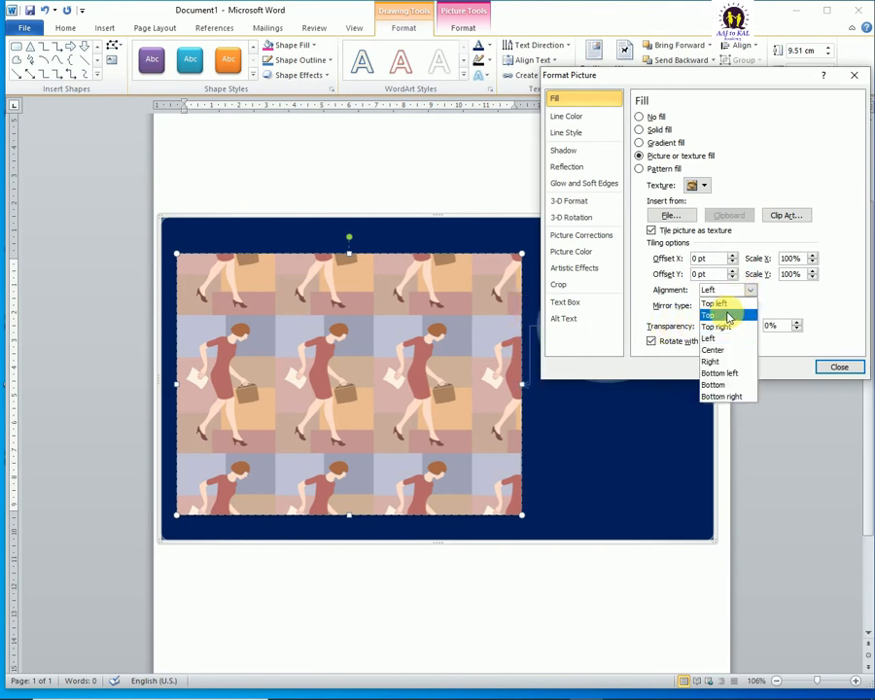
click(712, 361)
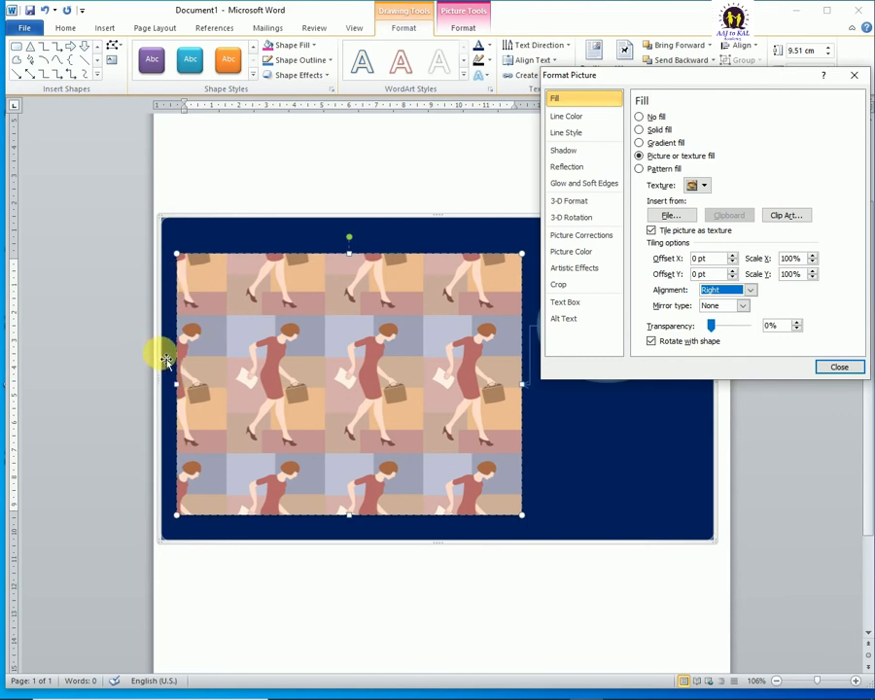
click(750, 292)
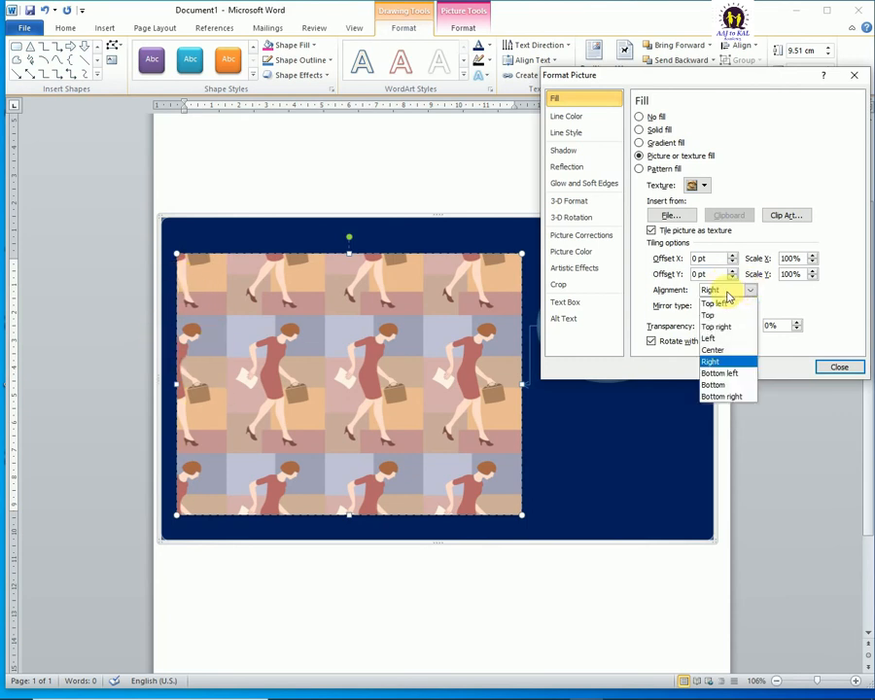
click(724, 373)
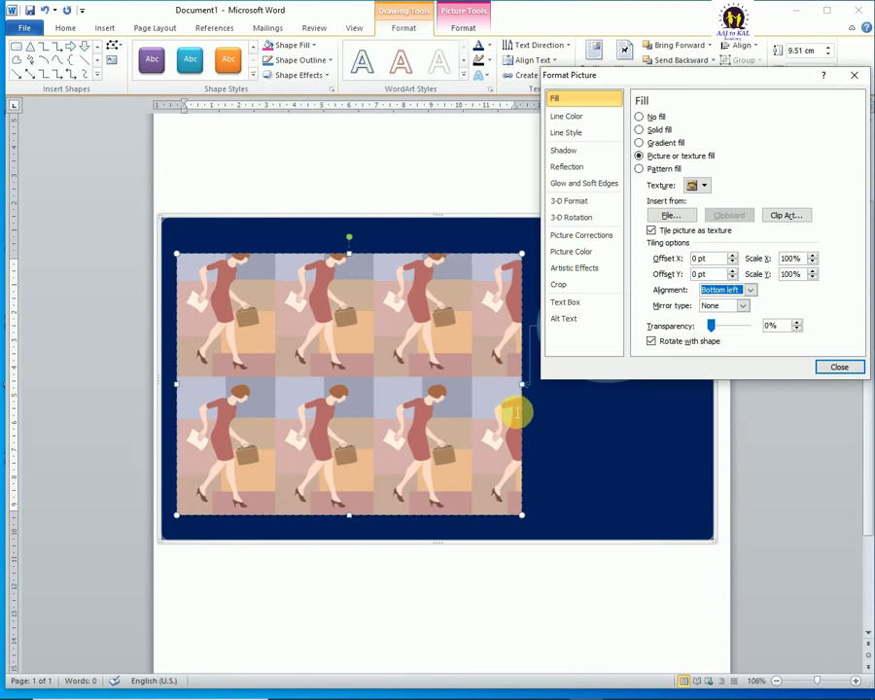
Step: Try the Horizontal and Vertical mirror types on the tiled picture, and choose Both
click(748, 306)
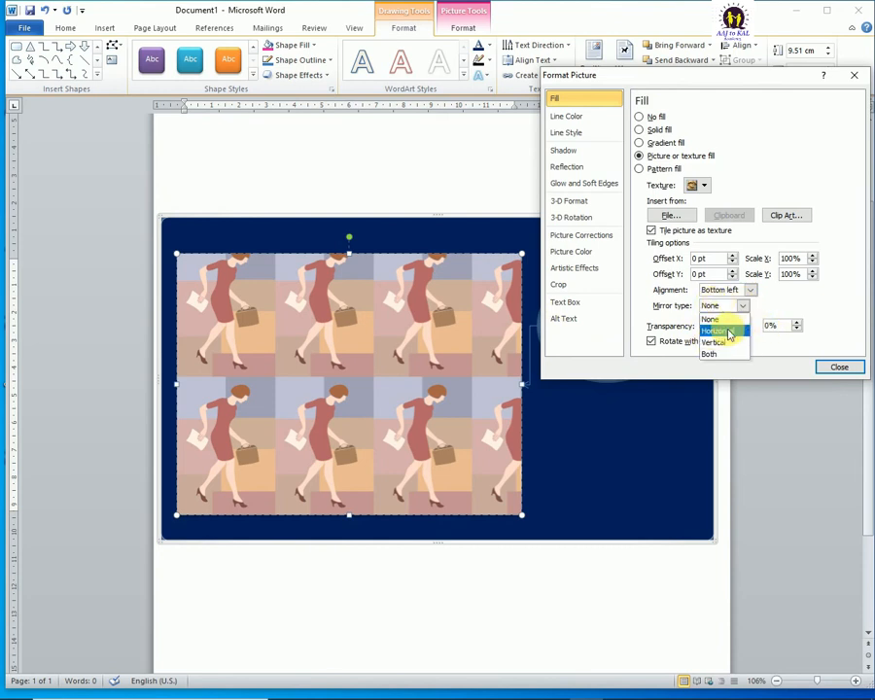
click(727, 332)
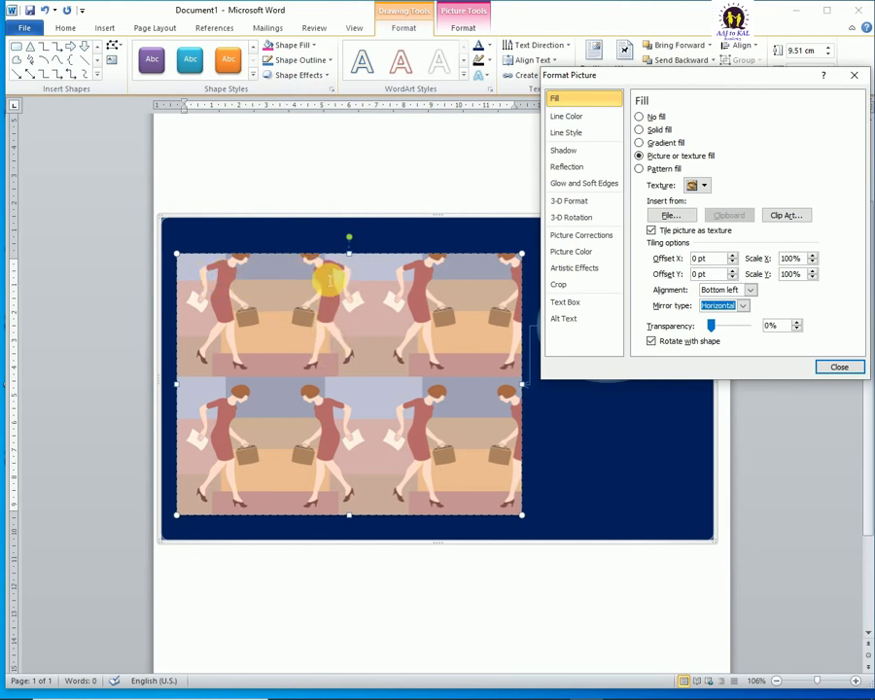
click(746, 307)
click(718, 340)
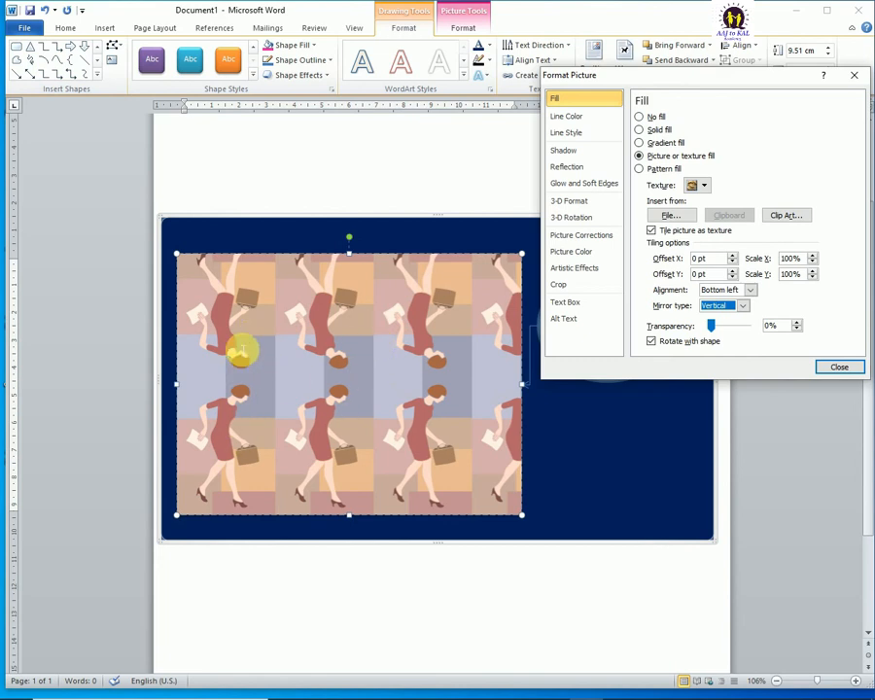
click(743, 306)
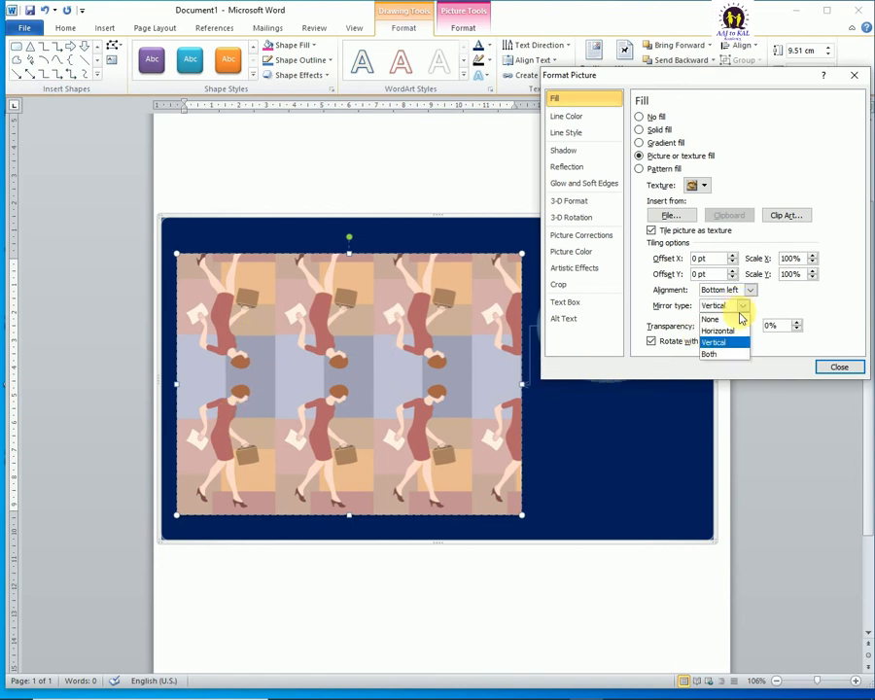
click(710, 354)
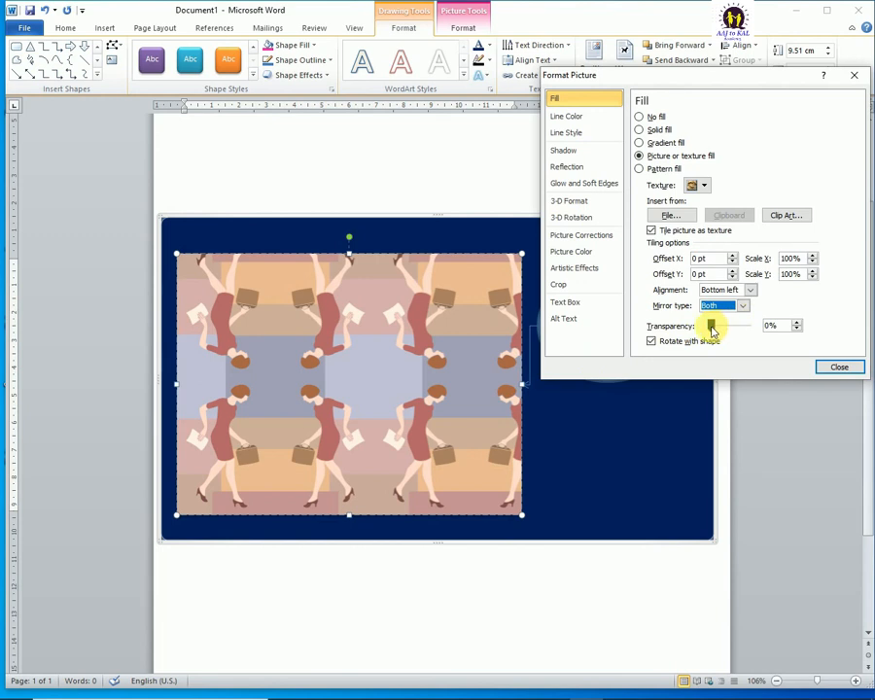
Step: Try raising the picture fill's transparency to 57% and 100%, and restore it to 0%
drag(711, 331, 733, 327)
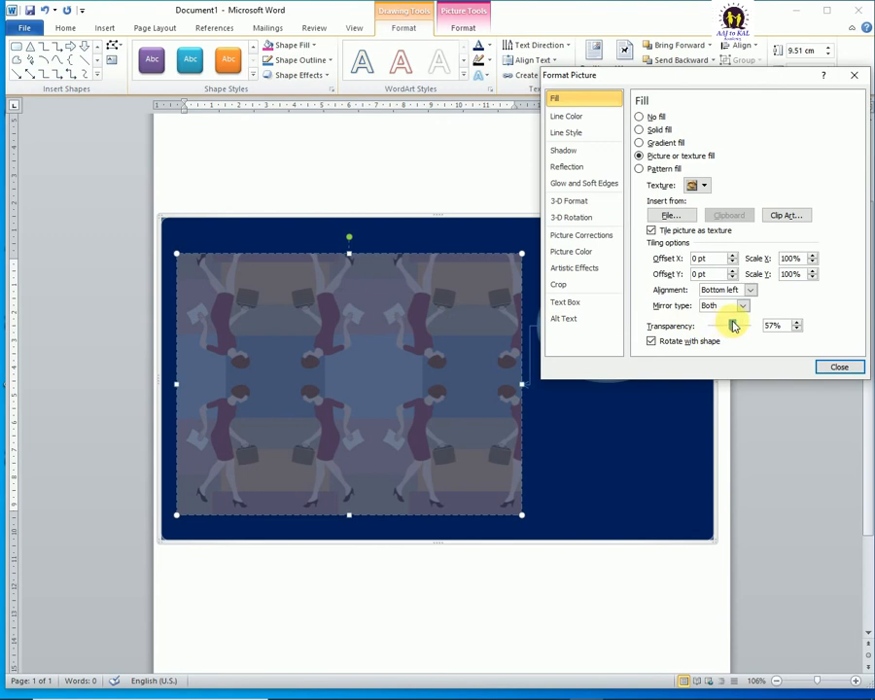
drag(736, 328, 753, 330)
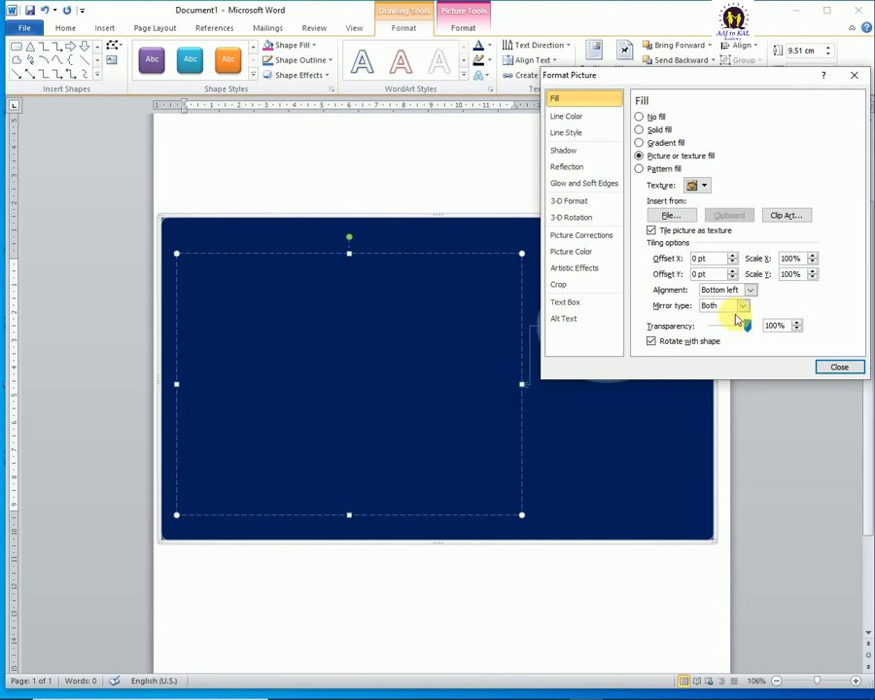
drag(736, 331, 707, 328)
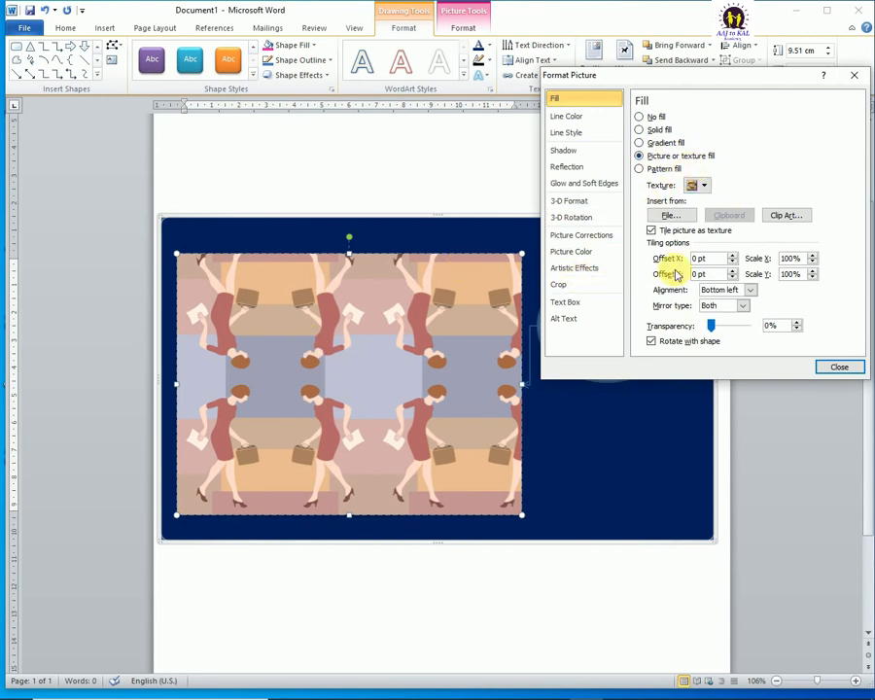
Step: Switch the rectangle to a pattern fill, try various line, wave, grid and brick patterns, and select the sparsest dotted pattern
click(639, 169)
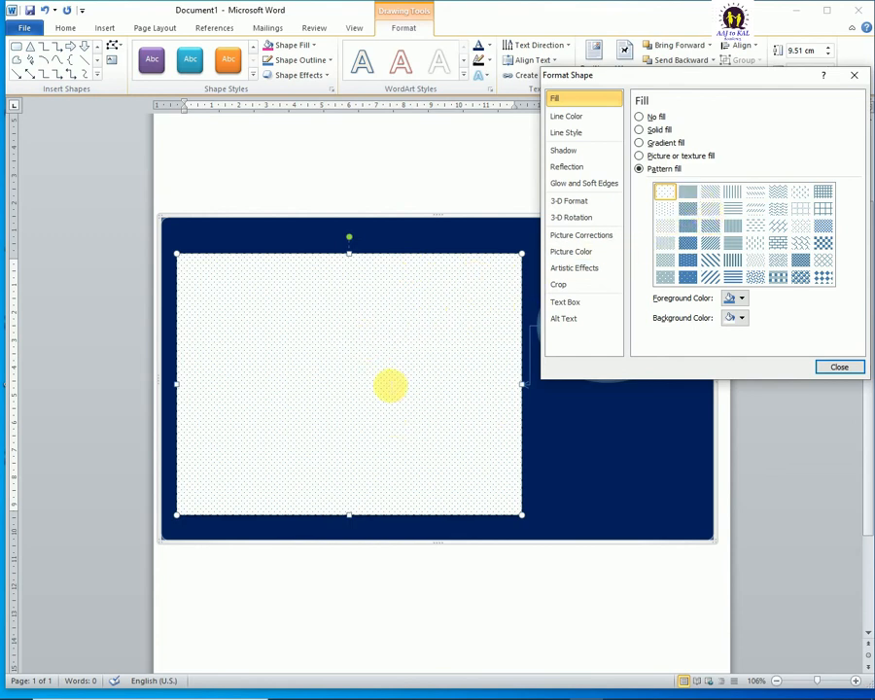
click(734, 216)
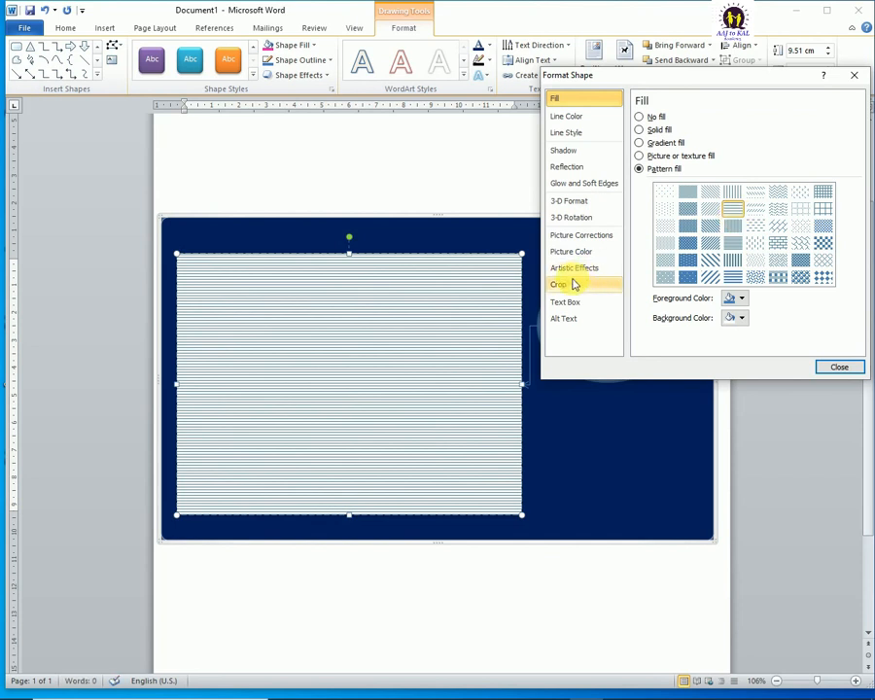
click(735, 198)
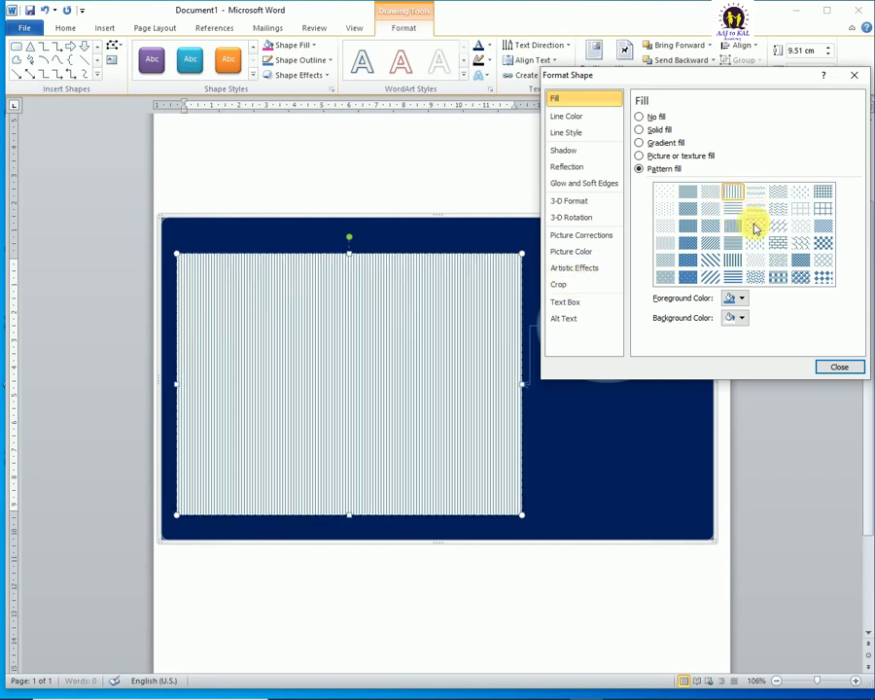
click(755, 226)
click(759, 212)
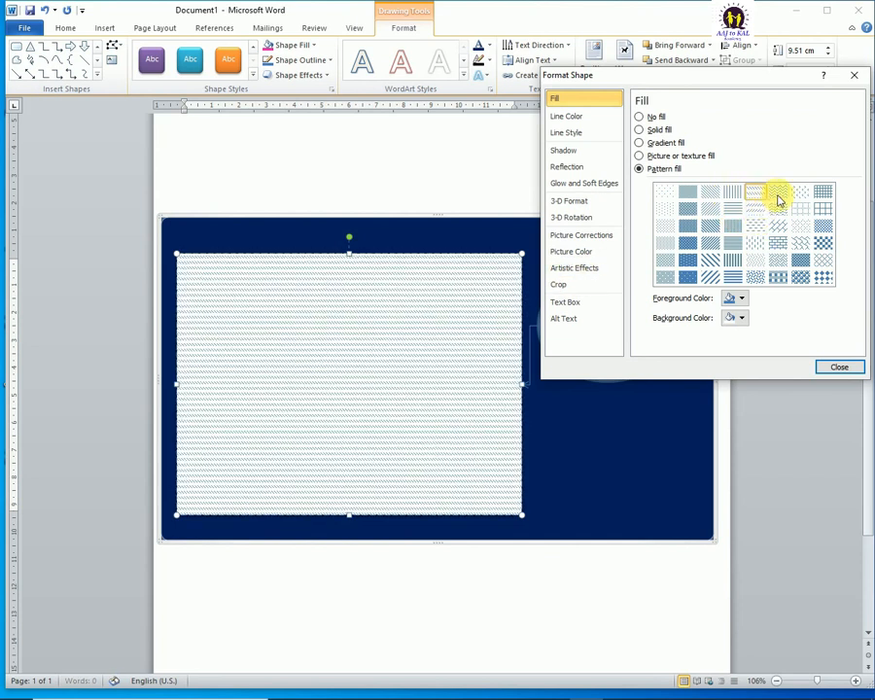
click(778, 193)
click(800, 208)
click(778, 245)
click(801, 245)
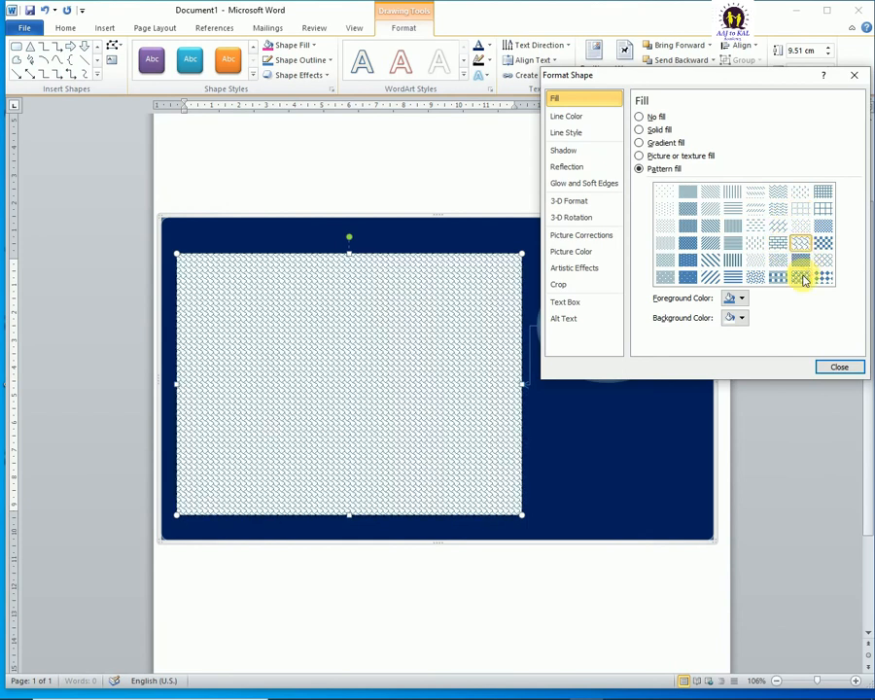
click(755, 261)
click(732, 261)
click(710, 243)
click(665, 193)
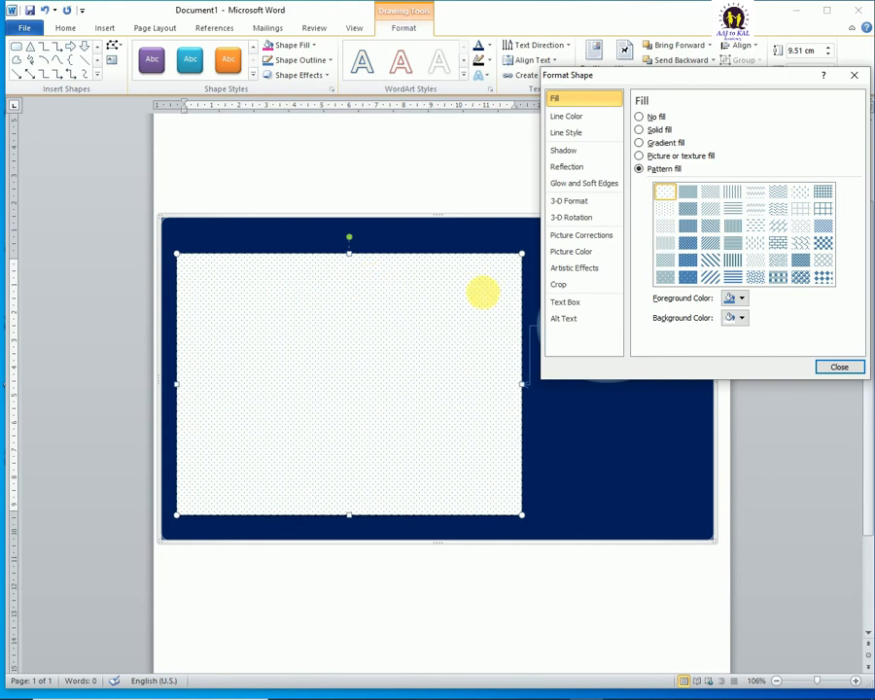
Step: Set the rectangle's dotted pattern fill to a red foreground colour and a blue background colour
click(734, 301)
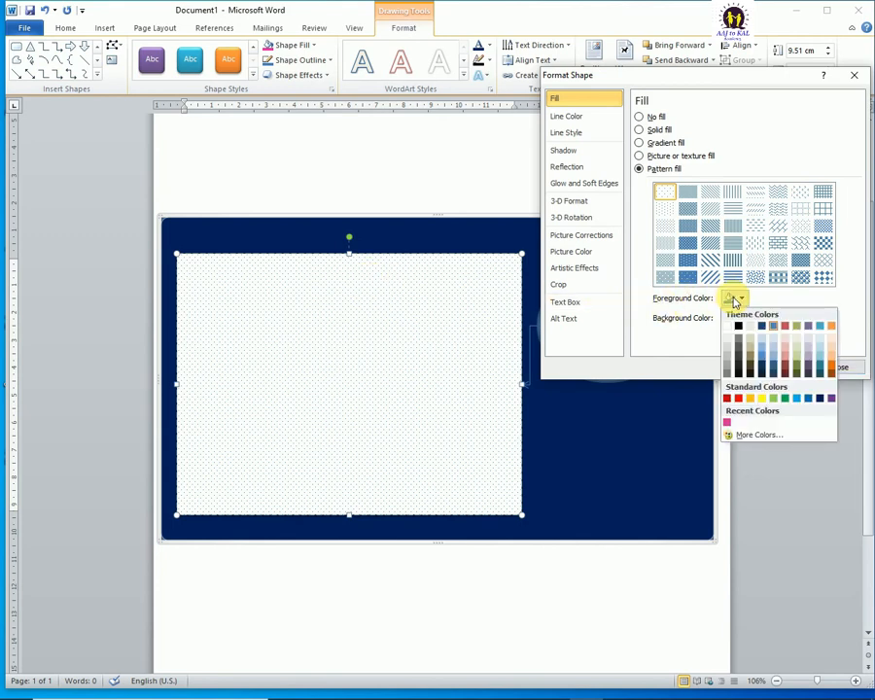
click(739, 399)
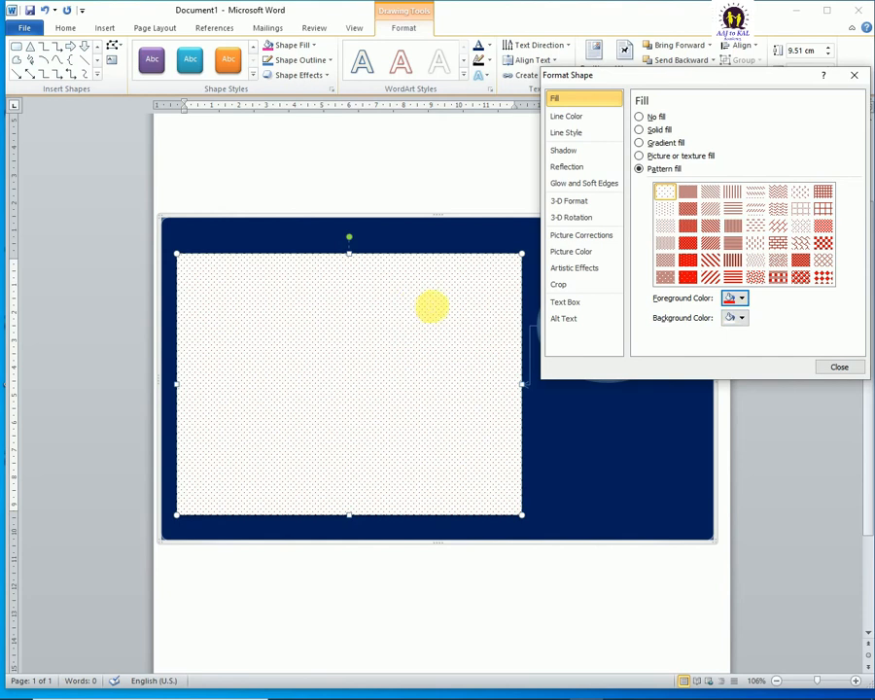
click(734, 317)
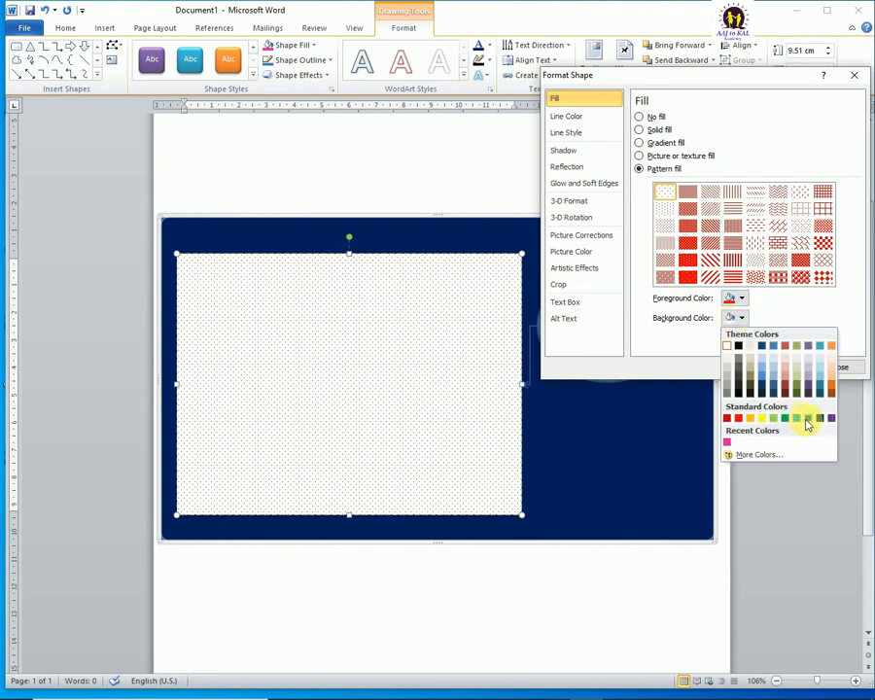
click(807, 419)
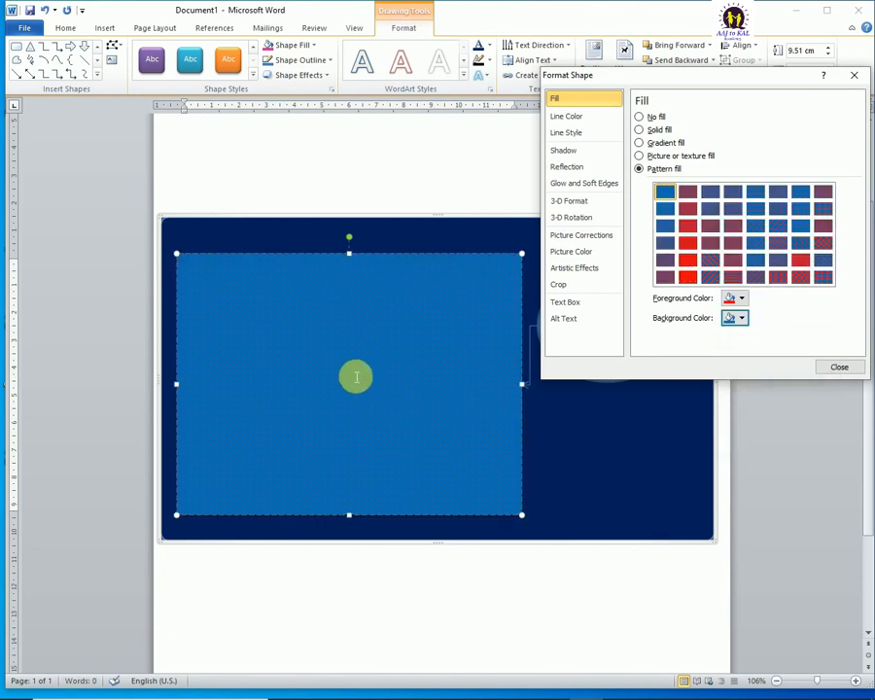
Step: Change the pattern's foreground colour to yellow, try a dashed diagonal pattern, and return to the sparsest dotted pattern
click(736, 299)
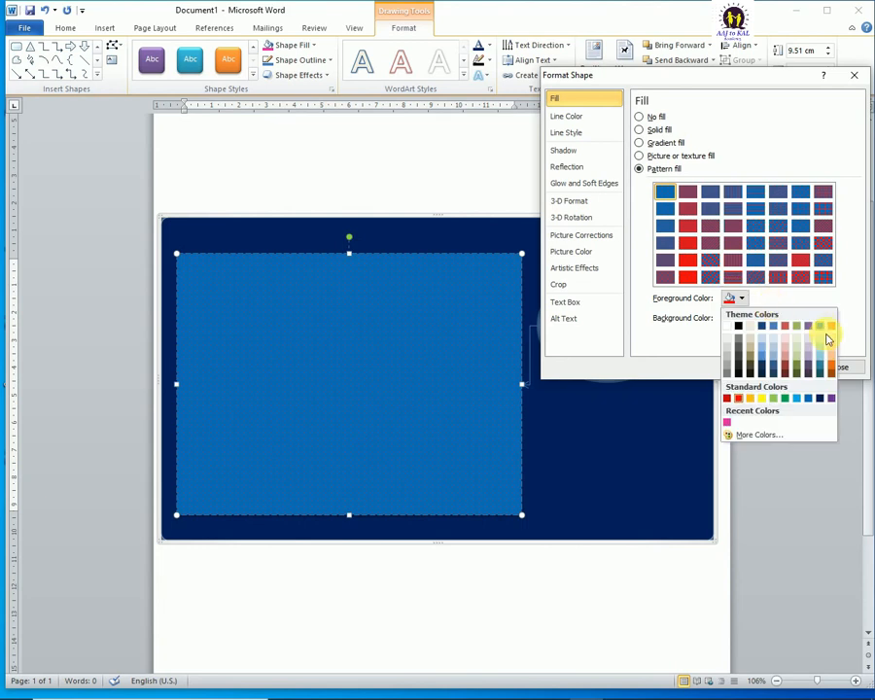
click(766, 399)
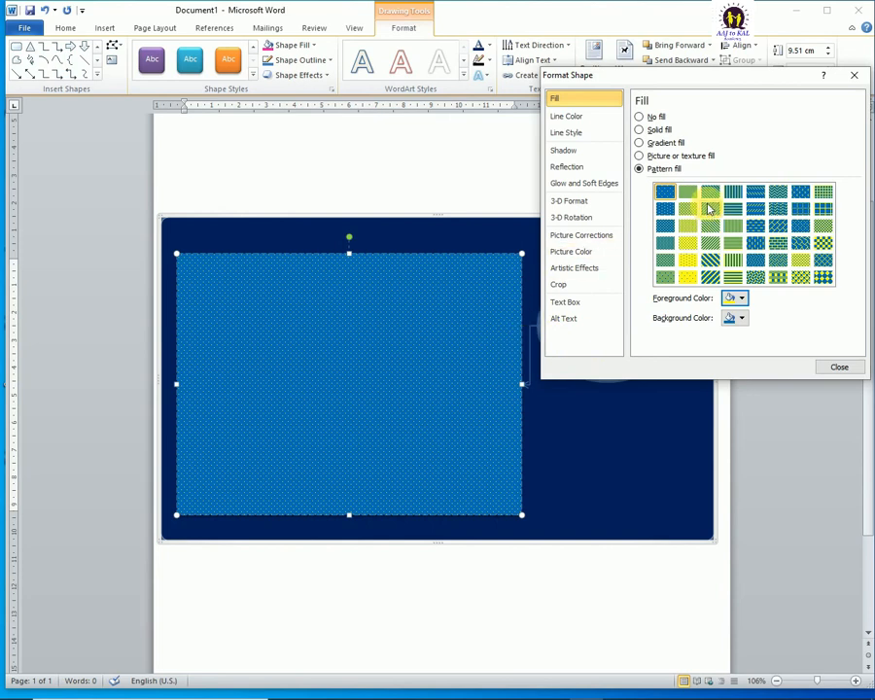
click(755, 191)
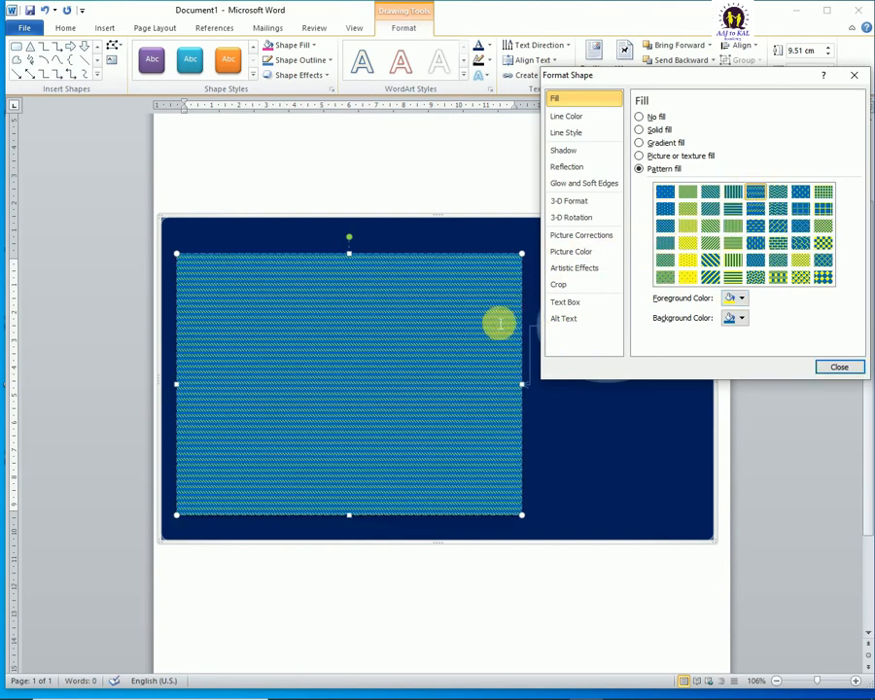
click(665, 194)
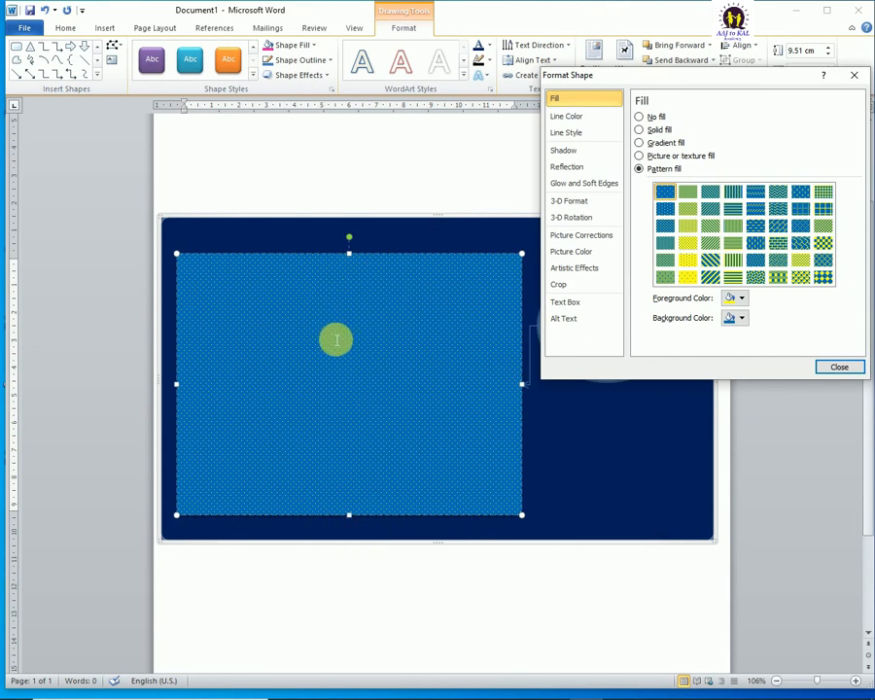
Step: Examine how the rectangle's yellow-on-blue dotted pattern looks at larger and smaller magnifications
ctrl+scroll(355, 420, up, 5)
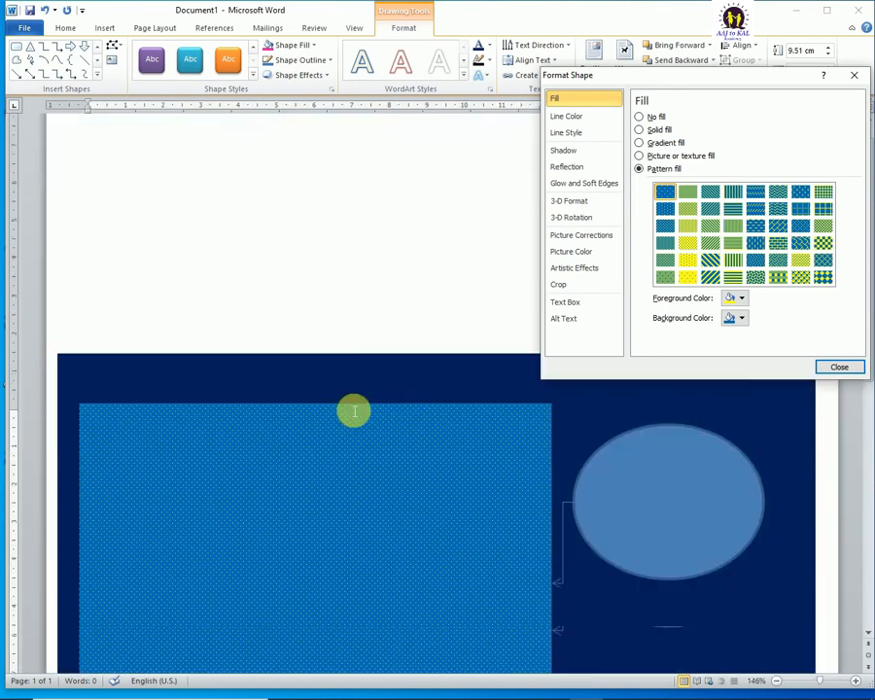
ctrl+scroll(349, 387, up, 9)
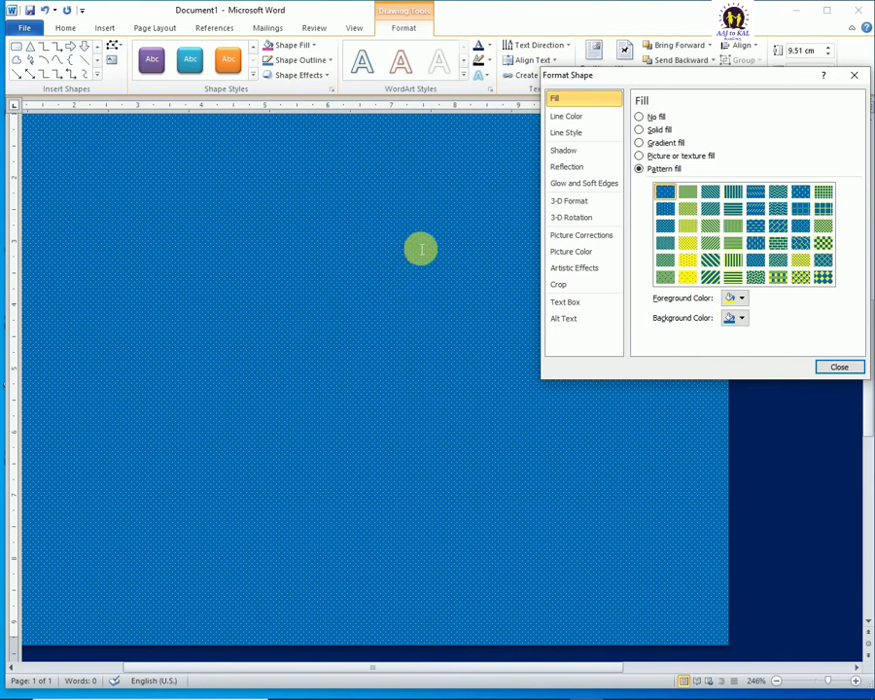
scroll(390, 253, down, 20)
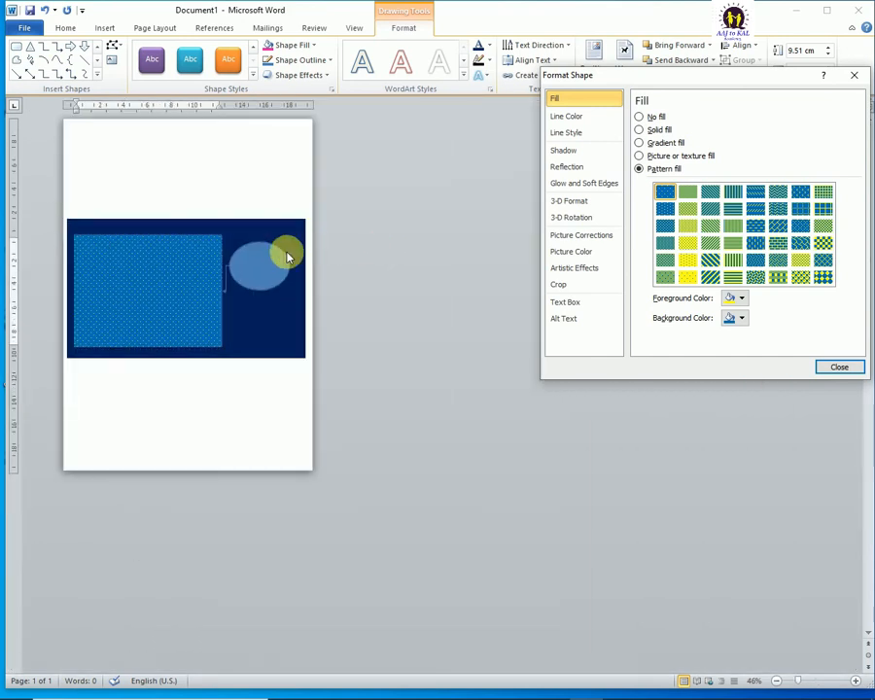
scroll(190, 270, down, 5)
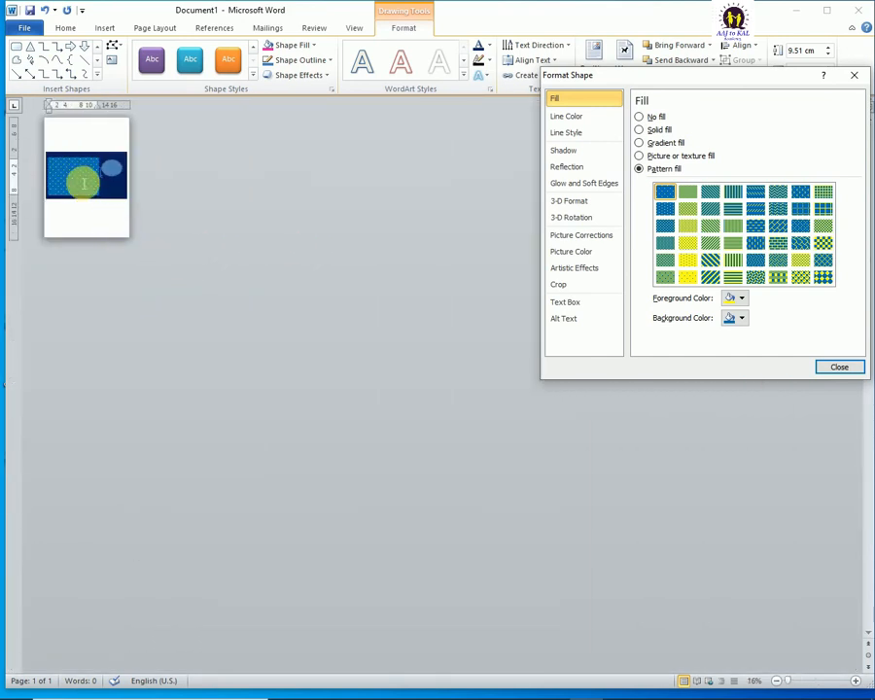
scroll(85, 182, up, 6)
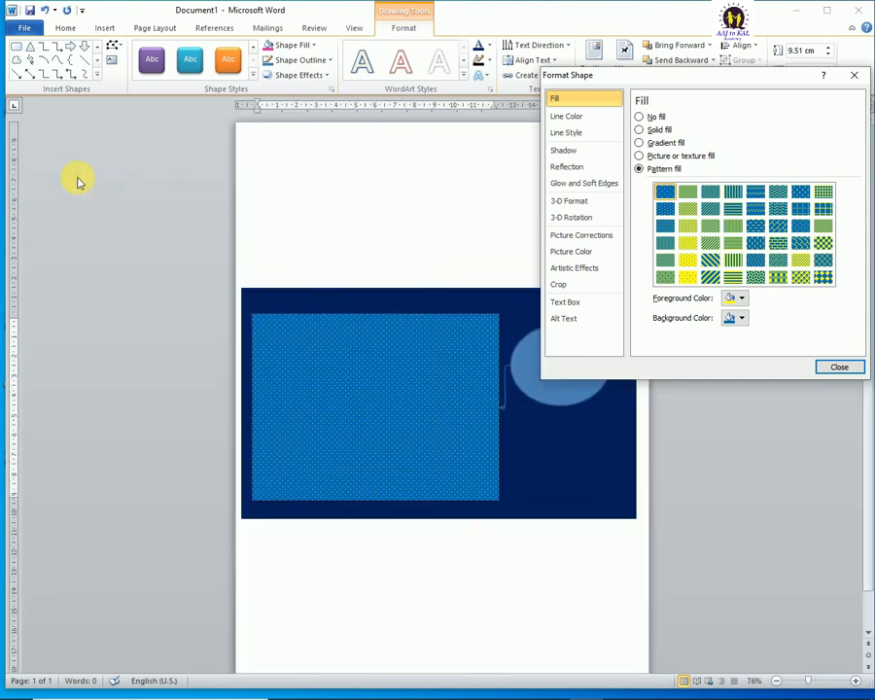
scroll(80, 182, up, 3)
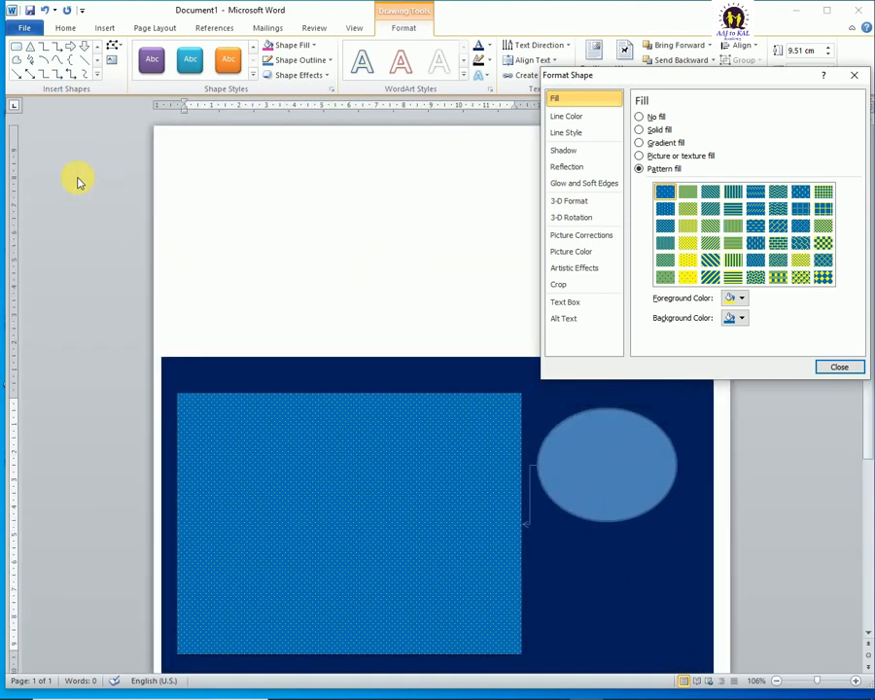
scroll(180, 270, down, 1)
scroll(198, 276, up, 1)
scroll(213, 281, down, 1)
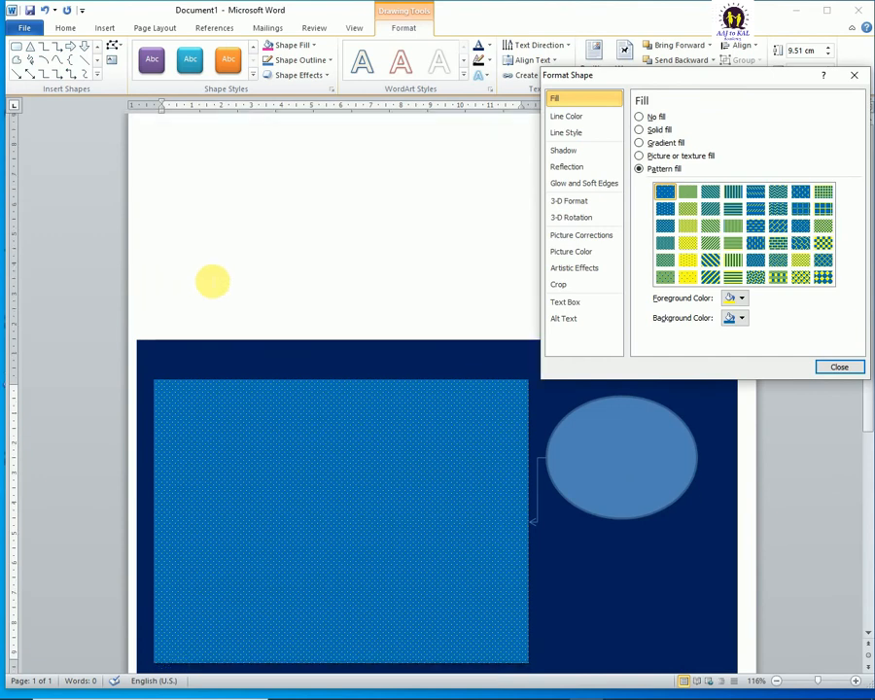
scroll(212, 281, down, 1)
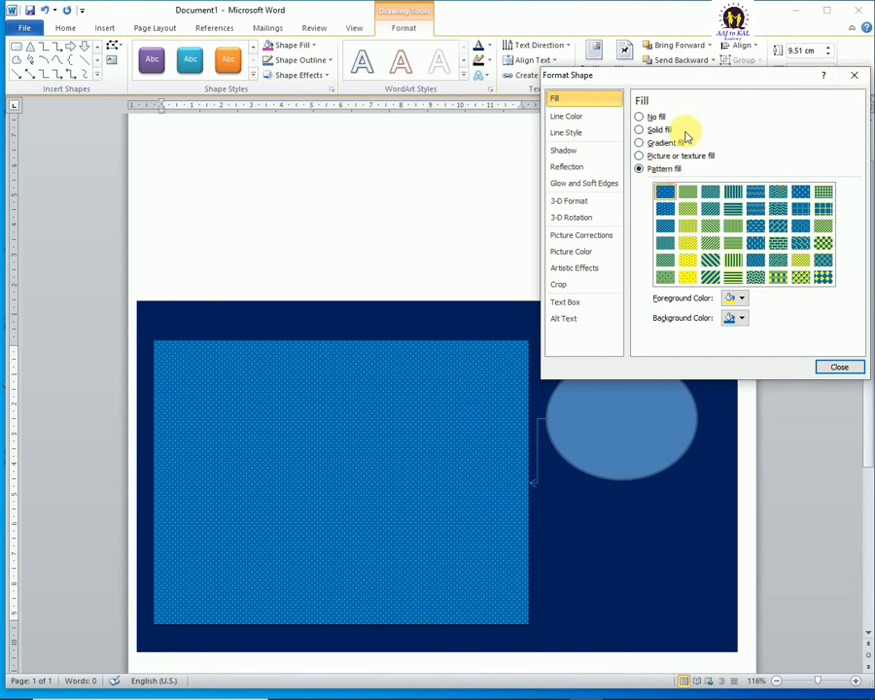
Step: Switch the rectangle back to a gradient fill and finish formatting the shape
click(640, 143)
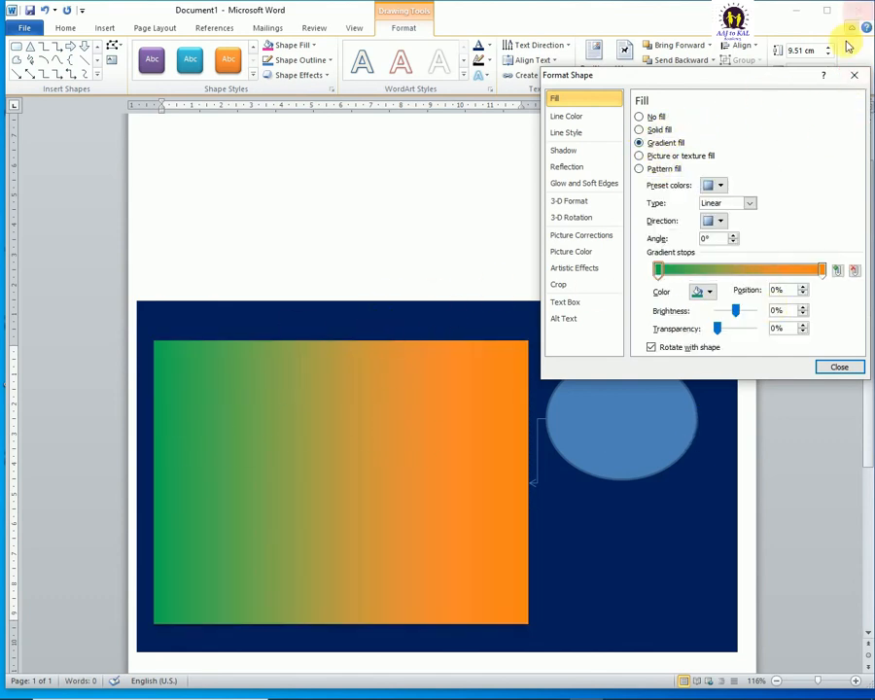
click(844, 366)
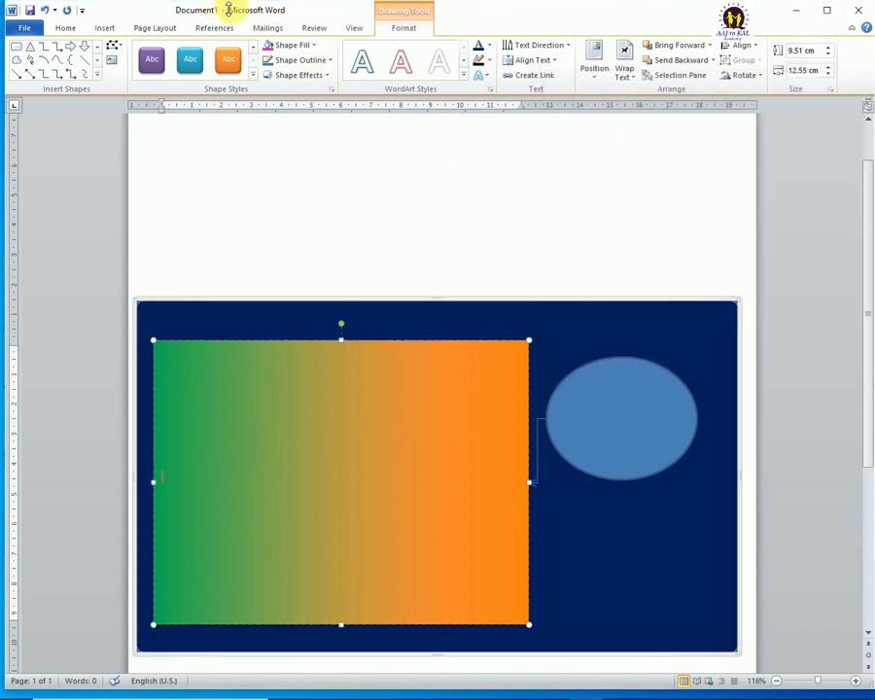
click(309, 47)
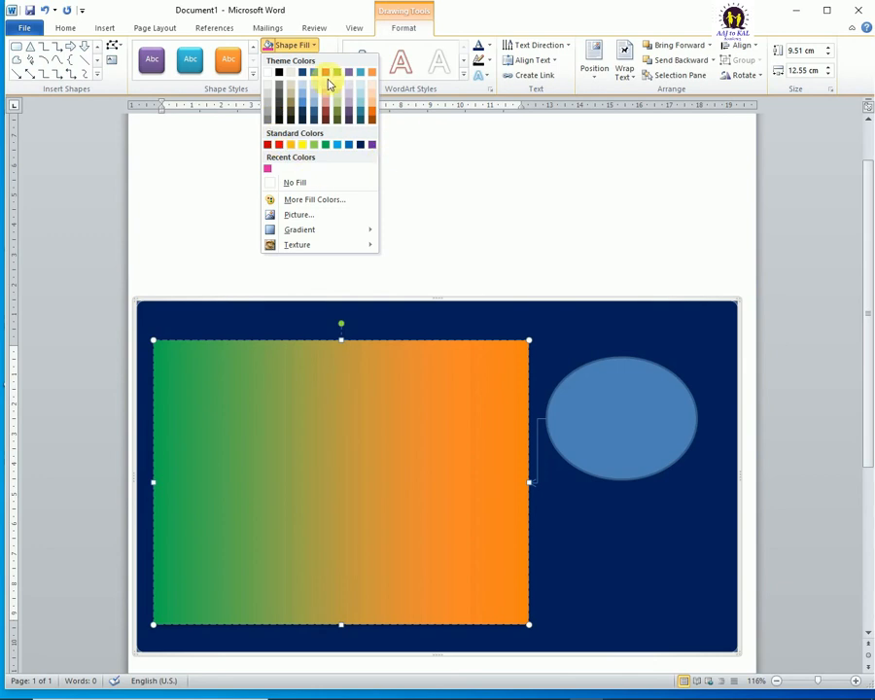
click(309, 48)
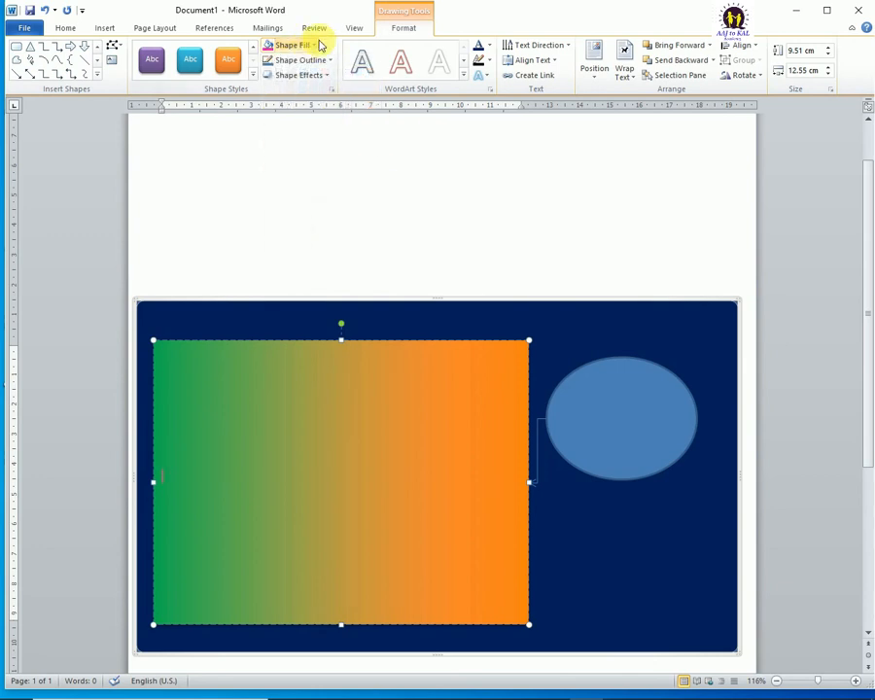
click(324, 60)
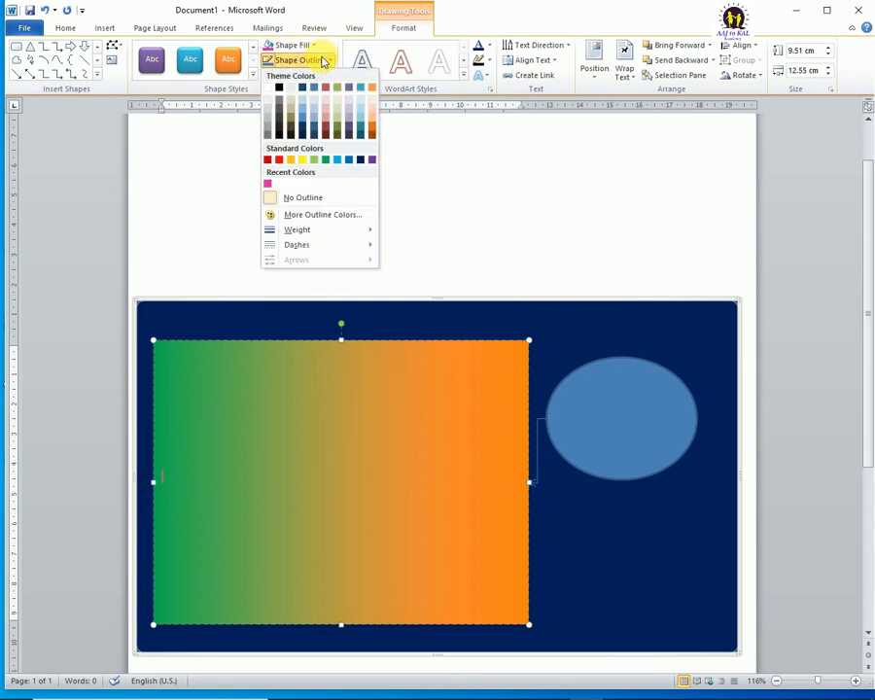
click(323, 59)
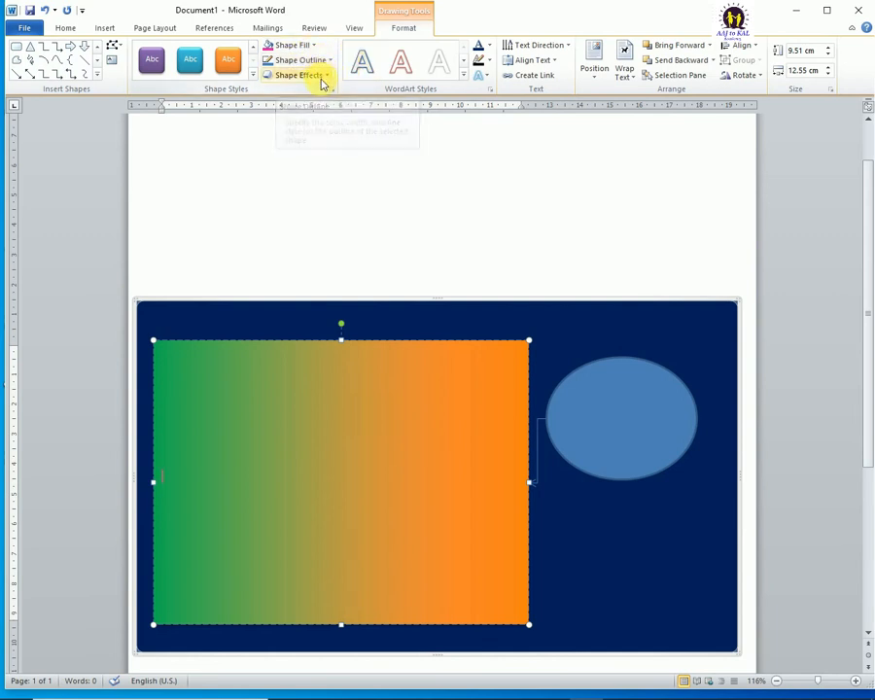
click(321, 78)
click(321, 78)
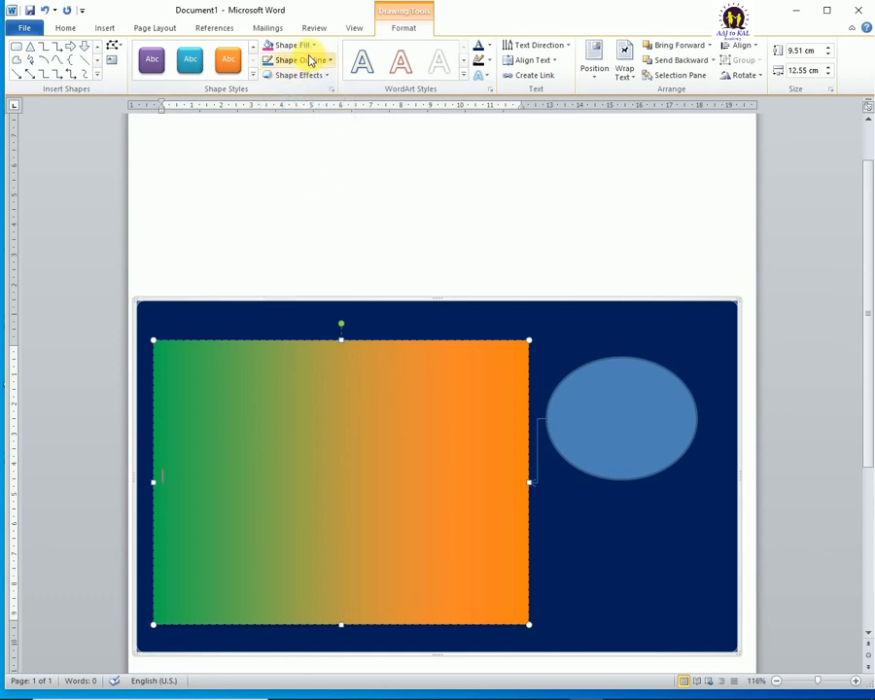
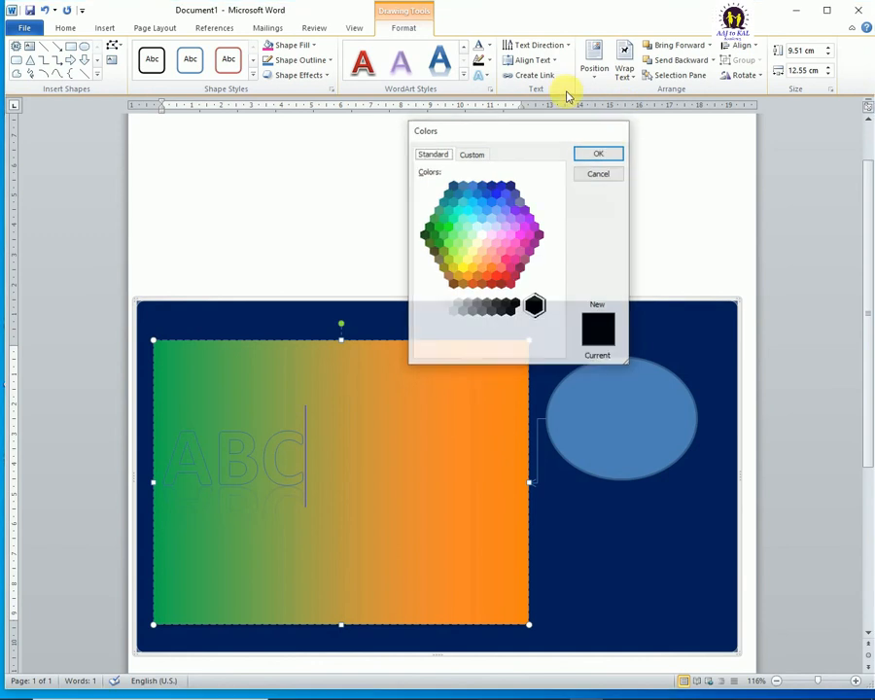
Step: Leave the colour picker and fill the rectangle's ABC text with dark blue
key(Escape)
click(489, 44)
mouse_move(521, 230)
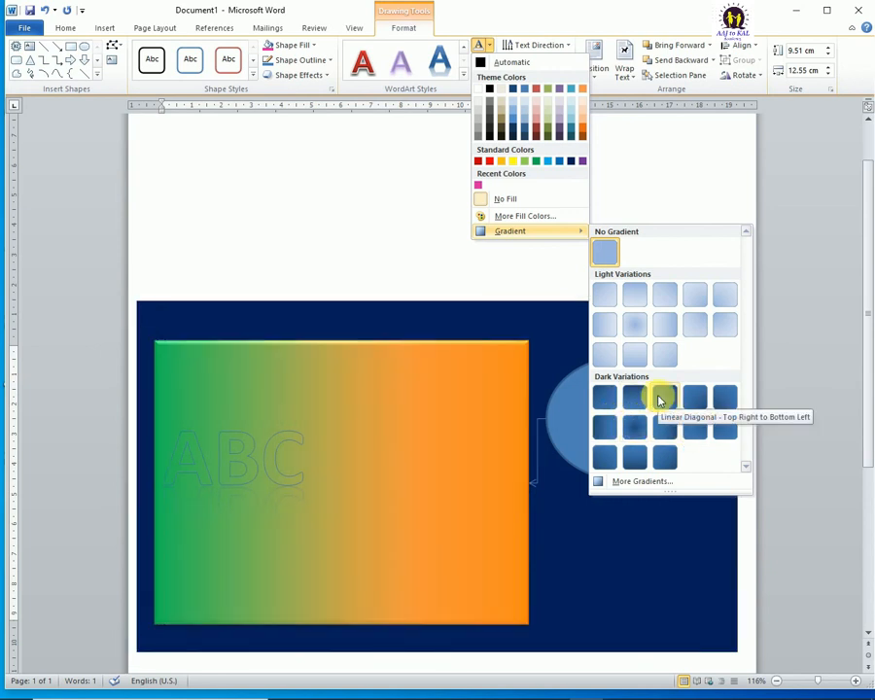
drag(328, 455, 64, 448)
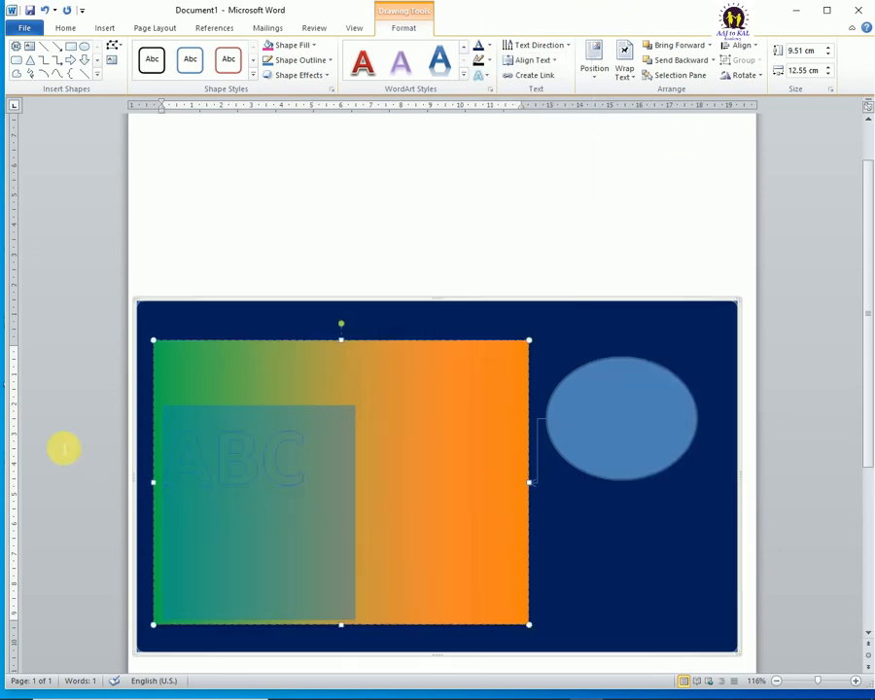
click(488, 47)
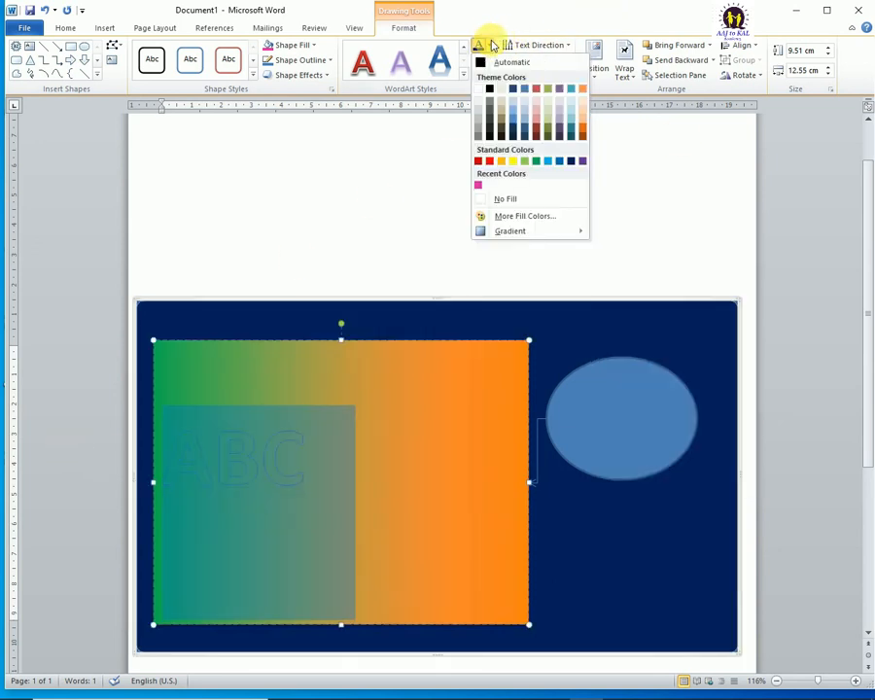
click(569, 163)
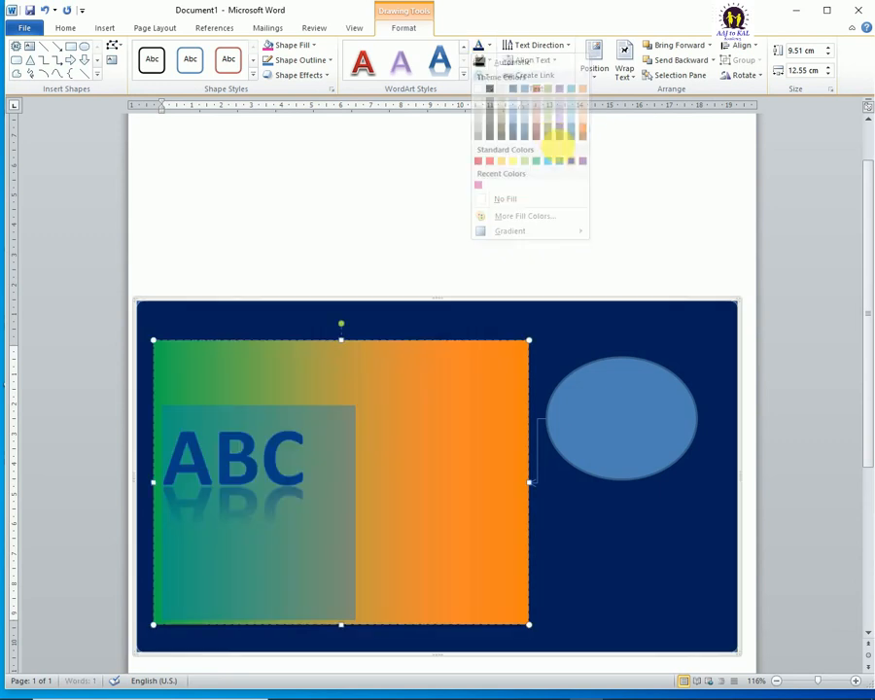
Step: Switch the ABC text to a linear gradient fill and add a dark blue stop at 45%
click(489, 47)
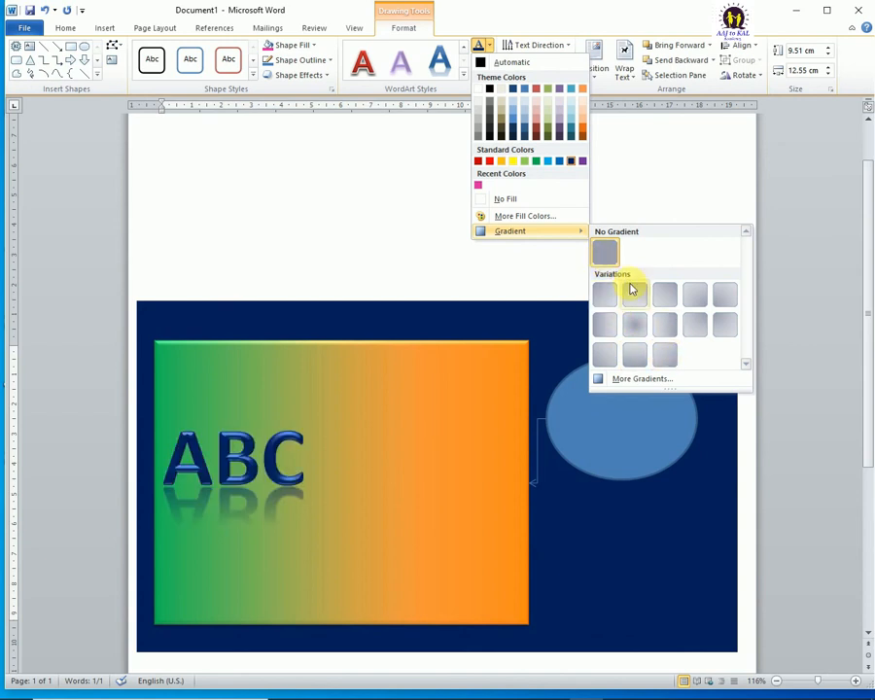
click(637, 378)
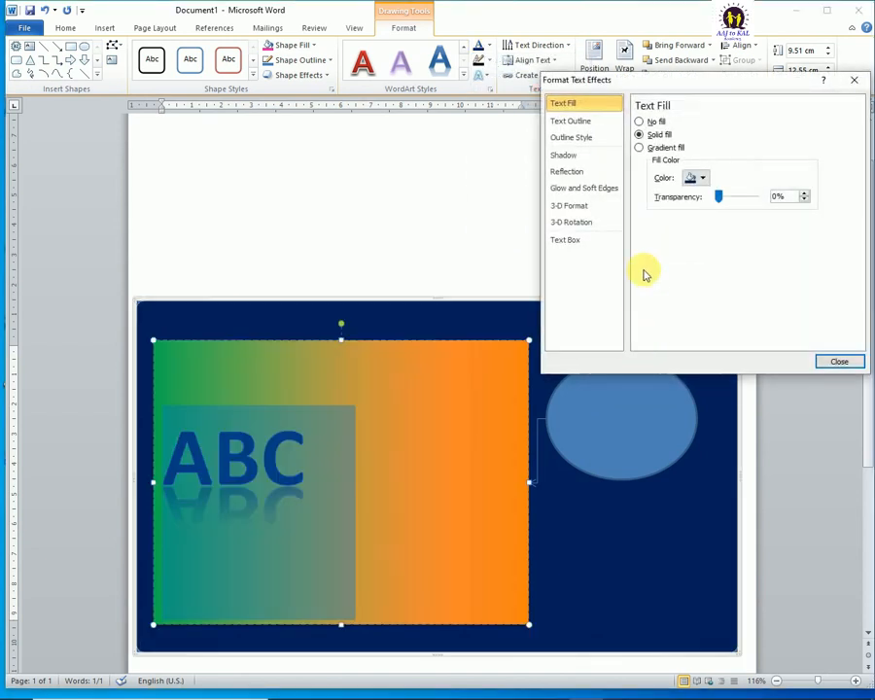
click(704, 180)
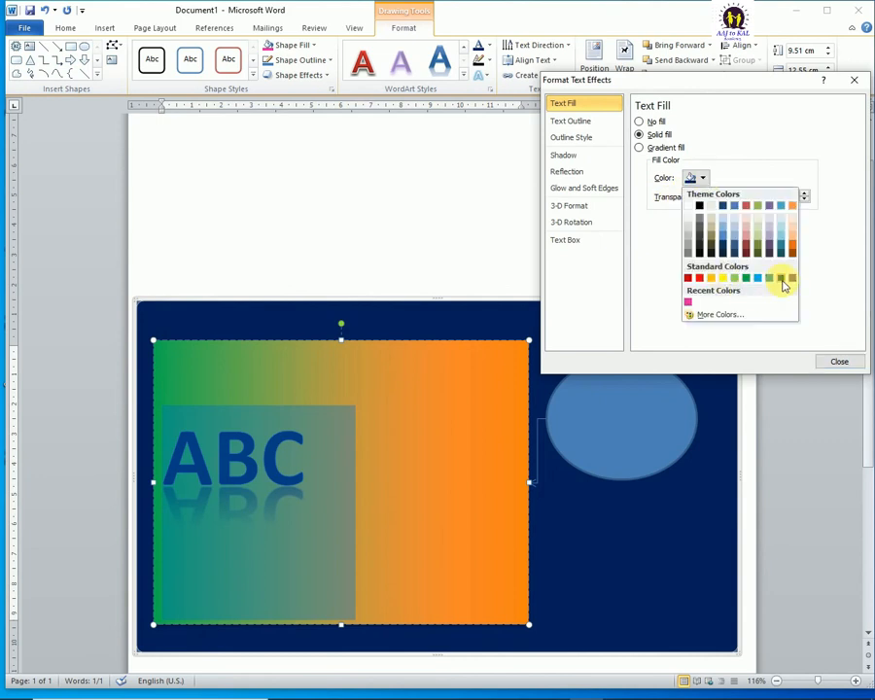
click(691, 212)
click(640, 148)
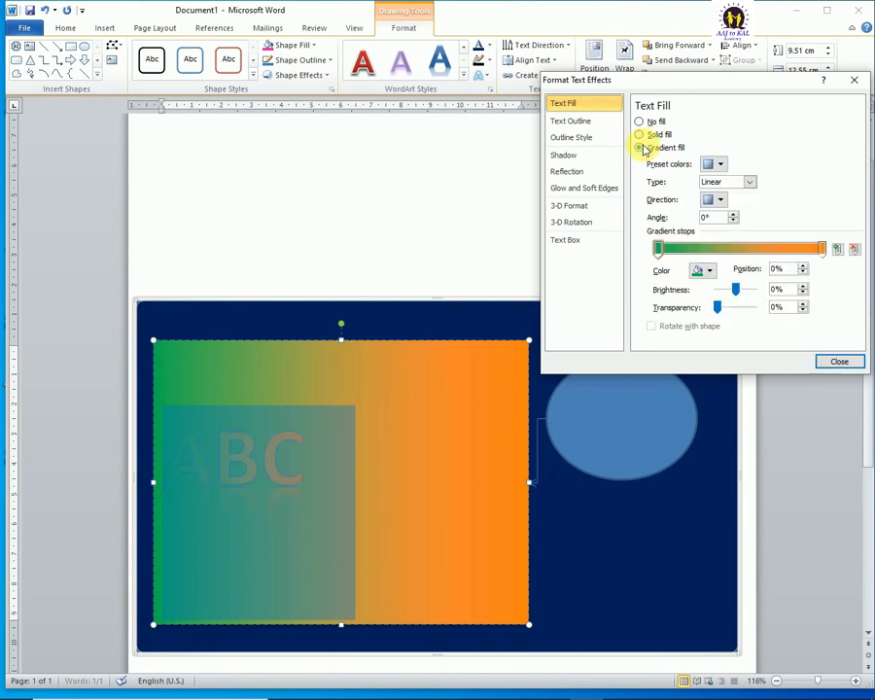
click(734, 249)
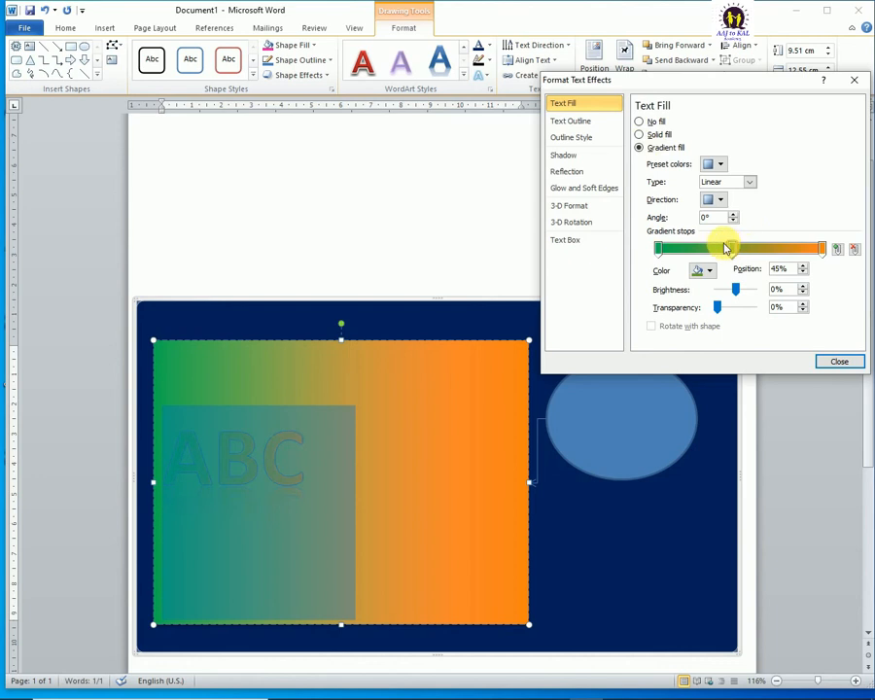
click(707, 270)
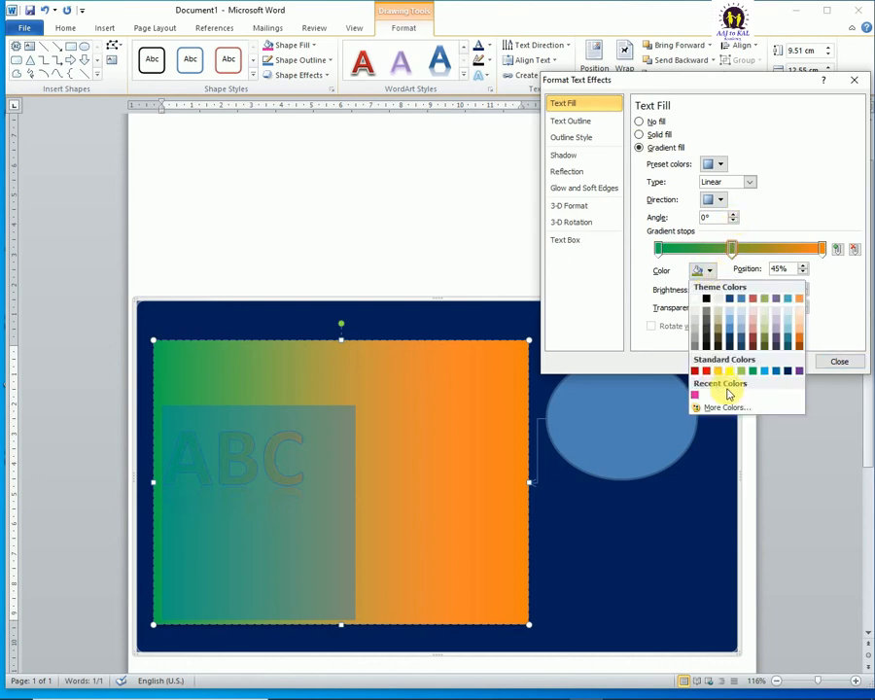
click(788, 370)
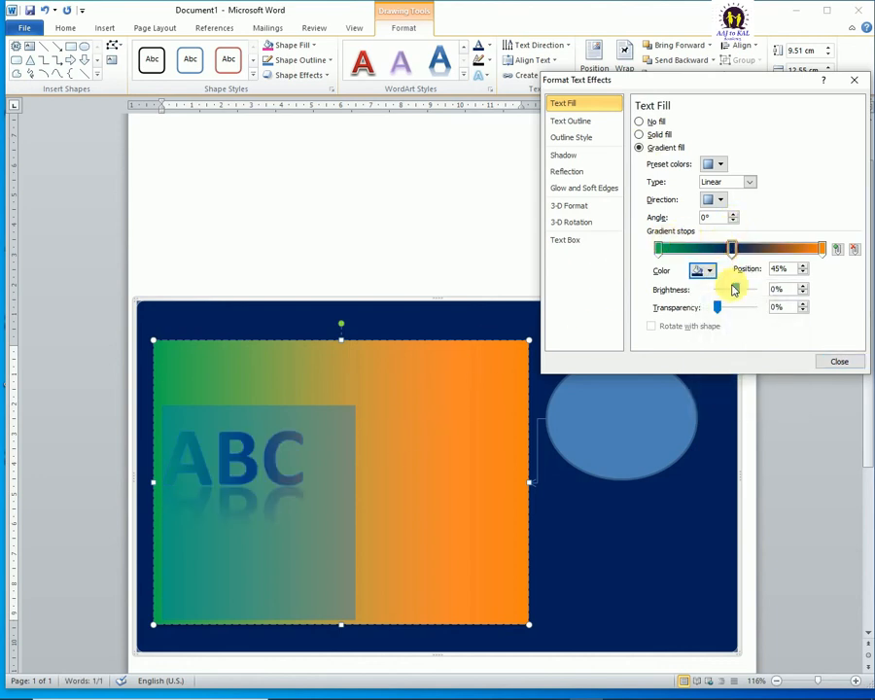
Step: Add another stop at 77% to the text gradient and colour it yellow, keeping the gradient horizontal
click(782, 249)
click(725, 200)
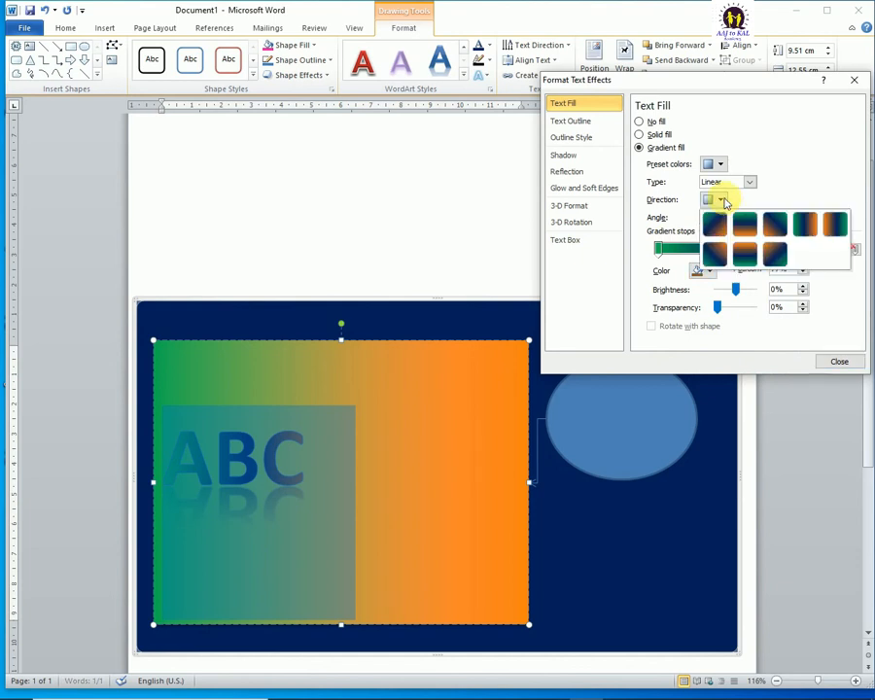
click(805, 225)
click(702, 270)
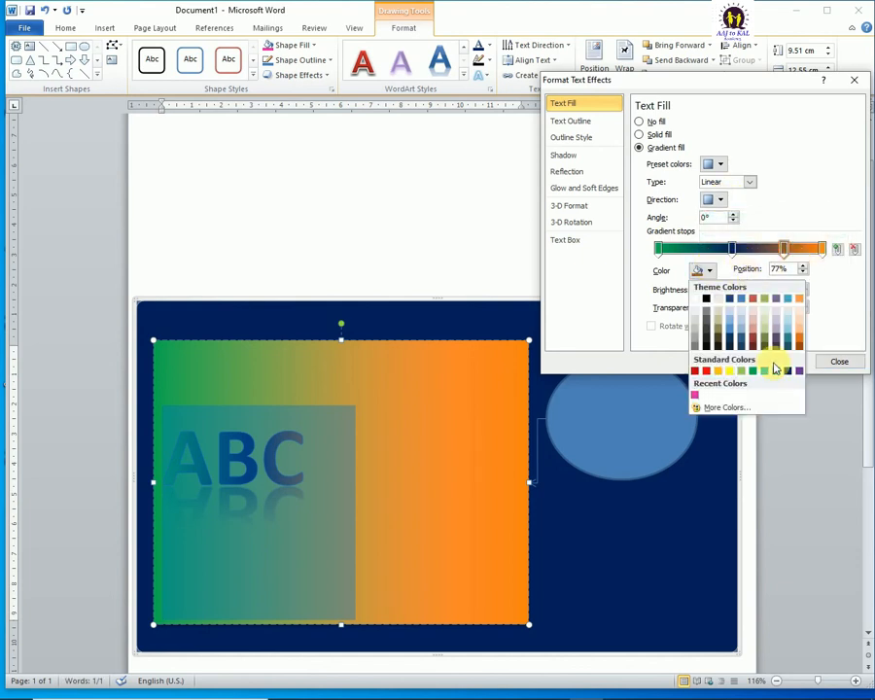
click(728, 370)
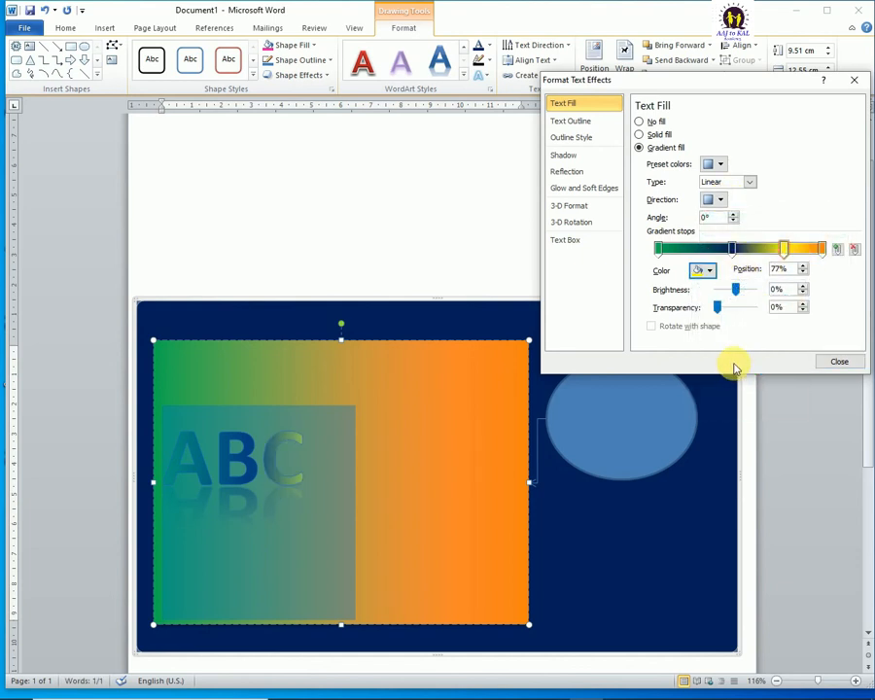
Step: Colour the text gradient's last stop with the recent pink and shift it inward to about 93%
click(822, 249)
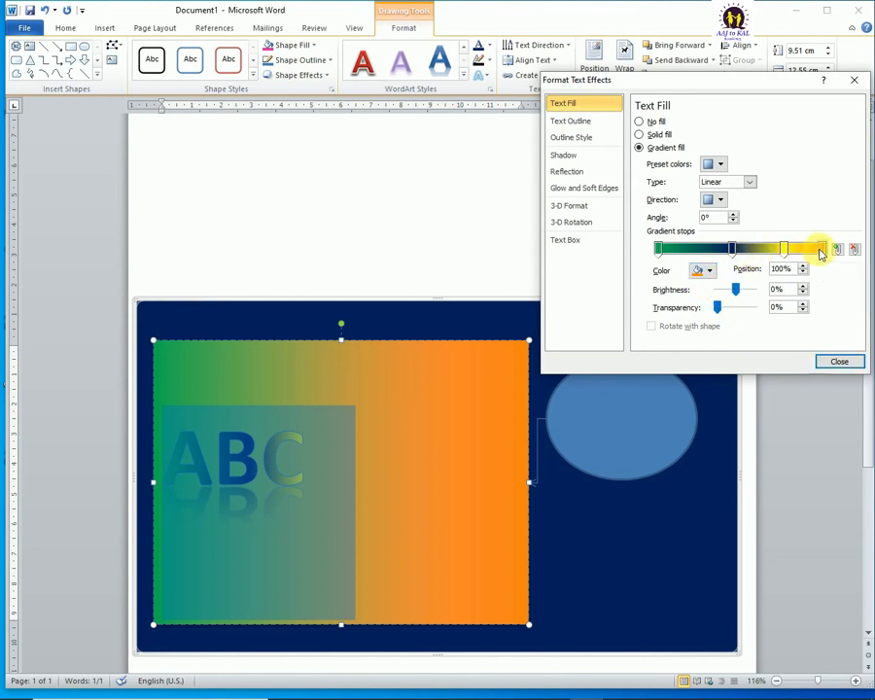
click(710, 272)
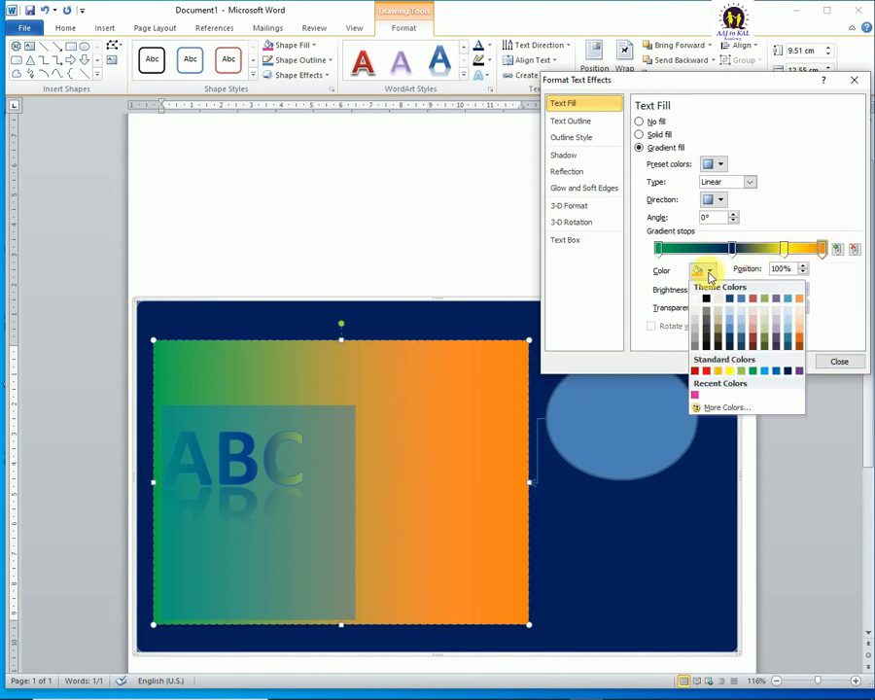
click(696, 396)
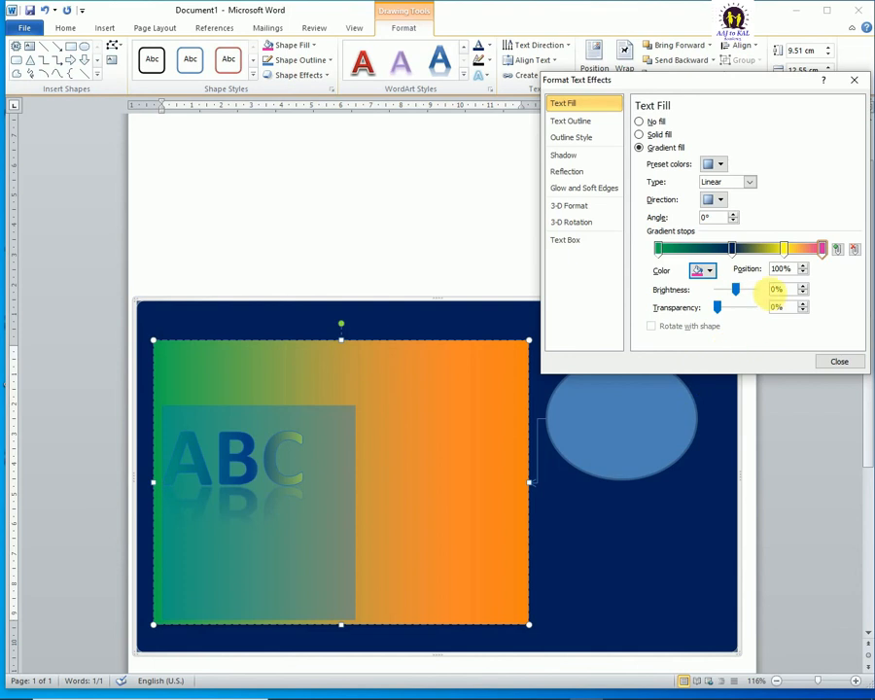
drag(822, 249, 811, 251)
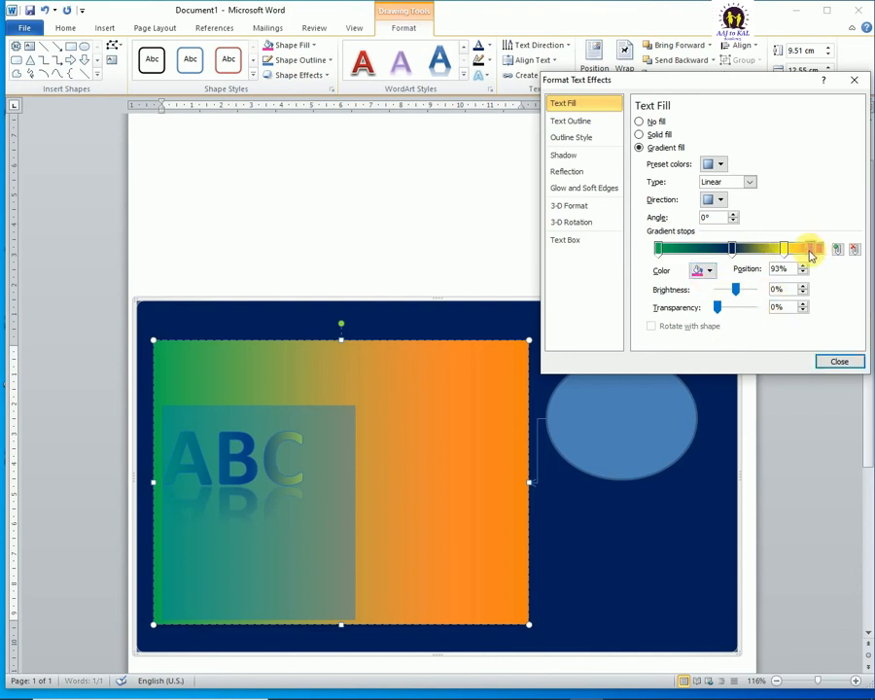
Step: Move the dark blue stop nearer the start, yellow to 52% and pink to 83%, remove the stray orange stop, and finish the text gradient
click(784, 250)
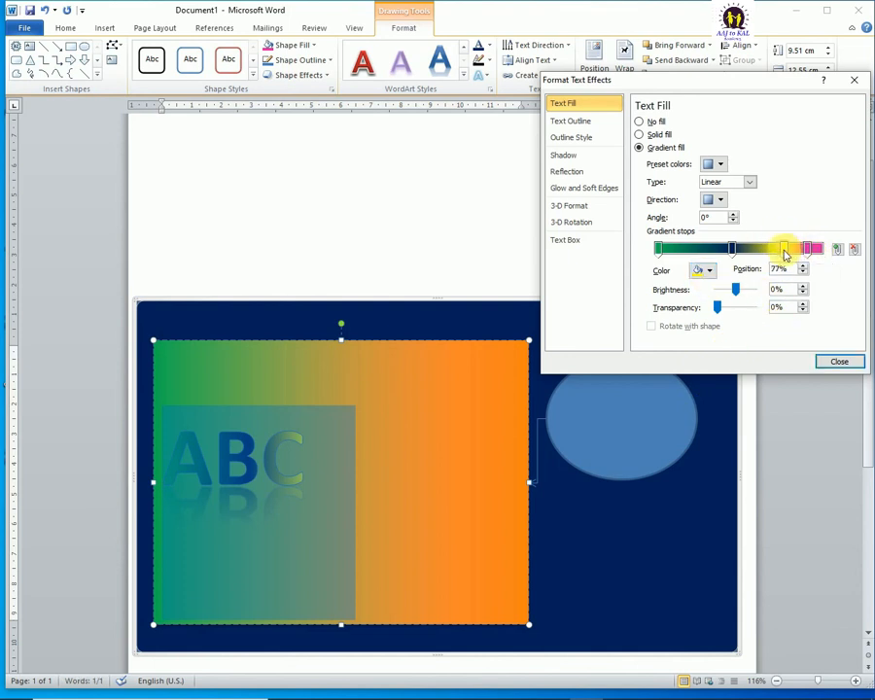
drag(783, 253, 696, 259)
drag(758, 249, 744, 250)
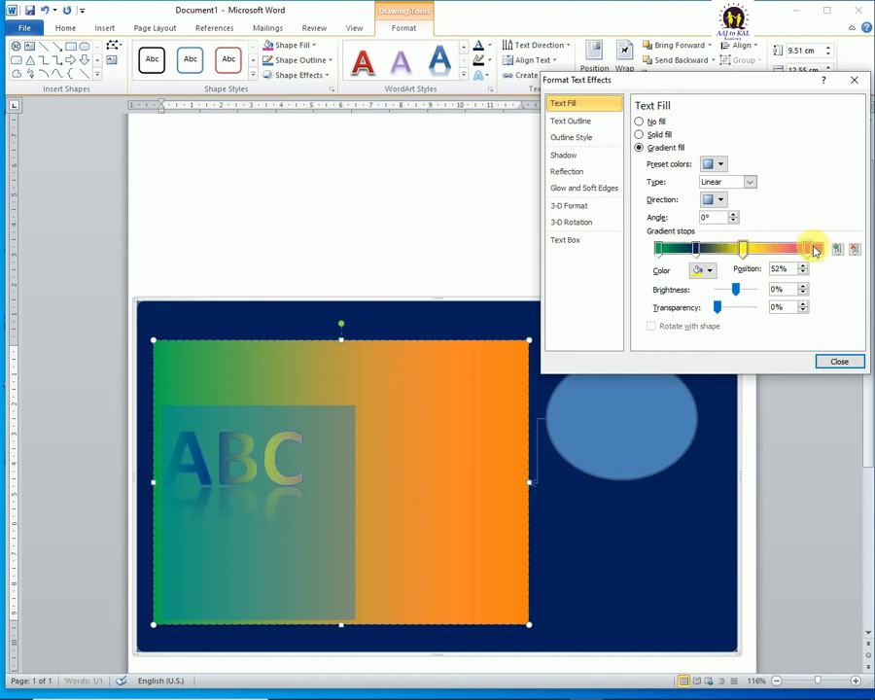
mouse_move(805, 250)
mouse_down()
mouse_move(778, 250)
mouse_move(797, 249)
mouse_up()
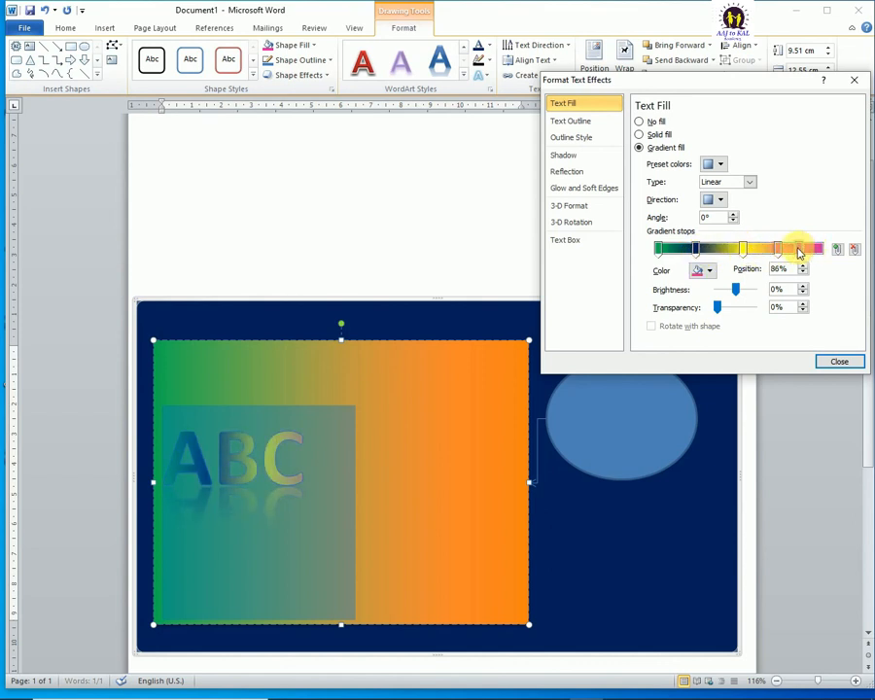
click(779, 249)
click(852, 252)
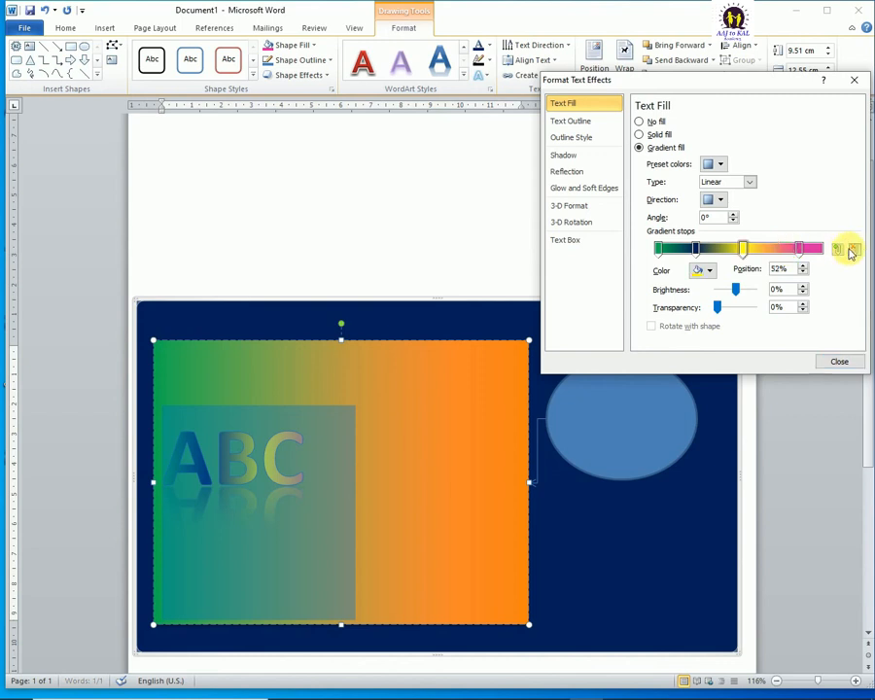
drag(800, 250, 794, 252)
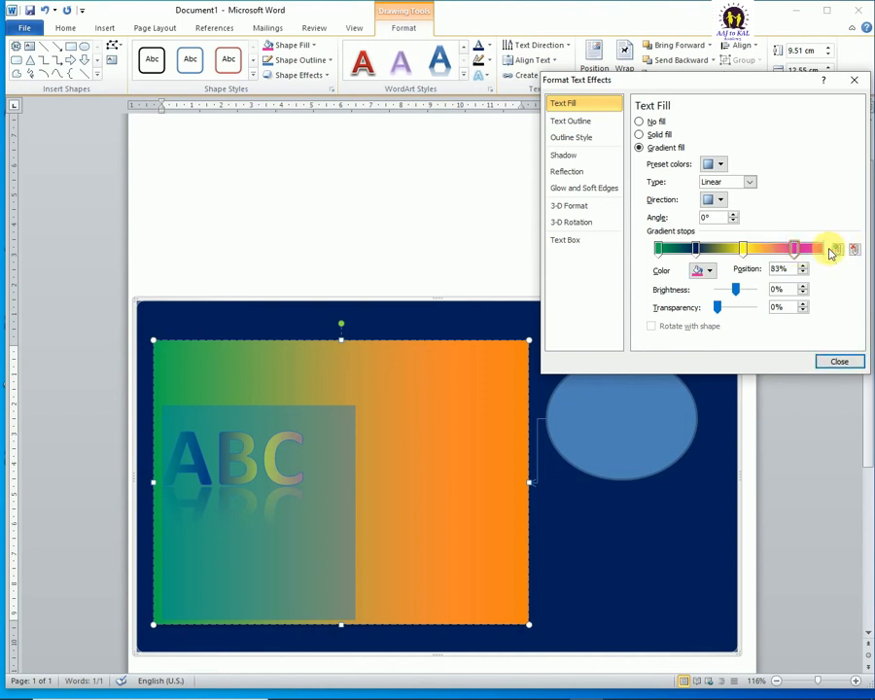
click(836, 363)
click(421, 483)
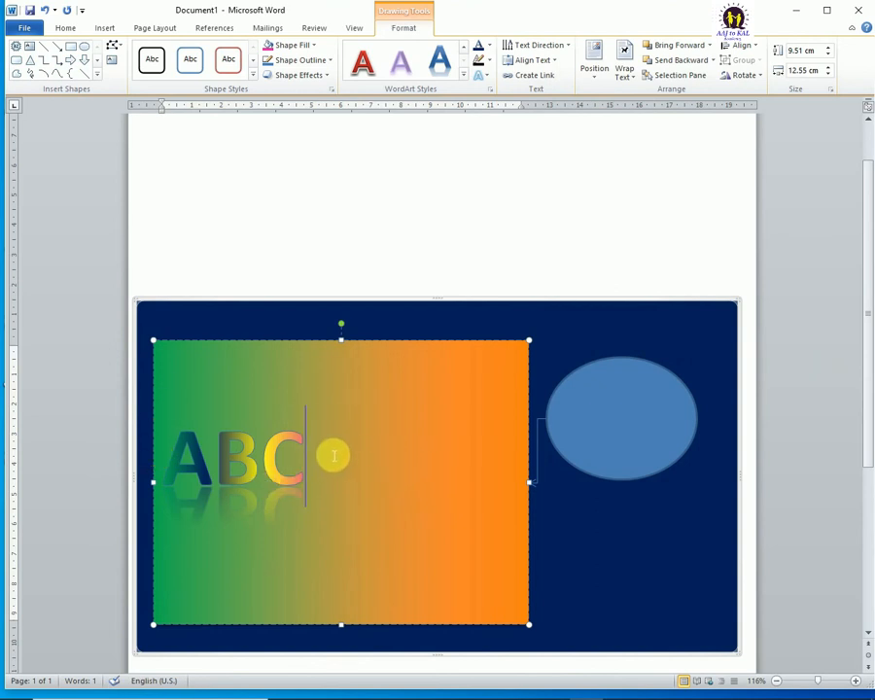
click(486, 46)
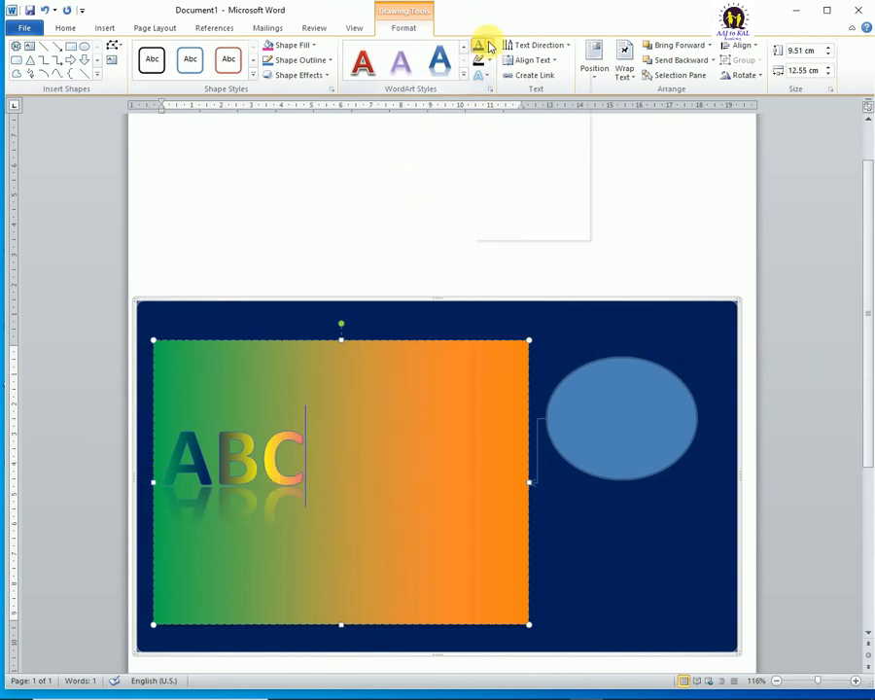
click(489, 45)
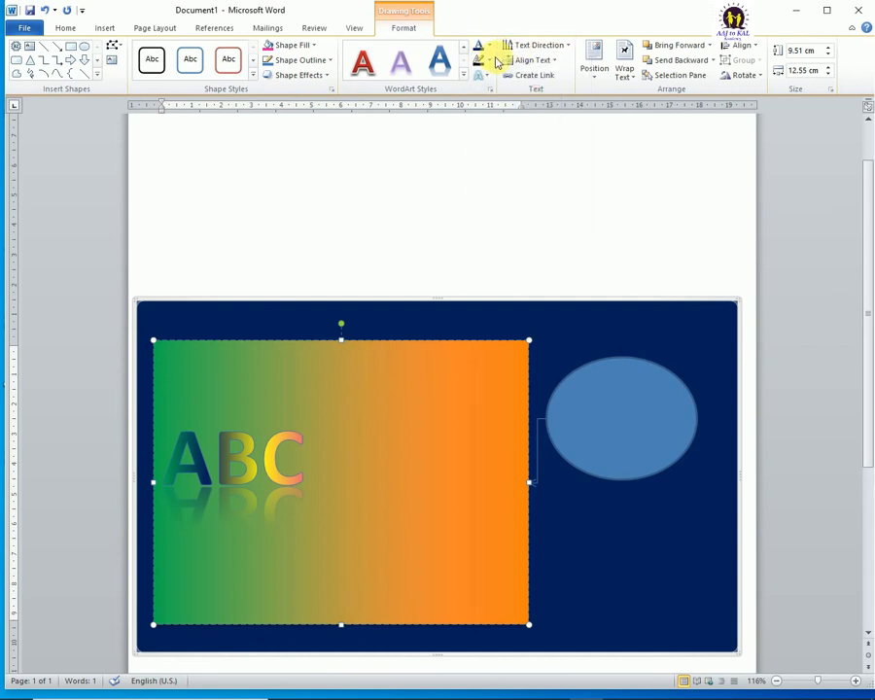
click(492, 60)
click(492, 62)
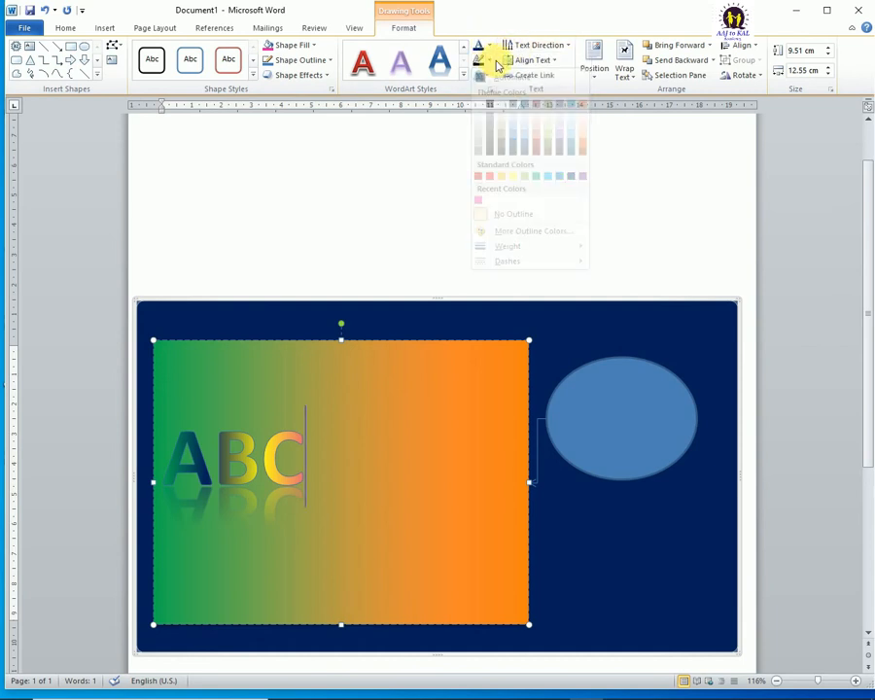
click(486, 78)
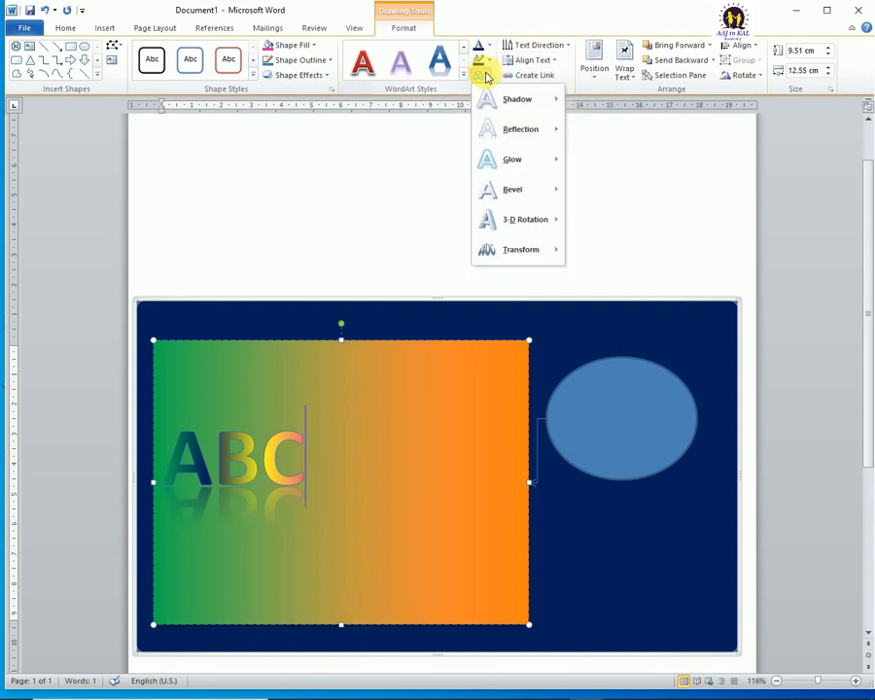
click(486, 77)
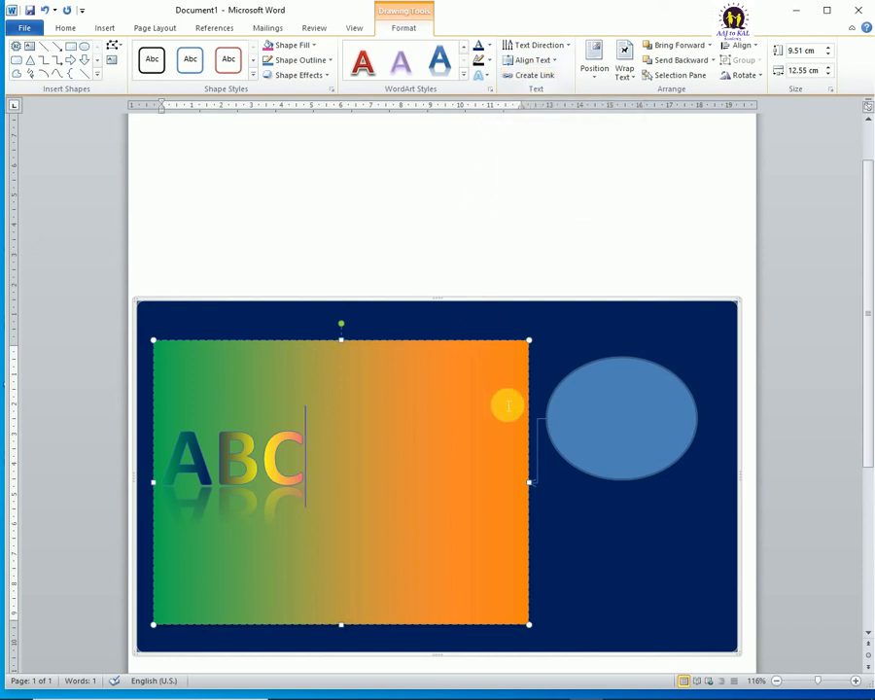
Step: Draw a rectangle about 5.6 cm high and 5.22 cm wide on the page above the drawing canvas
scroll(552, 355, down, 3)
scroll(552, 348, down, 1)
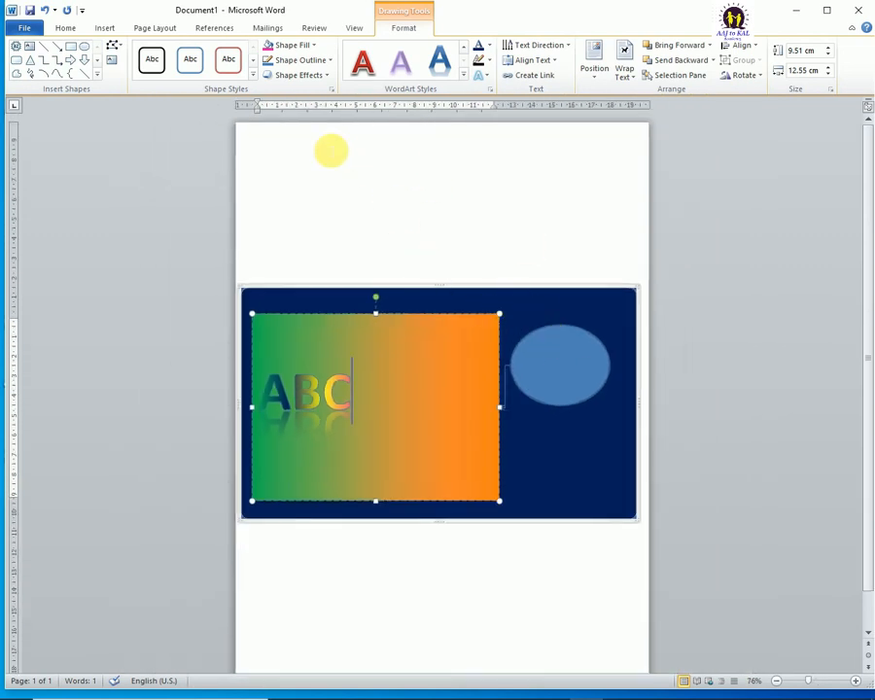
click(102, 29)
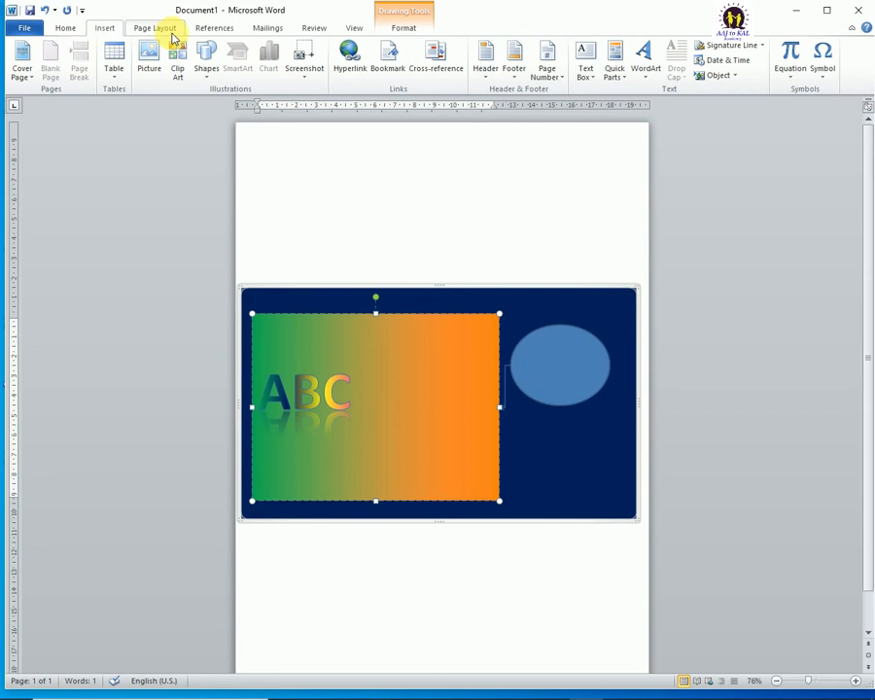
click(206, 69)
click(257, 105)
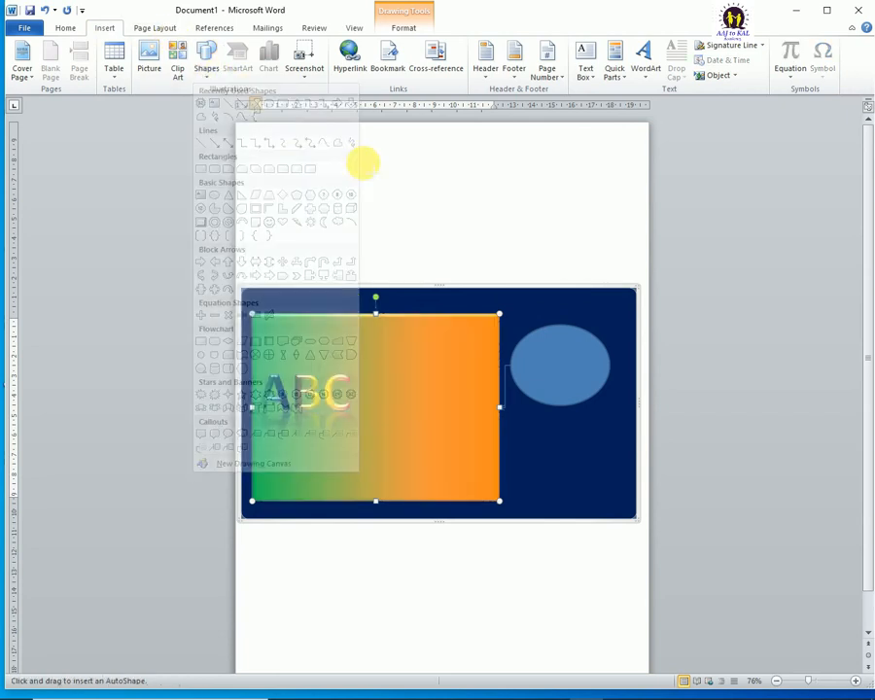
drag(289, 137, 393, 248)
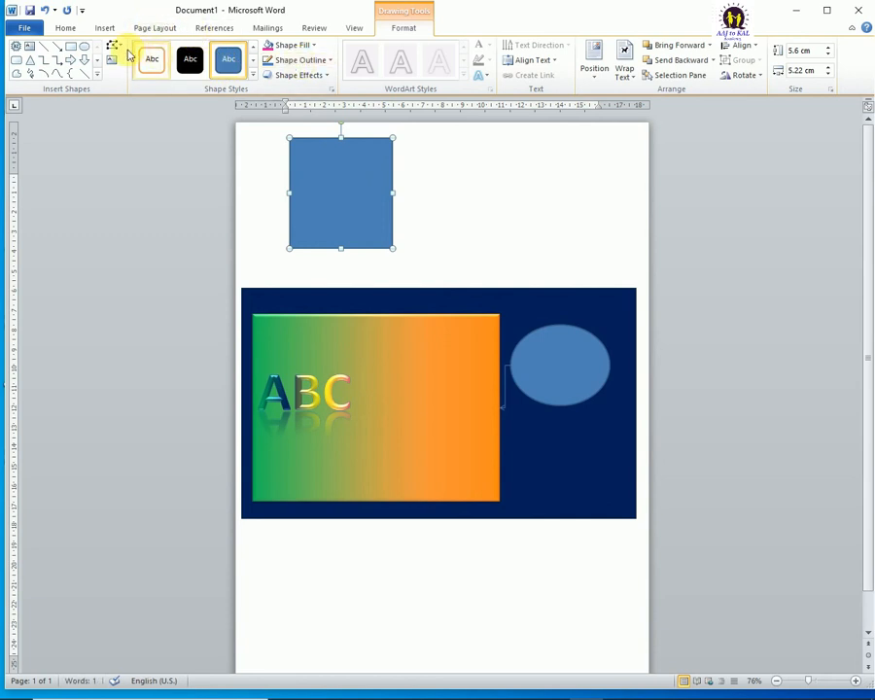
Step: Beside the first rectangle, draw a second one about 6.4 by 5.11 cm and a text box about 6.12 by 4.07 cm
click(70, 45)
drag(436, 139, 536, 263)
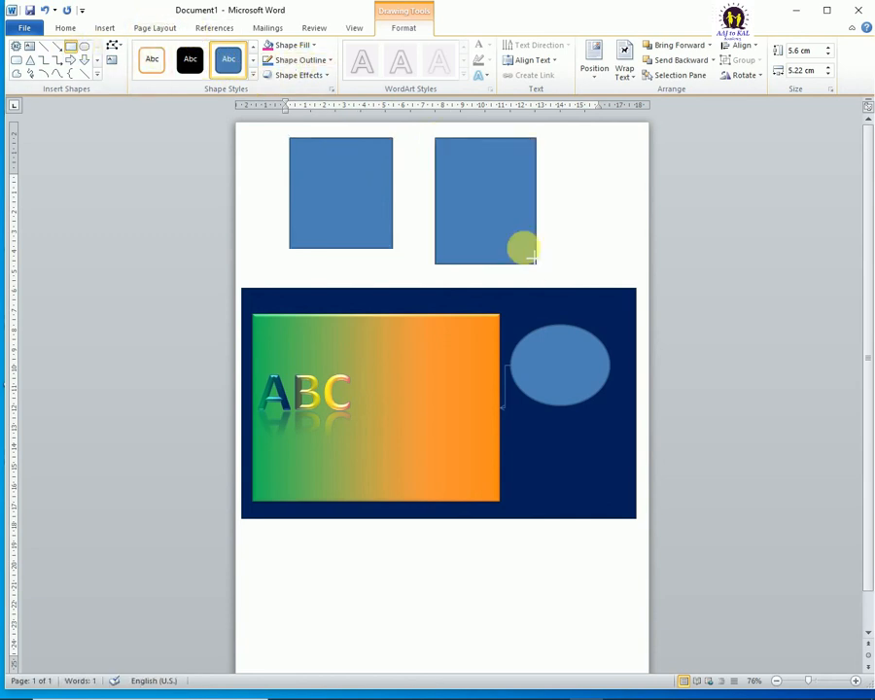
click(112, 59)
drag(557, 143, 637, 264)
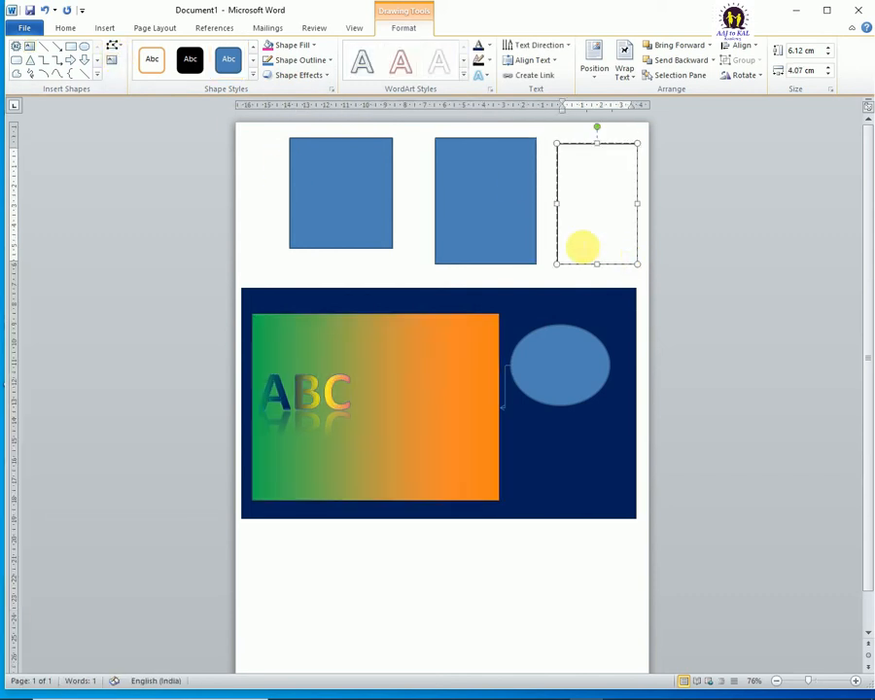
Step: Move the drawing canvas to the lower part of the page and the first blue rectangle into the gap beneath the second one
click(463, 350)
click(464, 288)
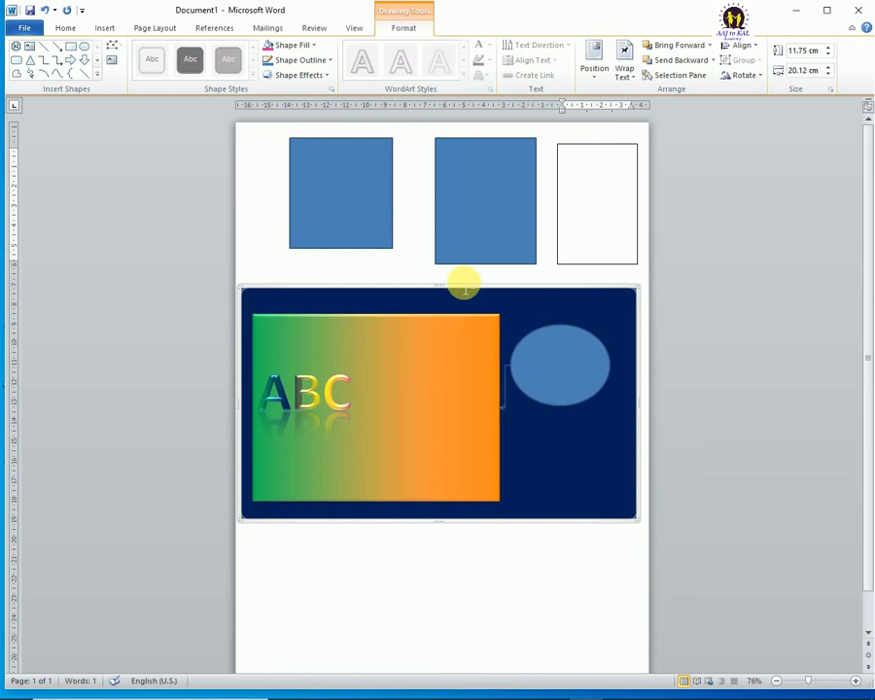
drag(465, 284, 477, 436)
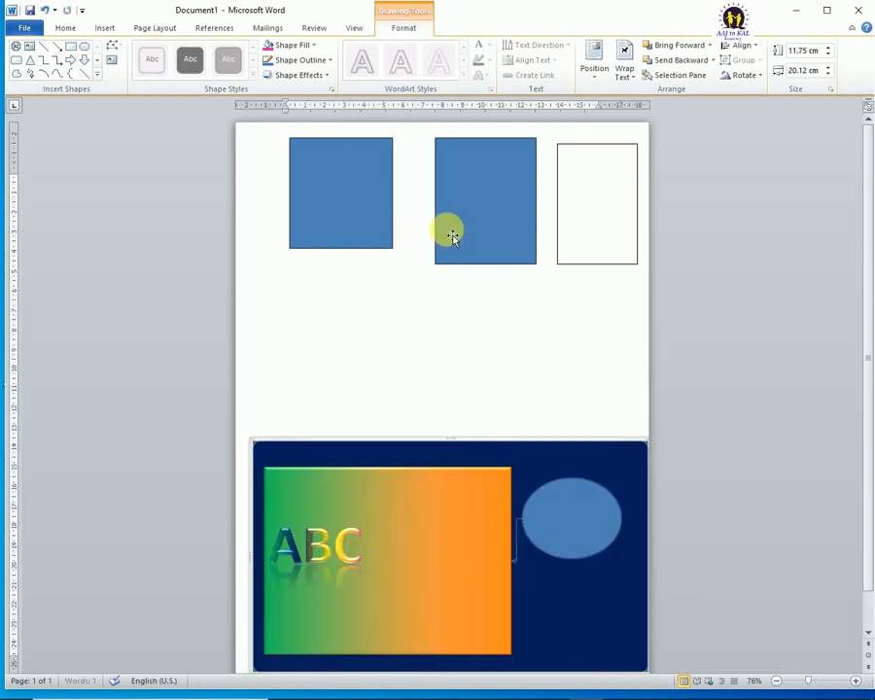
drag(358, 143, 510, 303)
Step: Move the empty text box to the left side of the remaining upper rectangle and enlarge it to about 6.99 by 5.81 cm
drag(575, 149, 318, 142)
drag(381, 256, 416, 274)
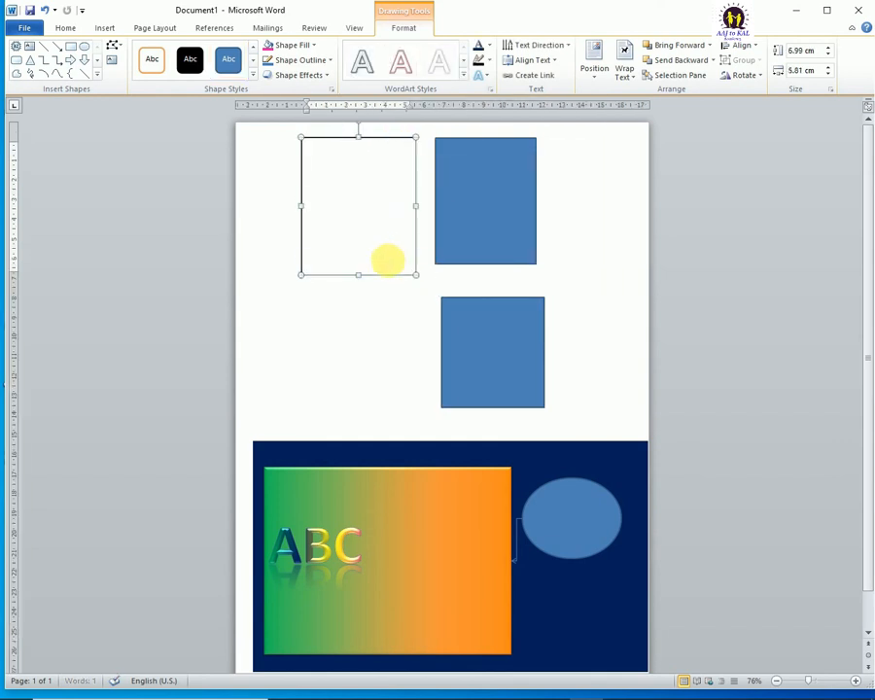
drag(370, 145, 360, 149)
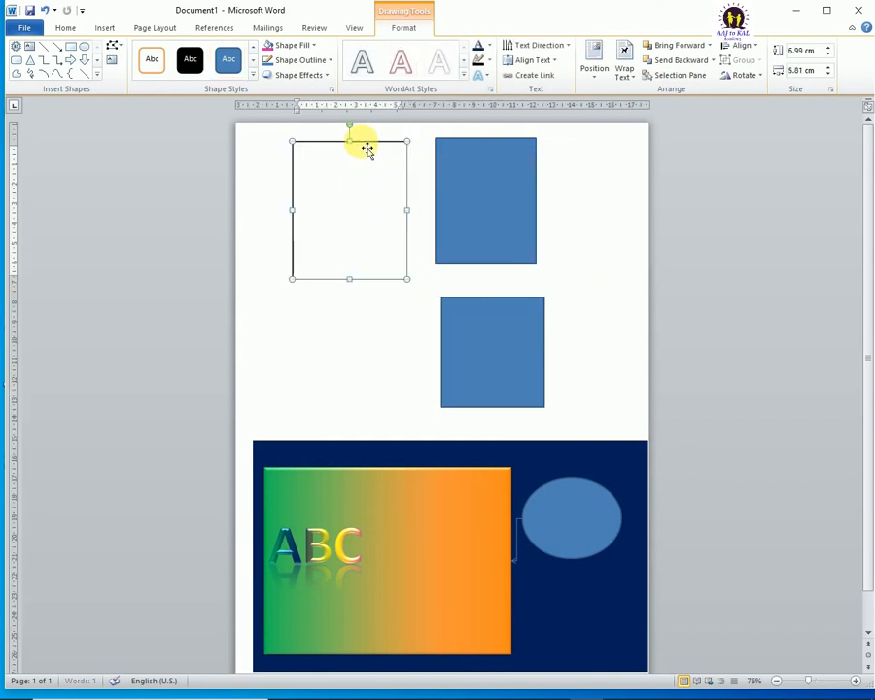
Step: Fill the text box with sample paragraphs generated by =rand()
click(366, 169)
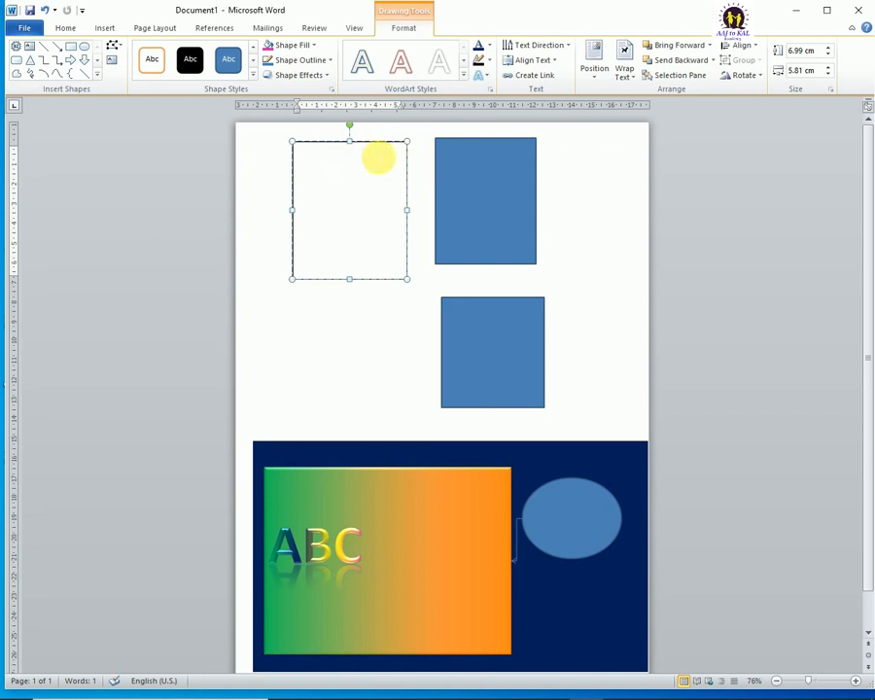
text(=)
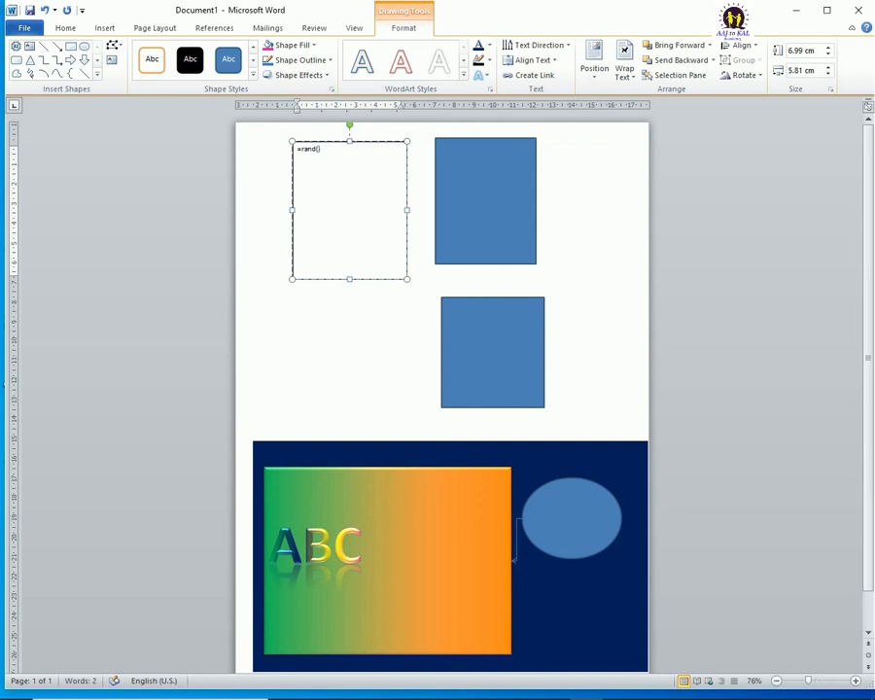
text(rand())
key(Return)
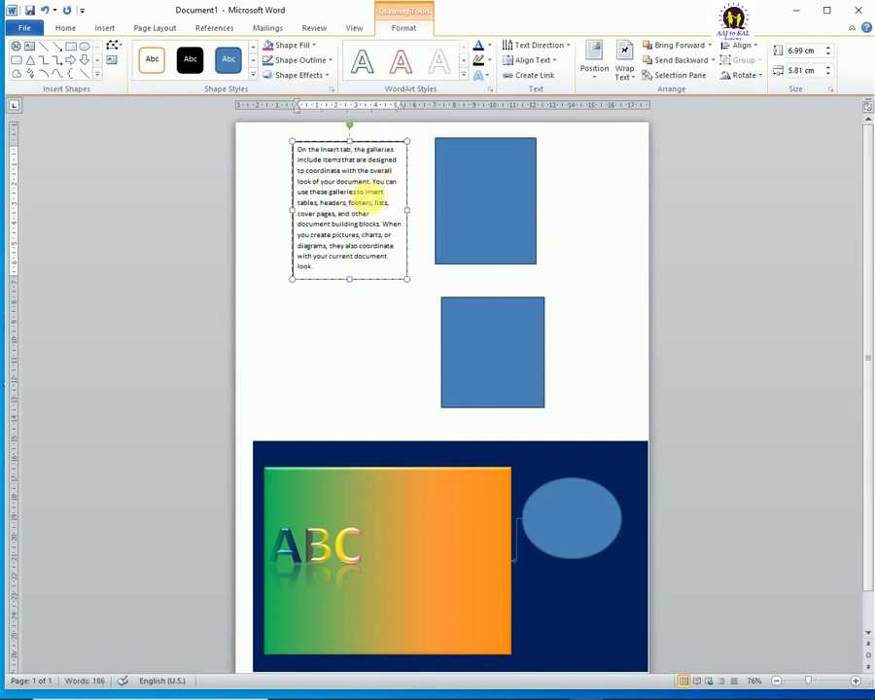
Step: Try to link the filled text box to the upper blue rectangle so its overflow text continues there
click(535, 77)
click(496, 163)
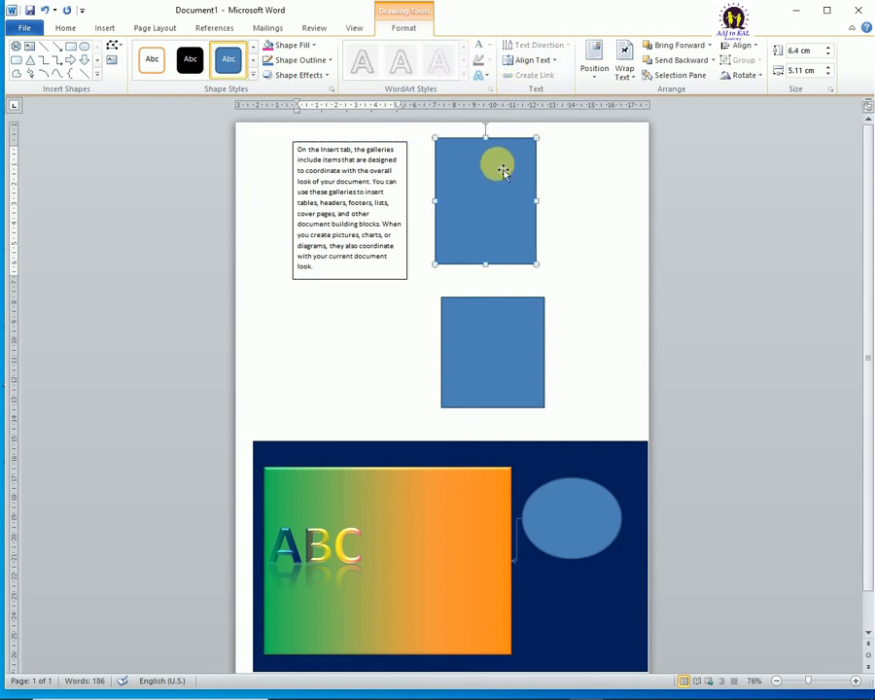
click(375, 174)
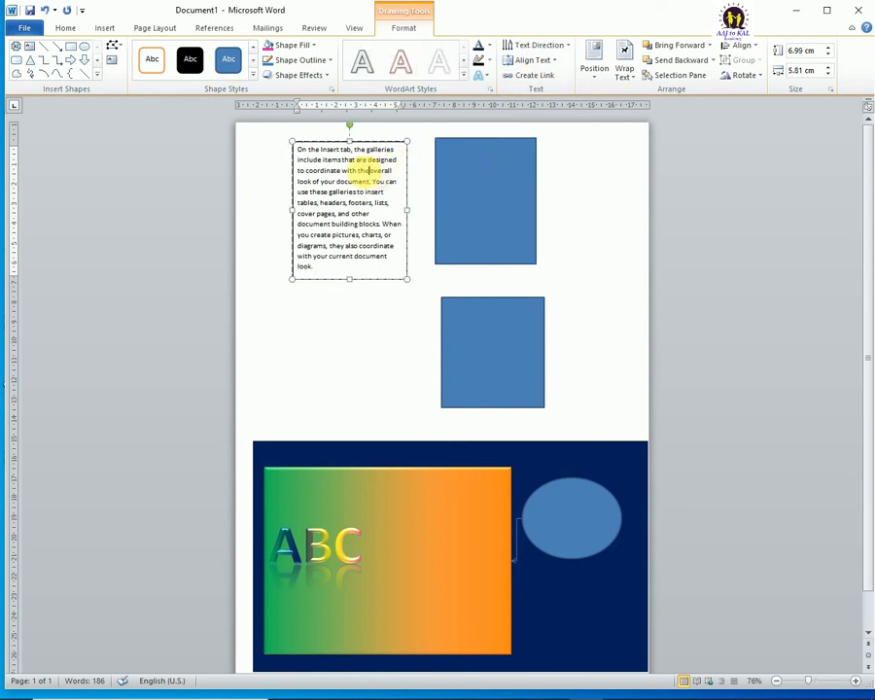
click(487, 316)
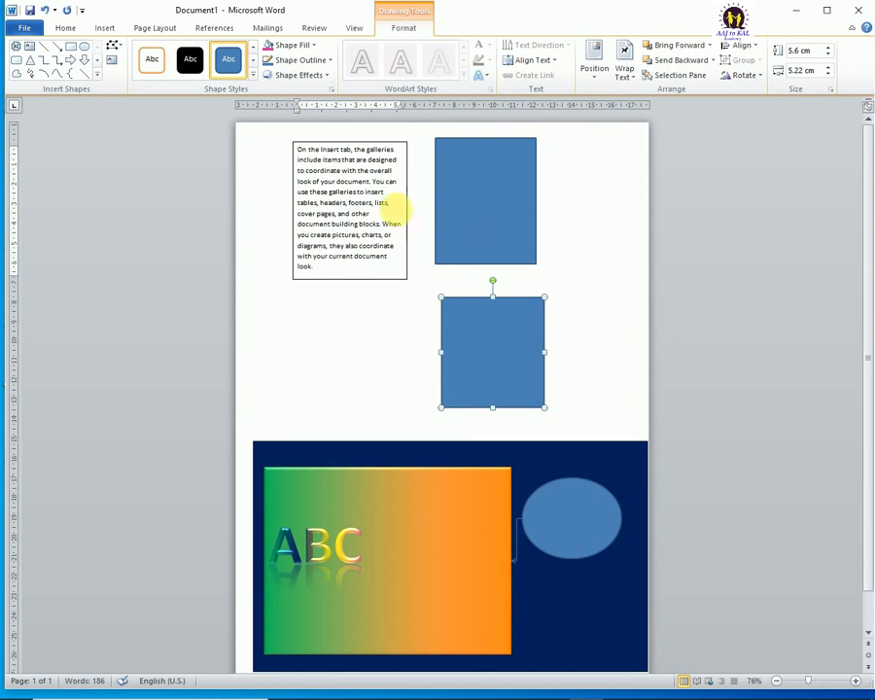
click(333, 210)
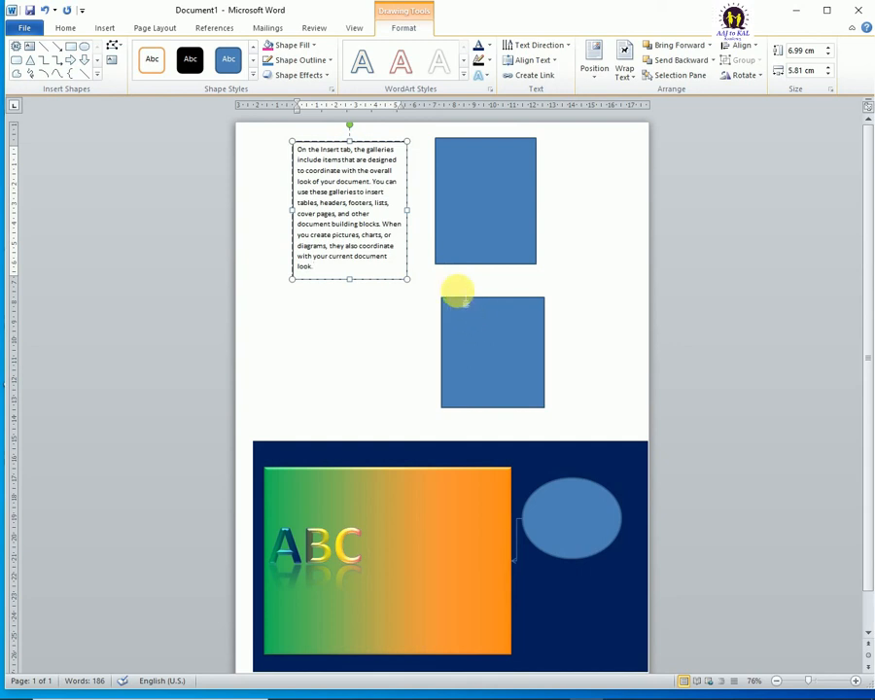
click(509, 78)
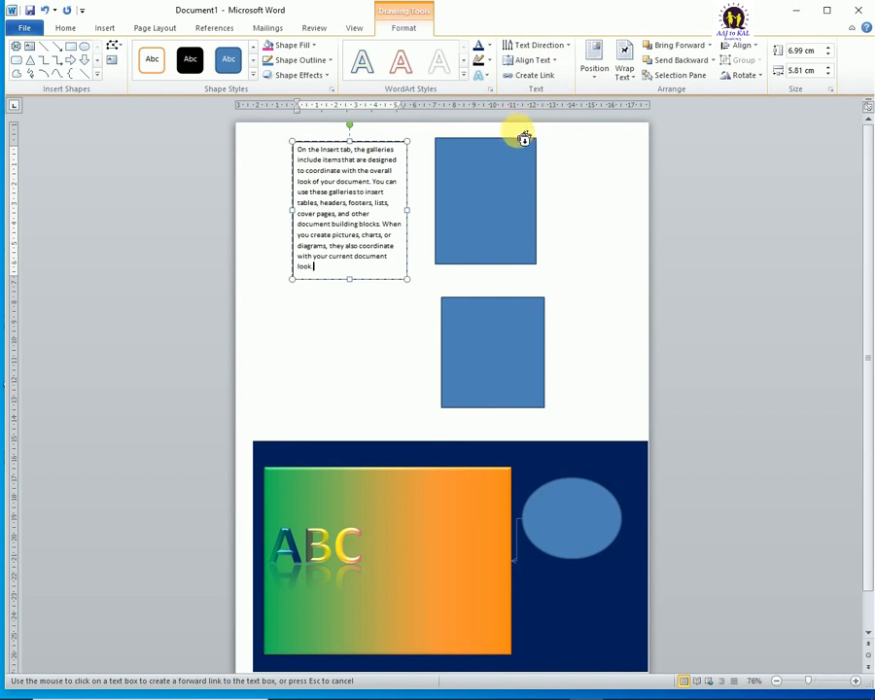
click(503, 174)
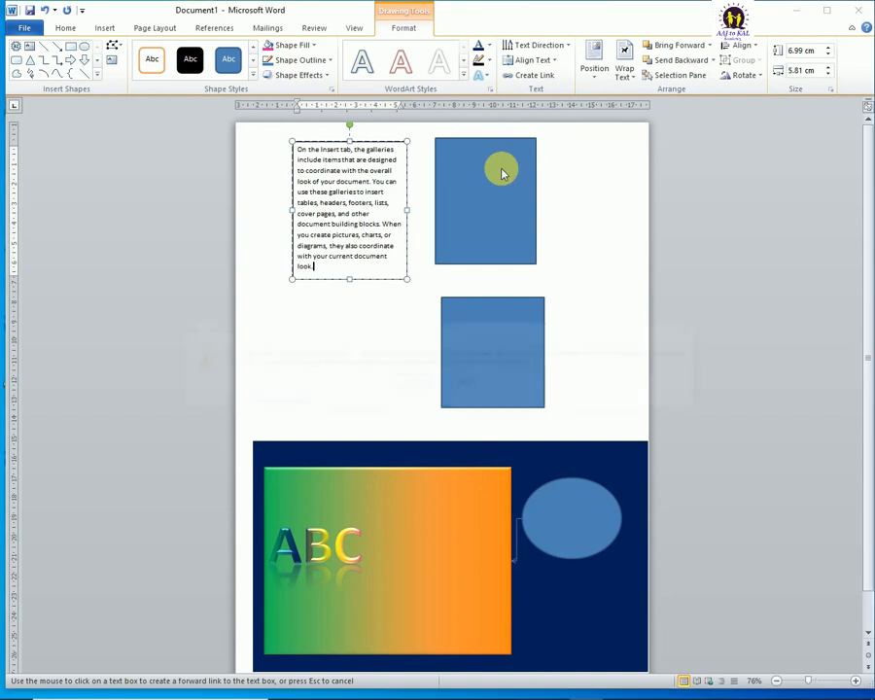
drag(463, 330, 510, 243)
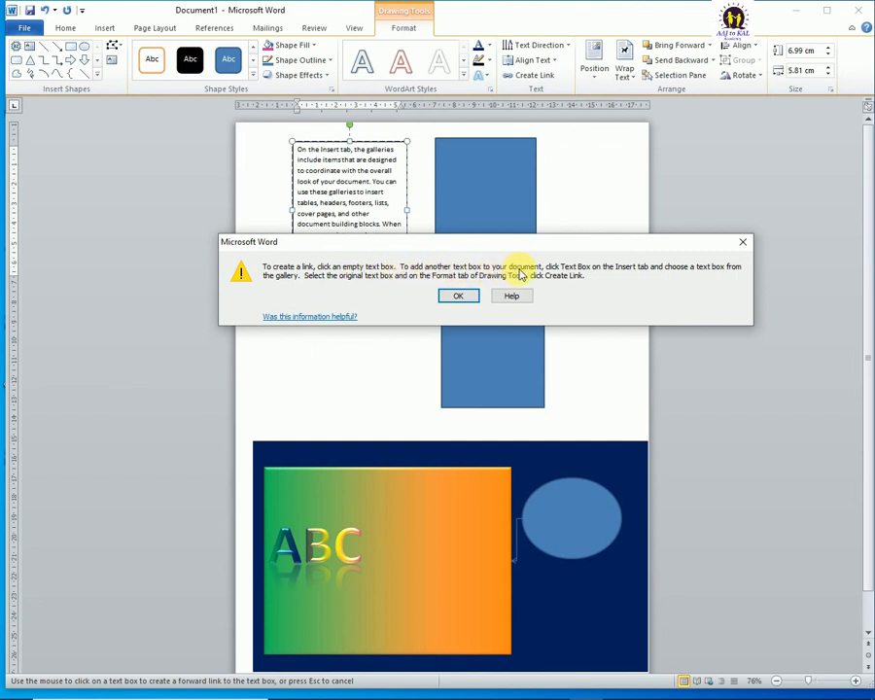
click(744, 242)
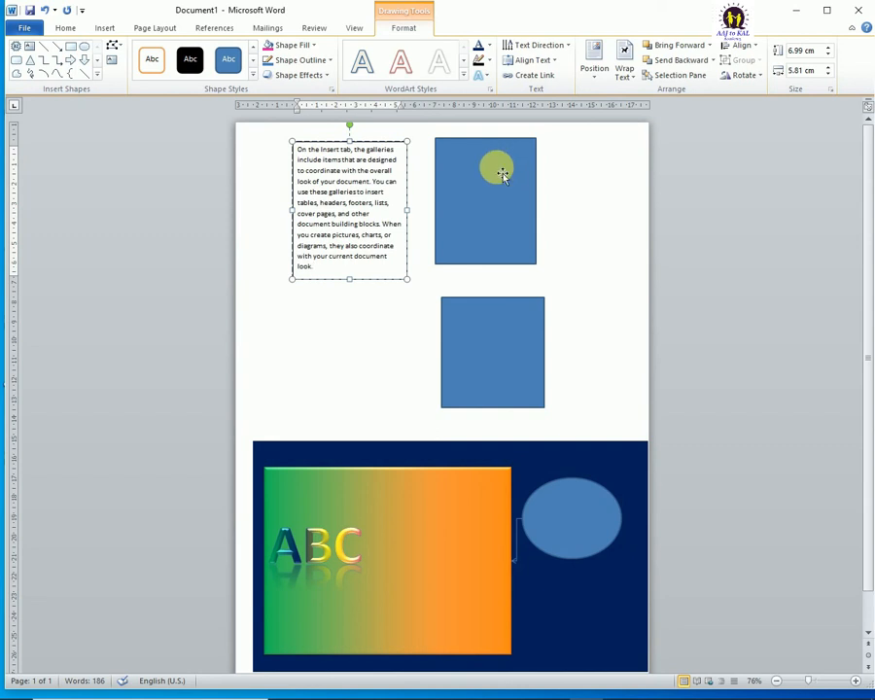
Step: Add empty text areas to both blue rectangles and enlarge the lower one to about 5.88 by 6.05 cm
click(501, 173)
right_click(500, 169)
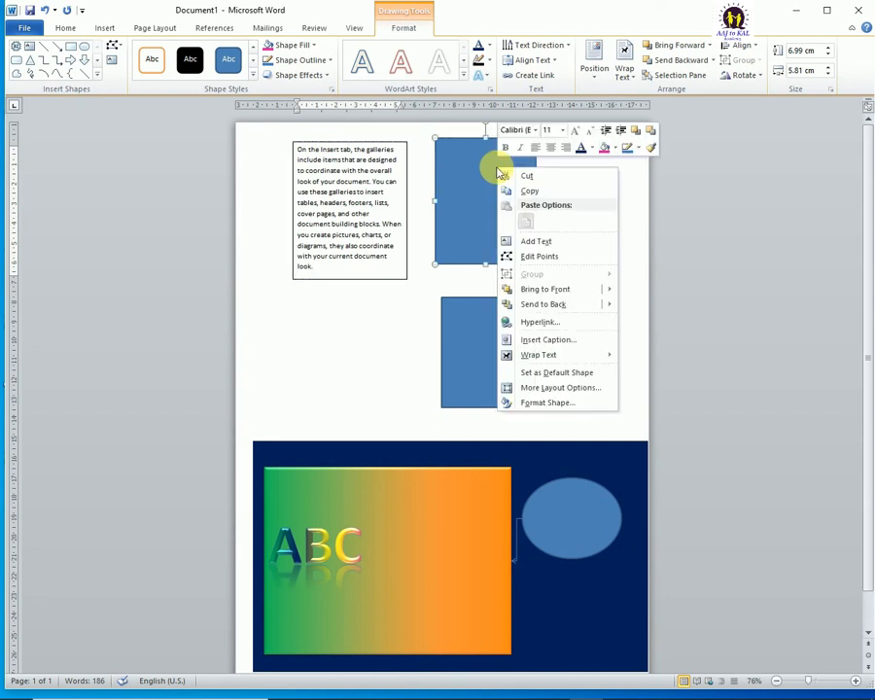
click(540, 243)
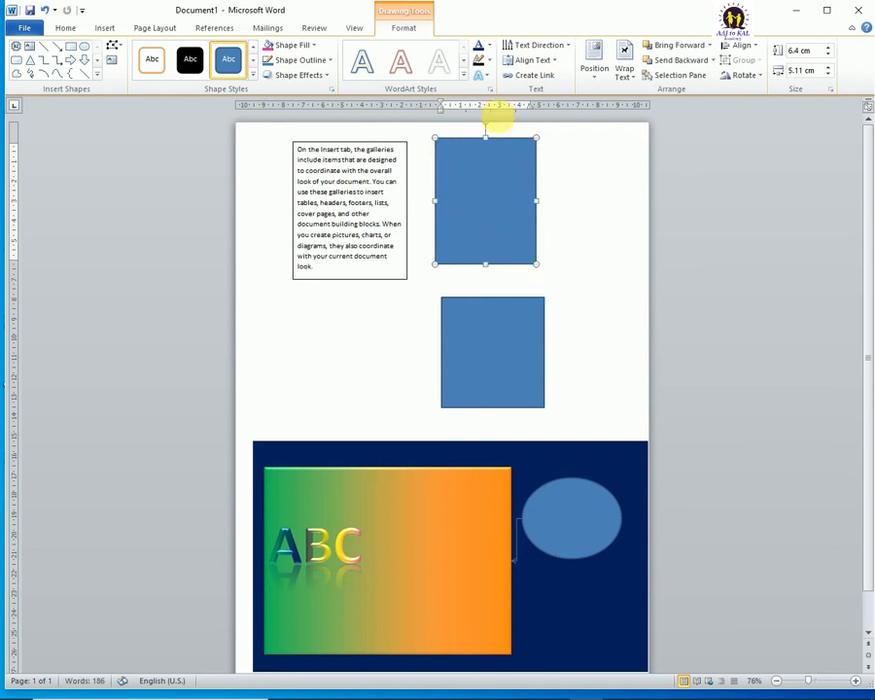
click(496, 341)
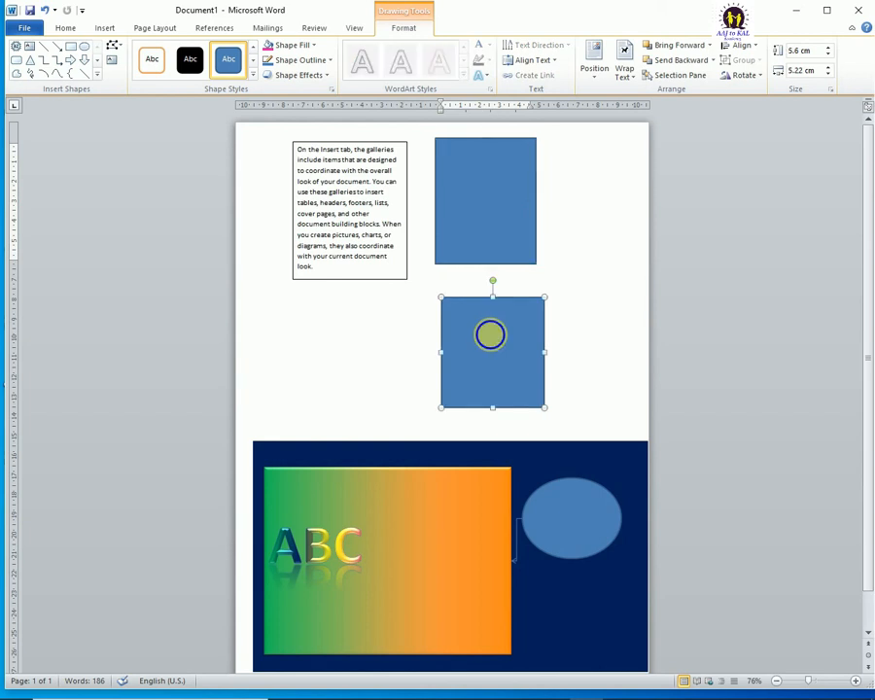
right_click(491, 335)
click(535, 408)
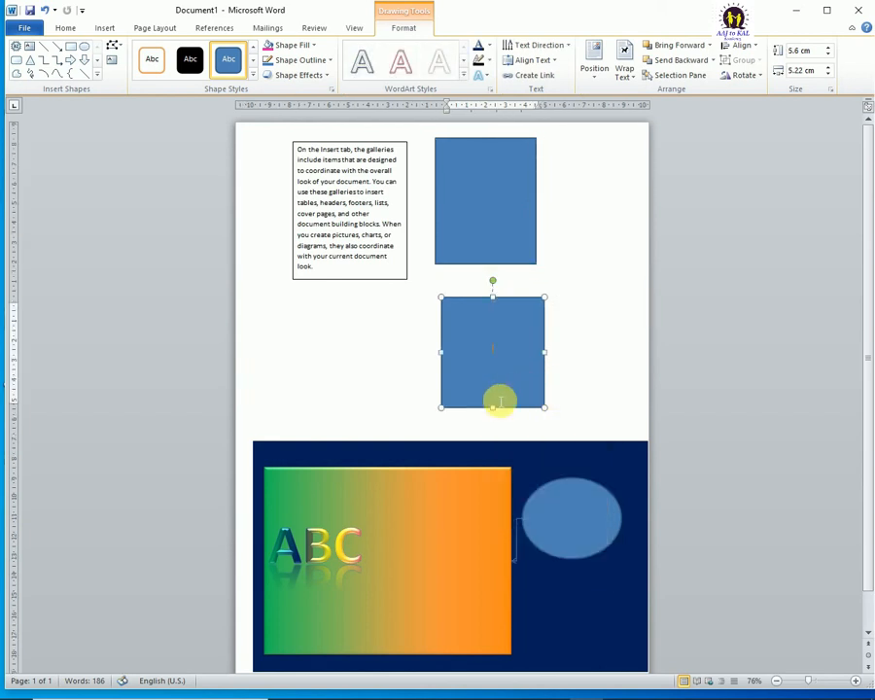
drag(442, 409, 425, 410)
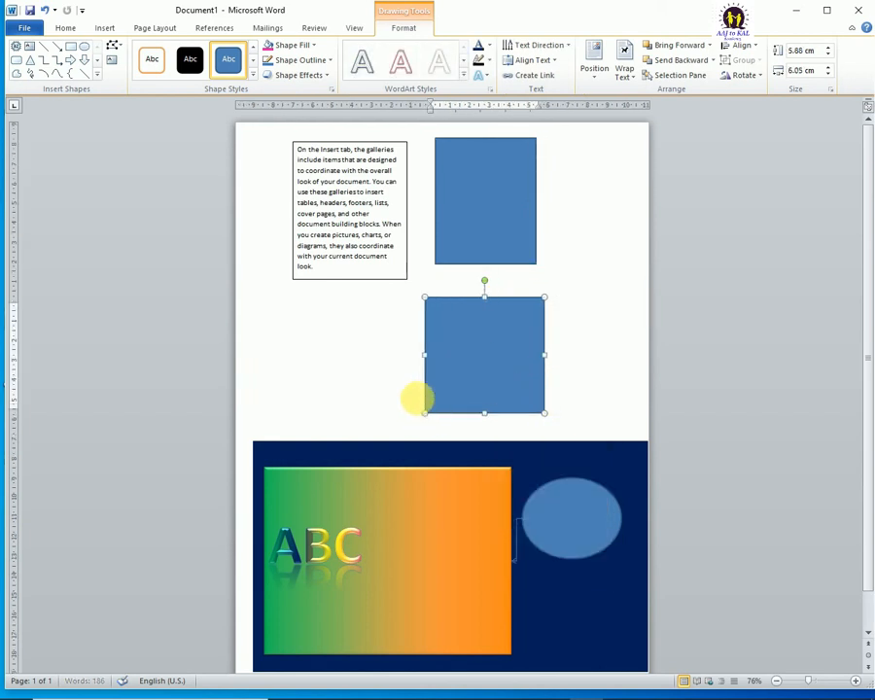
Step: Link the filled text box to the upper blue rectangle so the overflow text continues in it
click(383, 227)
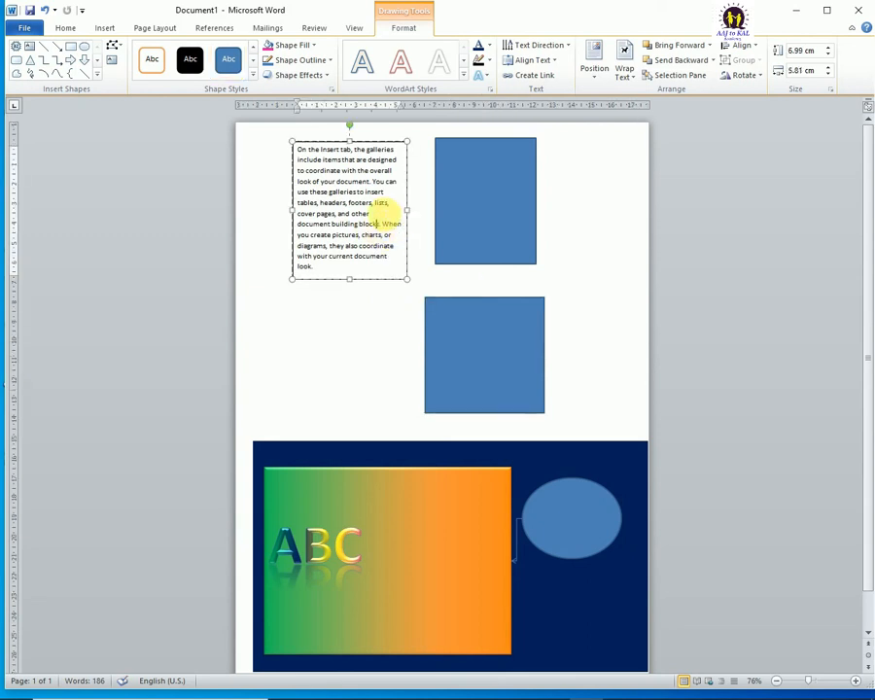
click(531, 76)
click(488, 190)
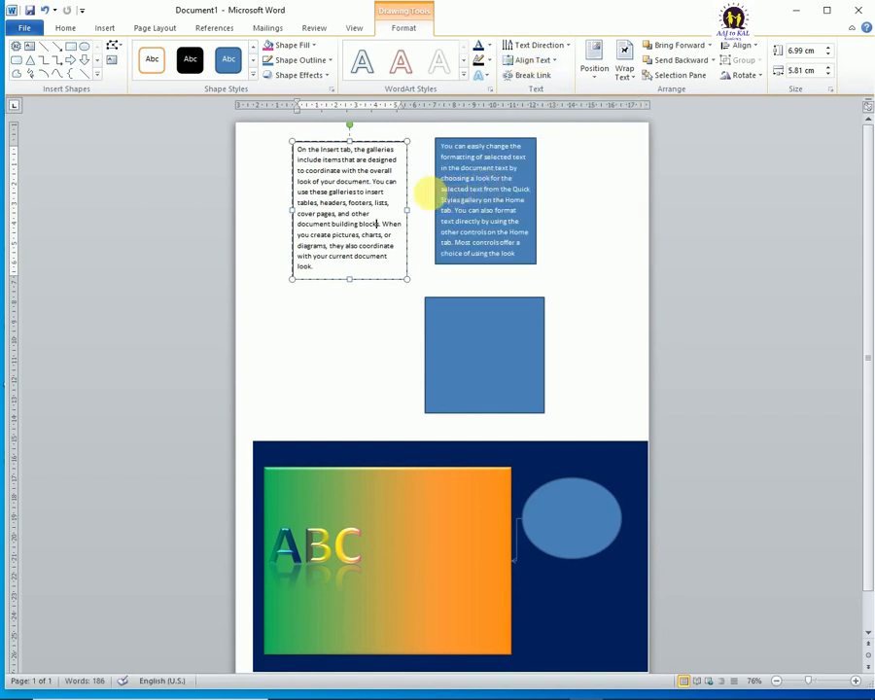
drag(329, 273, 311, 271)
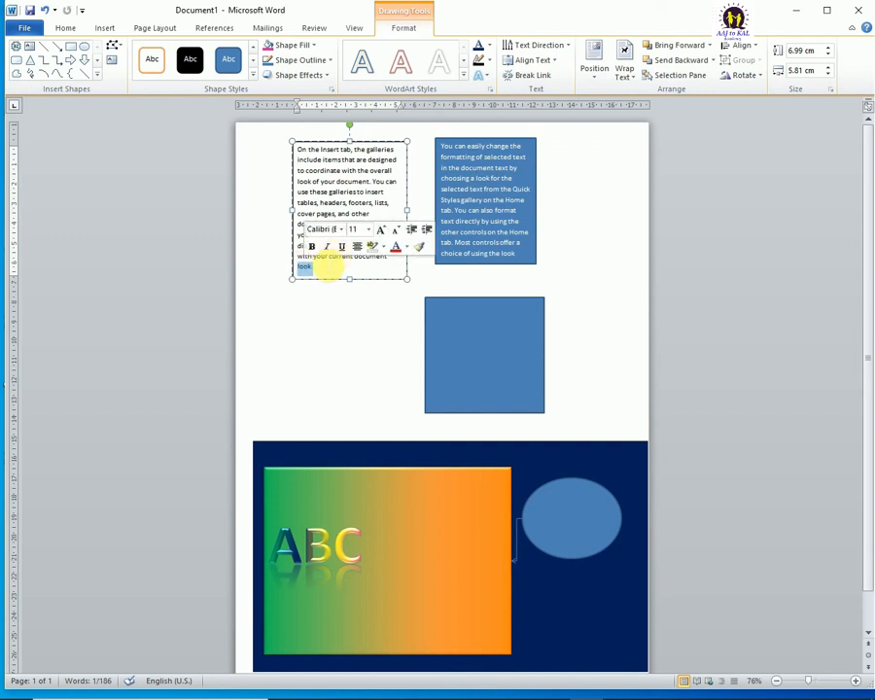
Step: Link the upper blue rectangle to the lower one so the remaining text flows on into it
click(486, 155)
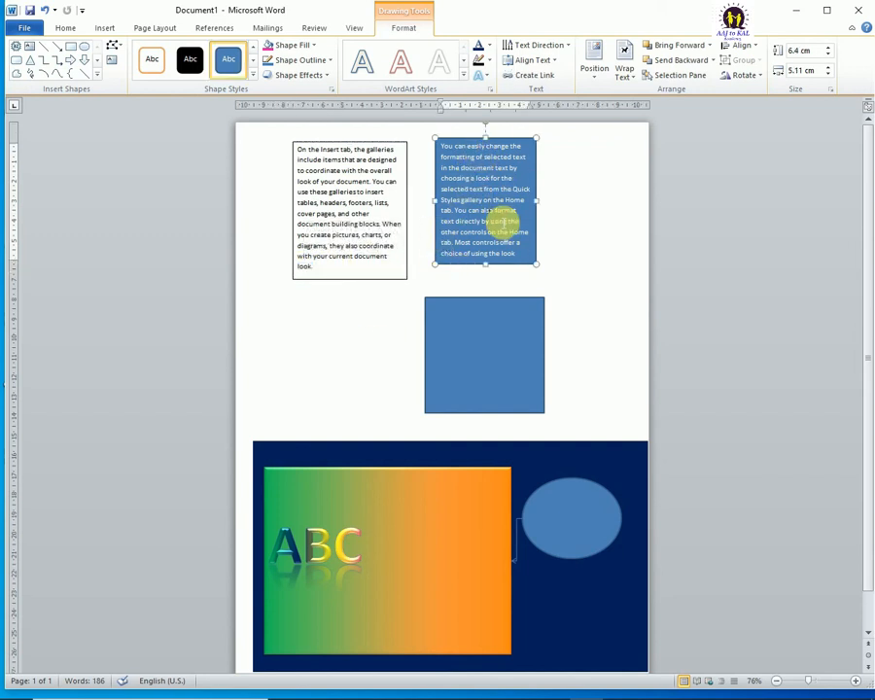
click(498, 215)
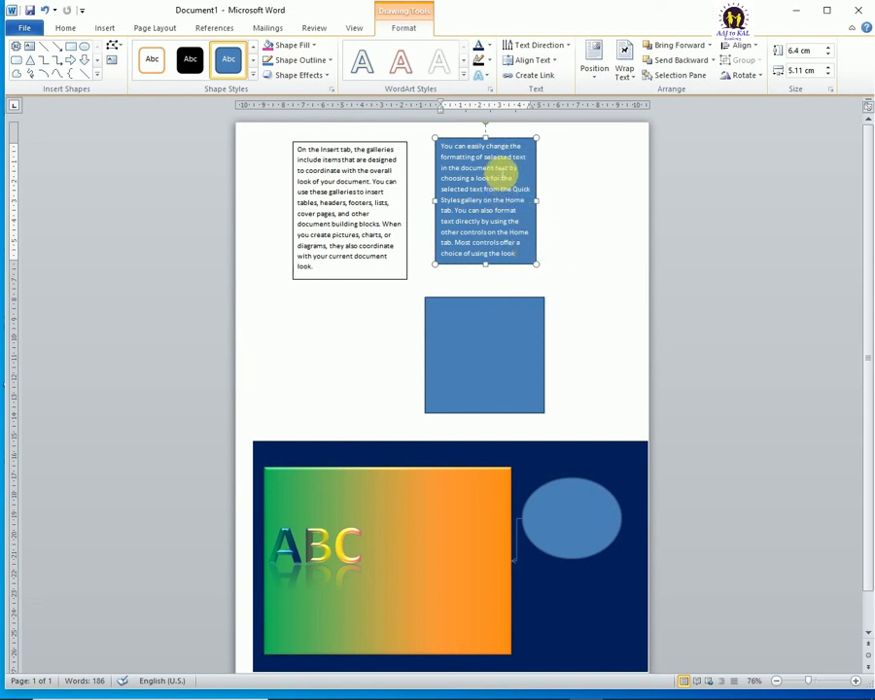
click(531, 76)
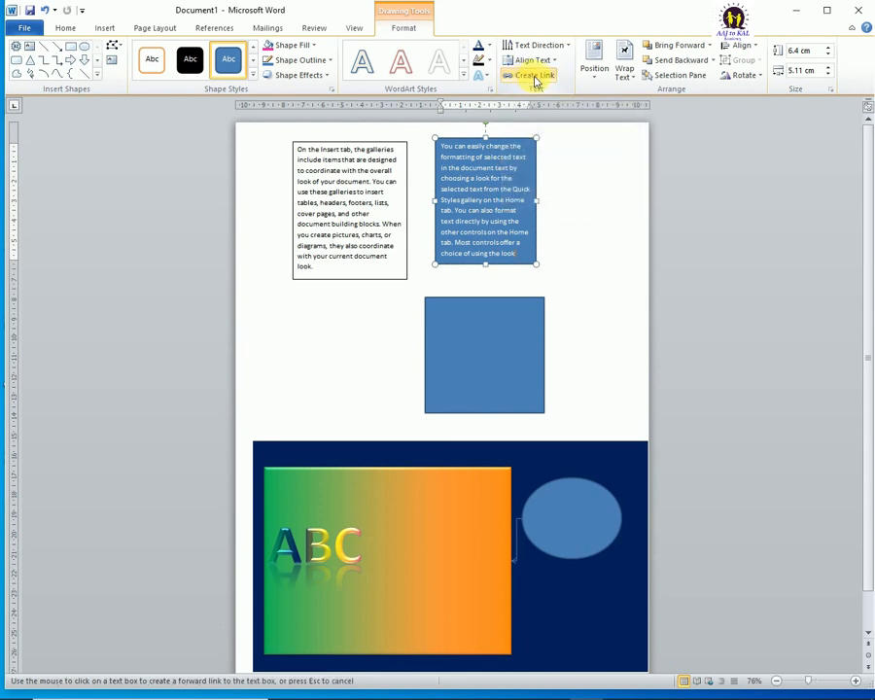
click(520, 344)
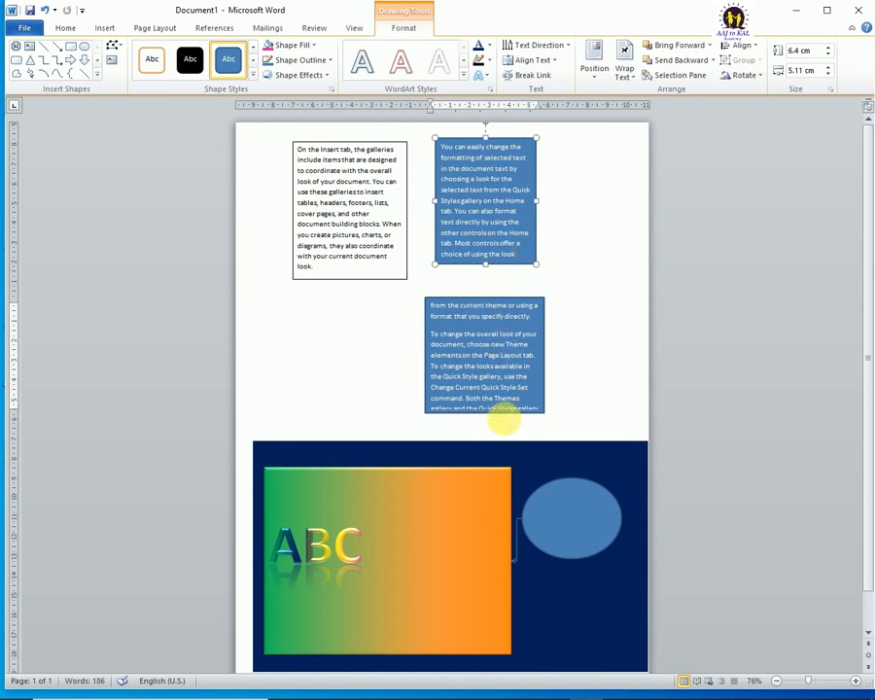
Step: Select the whole text running through the three linked boxes and delete it
click(318, 160)
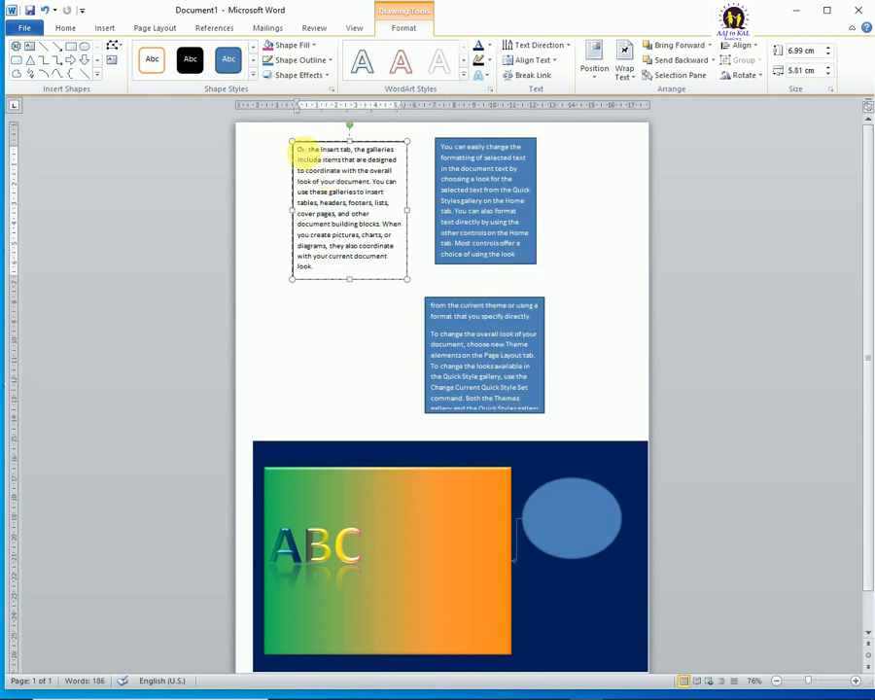
drag(297, 150, 383, 276)
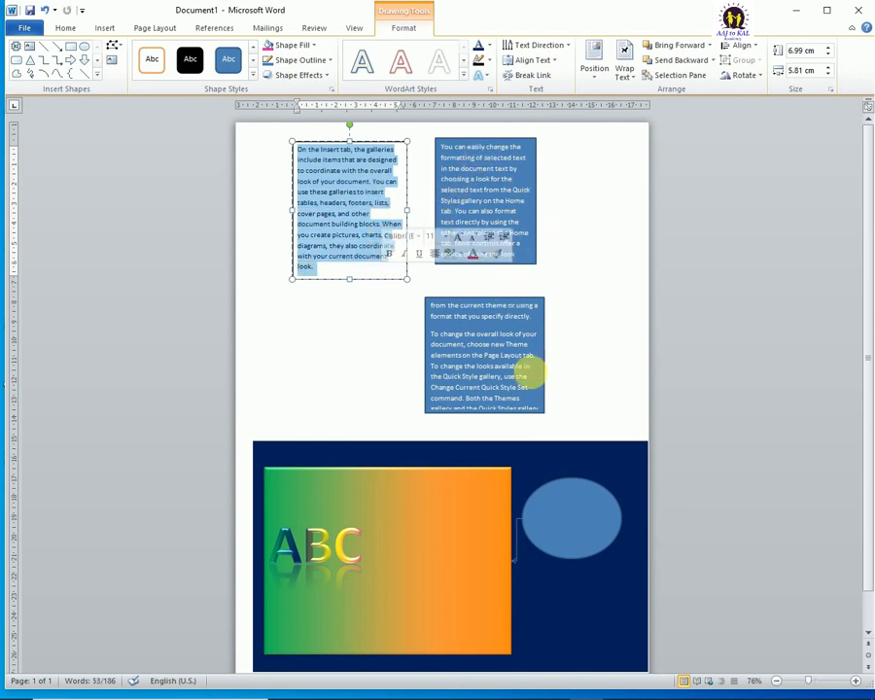
click(347, 255)
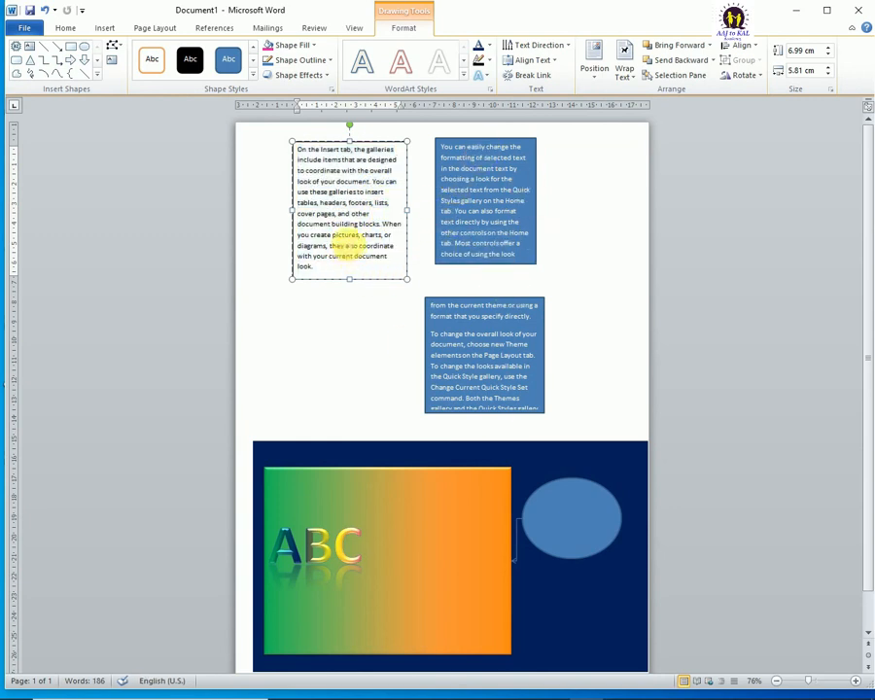
key(ctrl+a)
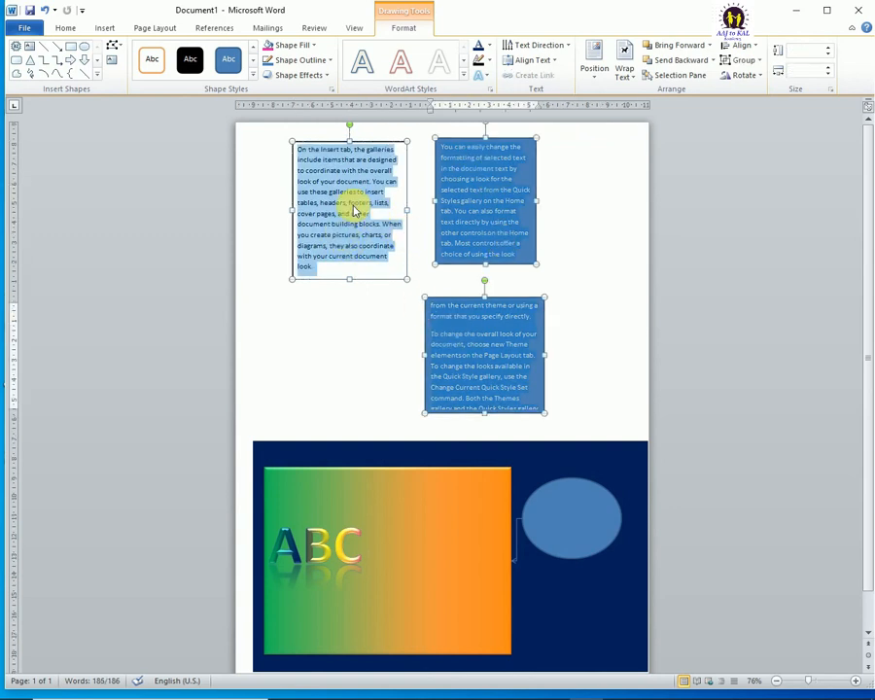
key(Delete)
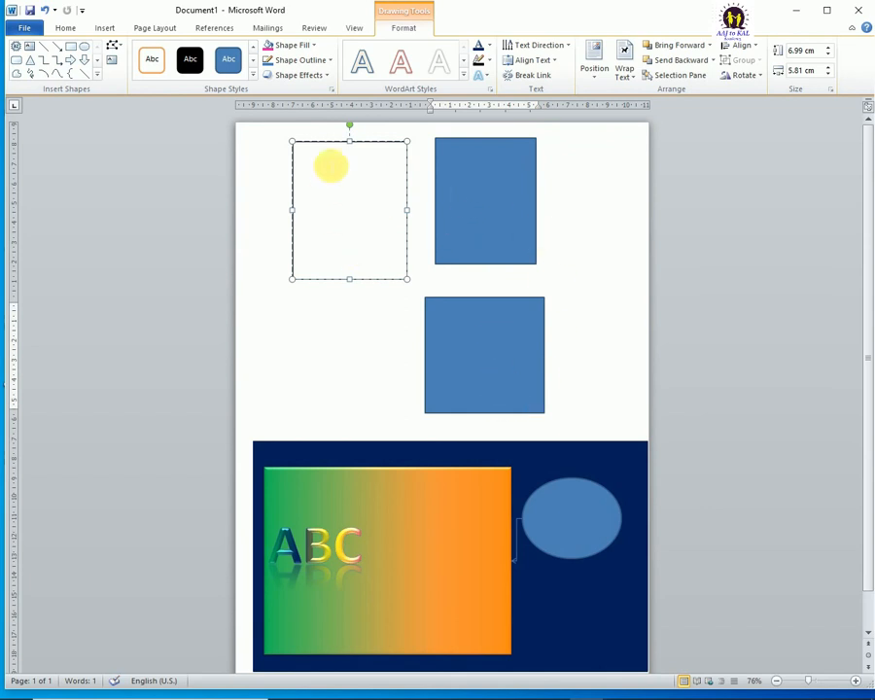
Step: Enter the letters A to Q, one per line, starting in the text box and continuing through both linked rectangles
click(325, 157)
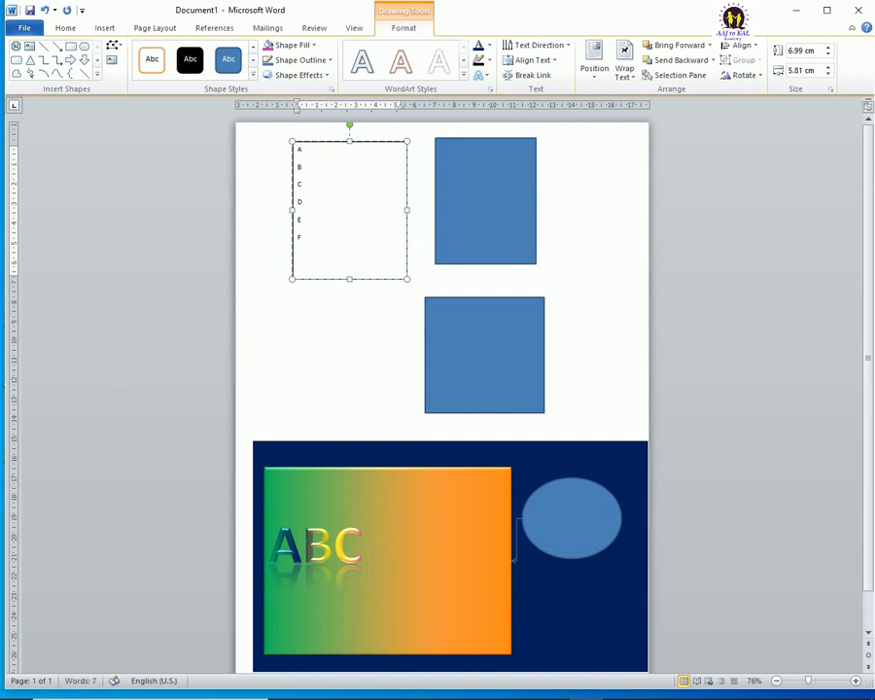
key(Return)
text(G)
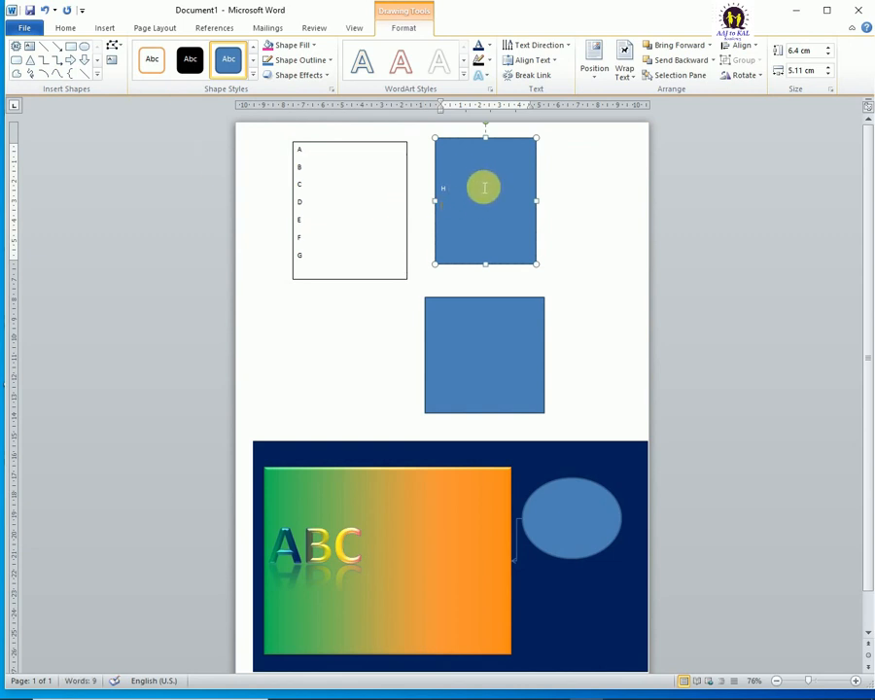
key(Return)
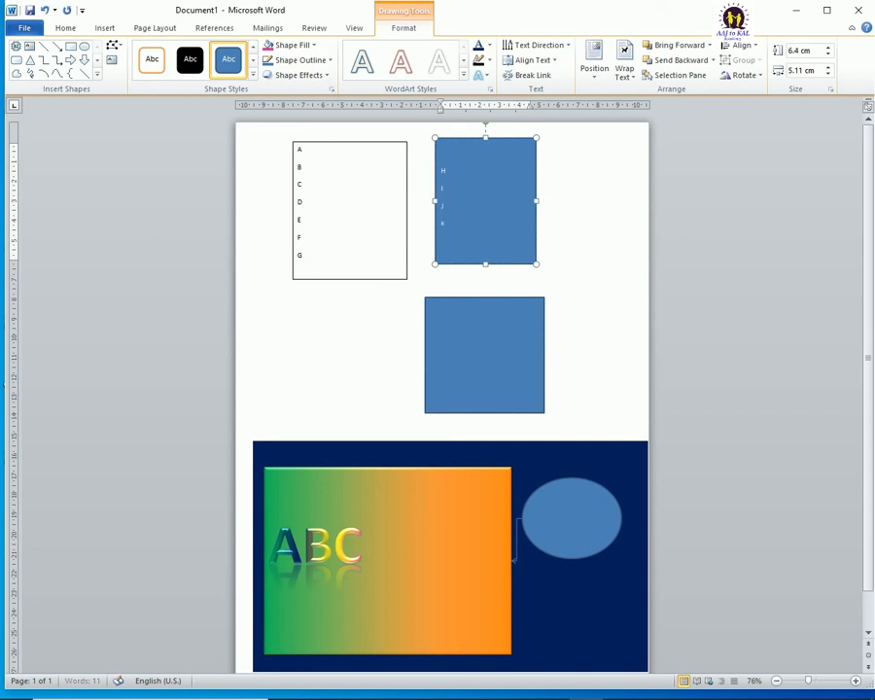
text(N)
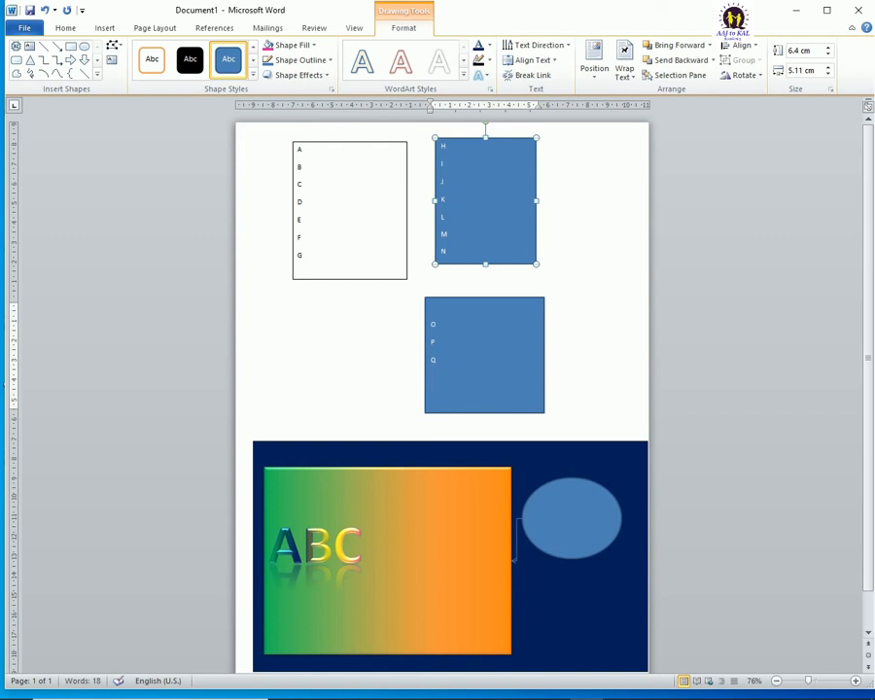
click(326, 201)
click(501, 185)
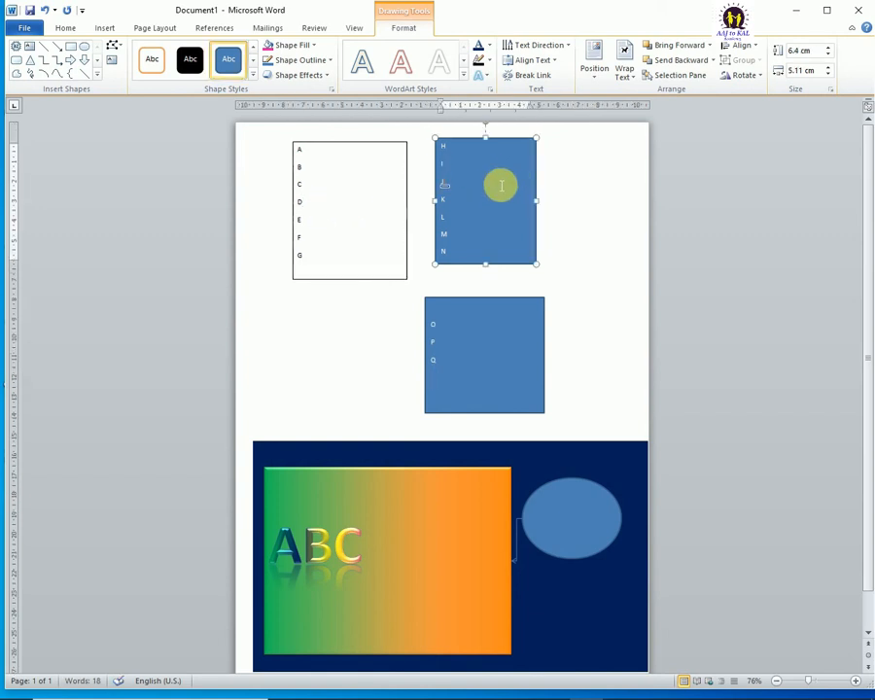
click(503, 345)
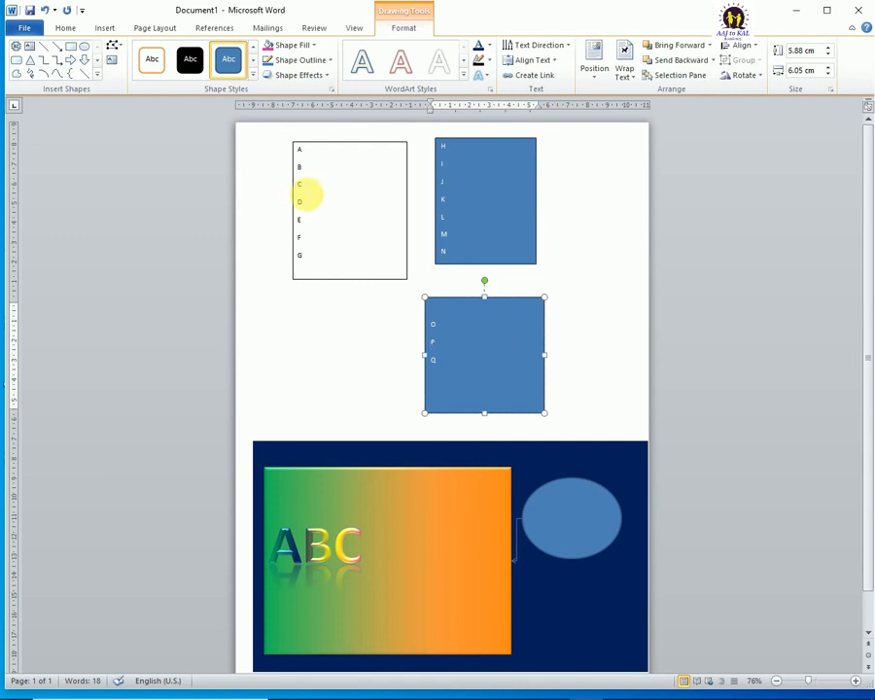